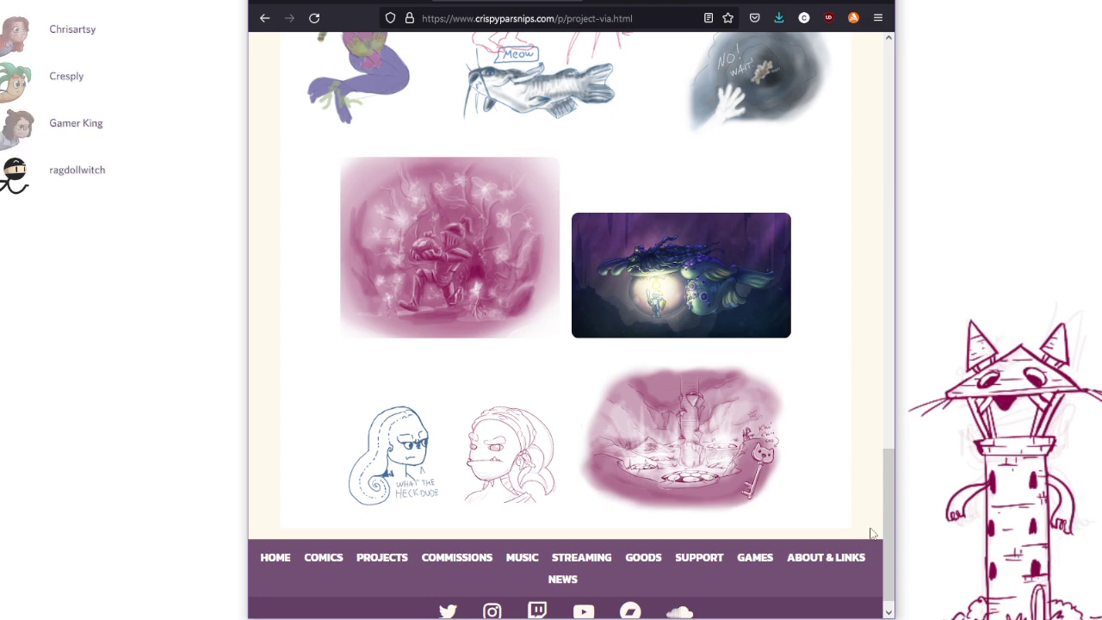
Step: Browse the project gallery's artwork and view the hidden bookcase door drawing enlarged
drag(884, 507, 878, 325)
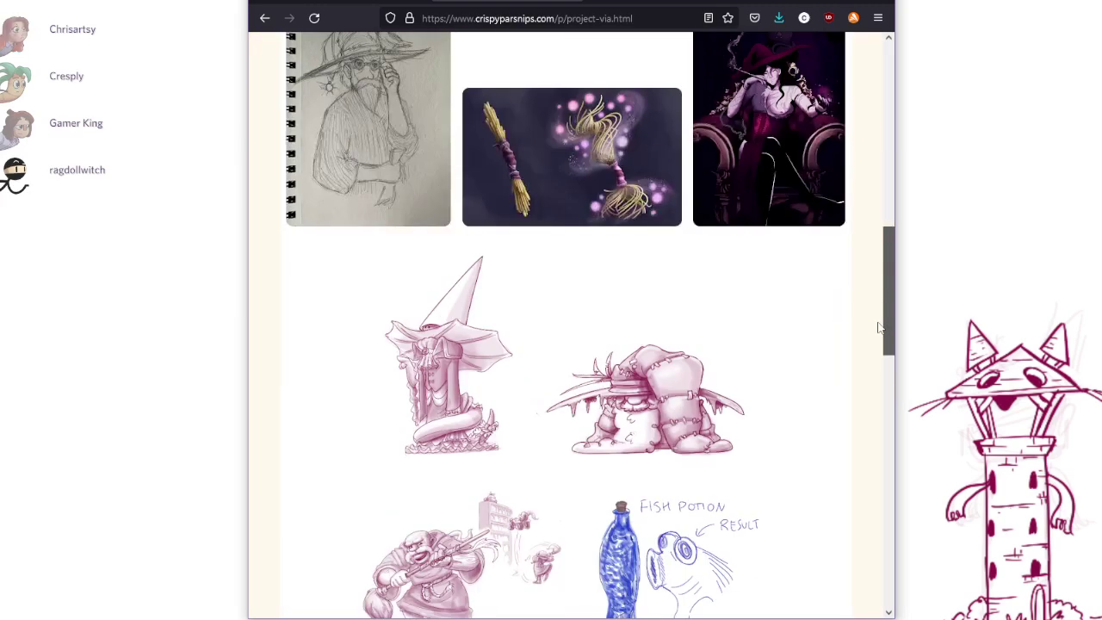
drag(877, 322, 848, 562)
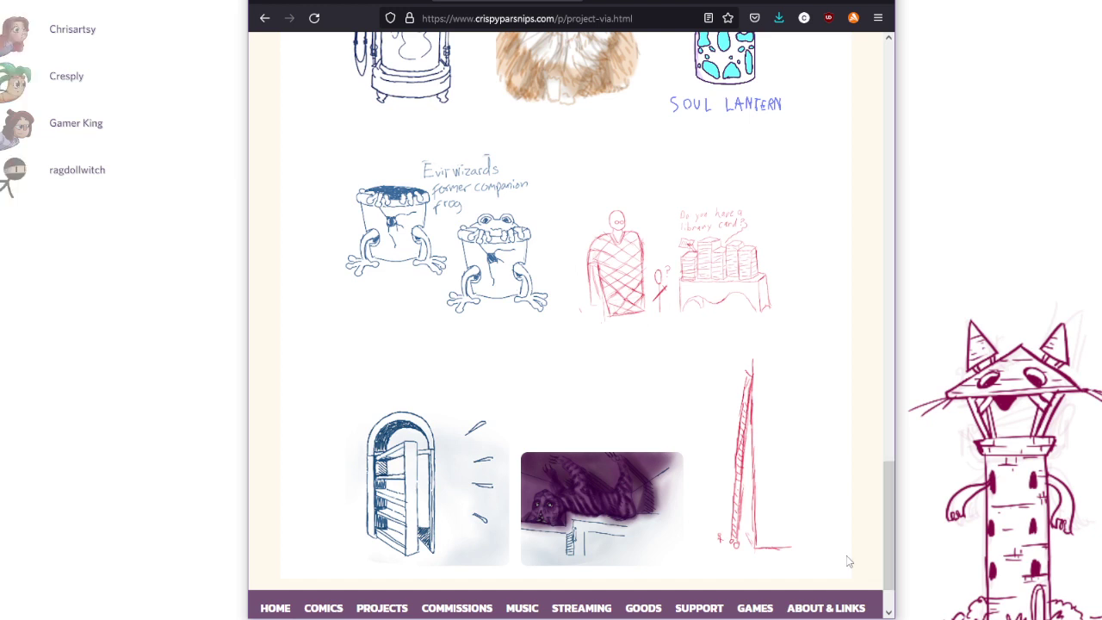
click(498, 497)
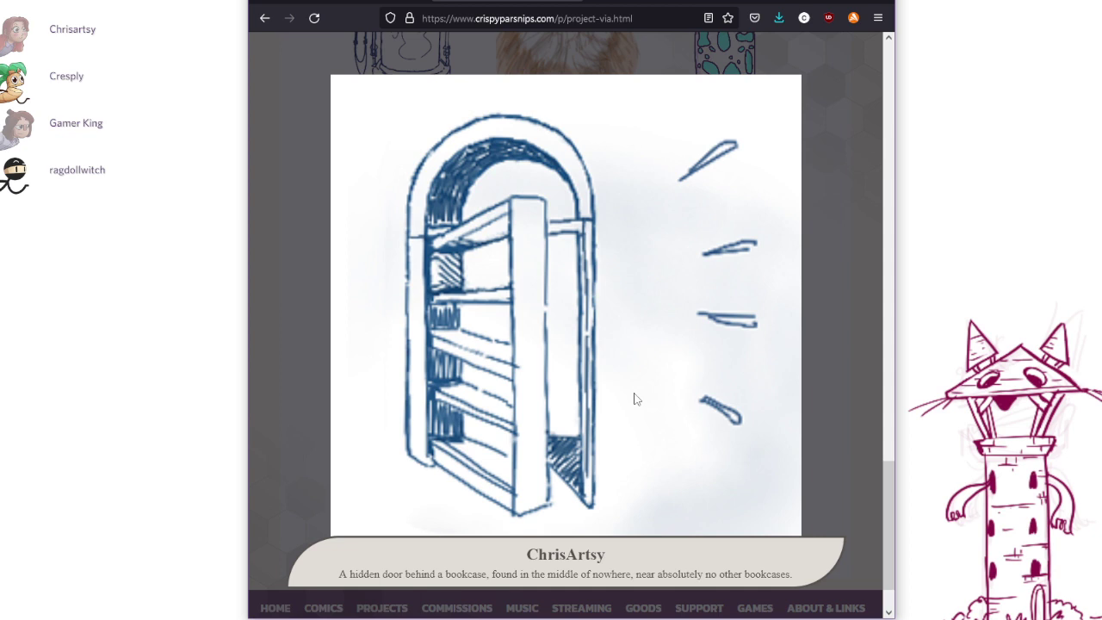
click(831, 394)
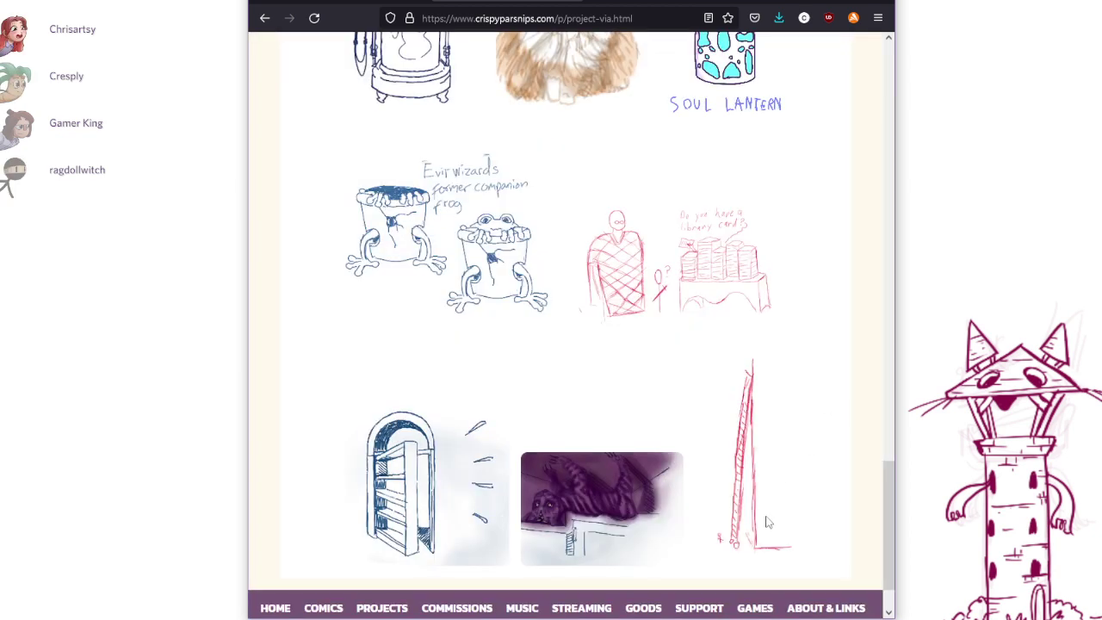
Step: View the purple cat creature drawing enlarged, close it and switch from the browser to the shared drawing canvas
click(641, 514)
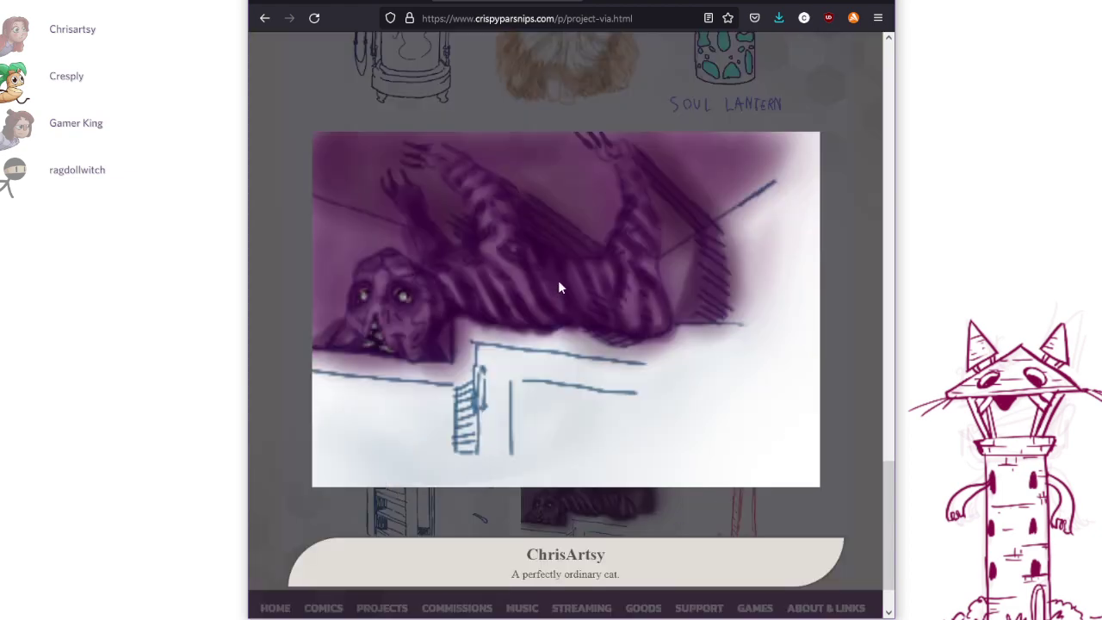
click(841, 275)
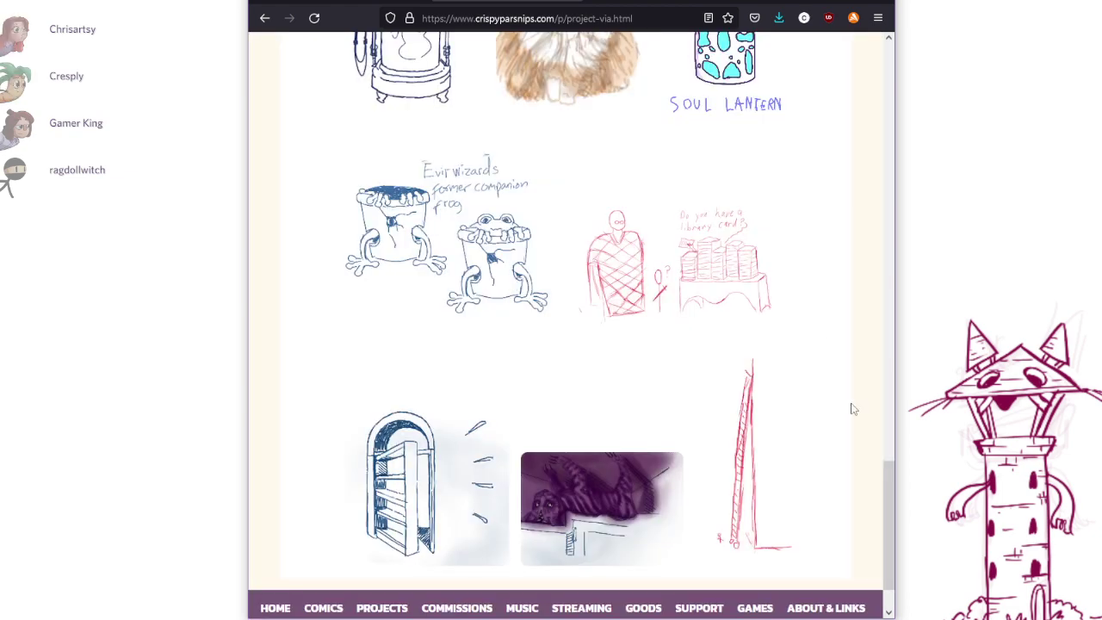
scroll(888, 482, up, 1)
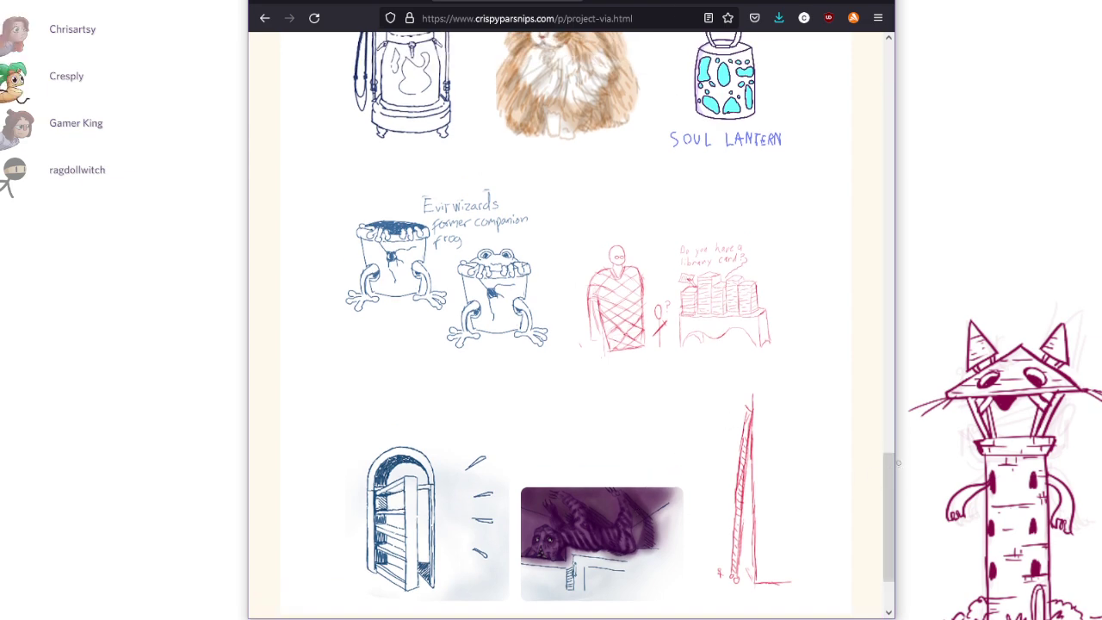
drag(671, 3, 819, 0)
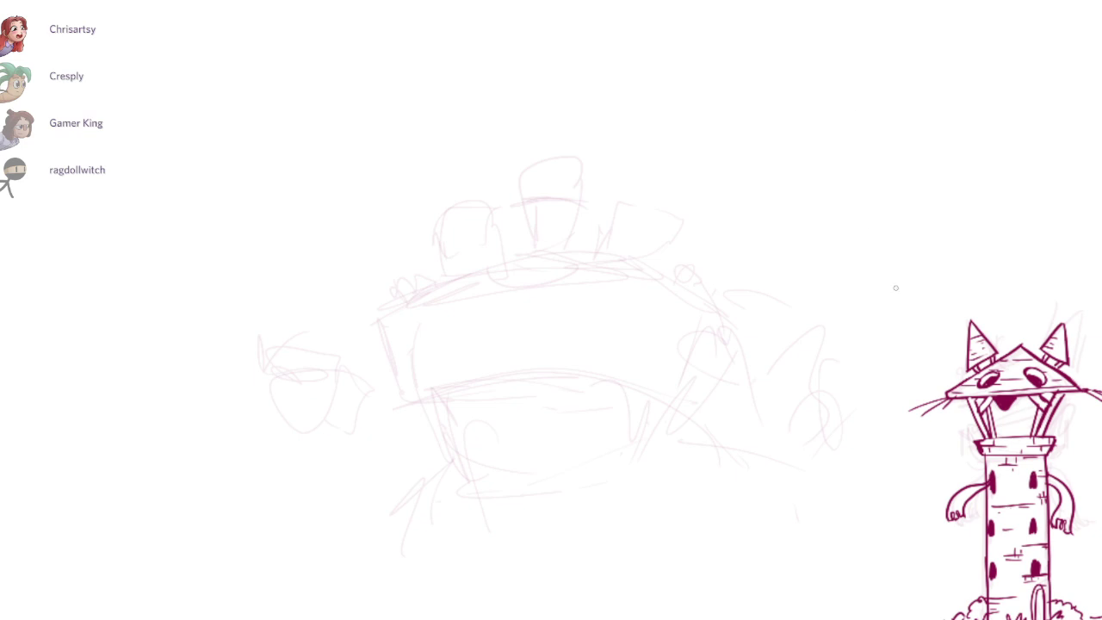
Step: Undo the latest hair and face strokes on the green bare-chested figure near the canvas's lower-left corner
drag(897, 292, 896, 287)
scroll(896, 287, down, 5)
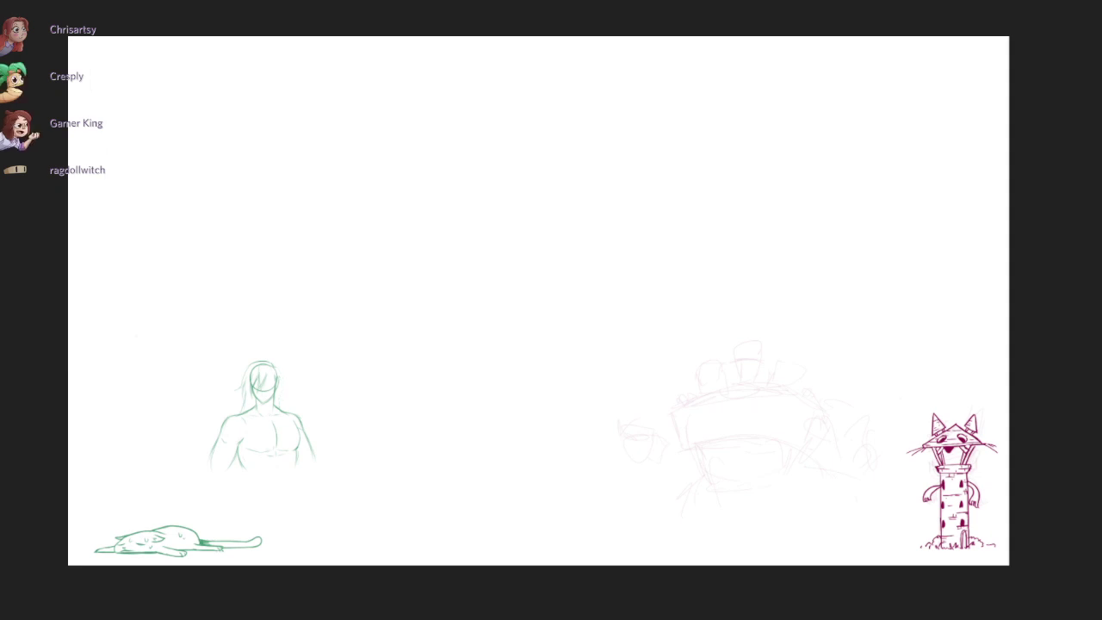
key(ctrl+z)
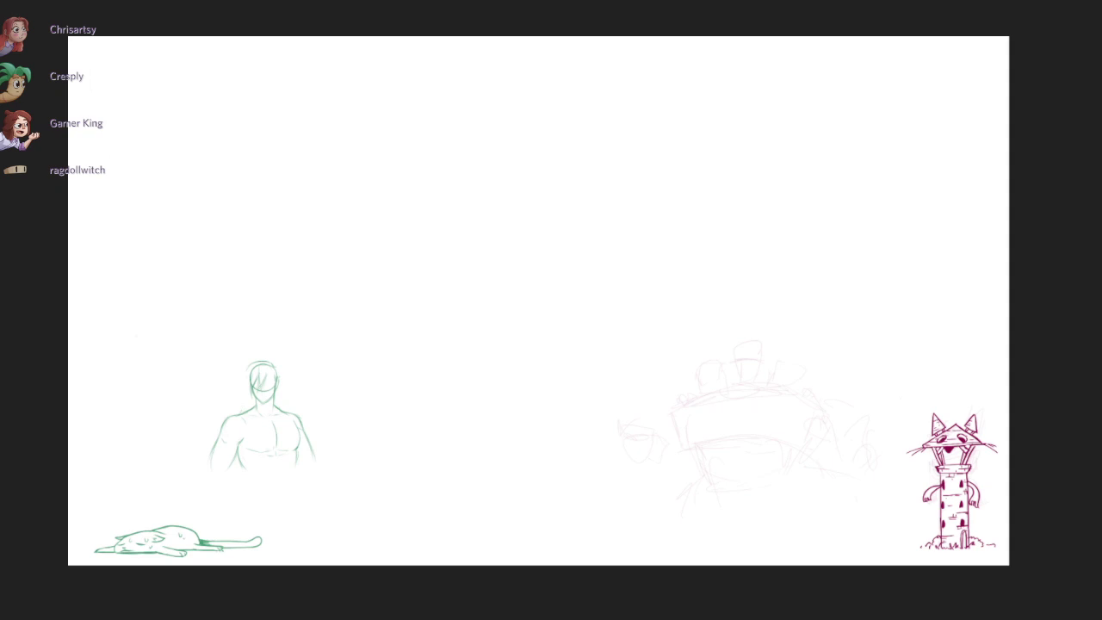
key(ctrl+z)
drag(248, 370, 263, 361)
key(ctrl+z)
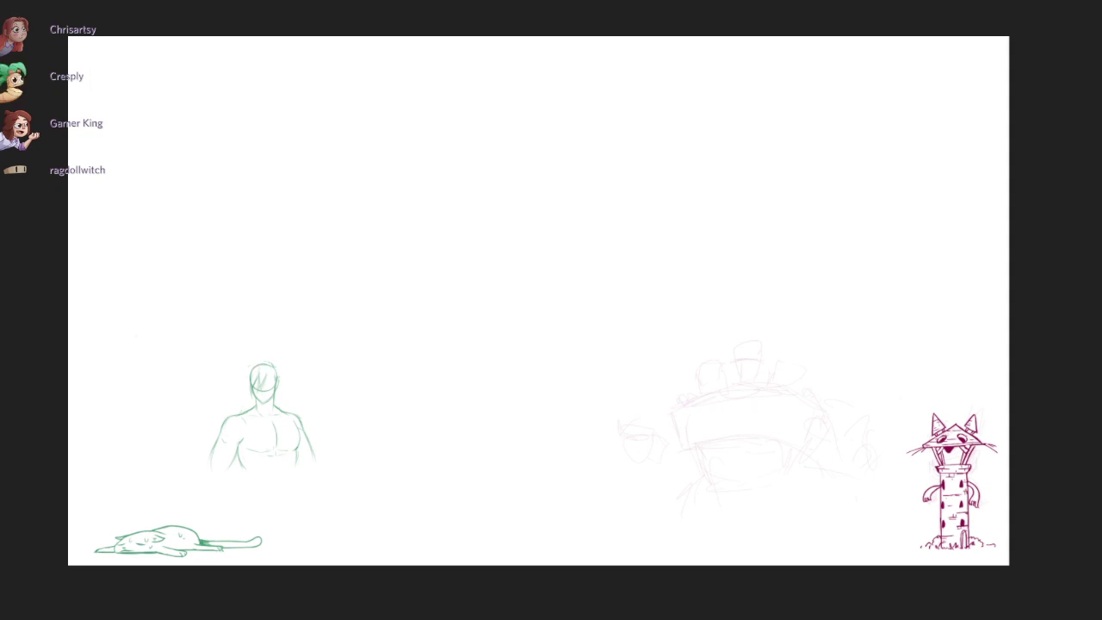
key(ctrl+z)
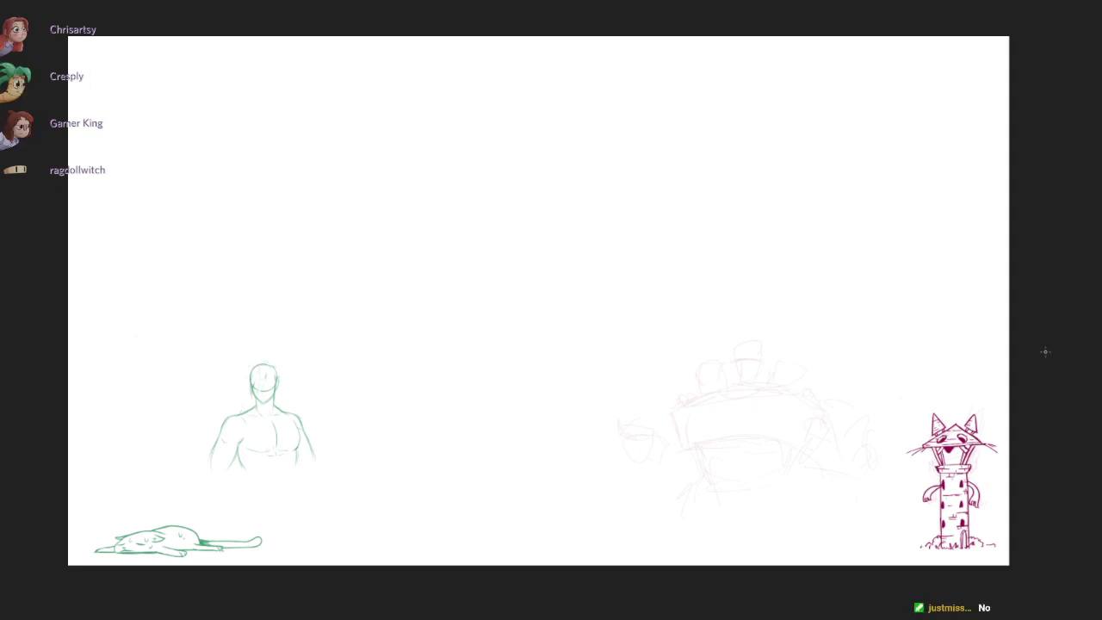
drag(765, 482, 800, 481)
drag(1091, 449, 1071, 342)
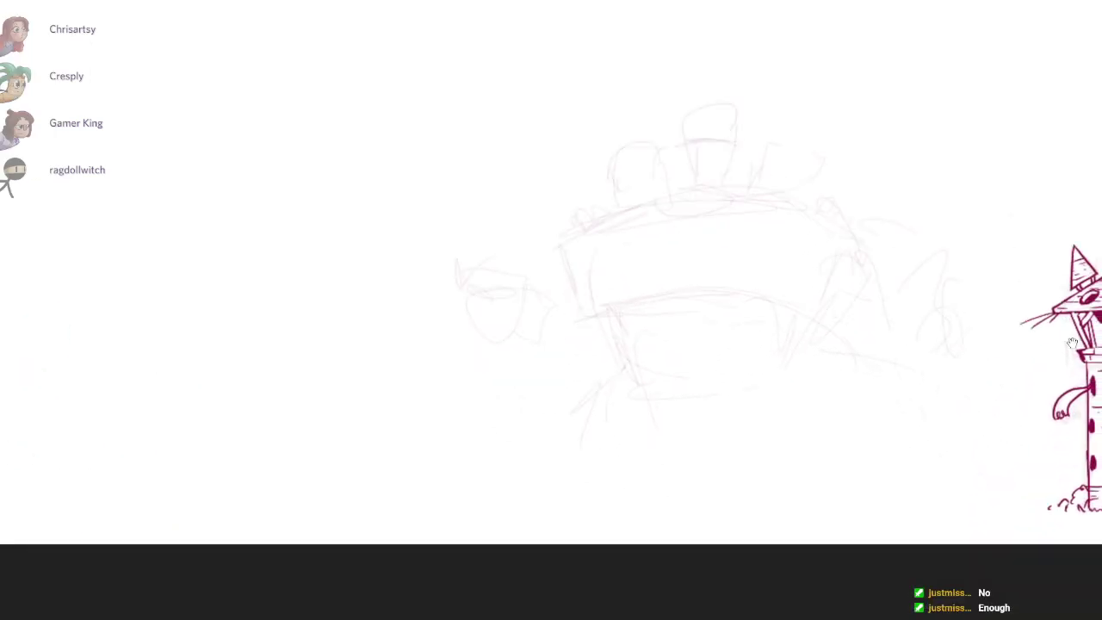
scroll(1071, 343, up, 3)
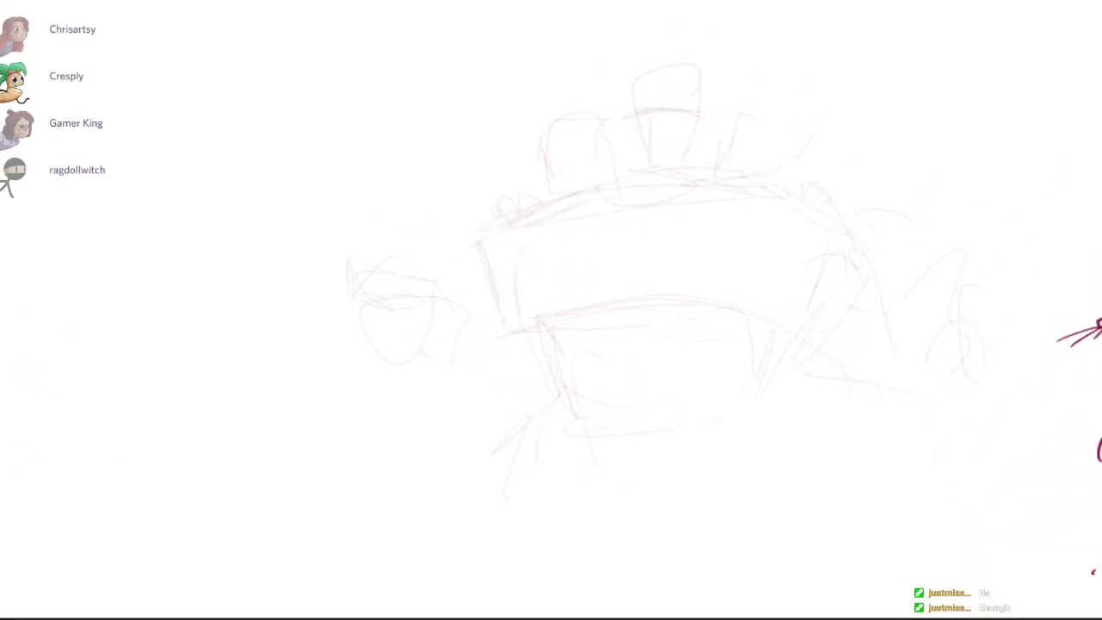
key(F11)
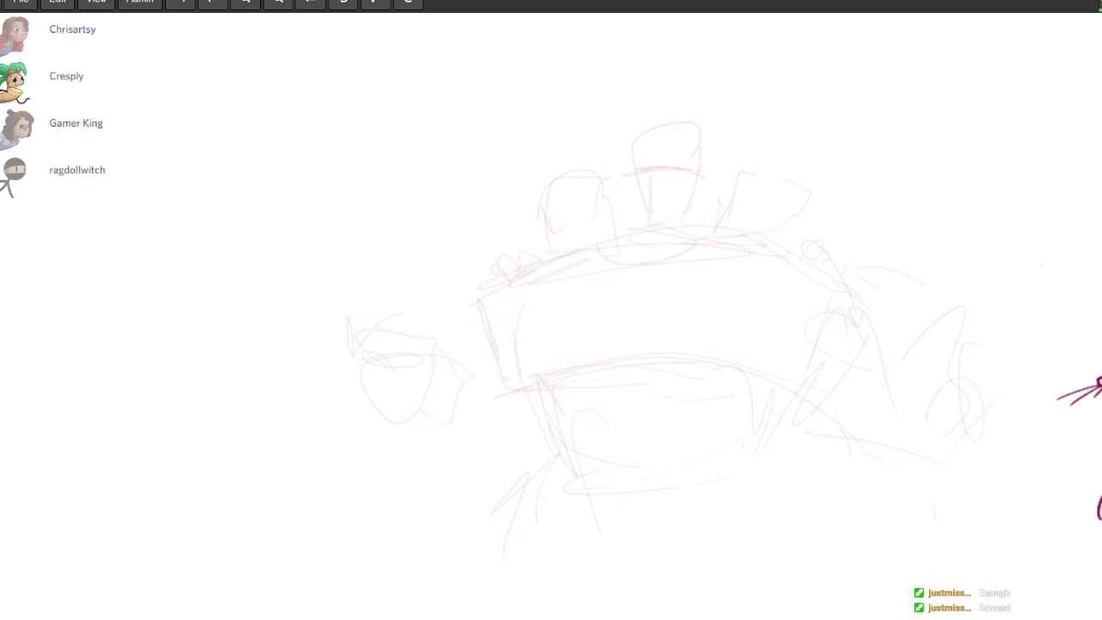
key(F11)
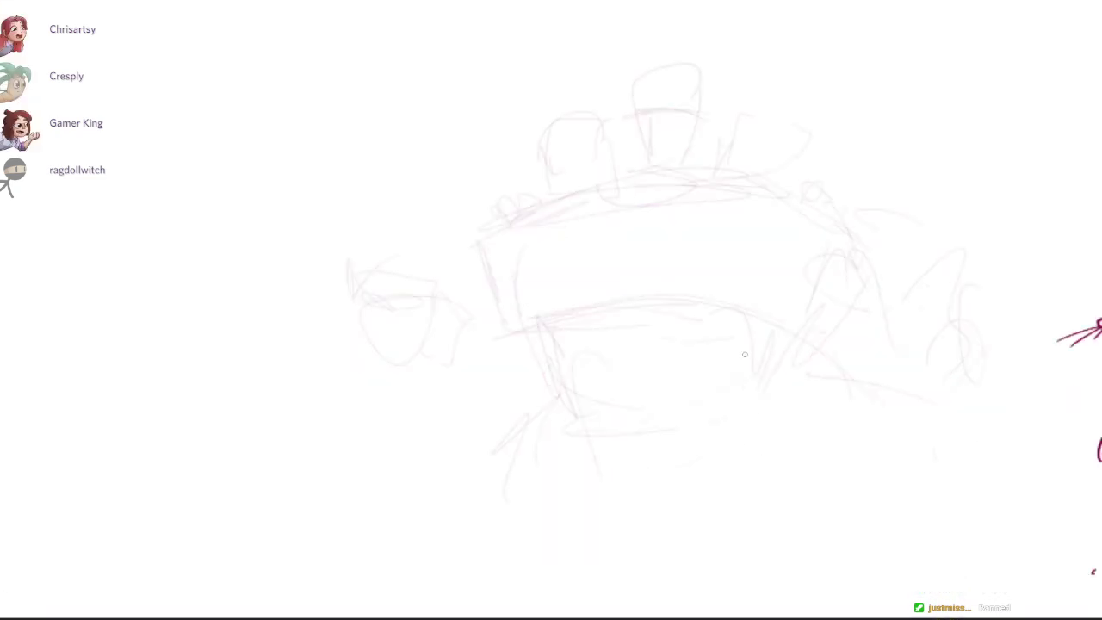
Step: Sketch rough left and right legs beneath the large body, with a slanted ground line between them
scroll(717, 435, right, 1)
scroll(717, 434, up, 1)
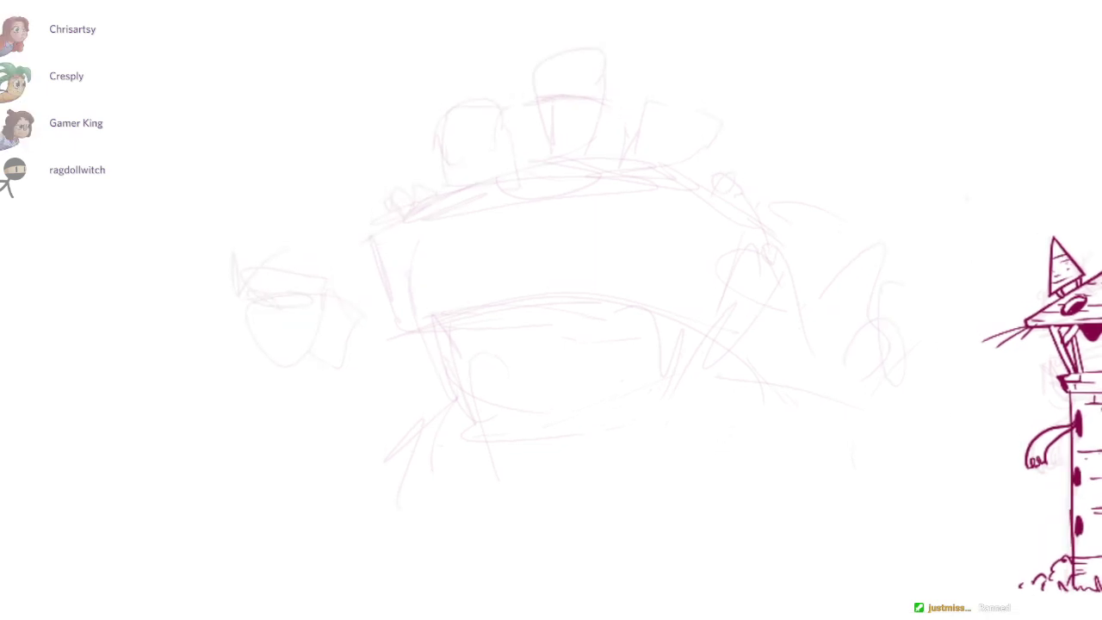
drag(628, 412, 699, 393)
scroll(699, 393, up, 1)
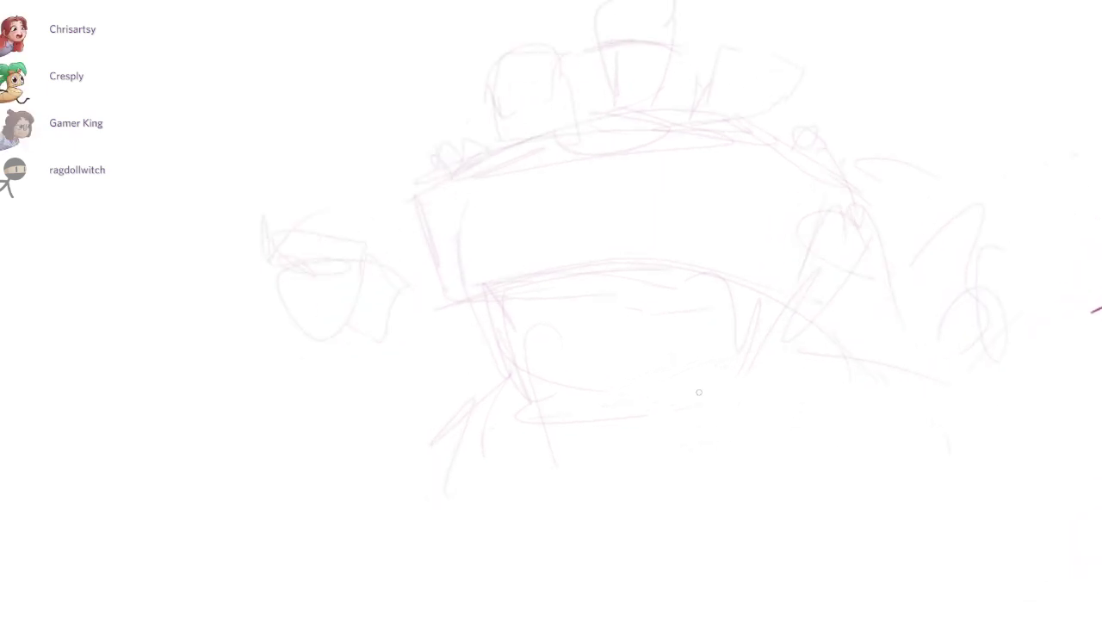
mouse_move(499, 324)
mouse_down()
mouse_move(529, 369)
mouse_move(515, 397)
mouse_move(414, 475)
mouse_up()
drag(430, 515, 632, 461)
drag(724, 370, 774, 359)
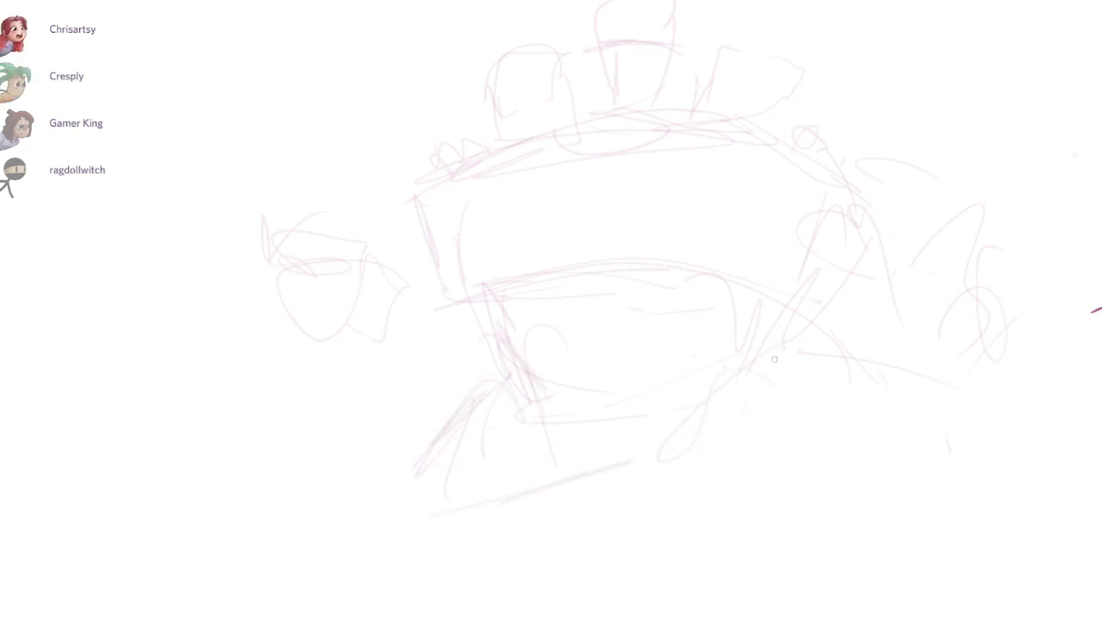
scroll(860, 516, down, 5)
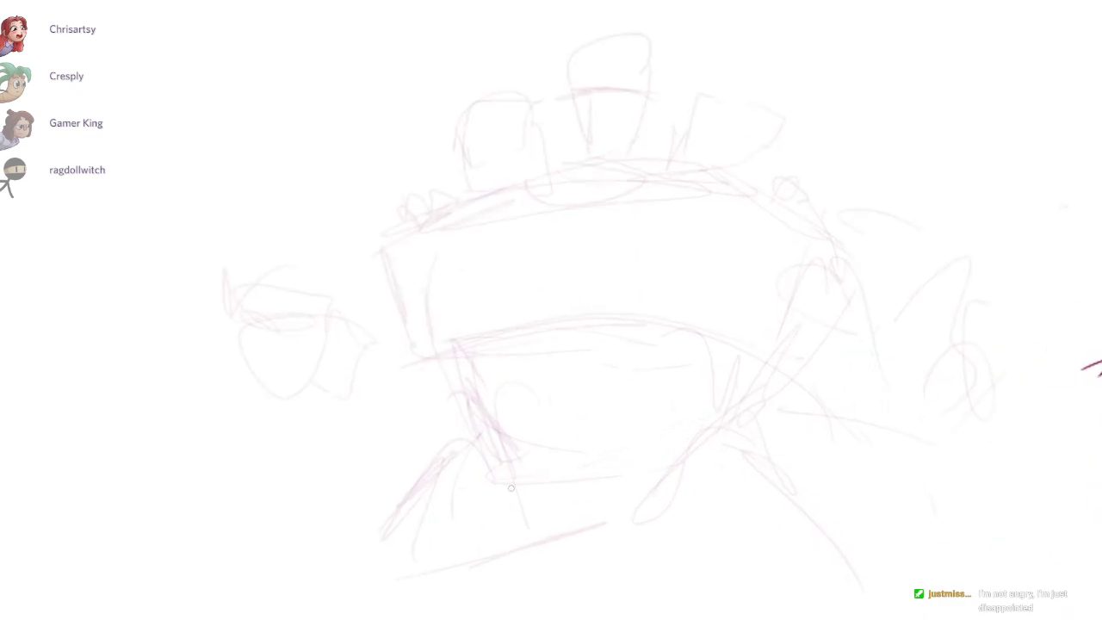
drag(498, 432, 372, 523)
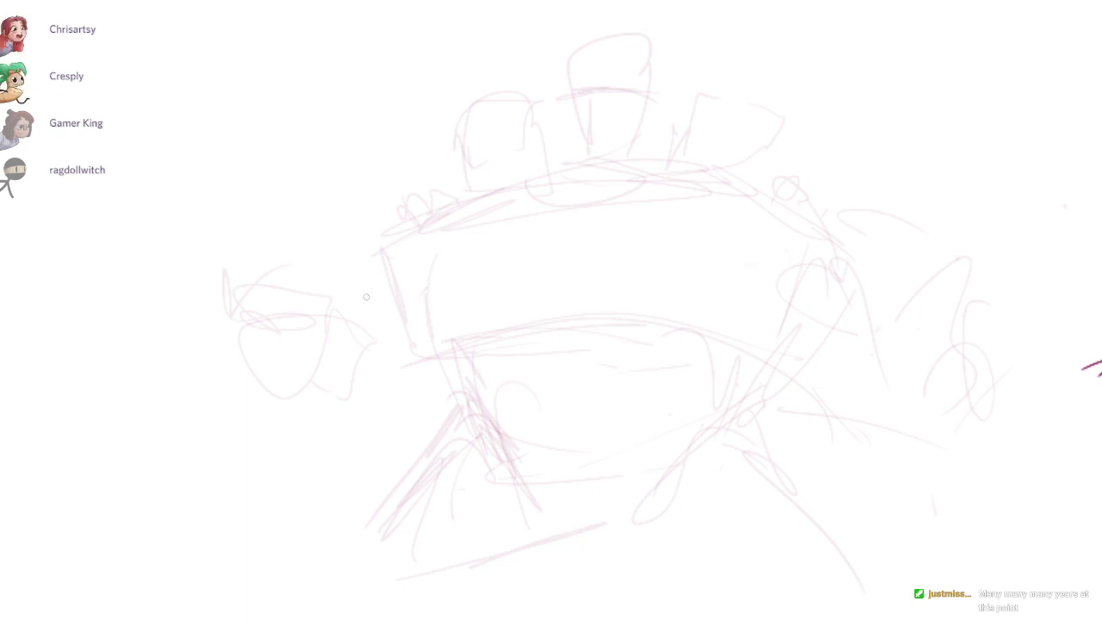
Step: Sketch lines linking the body to the pot-like shape on its left, plus an extra limb line below
drag(404, 256, 340, 308)
mouse_move(397, 262)
mouse_down()
mouse_move(328, 343)
mouse_move(310, 409)
mouse_up()
drag(473, 367, 358, 436)
drag(460, 390, 331, 438)
Step: Sketch the large creature's right arm as a sweeping curve that leads up to a tapered cup shape with curled shapes beyond it
drag(570, 474, 536, 460)
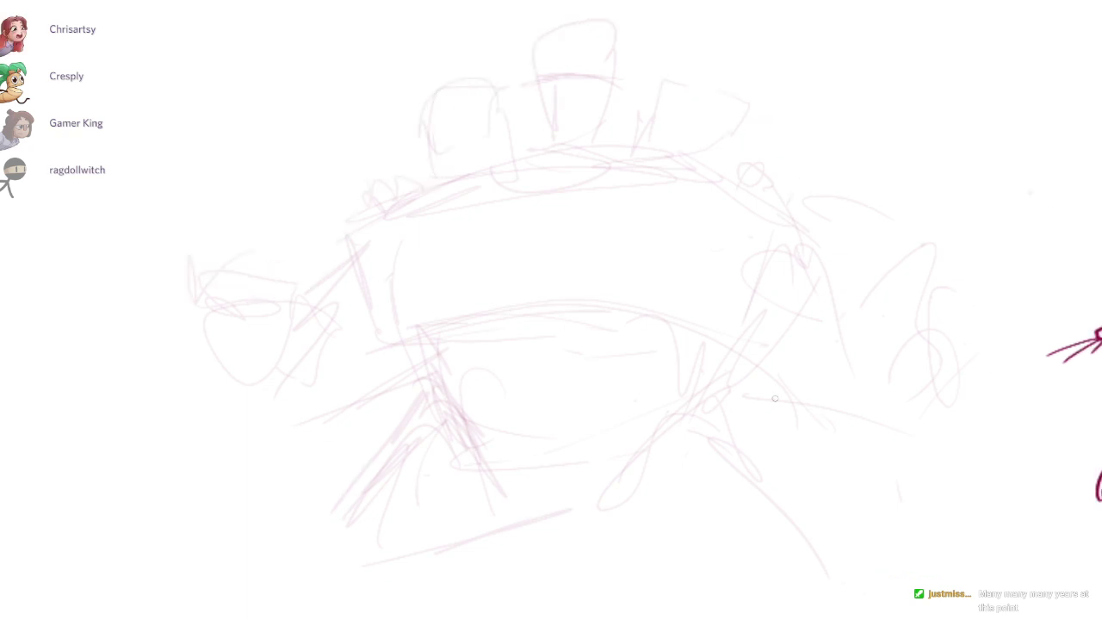
drag(745, 395, 887, 366)
drag(890, 307, 975, 274)
key(ctrl+z)
drag(902, 202, 929, 234)
mouse_move(934, 246)
mouse_down()
mouse_move(849, 249)
mouse_move(859, 330)
mouse_up()
drag(954, 226, 950, 302)
drag(977, 198, 1008, 258)
mouse_move(1002, 205)
mouse_down()
mouse_move(1054, 205)
mouse_move(963, 304)
mouse_up()
drag(1045, 302, 981, 336)
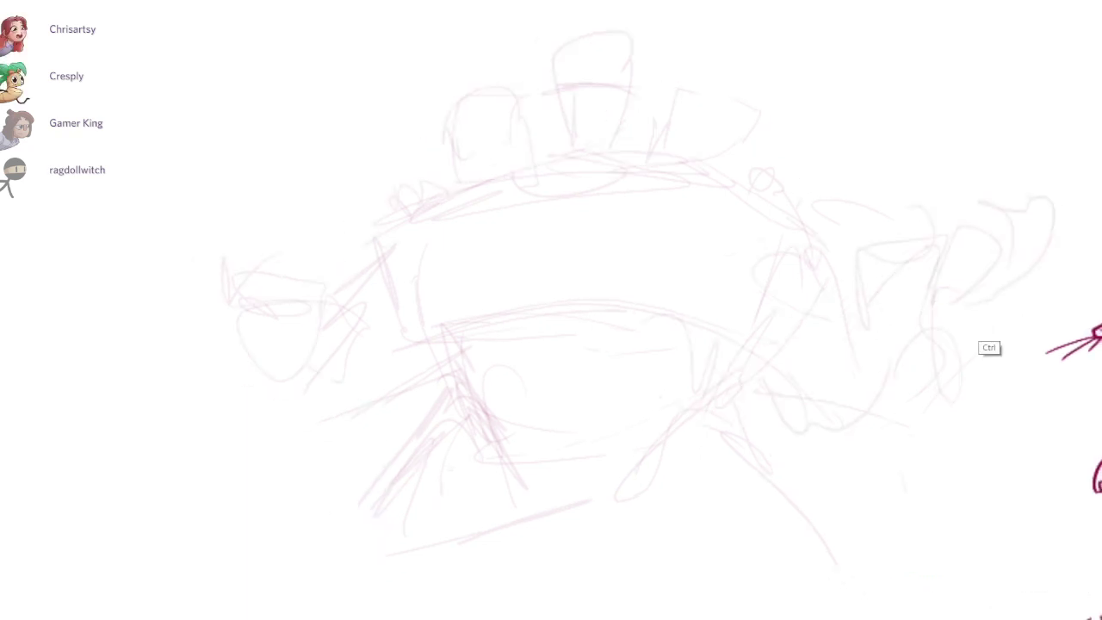
Step: Rough in a small standing figure left of the large creature, with a tall hat, head, torso and long legs
scroll(989, 352, down, 2)
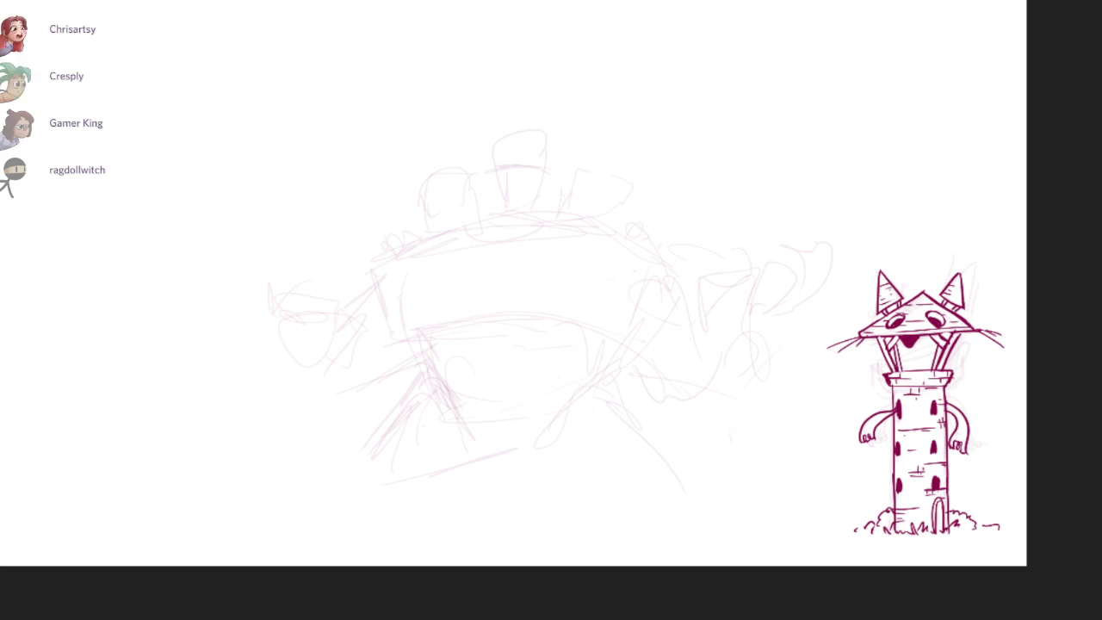
mouse_move(764, 291)
mouse_down()
mouse_move(762, 346)
mouse_move(1056, 265)
mouse_up()
drag(472, 297, 491, 356)
mouse_move(472, 296)
mouse_down()
mouse_move(508, 305)
mouse_move(502, 333)
mouse_up()
mouse_move(467, 362)
mouse_down()
mouse_move(500, 354)
mouse_move(481, 334)
mouse_up()
drag(513, 374, 517, 446)
drag(501, 422, 493, 526)
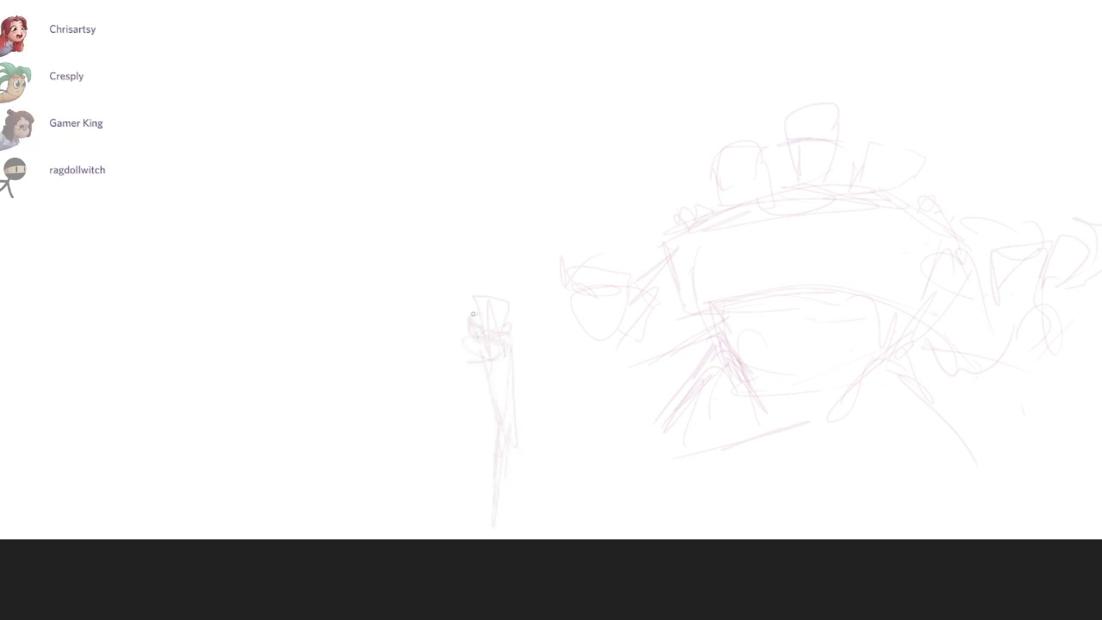
Step: Build up the standing figure with an outstretched arm line, hat detail, fuller body, feet and a flowing coat tail
drag(449, 367, 480, 366)
mouse_move(472, 312)
mouse_down()
mouse_move(490, 339)
mouse_move(505, 305)
mouse_up()
mouse_move(489, 517)
mouse_down()
mouse_move(493, 494)
mouse_move(490, 518)
mouse_up()
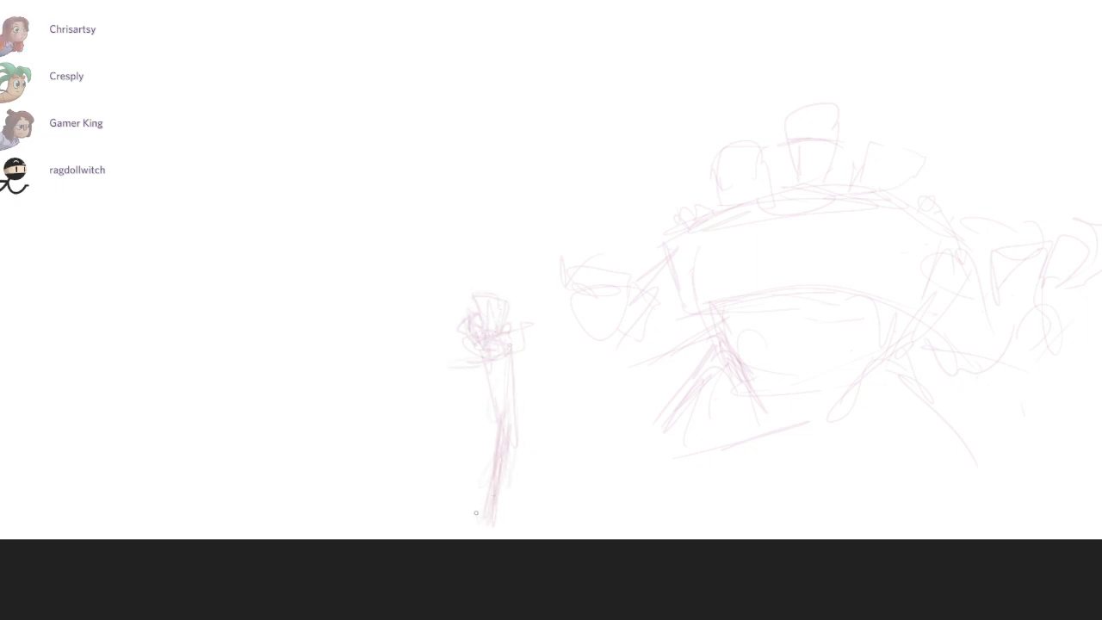
drag(510, 426, 495, 514)
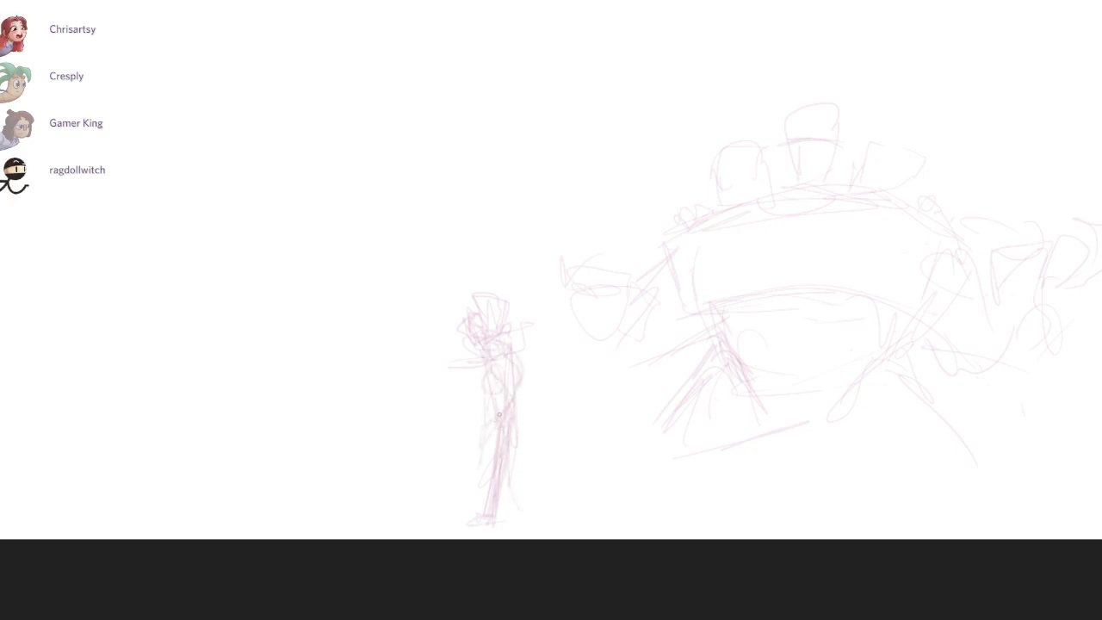
drag(485, 456, 462, 498)
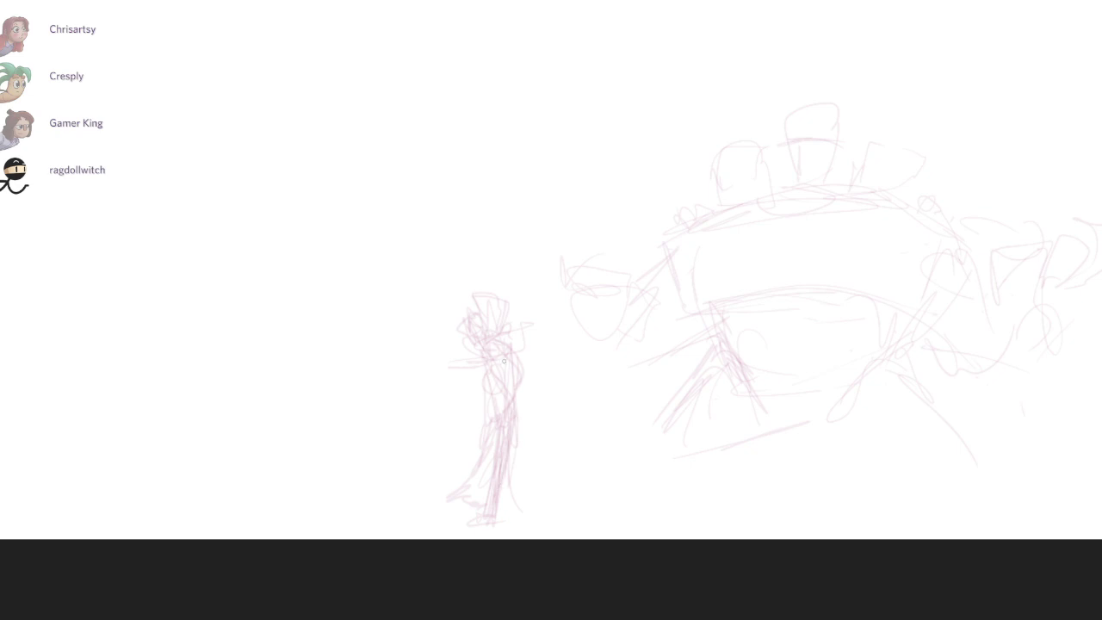
Step: Sketch the standing figure's arms with a raised hand under a large round shape, plus a small rectangular shape behind the figure
drag(446, 409, 465, 417)
drag(429, 381, 454, 404)
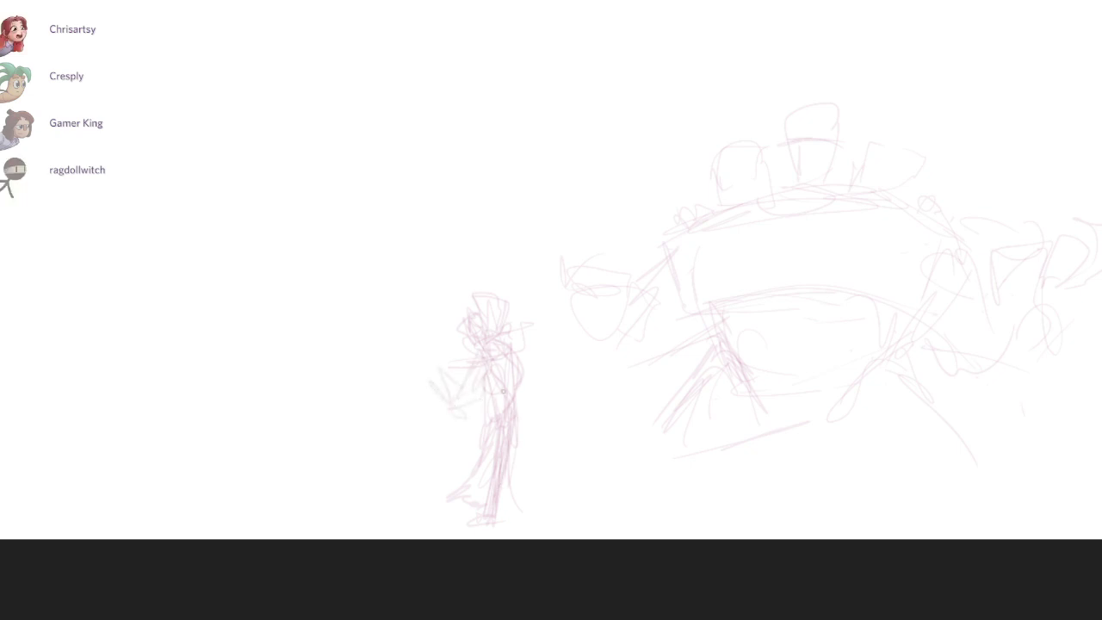
drag(453, 350, 451, 385)
drag(450, 341, 442, 334)
mouse_move(446, 235)
mouse_down()
mouse_move(463, 345)
mouse_move(444, 284)
mouse_up()
key(ctrl+z)
key(ctrl+z)
mouse_move(528, 398)
mouse_down()
mouse_move(537, 427)
mouse_move(525, 439)
mouse_up()
Step: Strengthen the large creature's left leg and rework its body with diagonal strokes across the front and a curved lower edge
drag(924, 333, 761, 347)
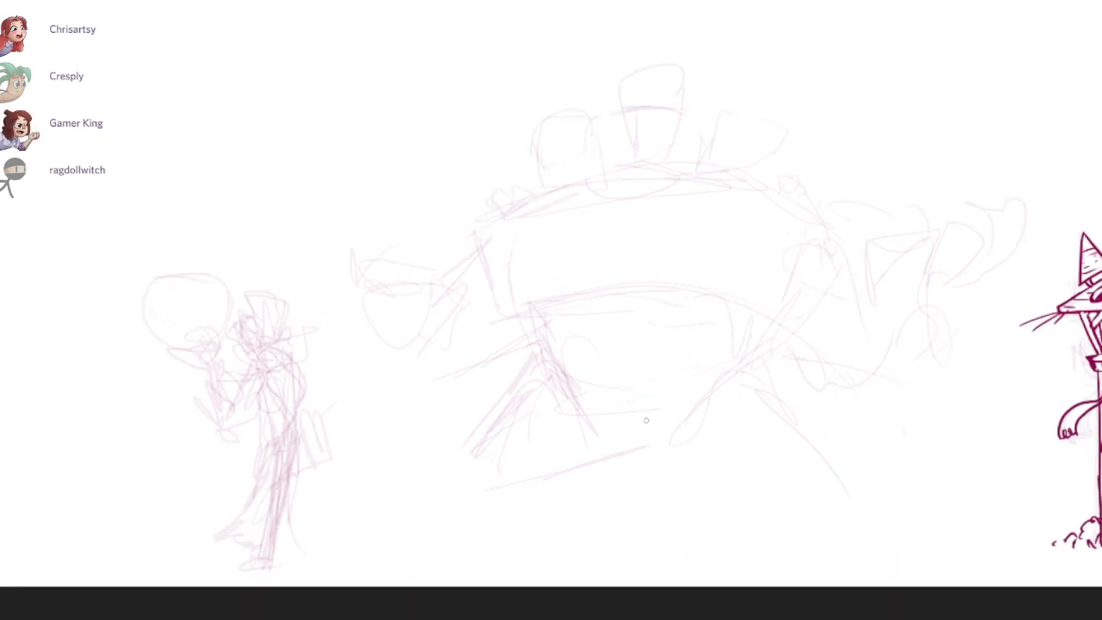
drag(561, 378, 693, 460)
mouse_move(586, 314)
mouse_down()
mouse_move(590, 347)
mouse_move(564, 347)
mouse_up()
drag(495, 200, 506, 223)
drag(508, 213, 539, 205)
mouse_move(566, 184)
mouse_down()
mouse_move(622, 199)
mouse_move(747, 267)
mouse_up()
drag(686, 226, 798, 359)
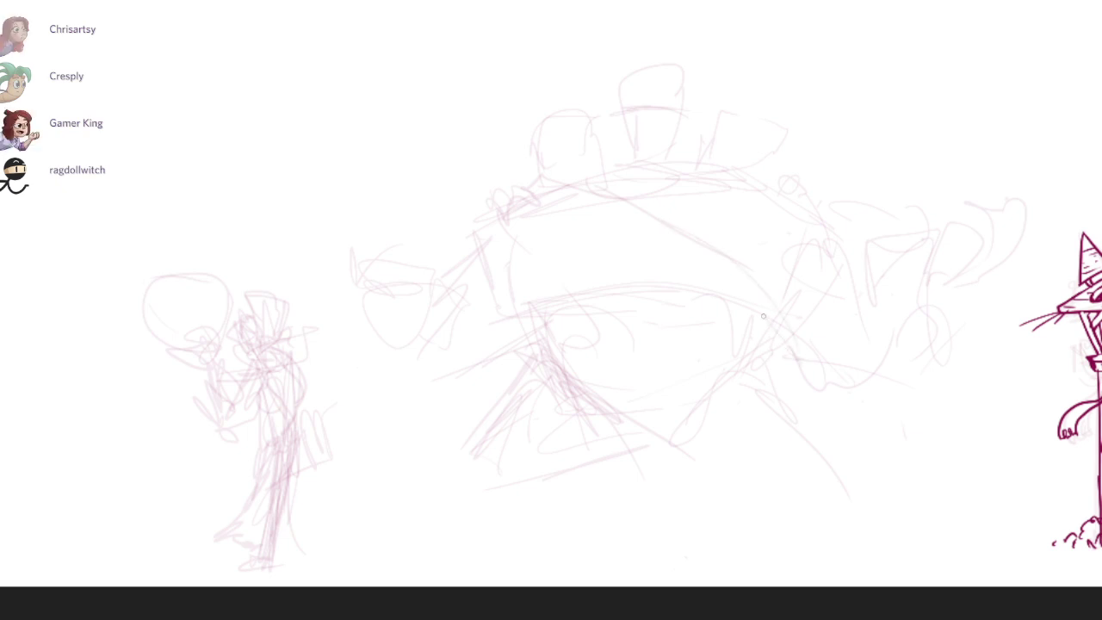
mouse_move(620, 254)
mouse_down()
mouse_move(770, 329)
mouse_move(555, 352)
mouse_move(706, 396)
mouse_up()
mouse_move(476, 234)
mouse_down()
mouse_move(739, 392)
mouse_move(826, 394)
mouse_up()
Step: Erase parts of the old arched line across the middle of the large creature's body
key(e)
drag(768, 312, 622, 284)
drag(514, 290, 594, 309)
Step: Use the brush to sketch the upper-right side of the large body and add rough lines around its left leg and foot
key(b)
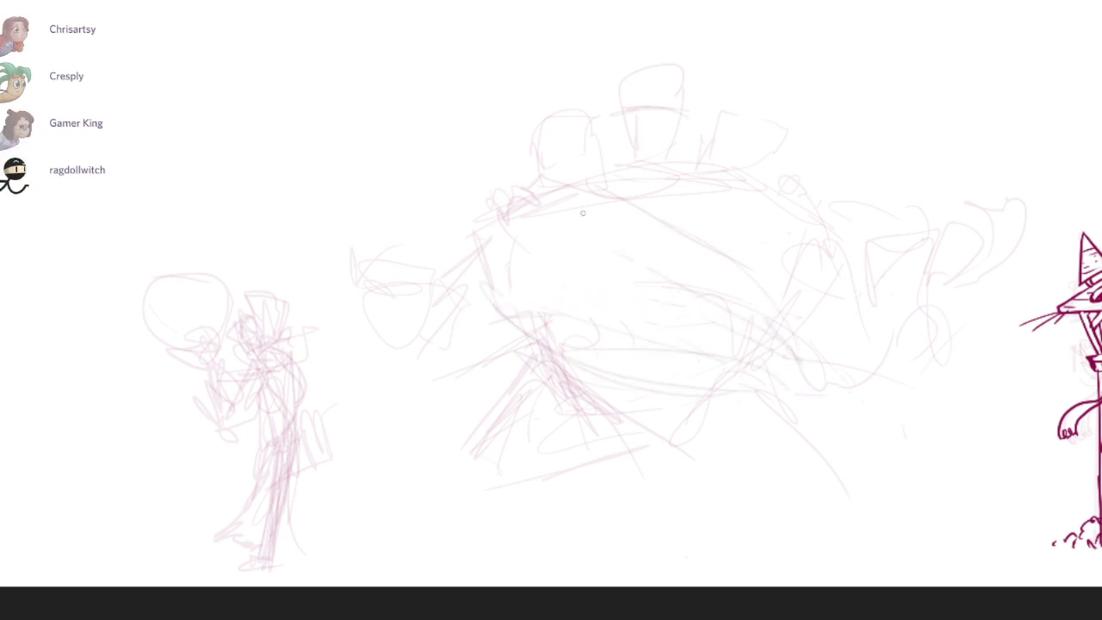
mouse_move(733, 204)
mouse_down()
mouse_move(645, 214)
mouse_move(734, 182)
mouse_move(812, 204)
mouse_move(779, 292)
mouse_up()
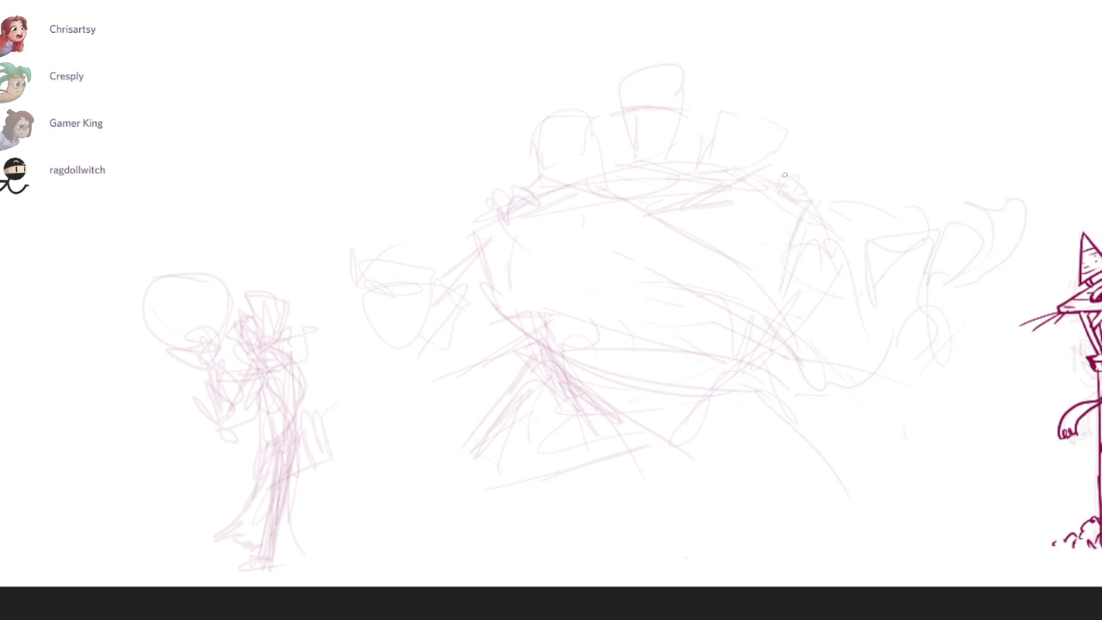
mouse_move(786, 187)
mouse_down()
mouse_move(745, 212)
mouse_move(745, 275)
mouse_up()
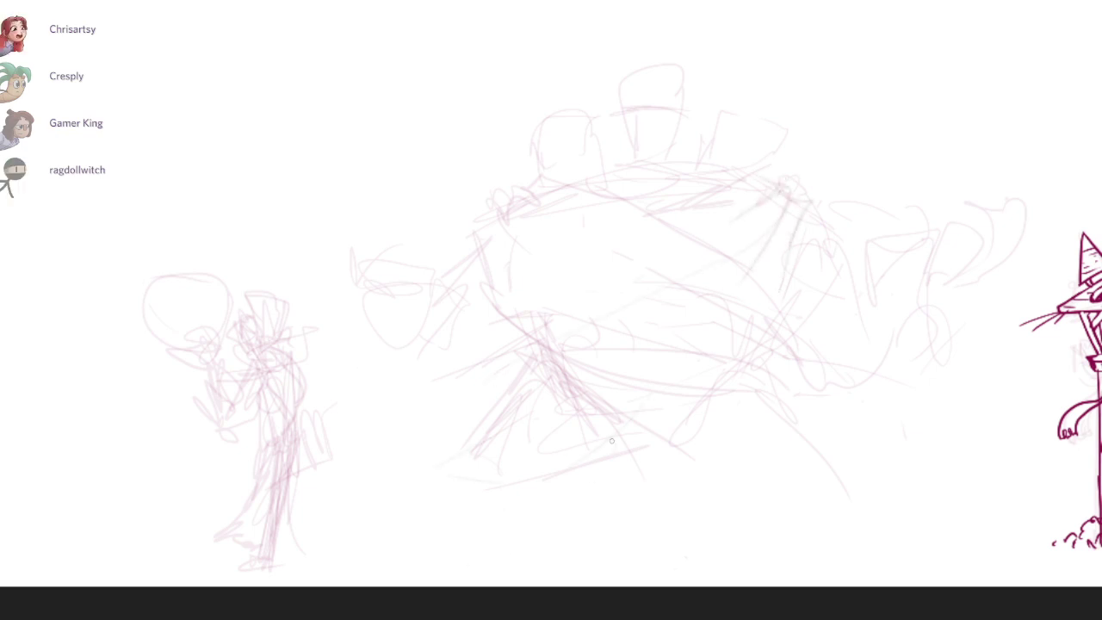
drag(526, 338, 454, 416)
drag(517, 369, 521, 521)
key(ctrl+z)
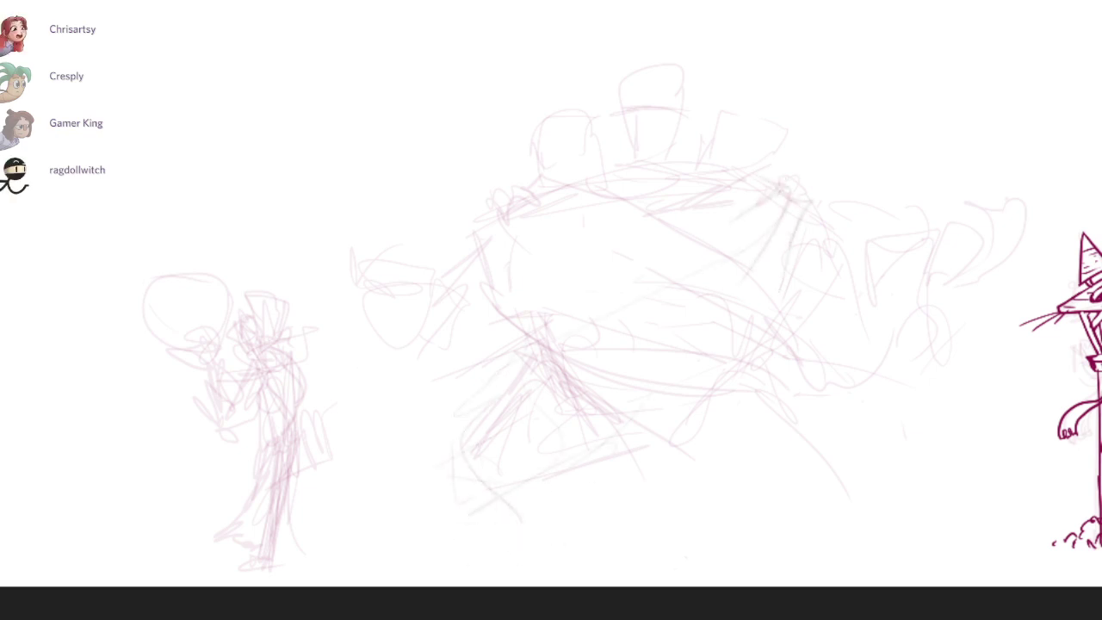
Step: Sketch the large creature's lower belly as a wide curve with a zigzag right edge and short strokes along the underside
mouse_move(518, 370)
mouse_down()
mouse_move(465, 417)
mouse_move(468, 397)
mouse_move(570, 479)
mouse_move(503, 356)
mouse_move(516, 397)
mouse_move(592, 452)
mouse_move(482, 408)
mouse_up()
key(ctrl+z)
mouse_move(490, 418)
mouse_down()
mouse_move(524, 494)
mouse_move(639, 534)
mouse_move(735, 455)
mouse_move(788, 381)
mouse_move(809, 414)
mouse_up()
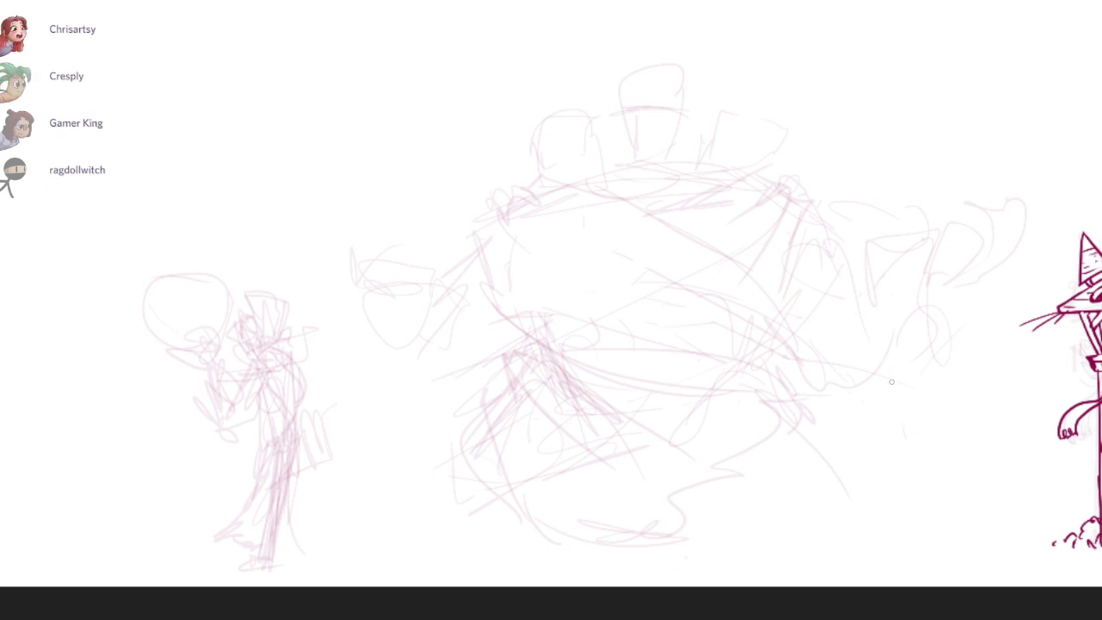
Step: Select the whole large creature, move it up slightly to make room for its legs, and clear the selection
mouse_move(1050, 138)
mouse_down()
mouse_move(878, 512)
mouse_move(393, 418)
mouse_move(963, 93)
mouse_up()
drag(900, 381, 883, 332)
key(ctrl+d)
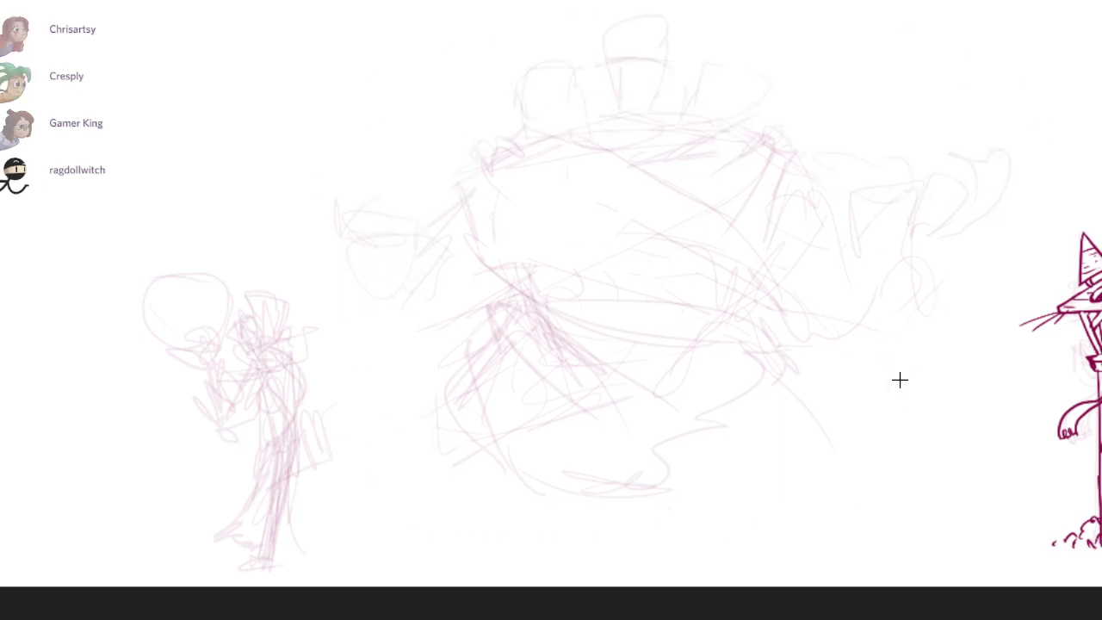
Step: Extend the large creature's legs downward, sketching the right thigh, the left shin and a flat, rough left foot
drag(799, 380, 859, 458)
drag(437, 446, 430, 485)
drag(471, 552, 504, 551)
drag(579, 477, 587, 571)
mouse_move(476, 527)
mouse_down()
mouse_move(437, 544)
mouse_move(442, 568)
mouse_up()
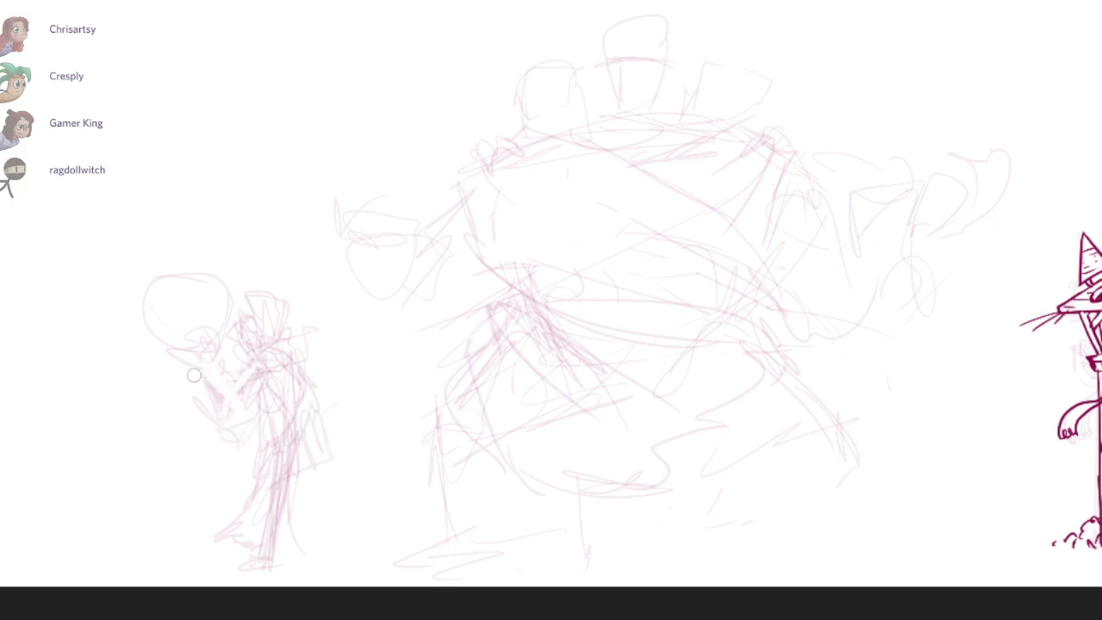
Step: Erase and redraw the standing figure's bent arm, and darken the folds of its long robe
mouse_move(214, 387)
mouse_down()
mouse_move(221, 422)
mouse_move(255, 415)
mouse_up()
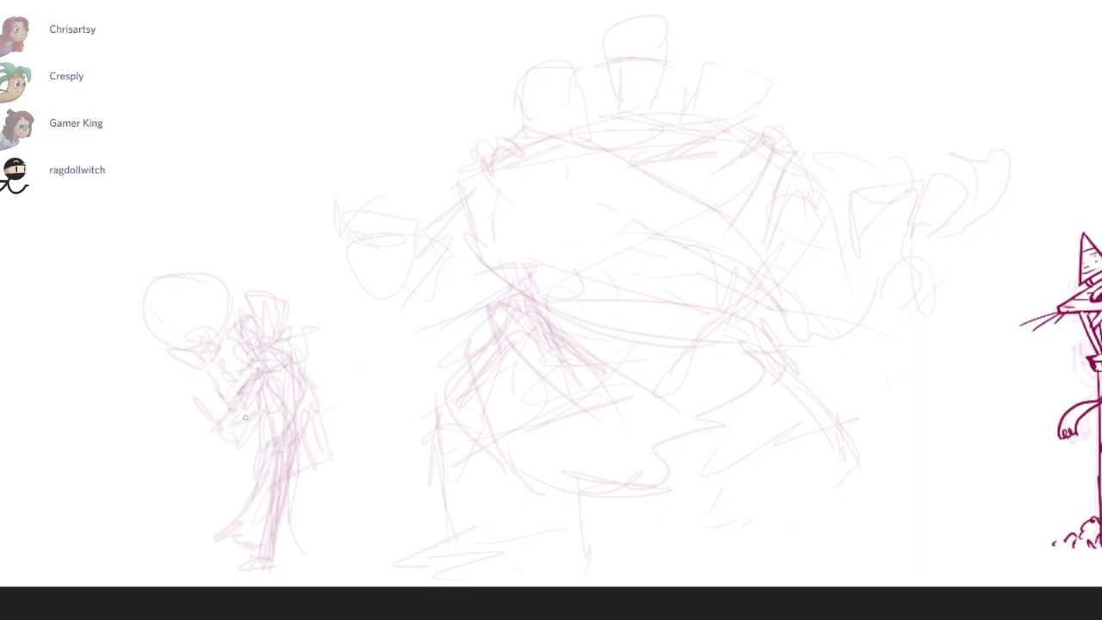
drag(257, 376, 231, 411)
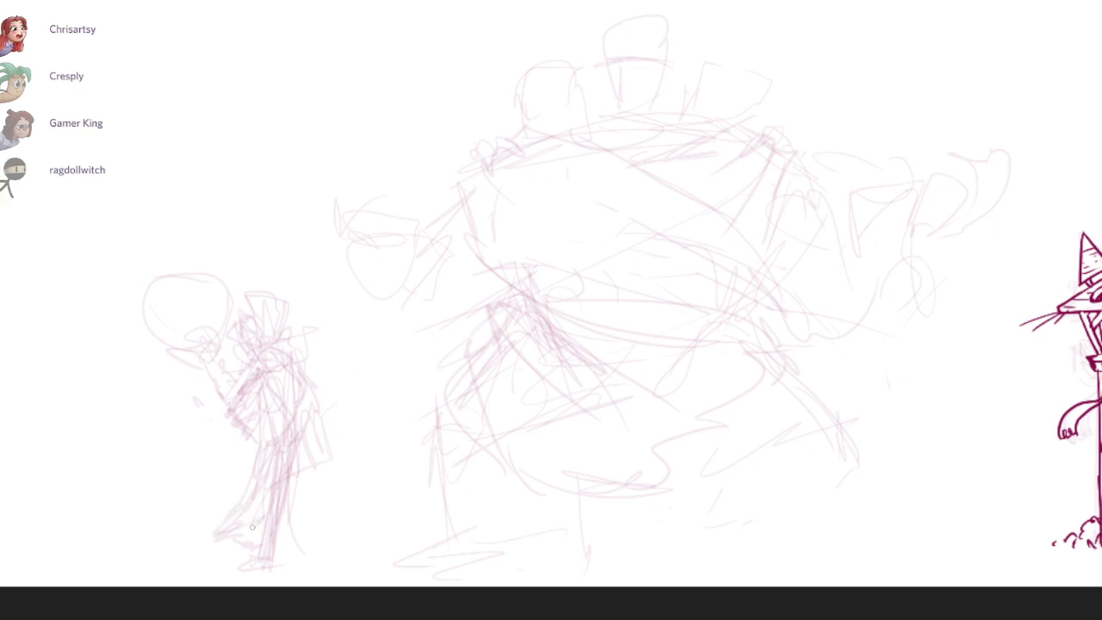
mouse_move(282, 465)
mouse_down()
mouse_move(261, 544)
mouse_move(288, 472)
mouse_move(279, 543)
mouse_up()
drag(298, 442, 290, 518)
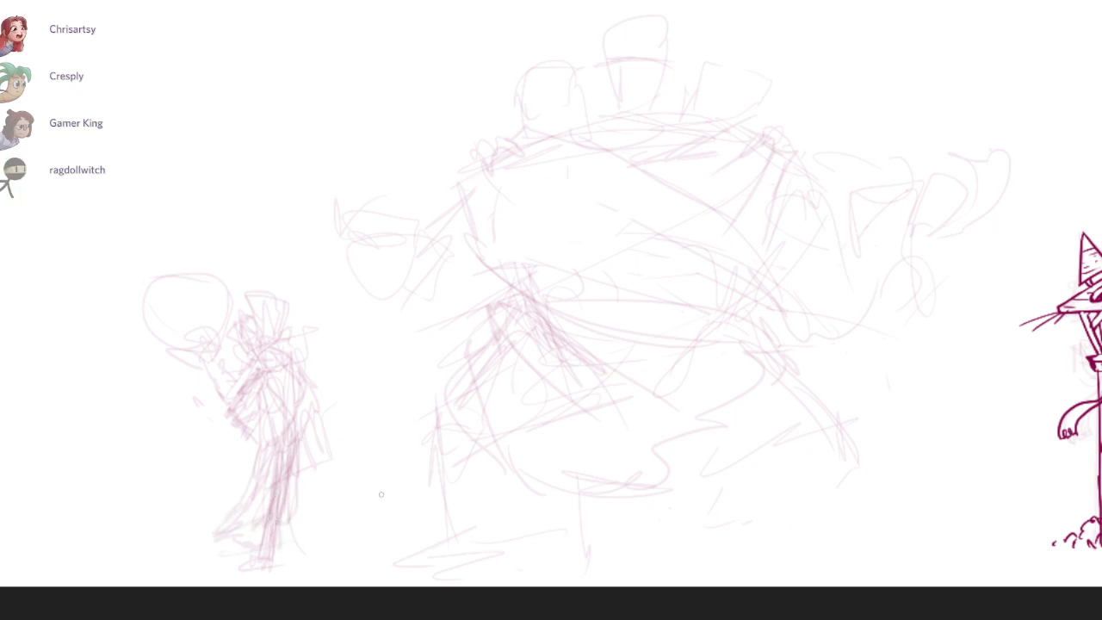
Step: Strengthen the outer edge of the large creature's left thigh with rough strokes
drag(382, 494, 345, 486)
drag(412, 402, 438, 356)
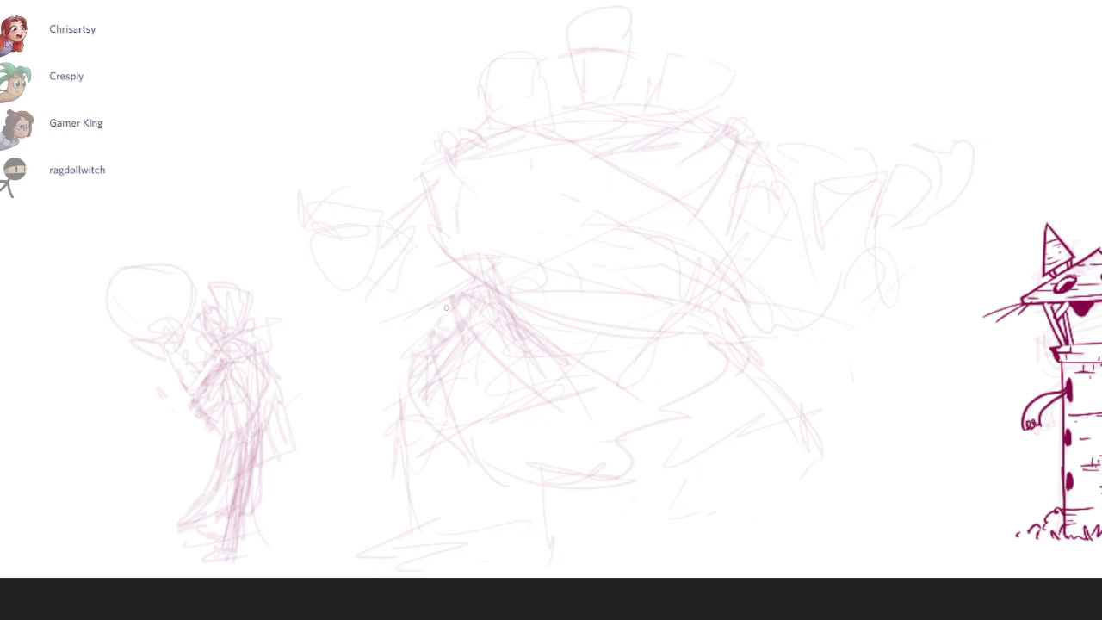
drag(960, 294, 900, 379)
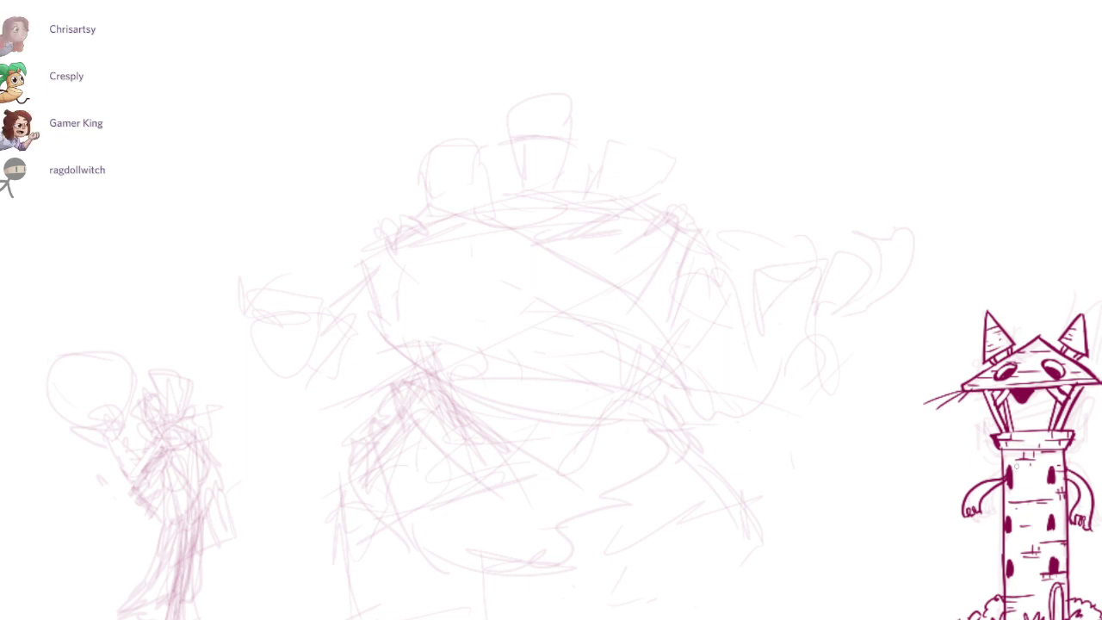
key(F11)
scroll(864, 320, down, 1)
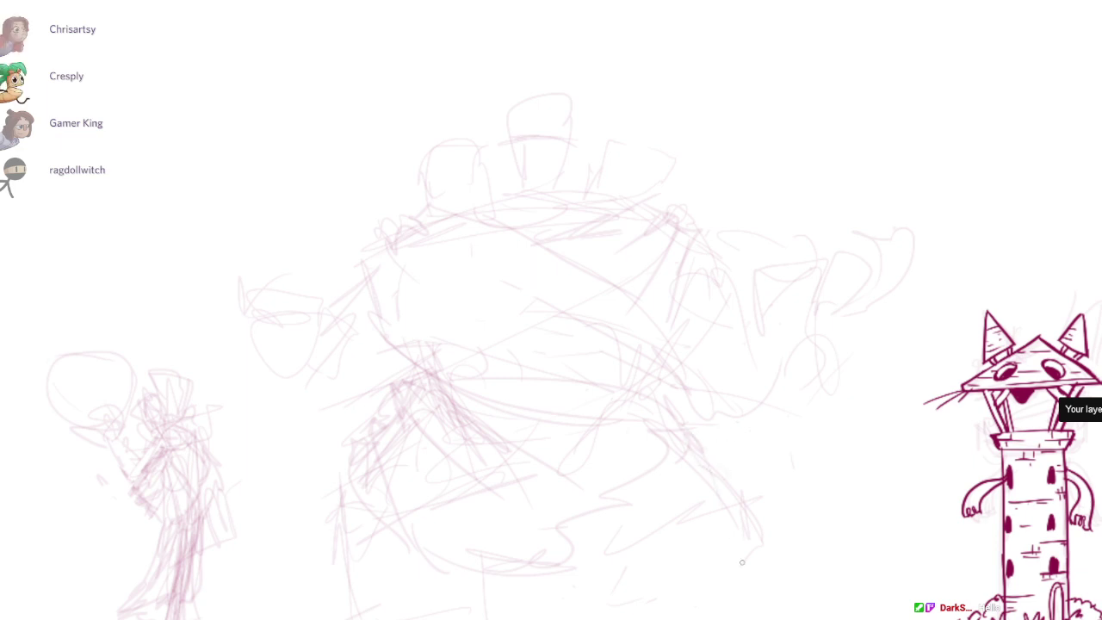
Step: Sketch a large blocky fist on the creature's left arm and close the outline of its right hand
mouse_move(742, 562)
mouse_down()
mouse_move(861, 580)
mouse_move(869, 606)
mouse_up()
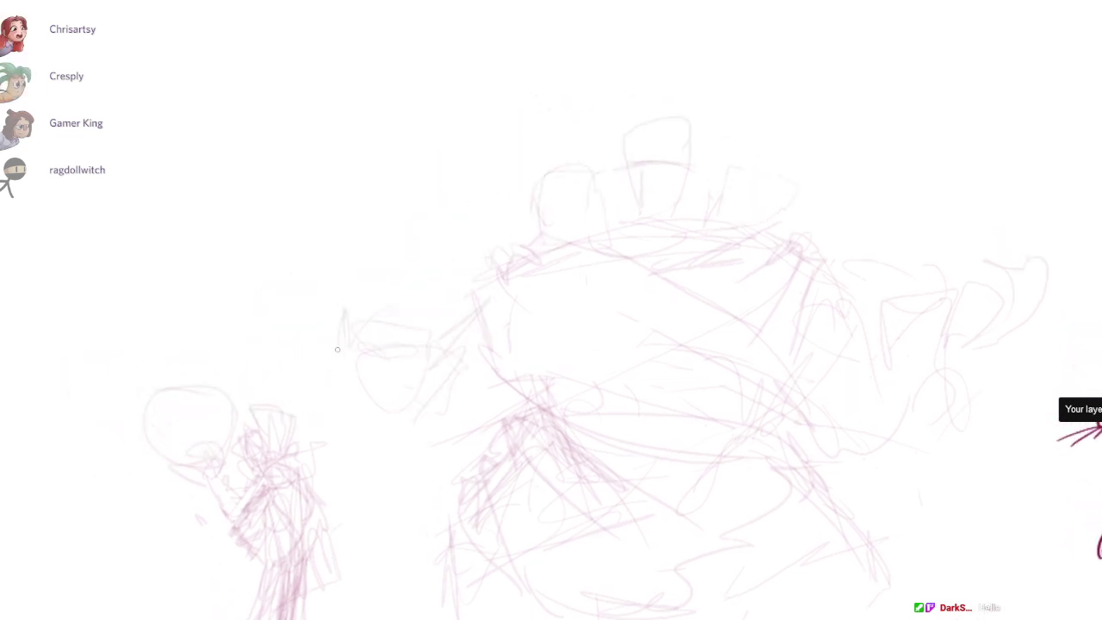
drag(338, 350, 433, 380)
mouse_move(327, 386)
mouse_down()
mouse_move(295, 346)
mouse_move(379, 283)
mouse_move(383, 338)
mouse_move(411, 275)
mouse_move(313, 375)
mouse_move(290, 352)
mouse_move(289, 314)
mouse_move(371, 396)
mouse_move(276, 380)
mouse_up()
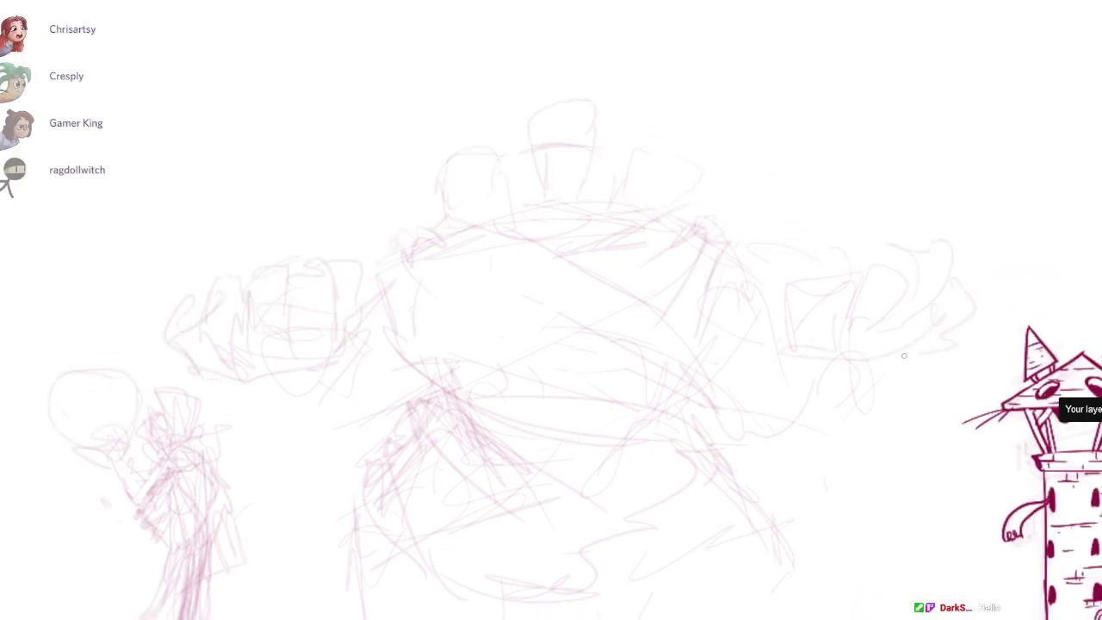
drag(904, 356, 872, 377)
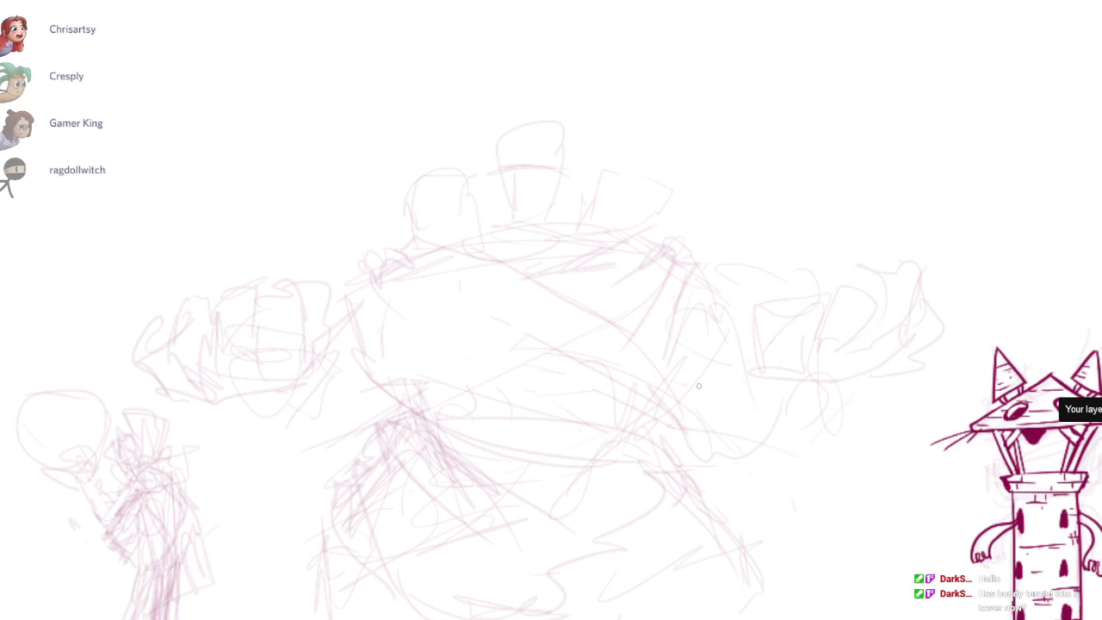
drag(754, 507, 782, 442)
scroll(782, 442, down, 1)
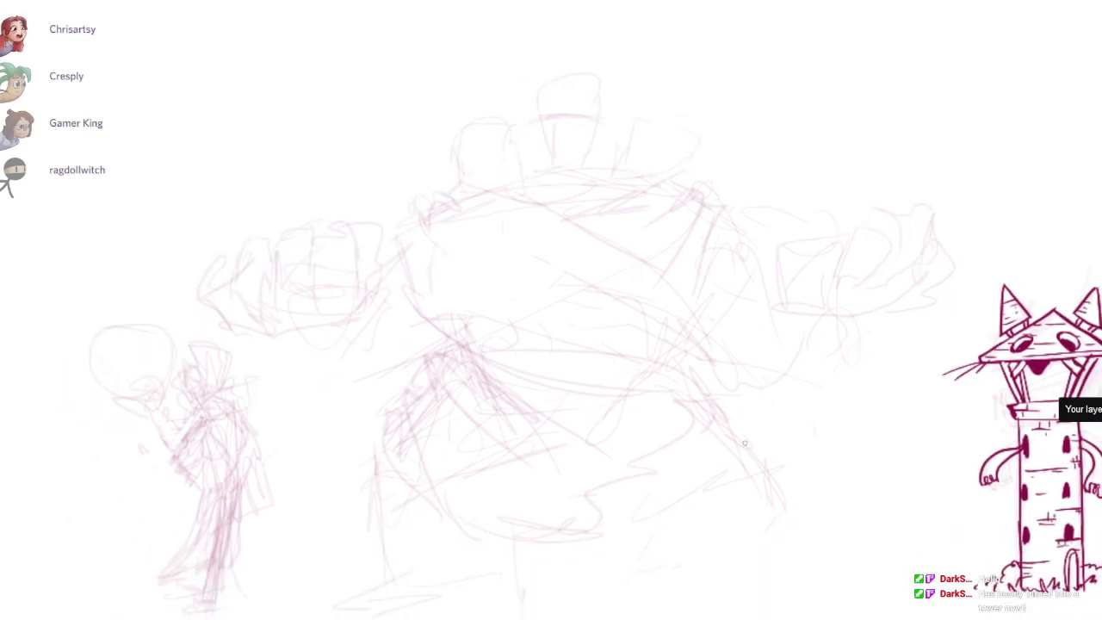
drag(716, 447, 466, 440)
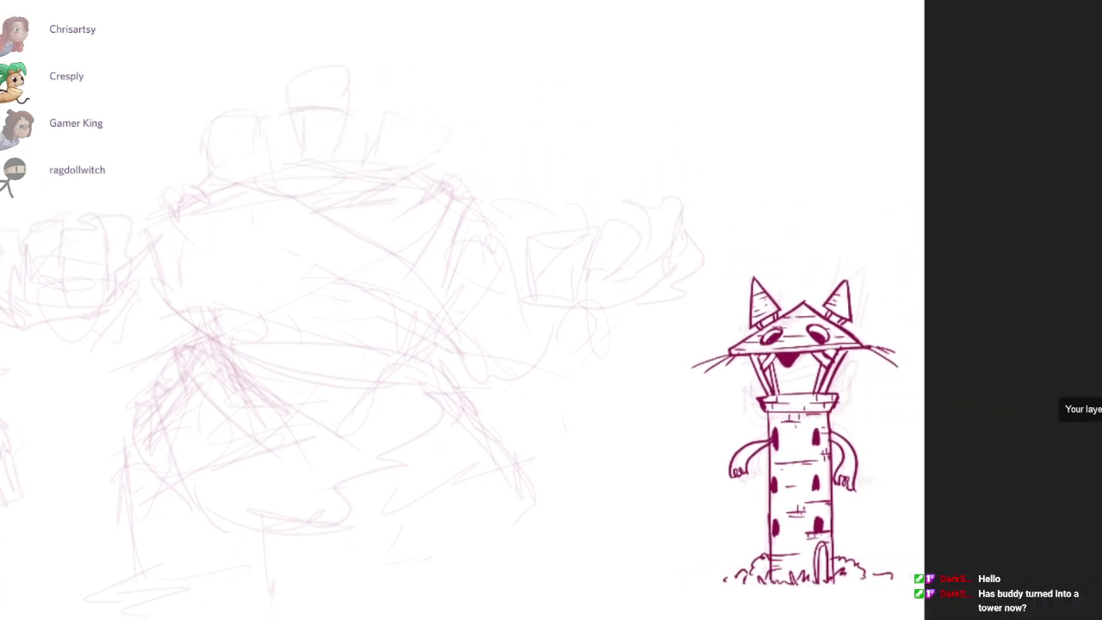
mouse_move(415, 442)
mouse_down()
mouse_move(733, 449)
mouse_move(633, 451)
mouse_move(643, 431)
mouse_up()
scroll(632, 451, down, 1)
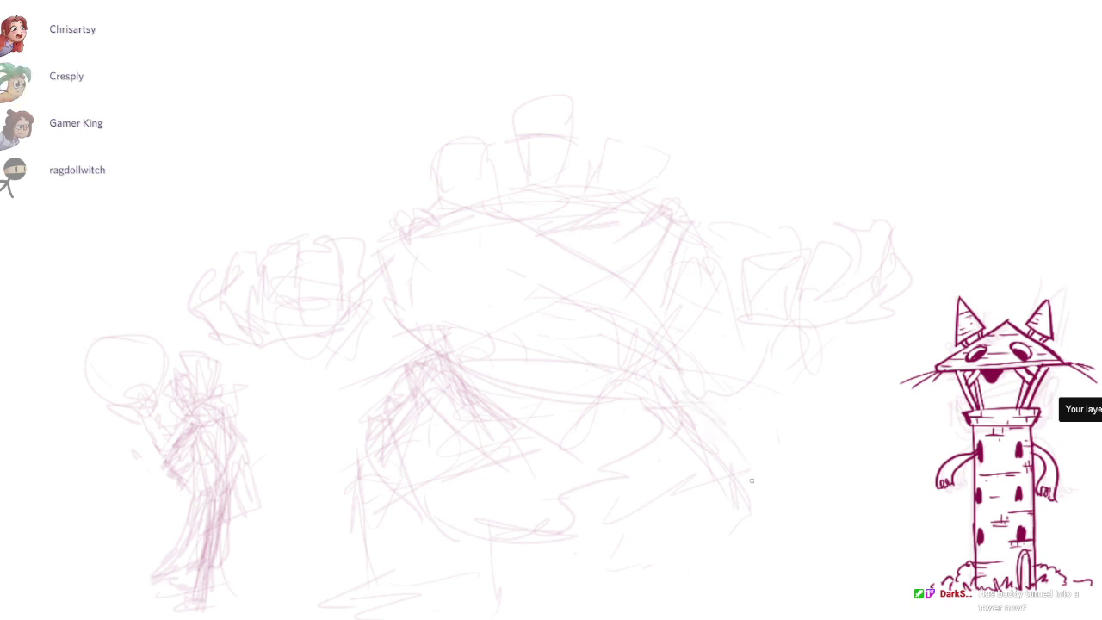
drag(752, 481, 746, 485)
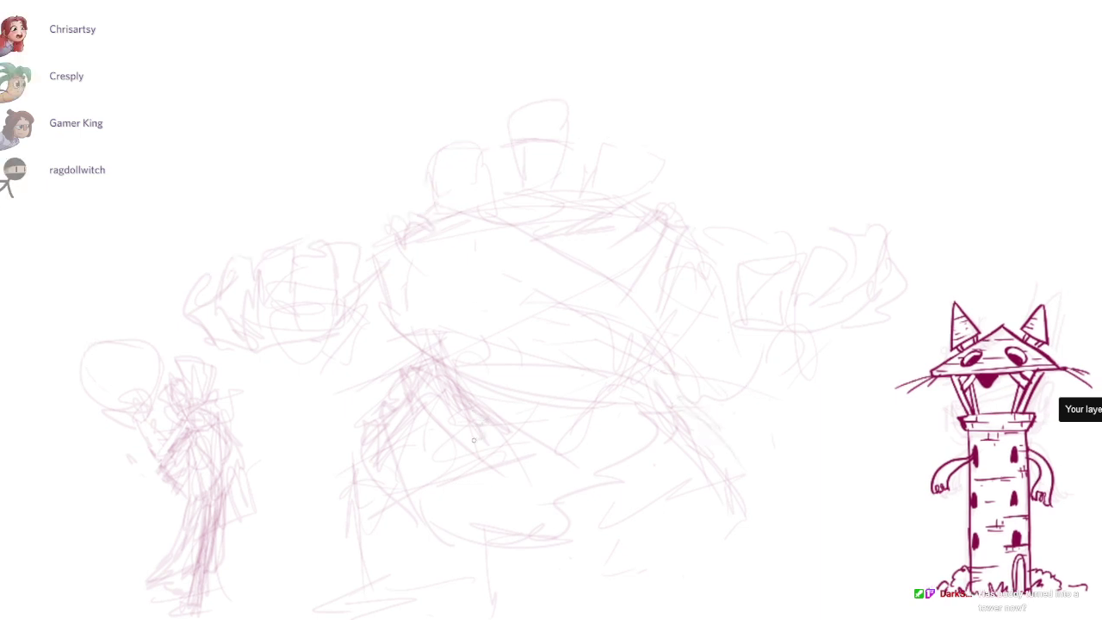
Step: Draw ragged inner contours for both of the creature's upper legs, erasing stray lines around the right knee
mouse_move(474, 440)
mouse_down()
mouse_move(446, 522)
mouse_move(465, 514)
mouse_up()
mouse_move(489, 437)
mouse_down()
mouse_move(506, 533)
mouse_move(453, 527)
mouse_move(516, 549)
mouse_move(614, 532)
mouse_move(633, 486)
mouse_move(597, 431)
mouse_move(645, 504)
mouse_move(624, 524)
mouse_move(620, 504)
mouse_move(608, 523)
mouse_move(659, 514)
mouse_up()
key(e)
key(b)
key(e)
mouse_move(631, 473)
mouse_down()
mouse_move(620, 495)
mouse_move(611, 481)
mouse_up()
drag(611, 492, 629, 501)
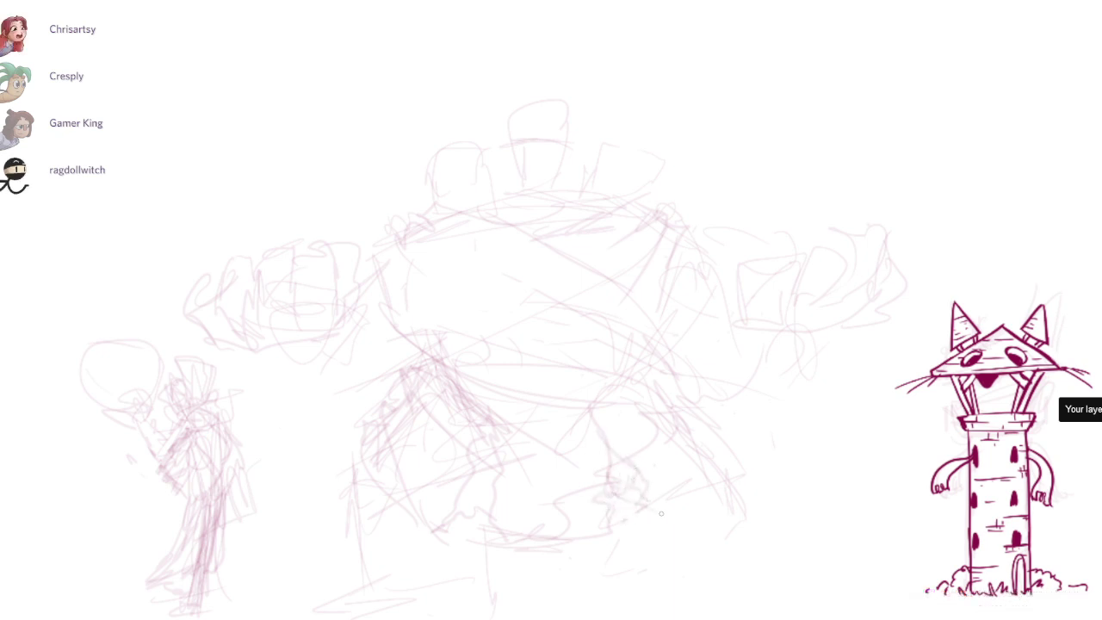
Step: Draw the sloping upper contour of the large creature's left foot, undoing the first attempts
drag(482, 560, 553, 478)
drag(531, 439, 537, 533)
key(ctrl+z)
mouse_move(433, 421)
mouse_down()
mouse_move(421, 513)
mouse_move(564, 529)
mouse_up()
key(ctrl+z)
mouse_move(434, 426)
mouse_down()
mouse_move(451, 472)
mouse_move(512, 516)
mouse_up()
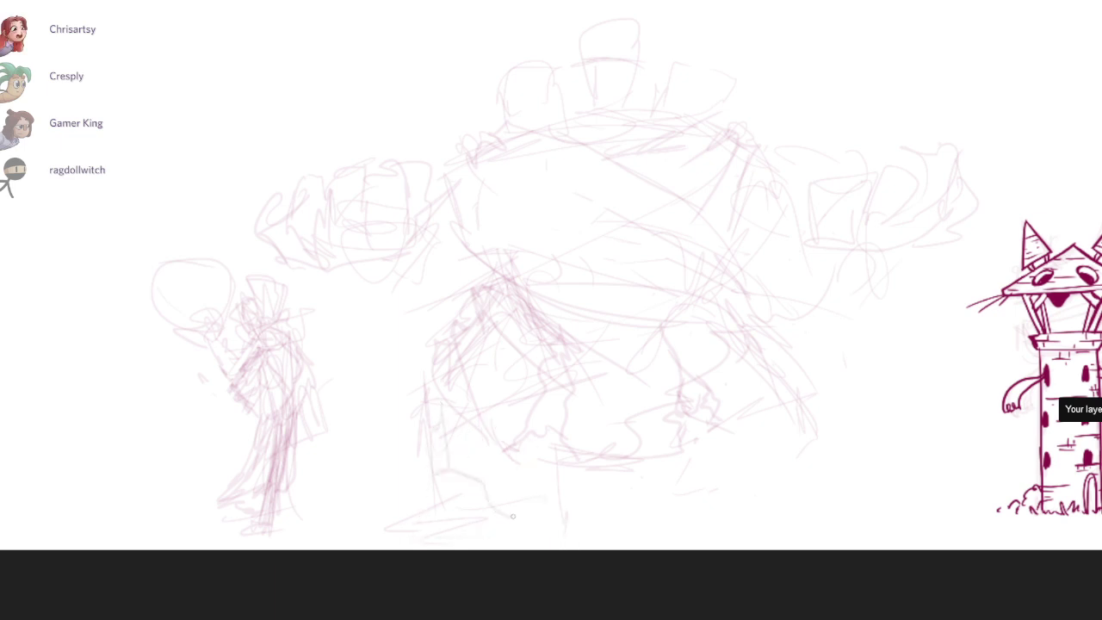
Step: Build up the left foot into a broad, flat base with rough overlapping strokes around the ankle and toes
mouse_move(436, 492)
mouse_down()
mouse_move(506, 537)
mouse_move(575, 533)
mouse_up()
mouse_move(549, 493)
mouse_down()
mouse_move(589, 507)
mouse_move(510, 519)
mouse_up()
drag(467, 452, 478, 506)
drag(315, 534, 451, 535)
scroll(451, 535, up, 1)
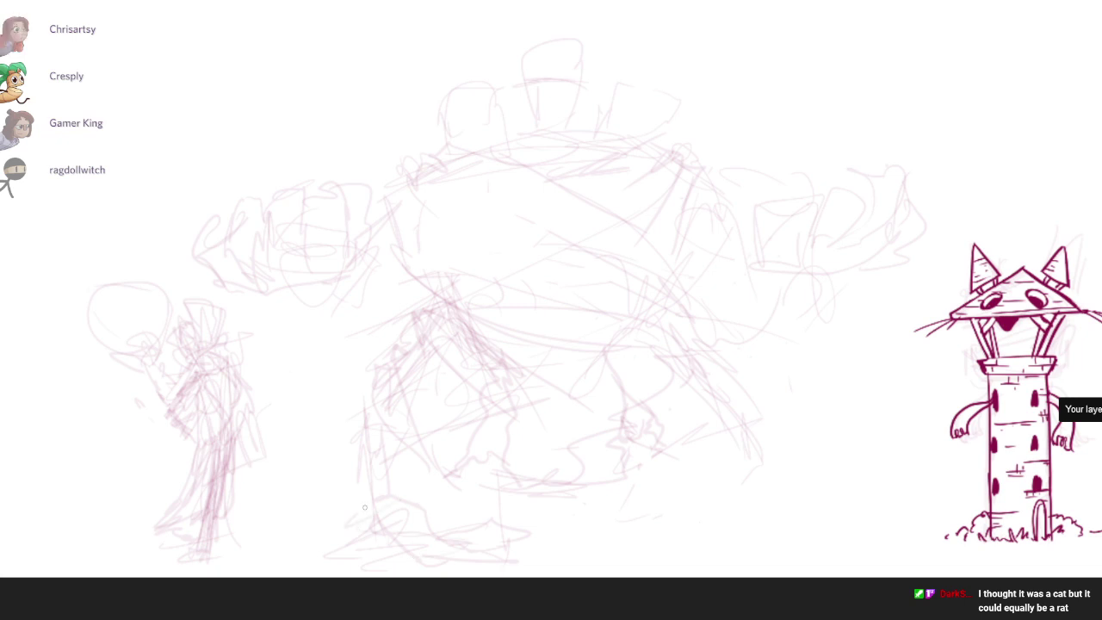
mouse_move(372, 508)
mouse_down()
mouse_move(319, 568)
mouse_move(403, 549)
mouse_move(348, 516)
mouse_move(349, 563)
mouse_up()
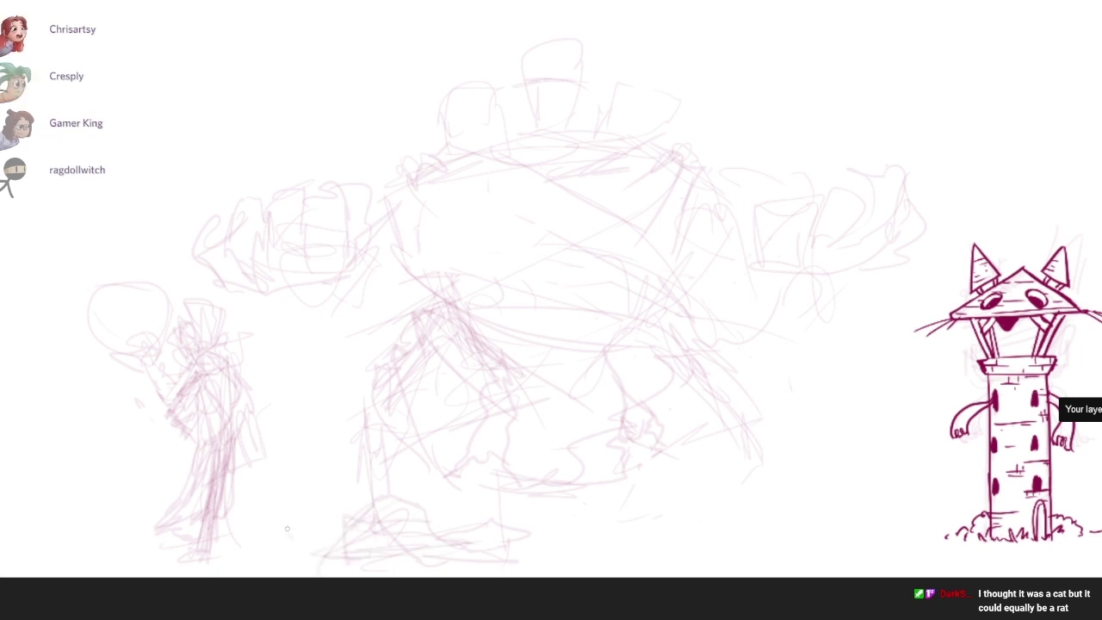
drag(286, 529, 337, 526)
Step: Lasso the whole large creature, scale it down, reposition it between the standing figure and the cat tower, and deselect
drag(338, 525, 316, 555)
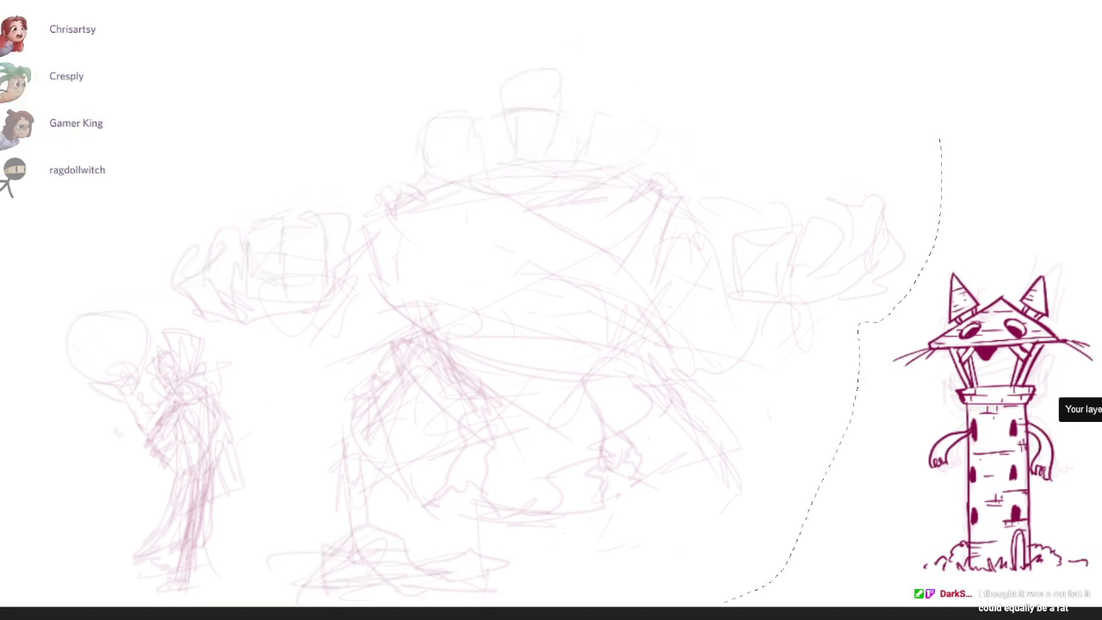
mouse_move(723, 601)
mouse_down()
mouse_move(297, 529)
mouse_move(319, 430)
mouse_move(766, 112)
mouse_up()
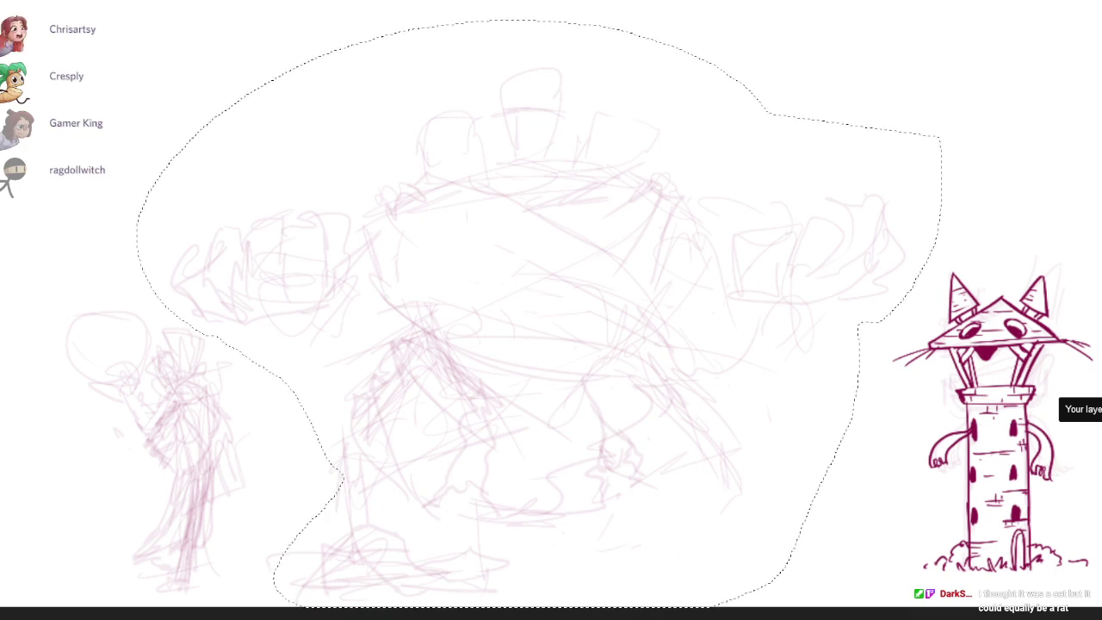
key(ctrl+t)
drag(939, 20, 679, 212)
mouse_move(568, 327)
mouse_down()
mouse_move(685, 291)
mouse_move(691, 300)
mouse_up()
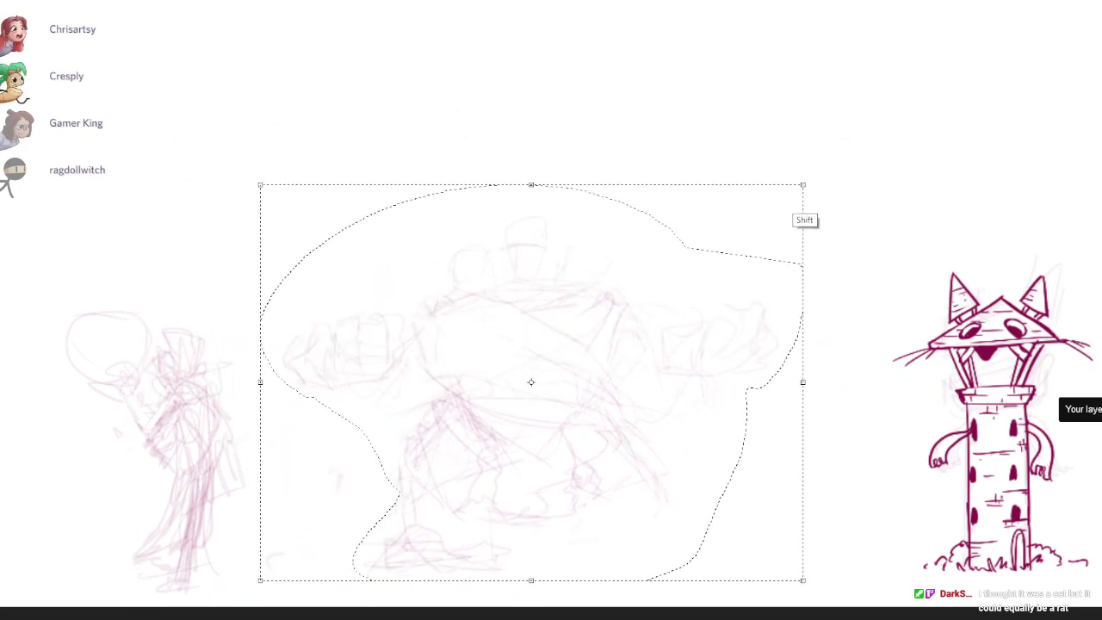
drag(803, 185, 880, 128)
drag(689, 301, 673, 317)
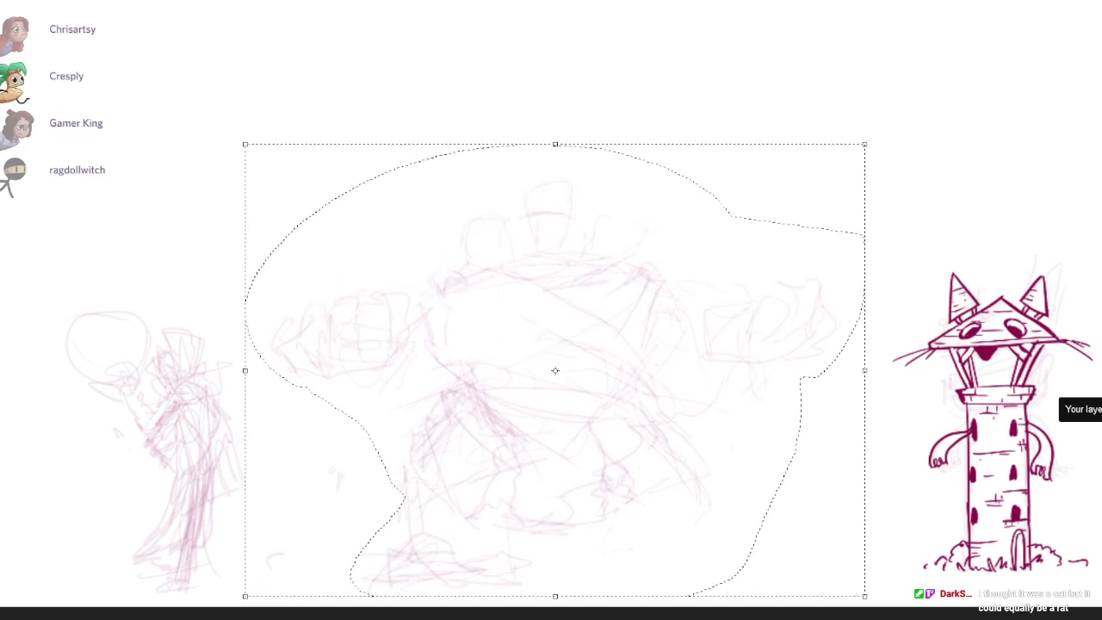
key(Return)
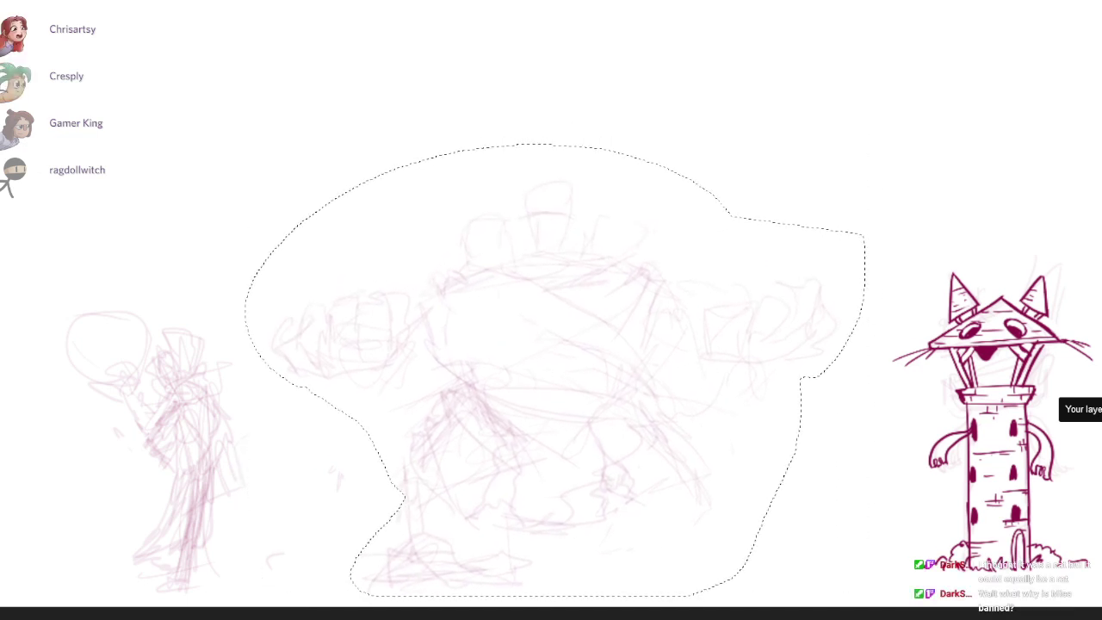
key(ctrl+d)
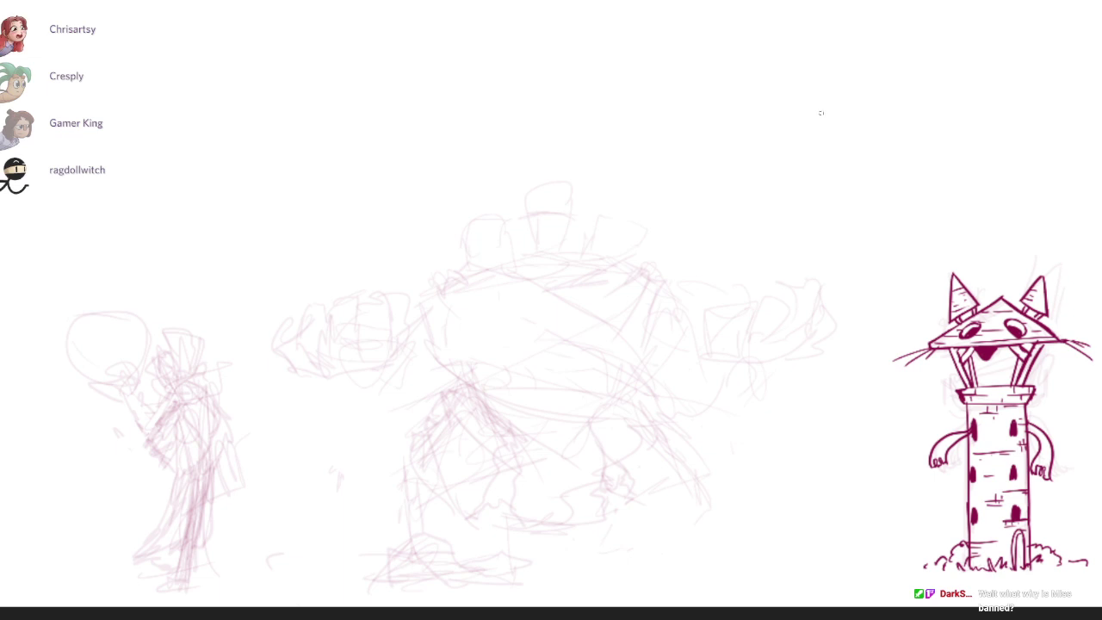
Step: Sketch the creature's right lower leg and foot, and strengthen the outline of its right thigh and knee
drag(559, 423, 668, 391)
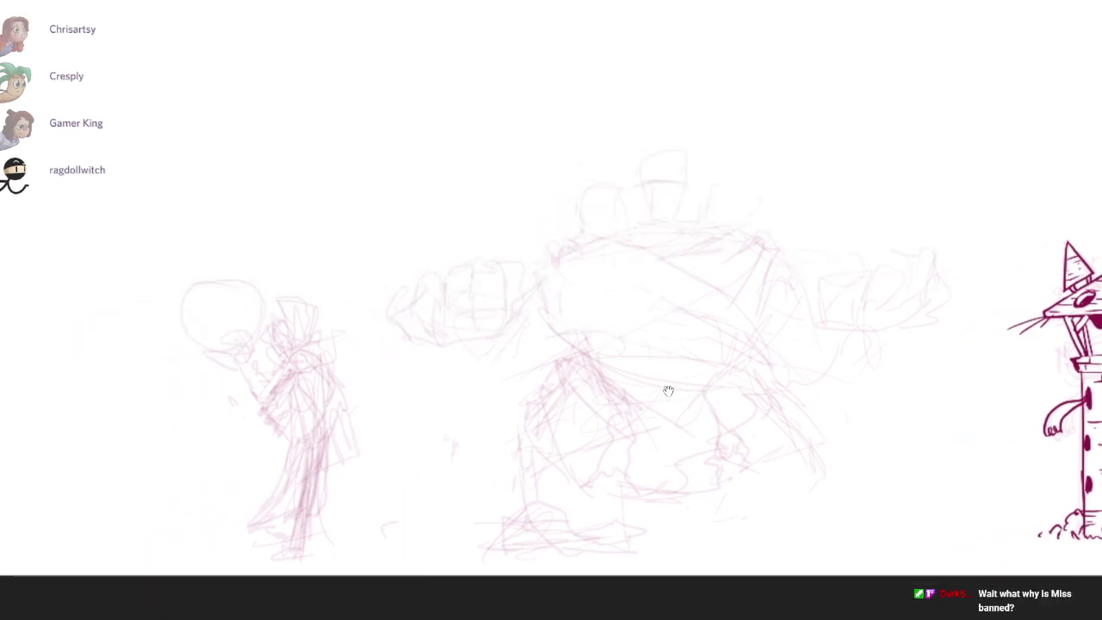
scroll(667, 391, up, 1)
drag(804, 456, 790, 533)
key(ctrl+z)
drag(711, 501, 706, 534)
drag(723, 471, 716, 532)
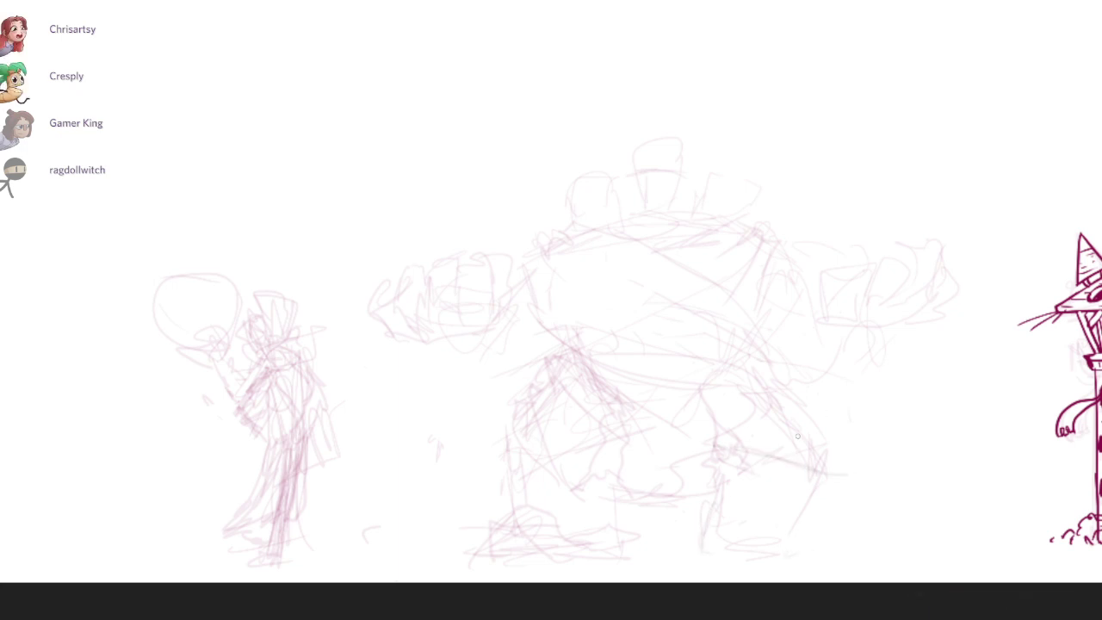
mouse_move(833, 472)
mouse_down()
mouse_move(823, 431)
mouse_move(729, 378)
mouse_up()
Step: Add bold diagonal strokes across the creature's torso from its left shoulder down to its right hip
drag(711, 315, 787, 373)
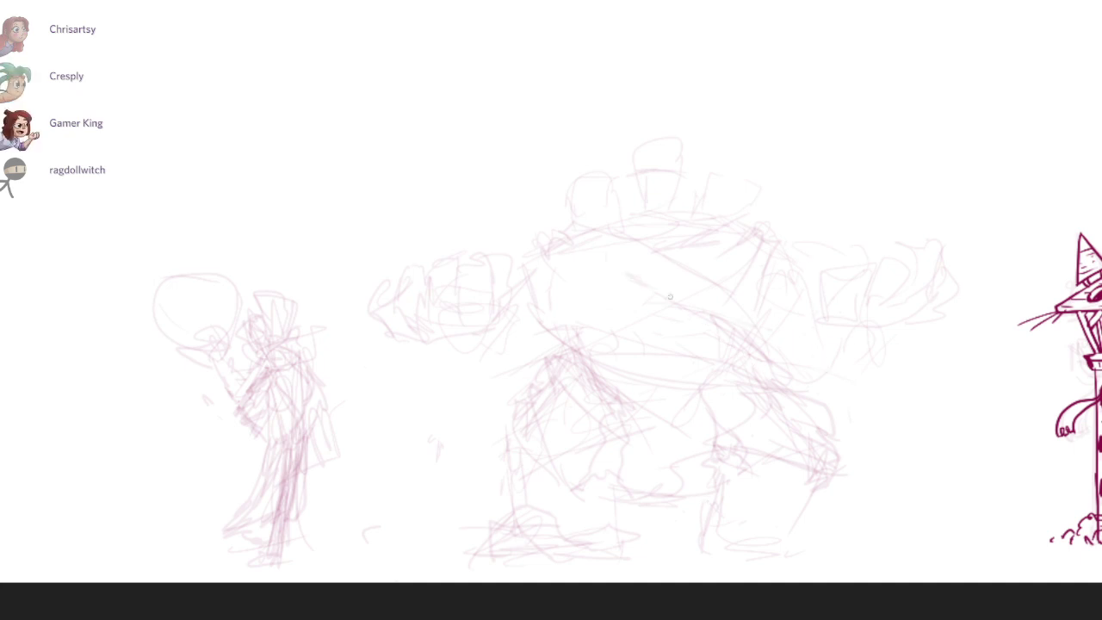
drag(656, 290, 789, 378)
mouse_move(601, 299)
mouse_down()
mouse_move(551, 257)
mouse_move(569, 283)
mouse_up()
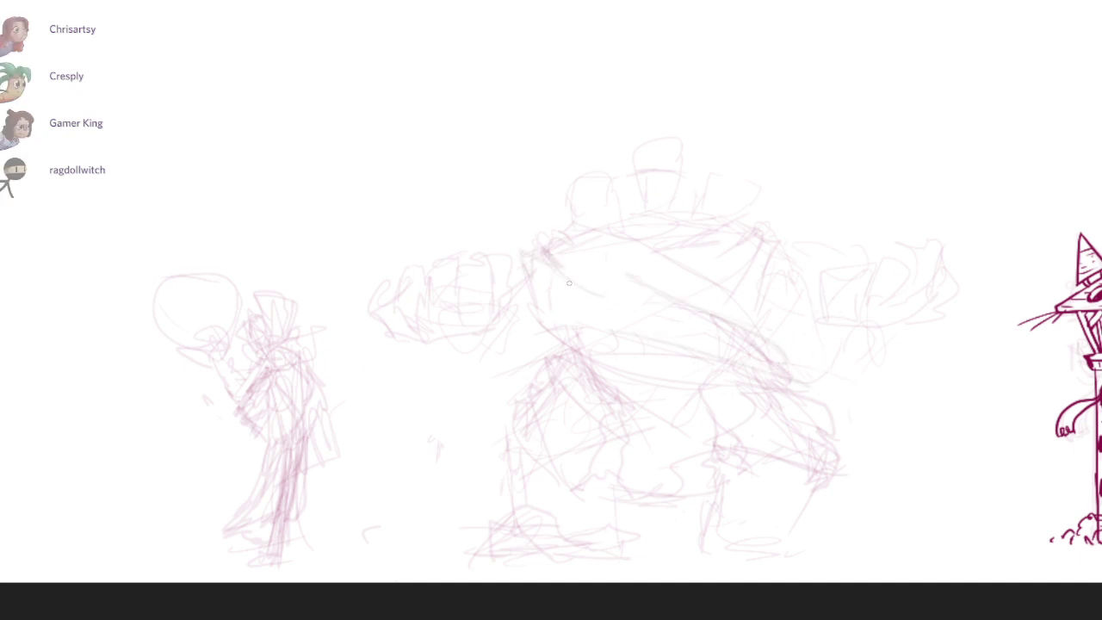
drag(556, 236, 740, 309)
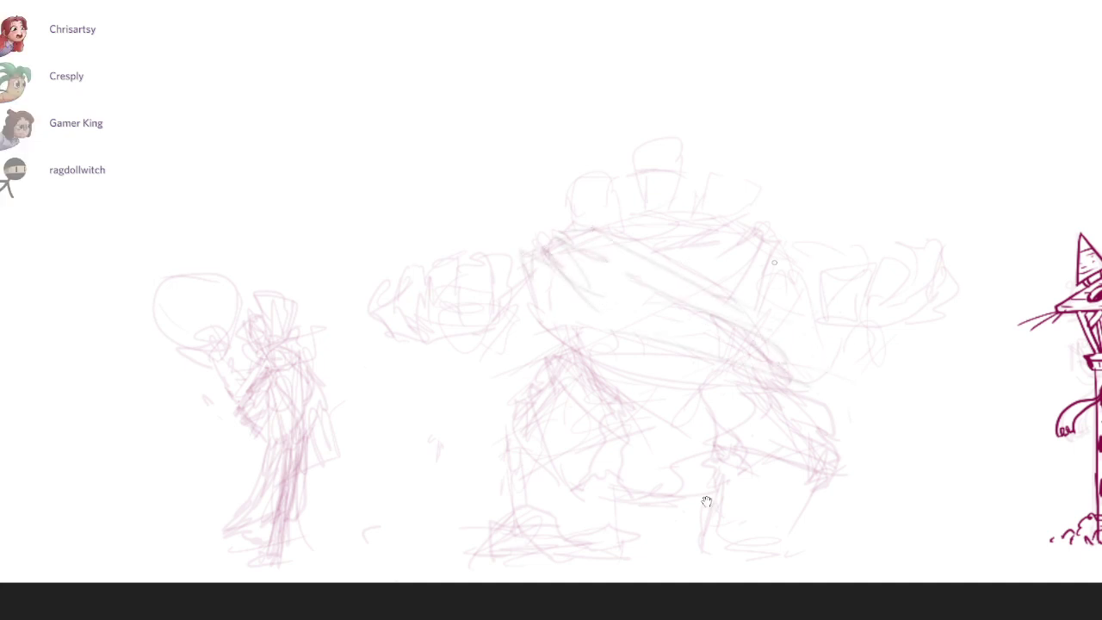
Step: Sketch small rounded arches between the blocks on top of the creature and a loop at its upper-right corner
scroll(707, 501, up, 3)
drag(707, 501, 651, 566)
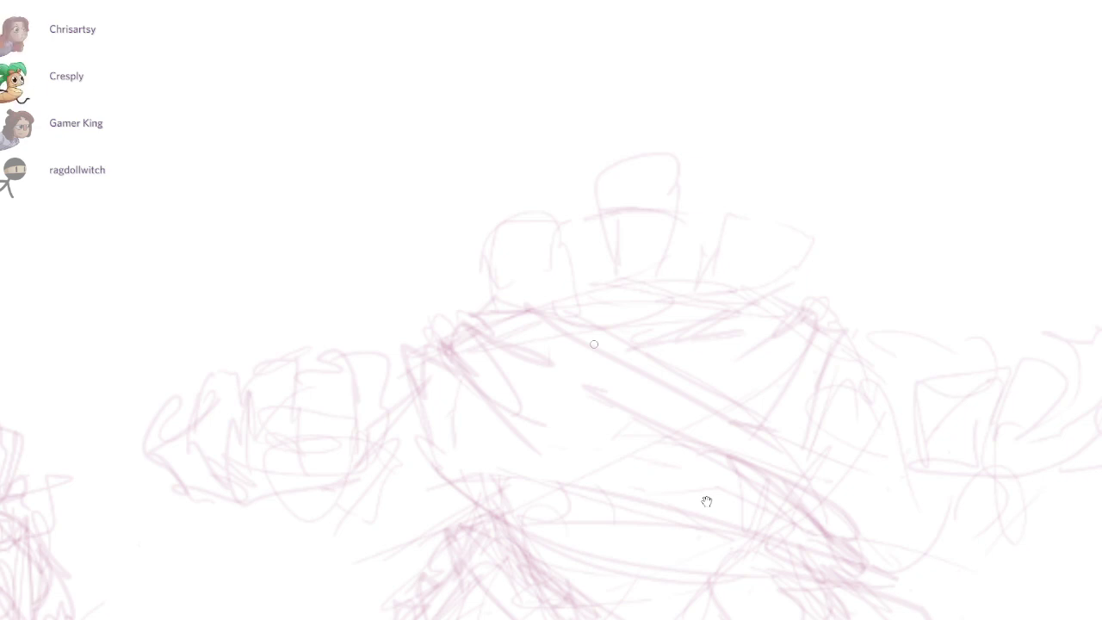
mouse_move(559, 297)
mouse_down()
mouse_move(730, 256)
mouse_move(724, 288)
mouse_up()
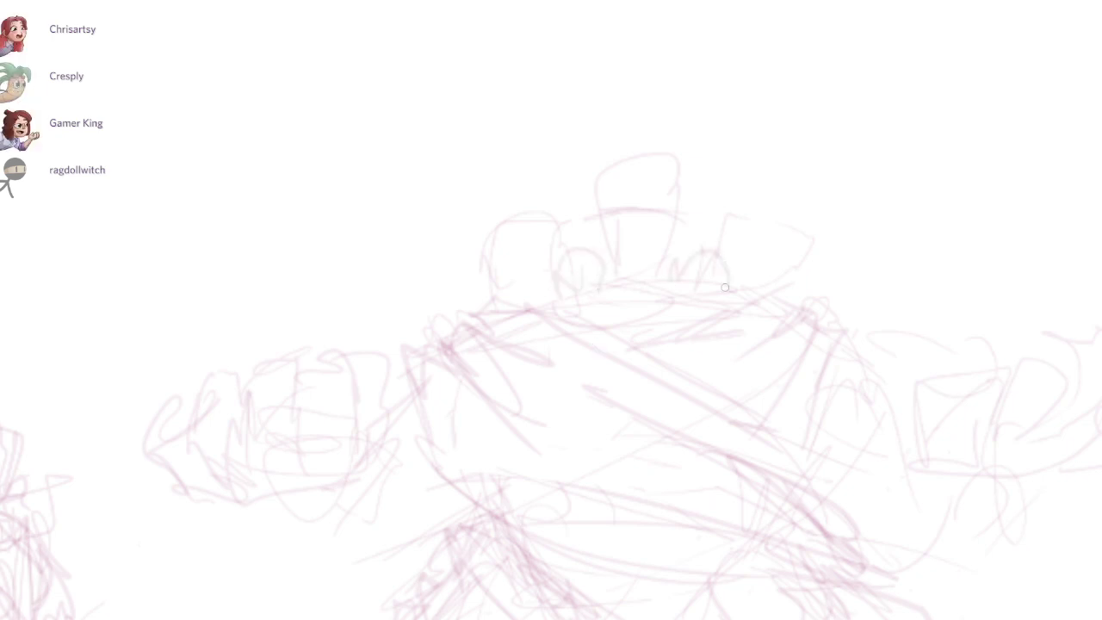
drag(794, 287, 869, 310)
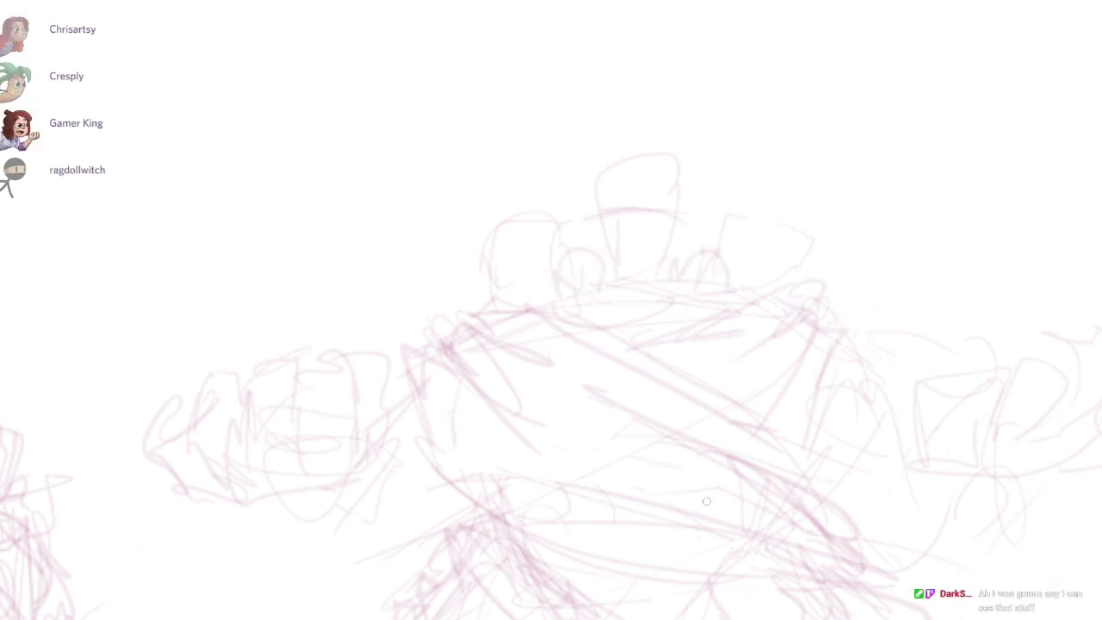
scroll(604, 233, up, 1)
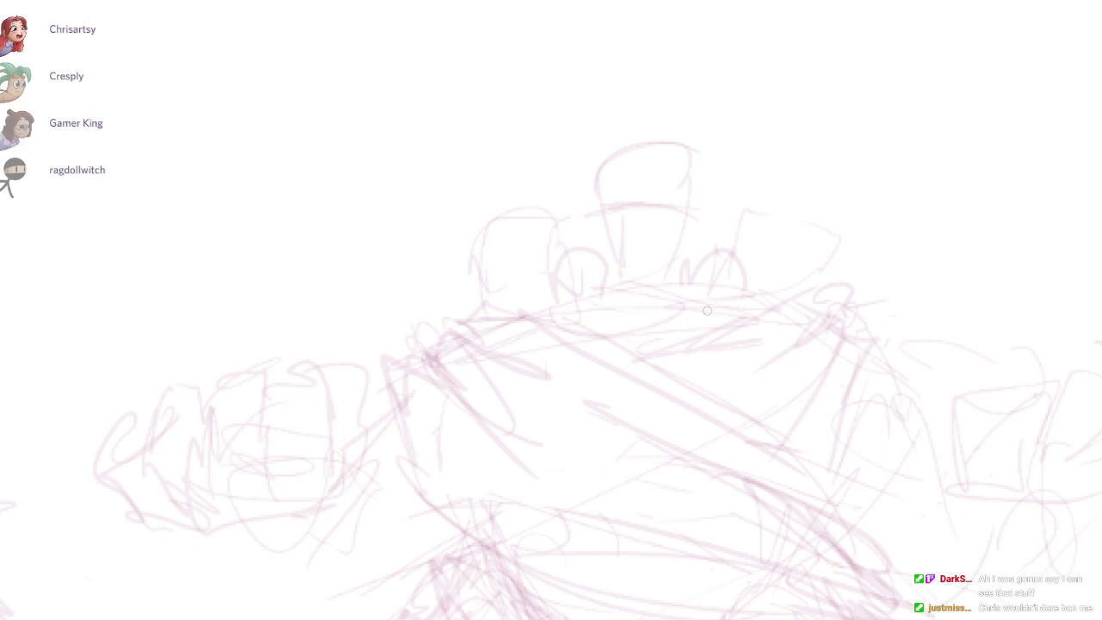
Step: Sketch vertical and curved guidelines inside the rounded block at the left end of the creature's top
drag(504, 217, 506, 310)
mouse_move(485, 266)
mouse_down()
mouse_move(498, 315)
mouse_move(539, 274)
mouse_up()
mouse_move(515, 217)
mouse_down()
mouse_move(521, 320)
mouse_move(477, 311)
mouse_up()
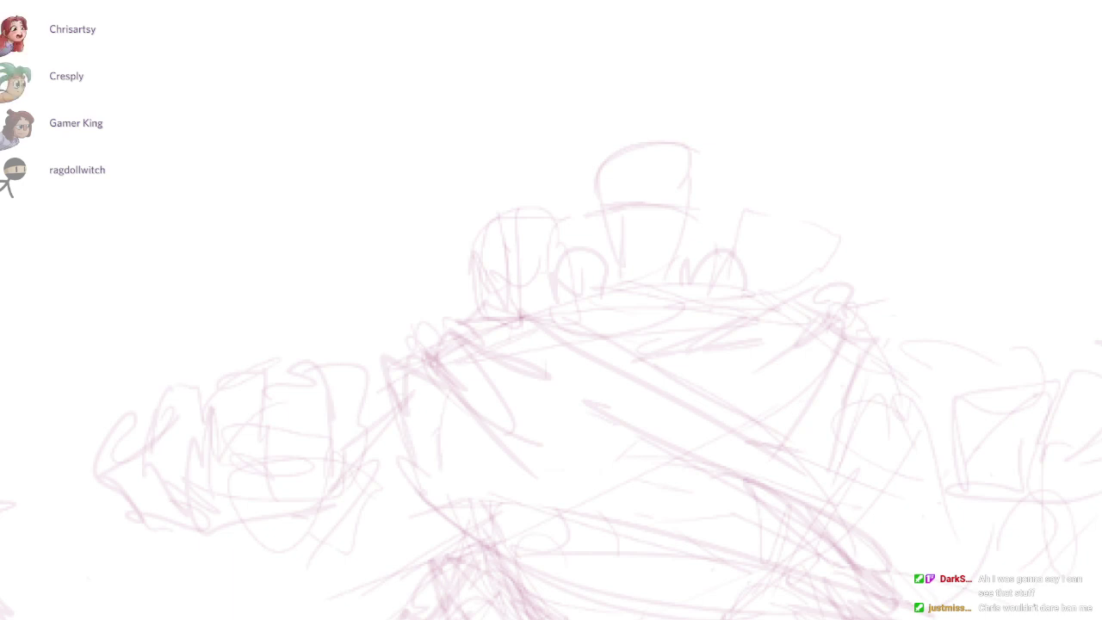
Step: Sketch the lower edge and outermost finger of the fist on the left side of the creature
drag(692, 331, 781, 210)
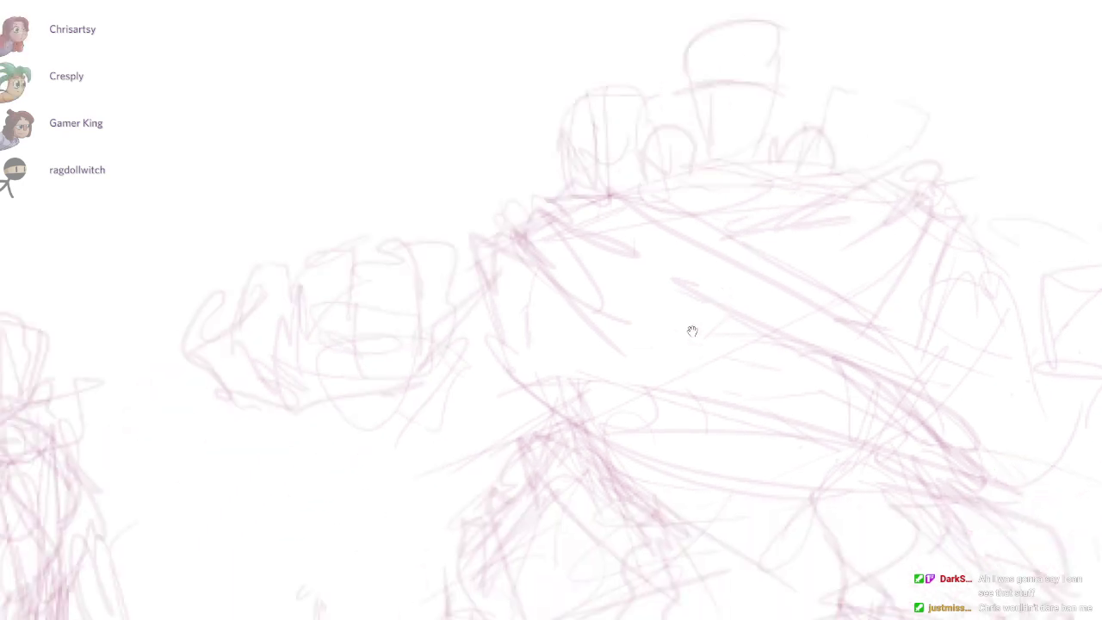
mouse_move(355, 314)
mouse_down()
mouse_move(258, 401)
mouse_move(396, 386)
mouse_up()
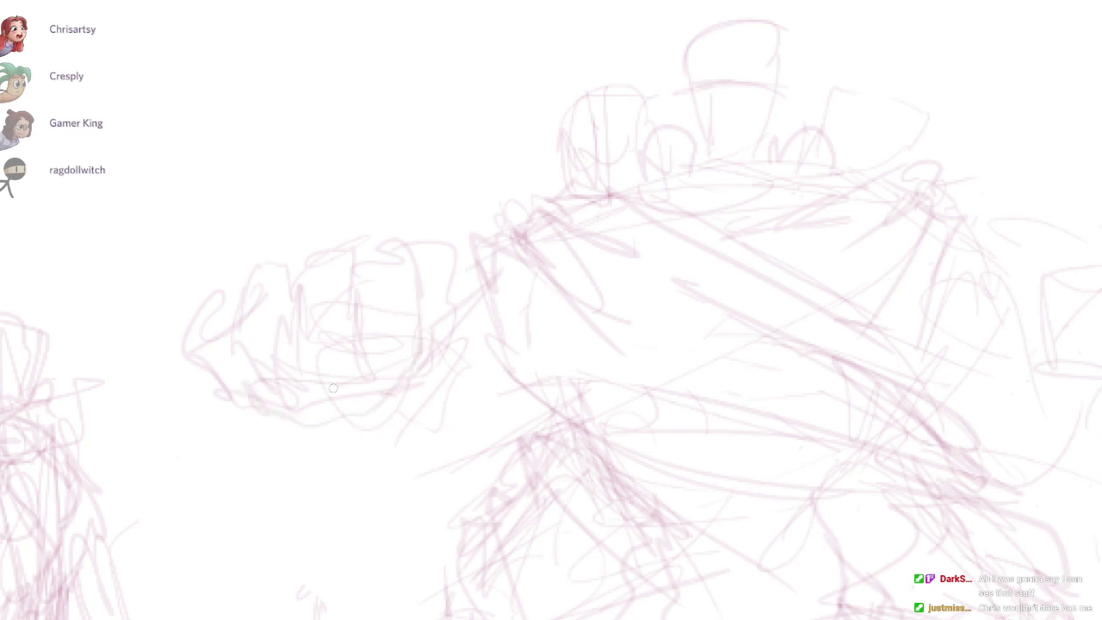
mouse_move(237, 393)
mouse_down()
mouse_move(273, 422)
mouse_move(333, 398)
mouse_move(272, 393)
mouse_move(253, 345)
mouse_up()
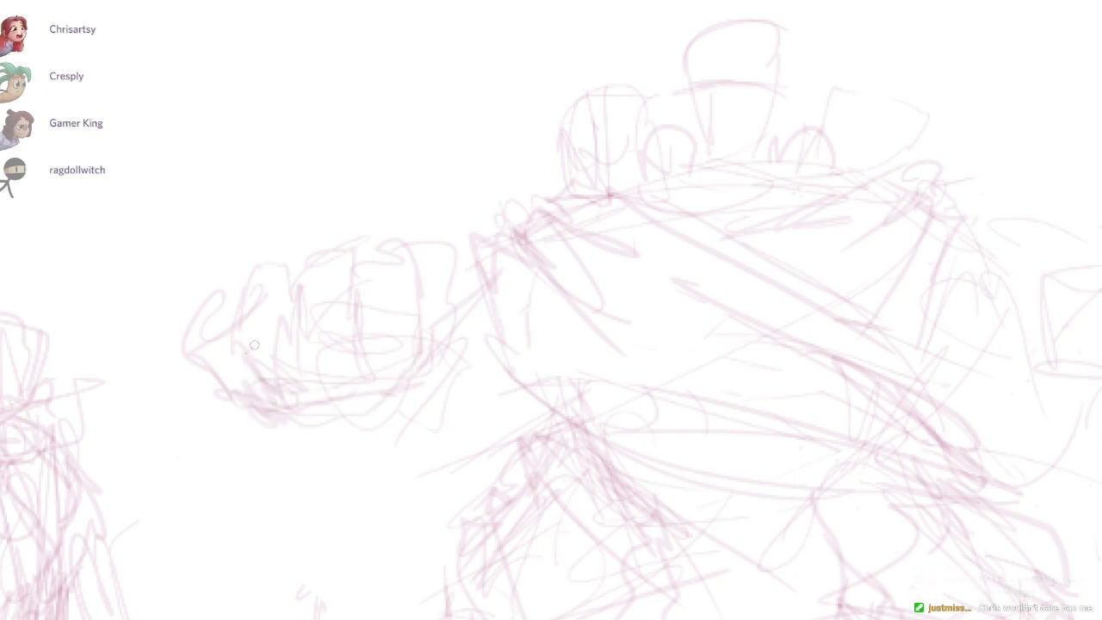
mouse_move(278, 394)
mouse_down()
mouse_move(245, 344)
mouse_move(275, 354)
mouse_move(236, 292)
mouse_move(259, 306)
mouse_move(249, 241)
mouse_move(284, 301)
mouse_move(282, 266)
mouse_move(257, 302)
mouse_move(271, 291)
mouse_move(285, 317)
mouse_up()
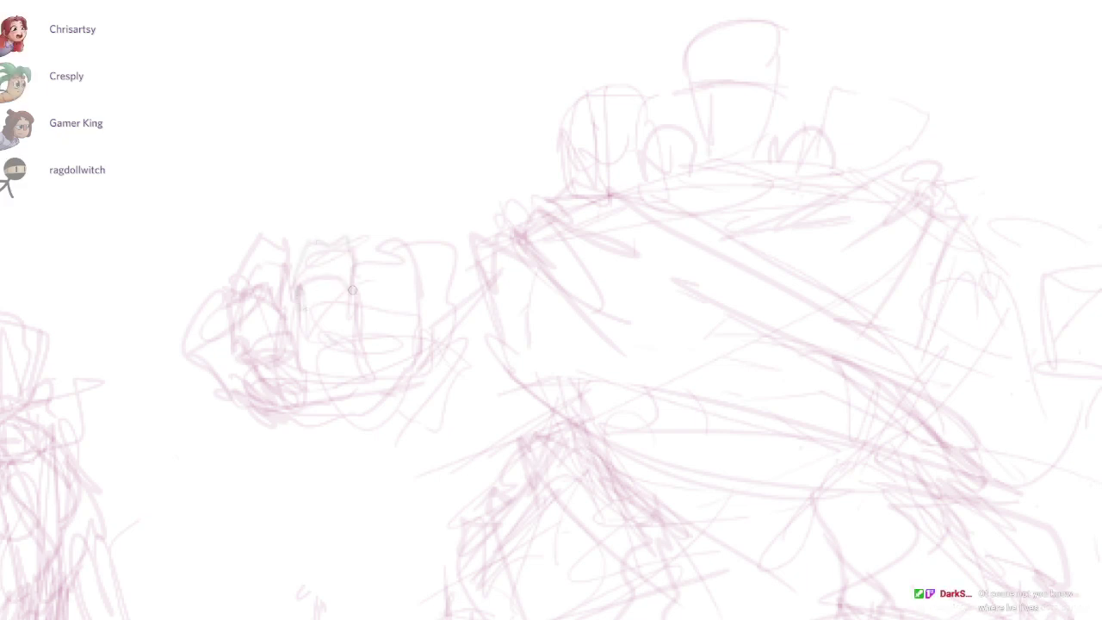
mouse_move(229, 275)
mouse_down()
mouse_move(191, 315)
mouse_move(234, 339)
mouse_move(200, 385)
mouse_move(231, 408)
mouse_move(254, 384)
mouse_move(281, 402)
mouse_up()
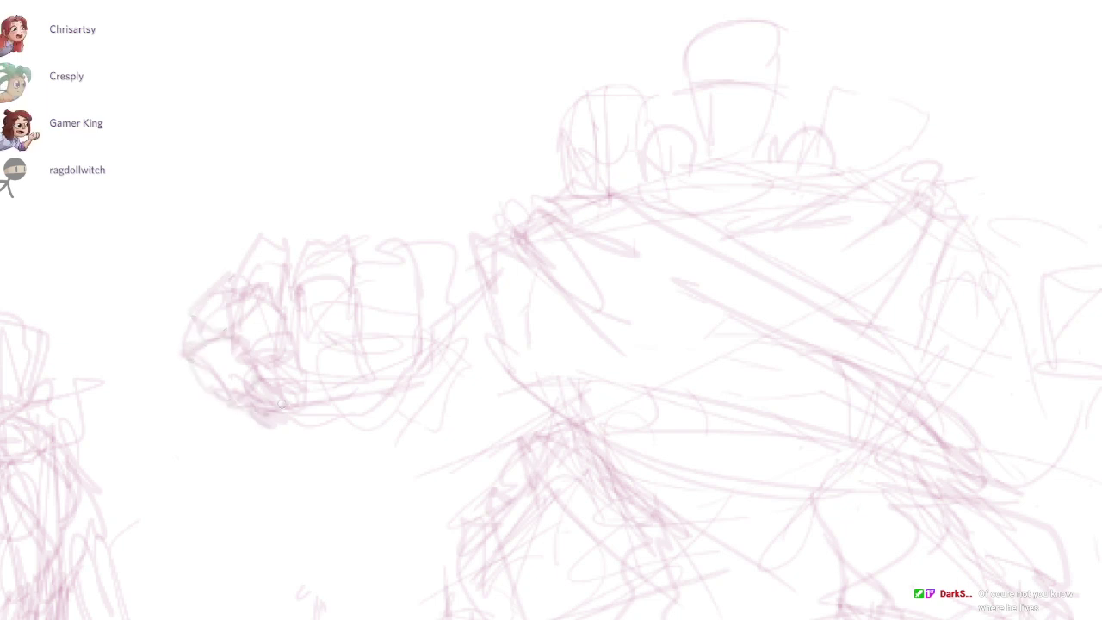
Step: Block in the remaining fingers and knuckles of the left-side fist, including its inner edge beside the torso
mouse_move(305, 357)
mouse_down()
mouse_move(344, 360)
mouse_move(308, 361)
mouse_move(287, 333)
mouse_up()
mouse_move(196, 329)
mouse_down()
mouse_move(232, 325)
mouse_move(339, 277)
mouse_move(418, 267)
mouse_up()
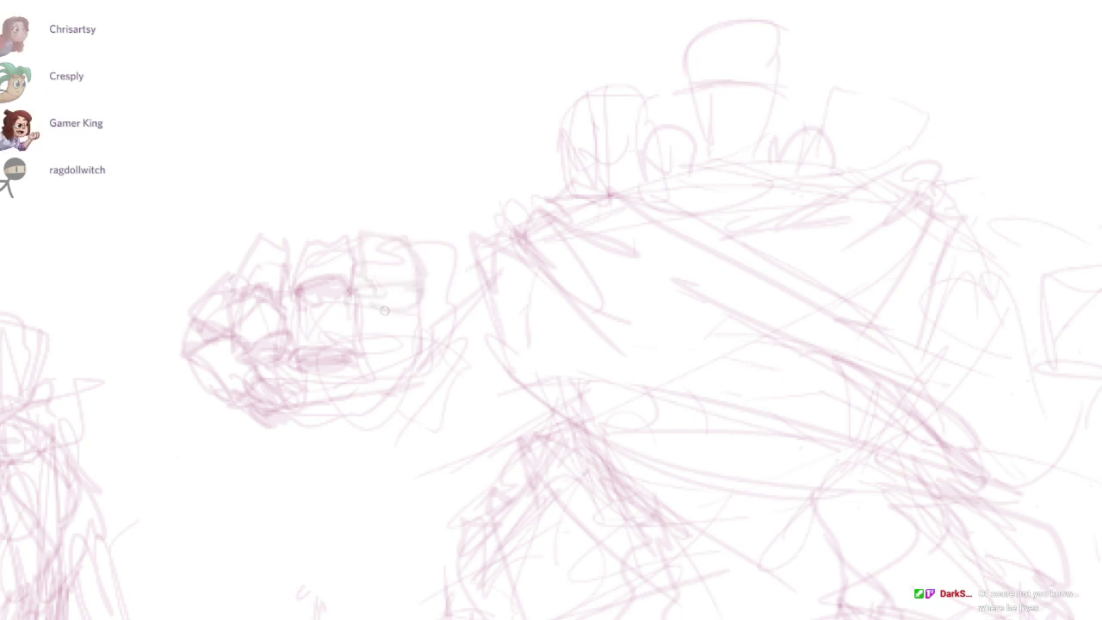
mouse_move(429, 320)
mouse_down()
mouse_move(460, 348)
mouse_move(432, 369)
mouse_up()
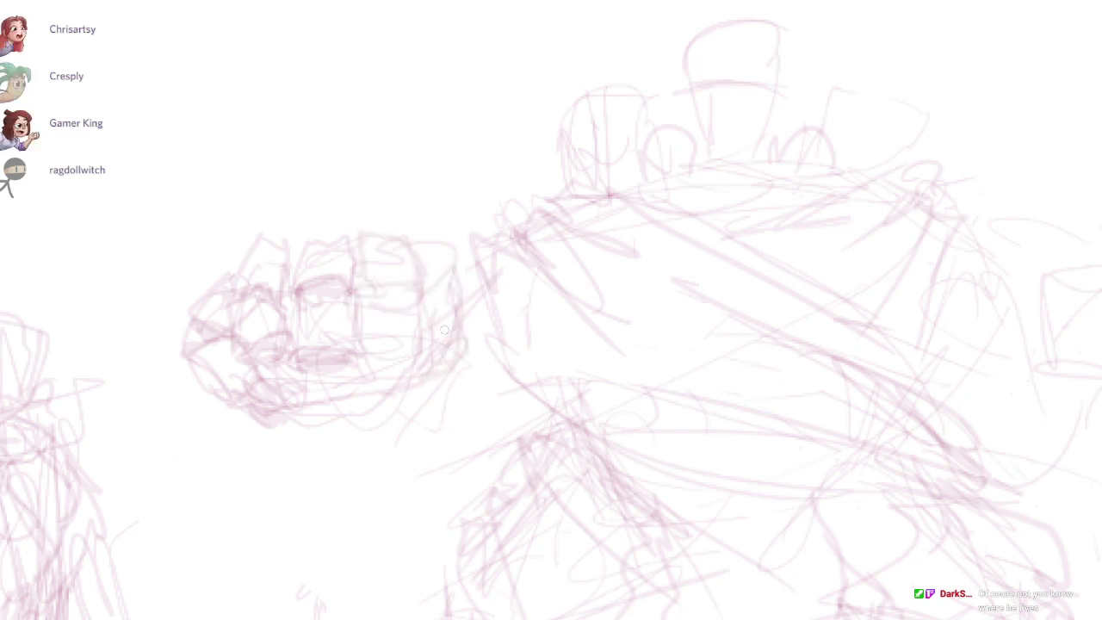
drag(451, 265, 465, 334)
mouse_move(261, 393)
mouse_down()
mouse_move(322, 424)
mouse_move(305, 415)
mouse_move(375, 380)
mouse_move(342, 386)
mouse_move(351, 384)
mouse_up()
Step: Erase two oval gaps below the left-side fist's fingers and strengthen the upper outline of its knuckles
key(e)
drag(271, 363, 291, 389)
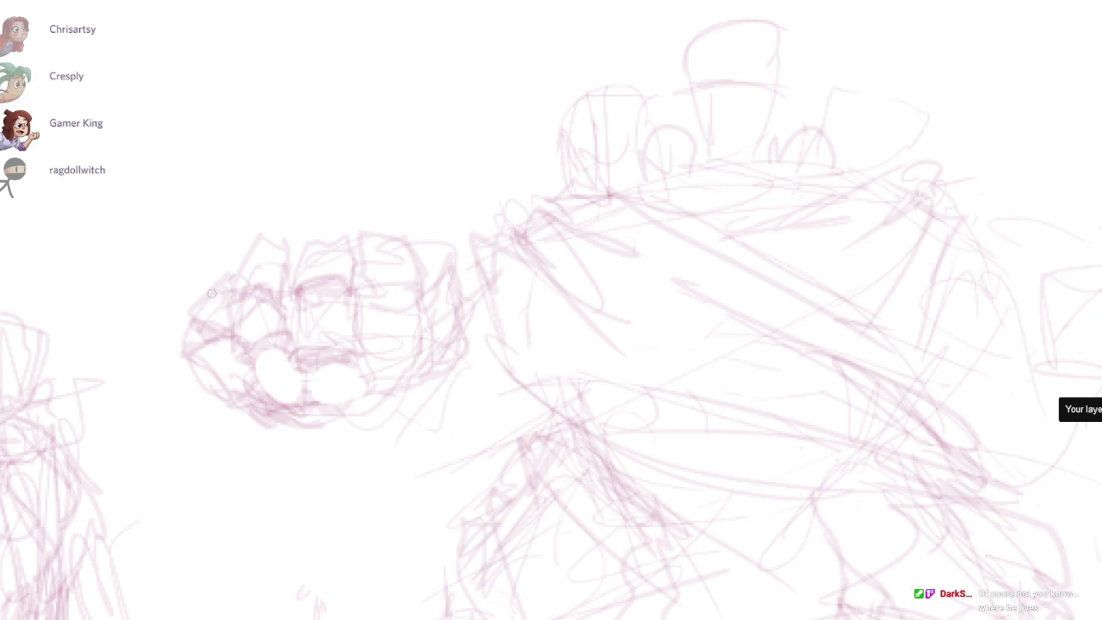
mouse_move(230, 270)
mouse_down()
mouse_move(196, 301)
mouse_move(191, 333)
mouse_up()
drag(209, 290, 241, 259)
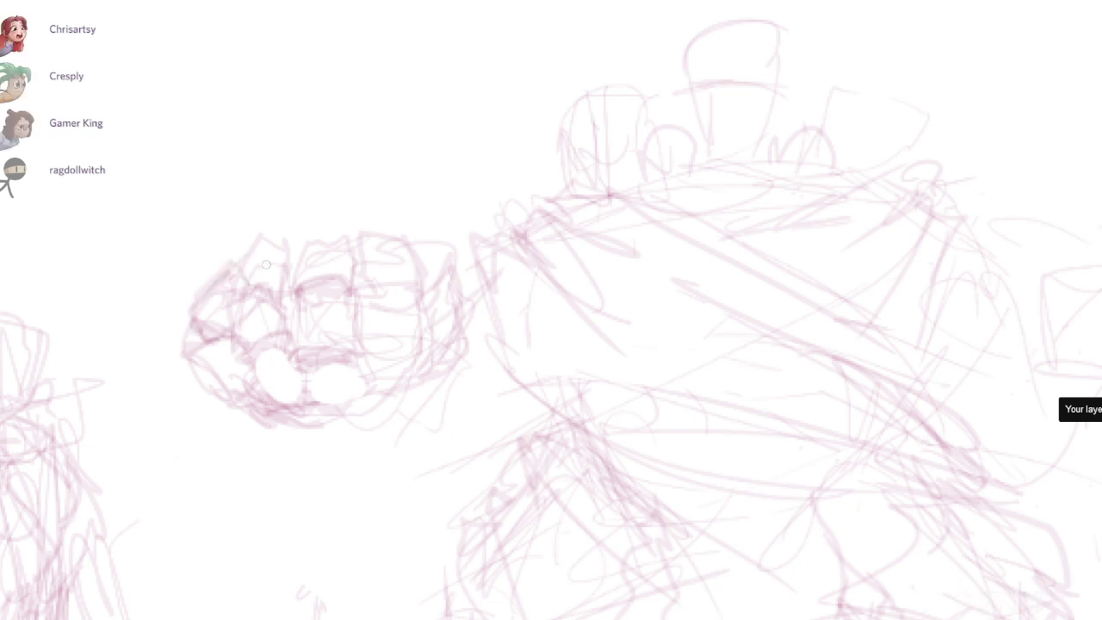
mouse_move(320, 256)
mouse_down()
mouse_move(364, 267)
mouse_move(362, 245)
mouse_up()
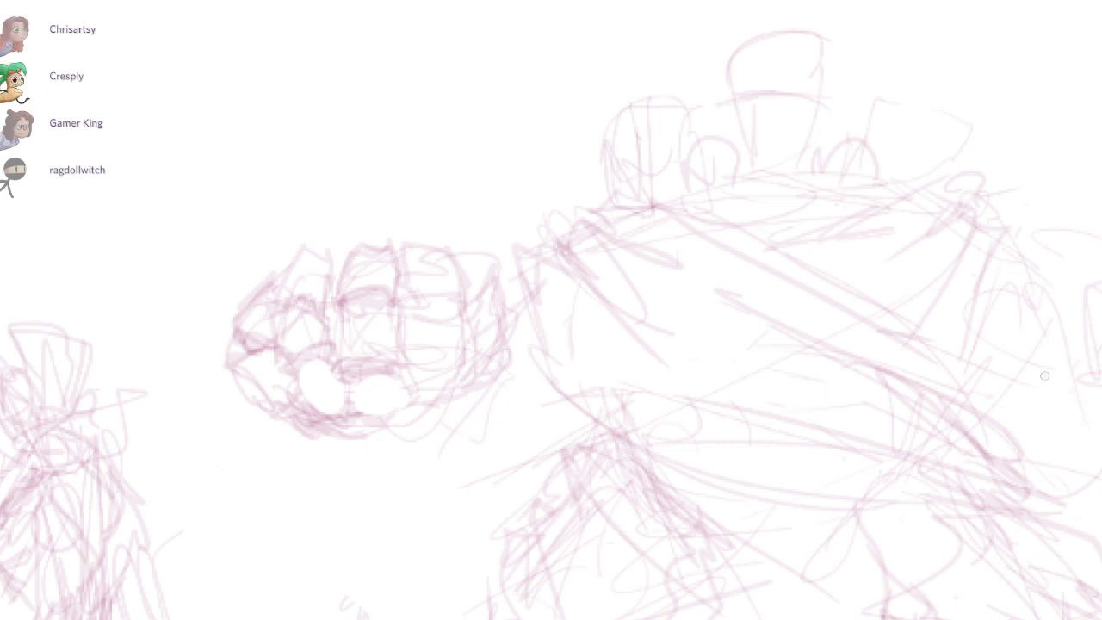
Step: Lasso the left-side fist, rotate it clockwise in place, and deselect
drag(1044, 376, 1049, 427)
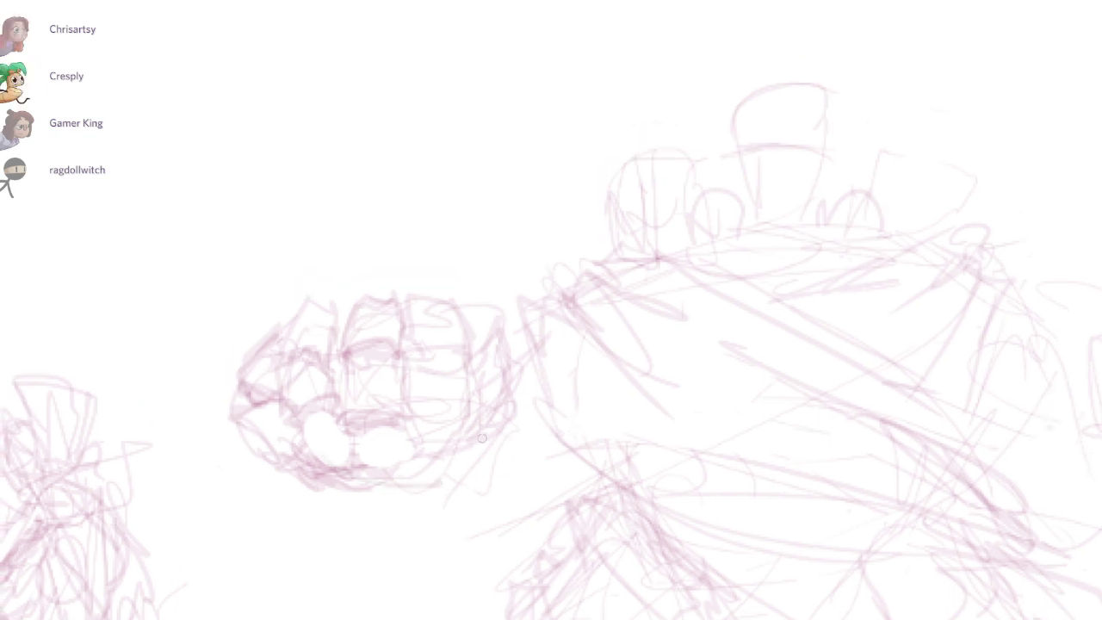
key(l)
mouse_move(496, 283)
mouse_down()
mouse_move(517, 467)
mouse_move(497, 285)
mouse_up()
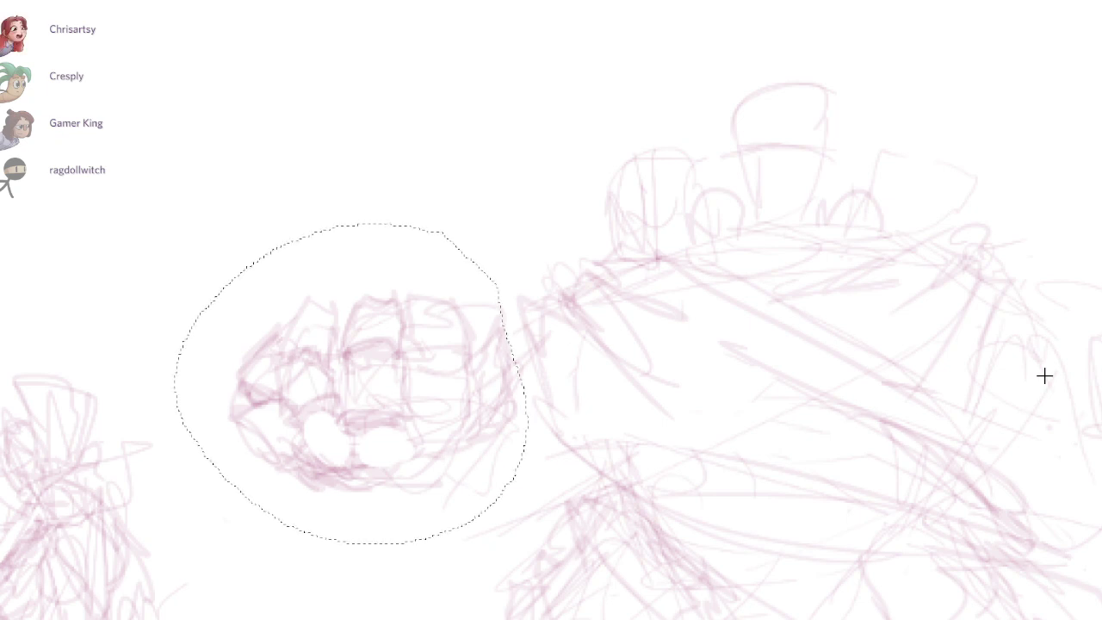
key(ctrl+t)
drag(1047, 382, 1047, 380)
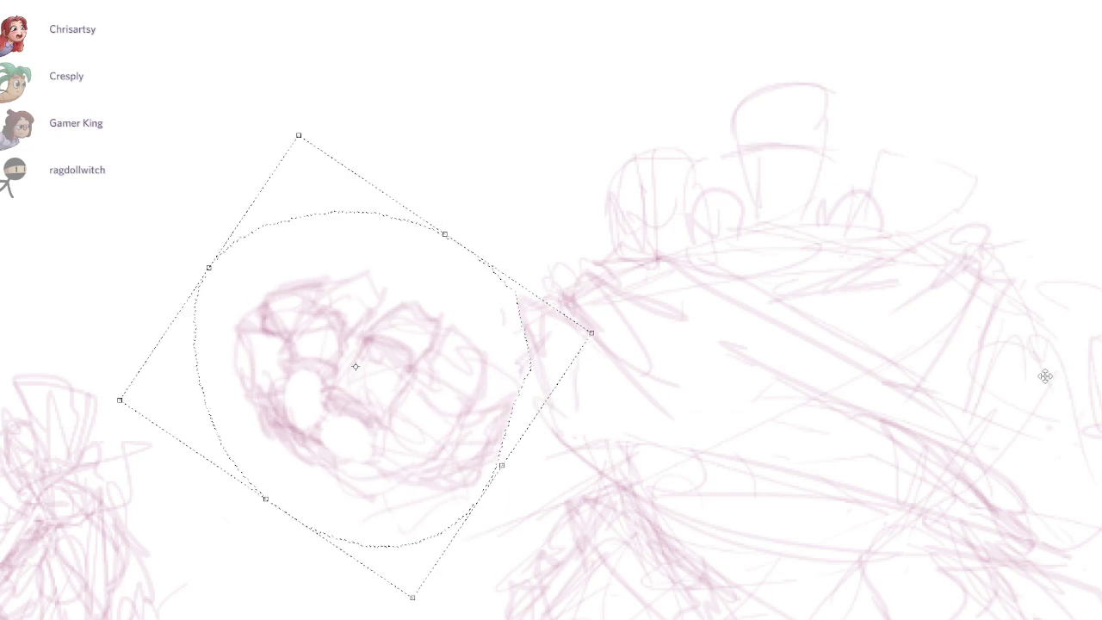
key(Return)
key(ctrl+d)
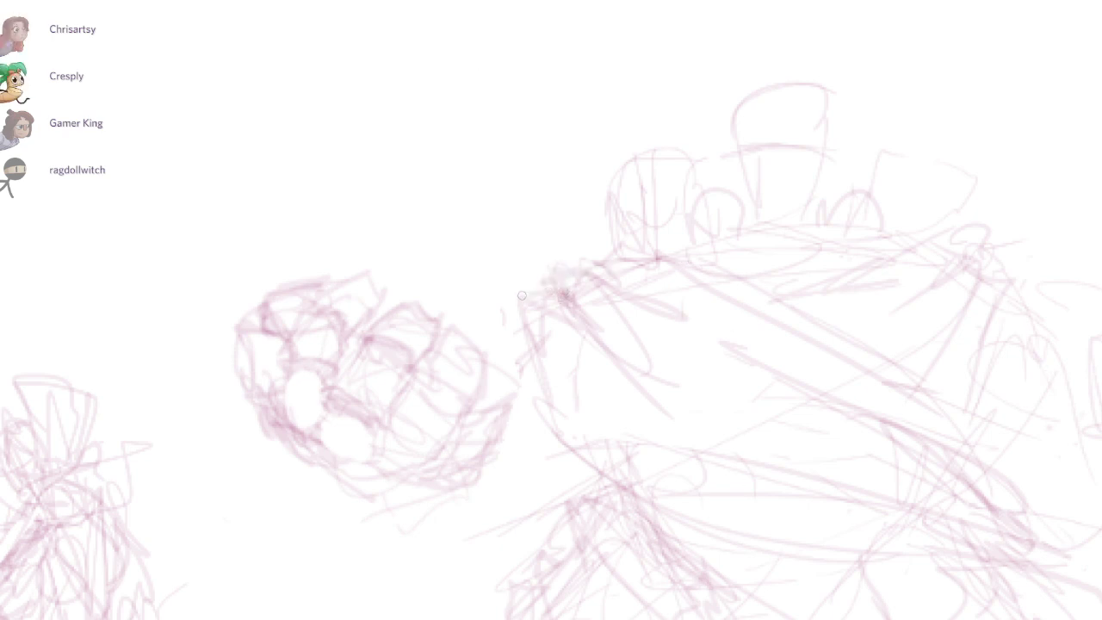
Step: Sketch the arm line from the left-side shoulder to the rotated fist and the angular forearm outline beneath it
mouse_move(517, 301)
mouse_down()
mouse_move(481, 329)
mouse_move(451, 378)
mouse_up()
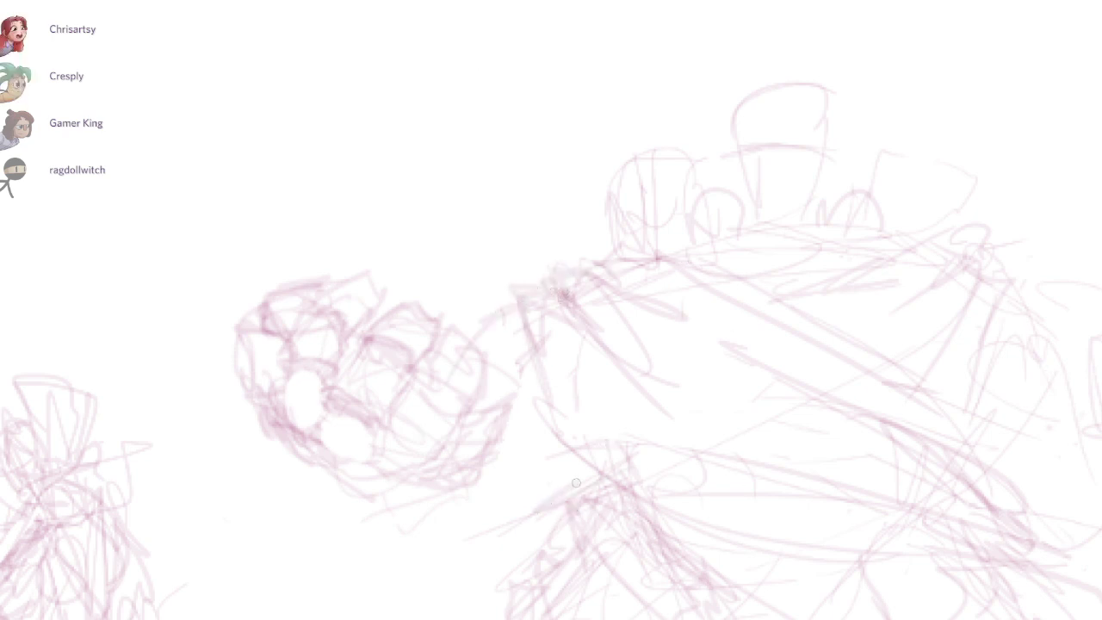
mouse_move(489, 431)
mouse_down()
mouse_move(510, 436)
mouse_move(494, 547)
mouse_move(403, 525)
mouse_up()
drag(351, 479, 410, 535)
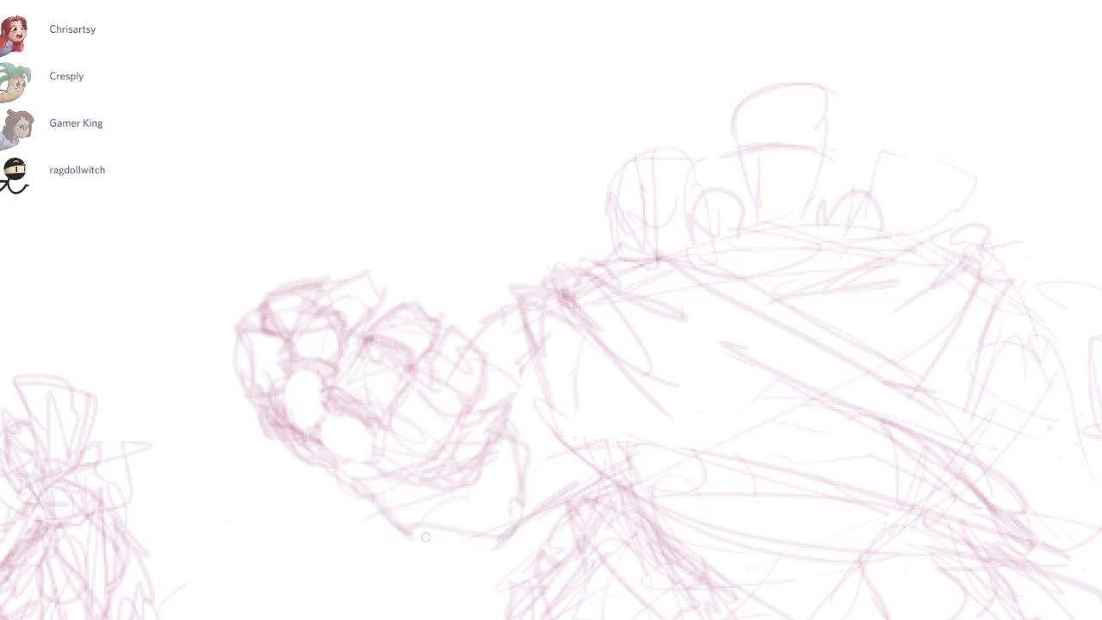
Step: Sketch the palm edge and folded fingertips across the lower part of the fist on the creature's right side
mouse_move(1044, 376)
mouse_down()
mouse_move(824, 272)
mouse_move(994, 377)
mouse_up()
drag(764, 417, 871, 412)
drag(1044, 376, 998, 456)
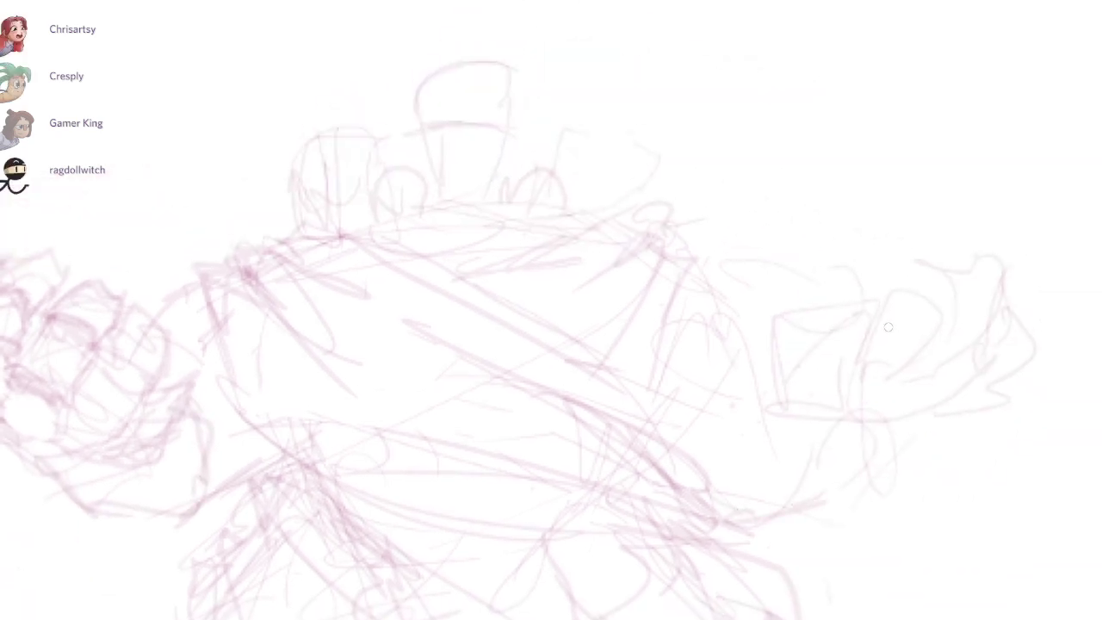
mouse_move(801, 392)
mouse_down()
mouse_move(798, 362)
mouse_move(975, 317)
mouse_up()
mouse_move(934, 375)
mouse_down()
mouse_move(868, 337)
mouse_move(914, 371)
mouse_move(981, 348)
mouse_up()
mouse_move(994, 357)
mouse_down()
mouse_move(871, 410)
mouse_move(796, 396)
mouse_up()
mouse_move(874, 389)
mouse_down()
mouse_move(829, 421)
mouse_move(766, 418)
mouse_move(866, 333)
mouse_move(936, 369)
mouse_move(938, 284)
mouse_move(892, 342)
mouse_move(925, 288)
mouse_move(952, 352)
mouse_up()
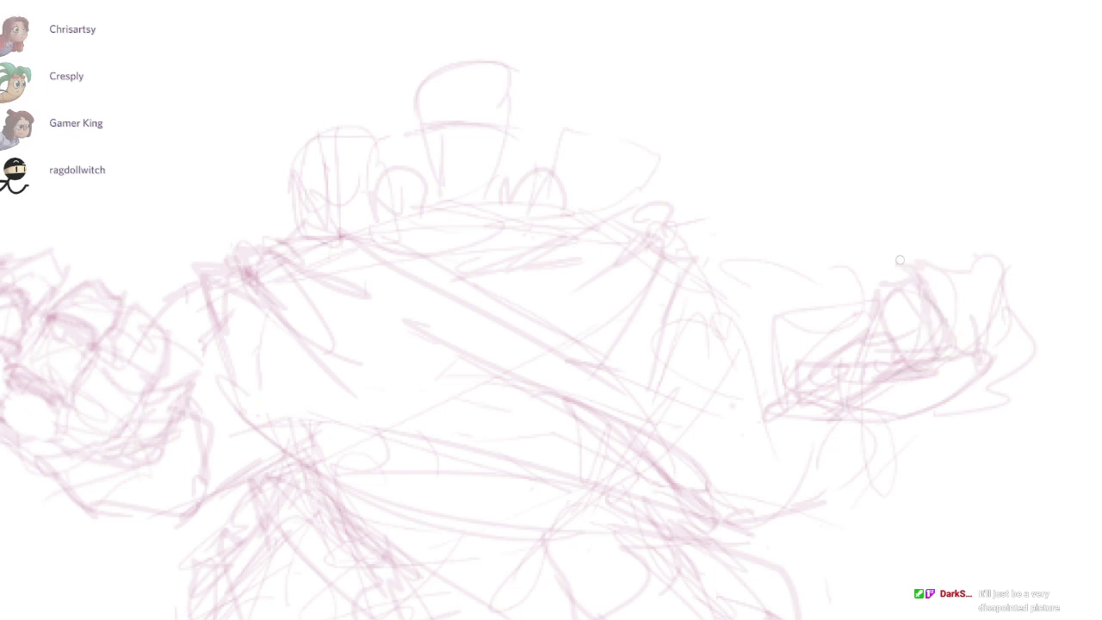
Step: Draw angular finger blocks along the top and outer edge of the right-side fist, and a blocky thumb near the torso
mouse_move(899, 260)
mouse_down()
mouse_move(870, 231)
mouse_move(845, 232)
mouse_move(802, 301)
mouse_move(860, 270)
mouse_up()
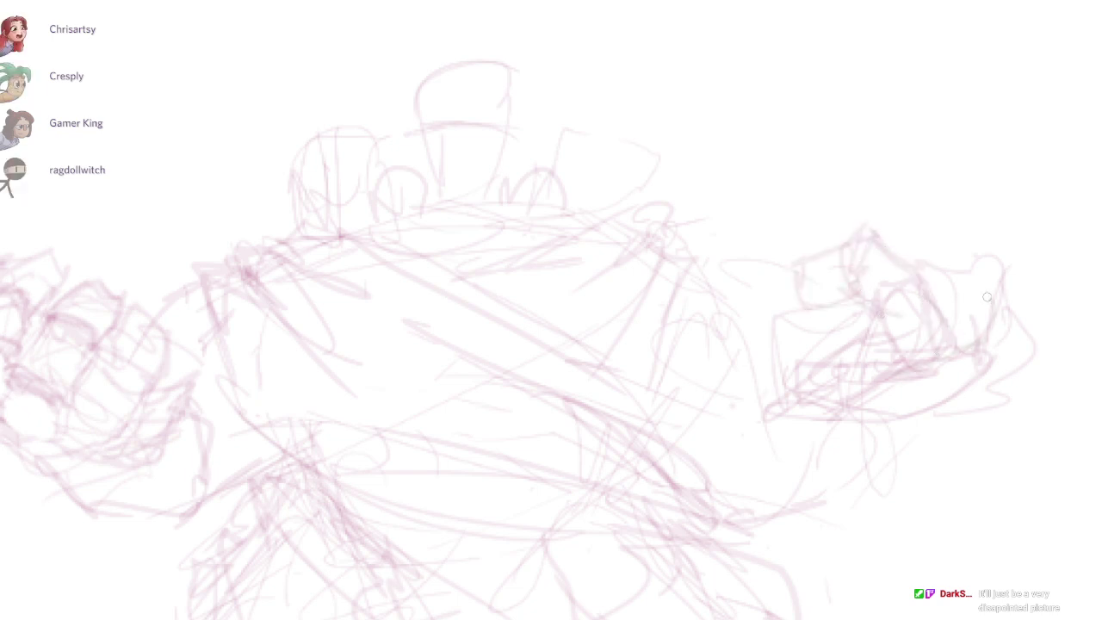
mouse_move(970, 267)
mouse_down()
mouse_move(927, 220)
mouse_move(886, 237)
mouse_up()
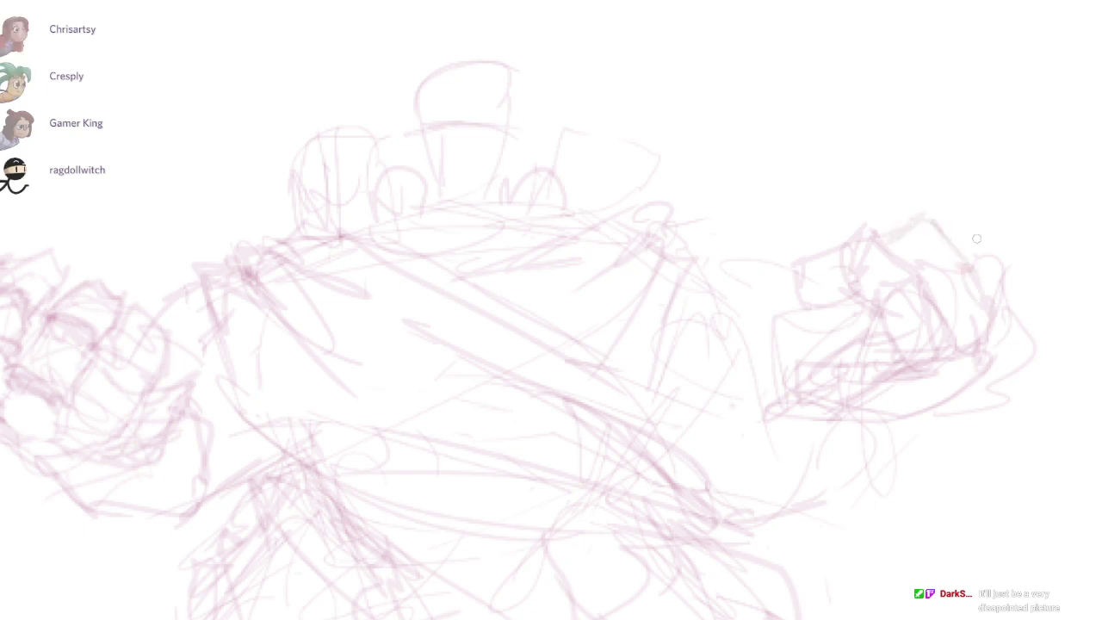
drag(955, 232, 1021, 242)
mouse_move(1021, 243)
mouse_down()
mouse_move(995, 308)
mouse_move(998, 351)
mouse_move(1051, 320)
mouse_move(1058, 269)
mouse_move(977, 380)
mouse_move(1056, 376)
mouse_up()
mouse_move(820, 393)
mouse_down()
mouse_move(753, 408)
mouse_move(785, 308)
mouse_move(814, 339)
mouse_move(789, 371)
mouse_move(833, 420)
mouse_move(779, 401)
mouse_move(757, 338)
mouse_move(738, 339)
mouse_up()
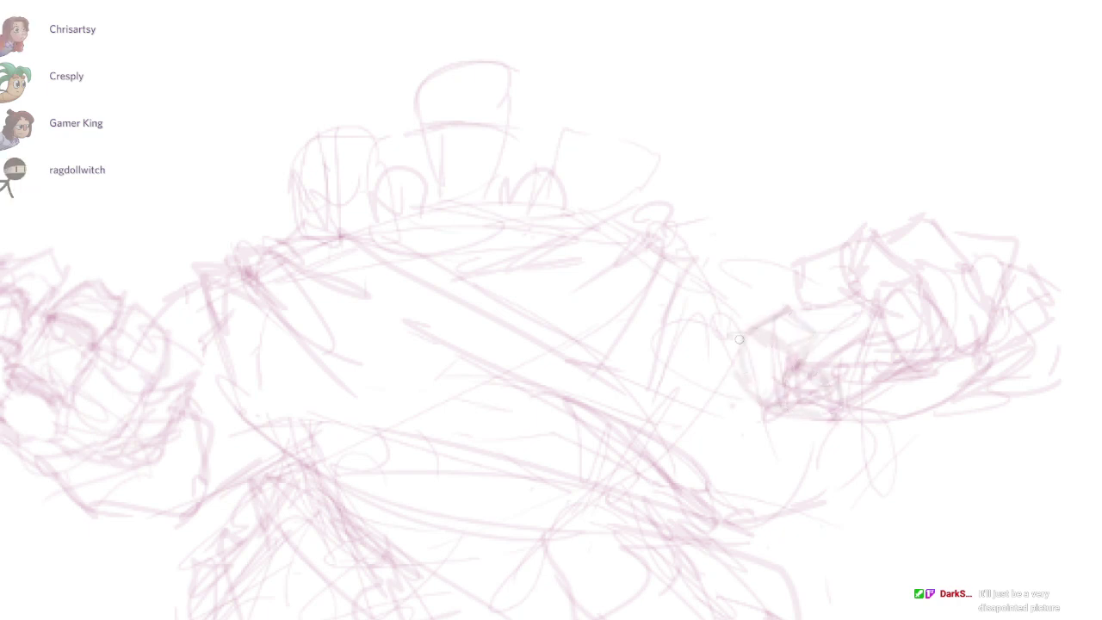
Step: Reshape the tall central block into a head by sketching its cheeks, jaw sides and chin
drag(552, 254, 662, 256)
drag(548, 147, 540, 142)
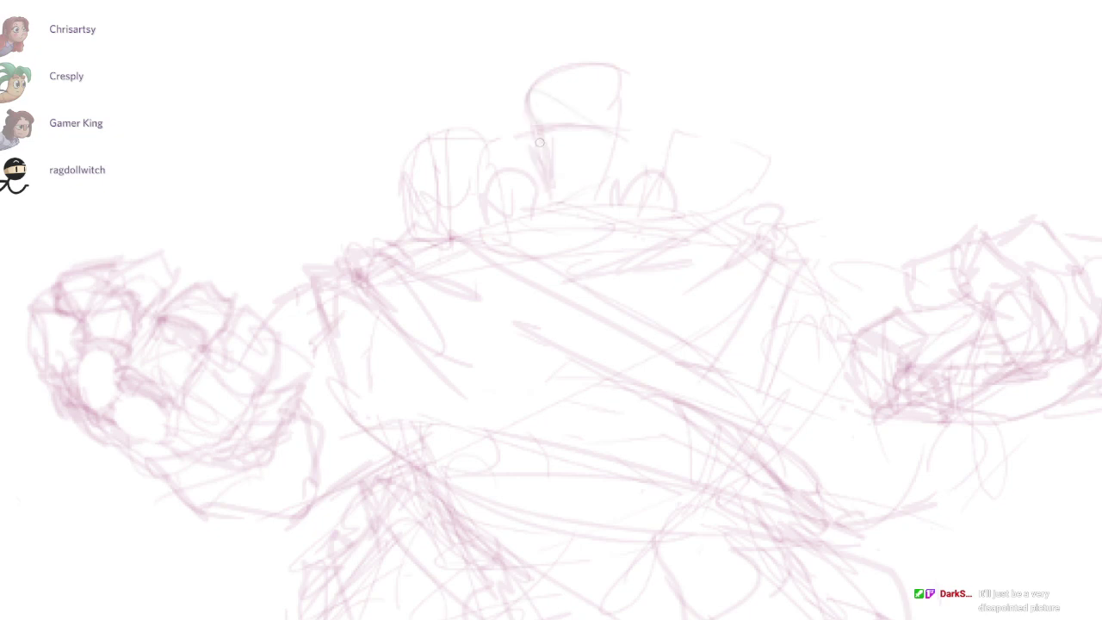
drag(633, 132, 599, 200)
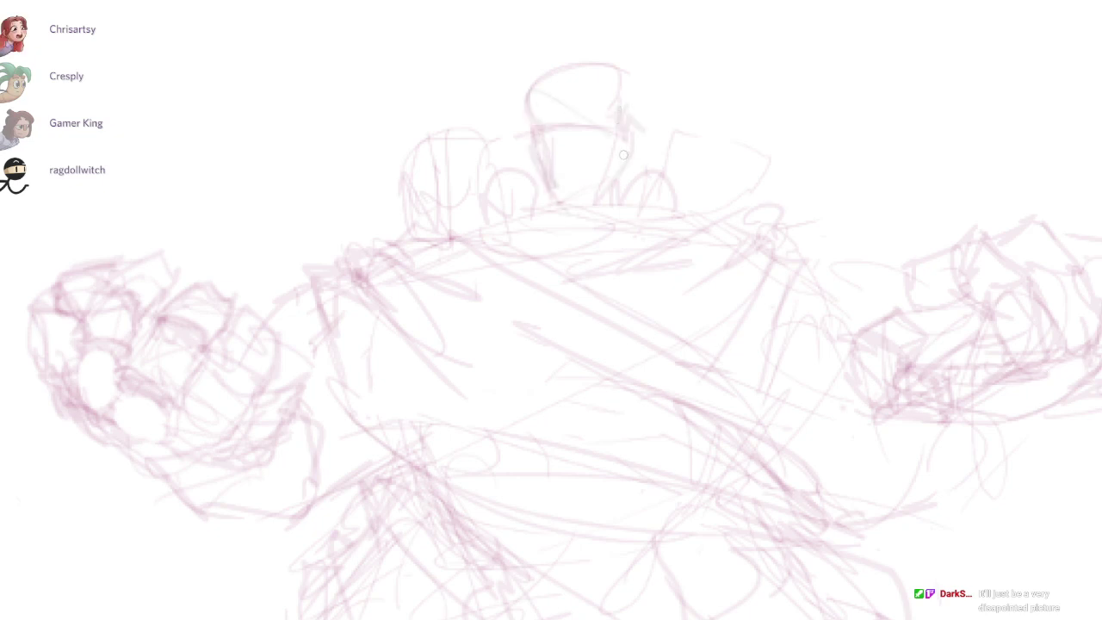
drag(618, 114, 689, 113)
drag(527, 247, 628, 240)
drag(595, 94, 505, 101)
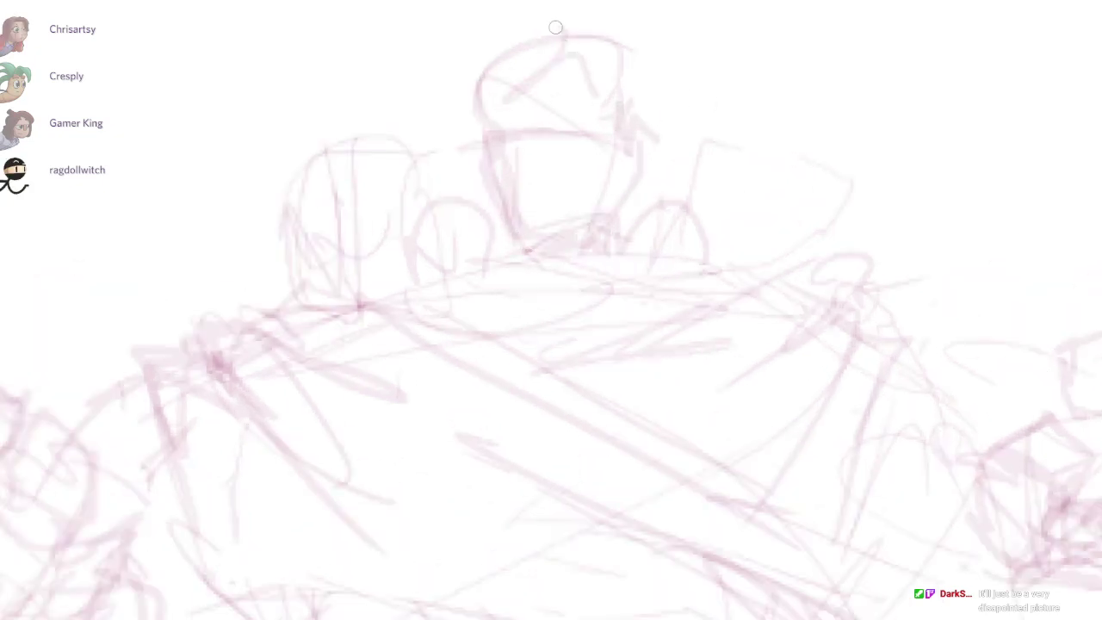
Step: Sketch a vertical centre line and rough eyes and nose on the central head, and reinforce its jawline
drag(558, 31, 579, 217)
drag(481, 120, 626, 111)
key(ctrl+z)
mouse_move(556, 126)
mouse_down()
mouse_move(519, 135)
mouse_move(608, 122)
mouse_move(572, 133)
mouse_move(579, 169)
mouse_move(599, 159)
mouse_move(565, 167)
mouse_up()
key(ctrl+z)
key(ctrl+z)
mouse_move(639, 154)
mouse_down()
mouse_move(626, 222)
mouse_move(591, 245)
mouse_move(497, 201)
mouse_up()
drag(497, 202, 539, 250)
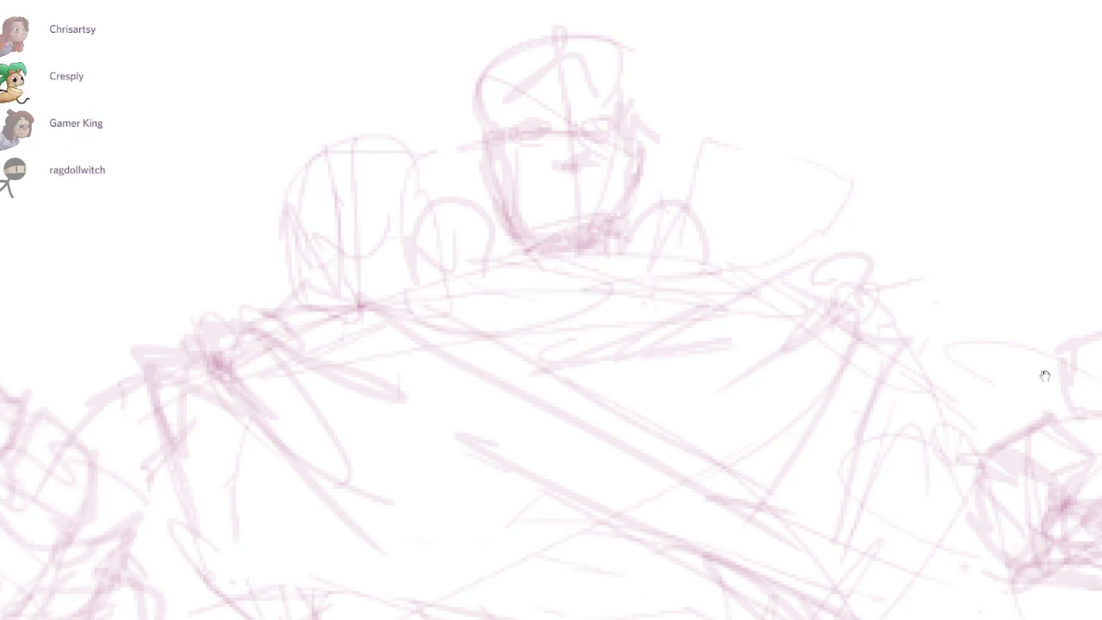
Step: Round out the central head's skull, thicken its temples and refine the nose strokes
drag(1002, 253, 1044, 373)
mouse_move(532, 188)
mouse_down()
mouse_move(529, 234)
mouse_move(602, 172)
mouse_move(671, 185)
mouse_move(645, 164)
mouse_up()
key(ctrl+z)
mouse_move(580, 158)
mouse_down()
mouse_move(659, 201)
mouse_move(682, 247)
mouse_up()
drag(651, 167, 684, 239)
drag(525, 190, 537, 238)
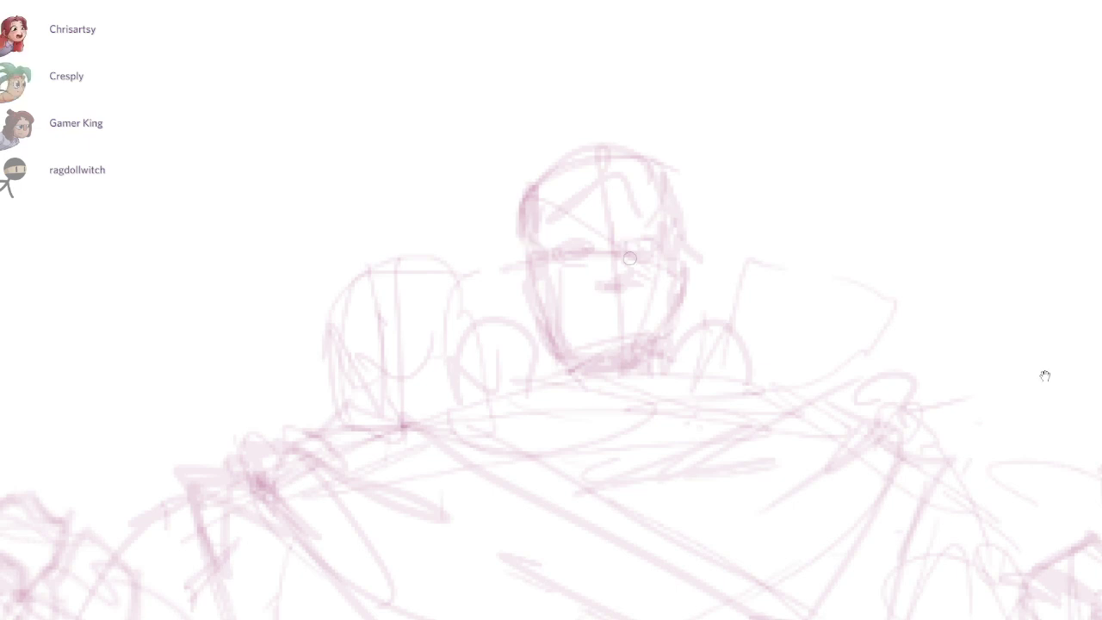
drag(1045, 374, 1040, 381)
drag(602, 289, 627, 285)
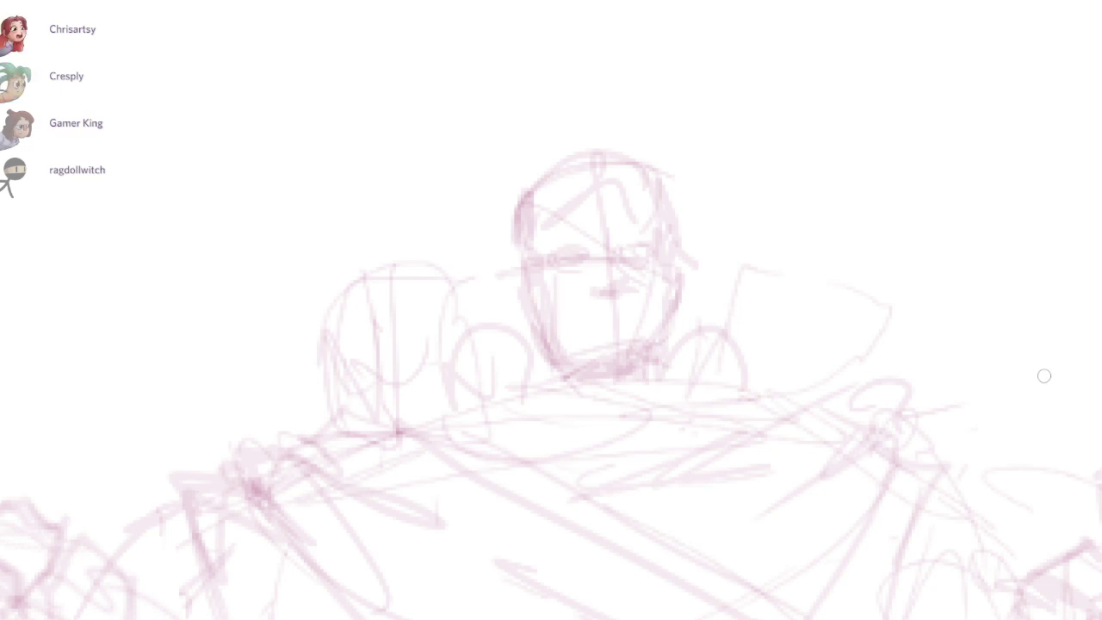
Step: Strengthen the outline around the head's crown and sides, and erase stray lines along the inside of the face
drag(1044, 375, 1020, 391)
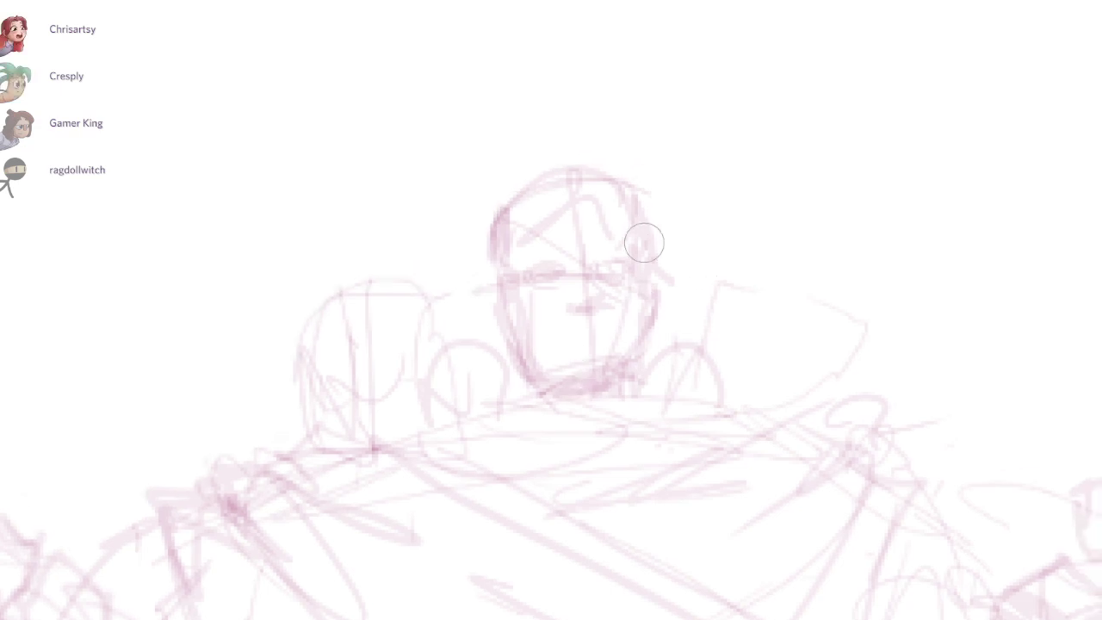
mouse_move(615, 177)
mouse_down()
mouse_move(526, 212)
mouse_move(650, 258)
mouse_up()
drag(566, 190, 499, 315)
key(e)
drag(522, 227, 539, 370)
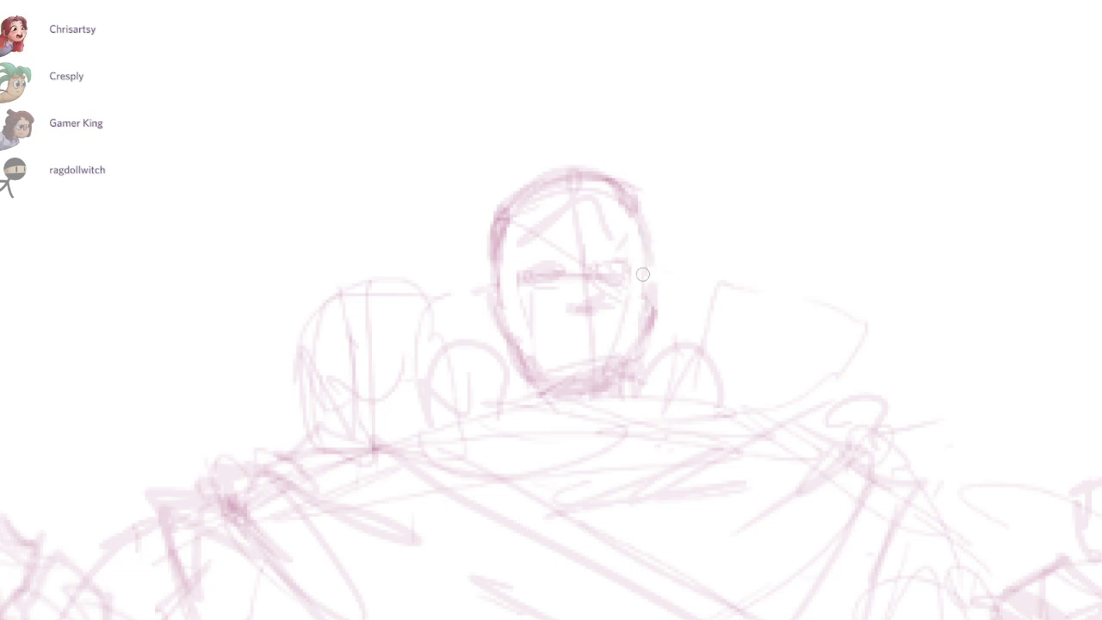
Step: Darken the cheek and jaw edges of the head and add short neck strokes under the chin
drag(643, 274, 652, 310)
drag(489, 291, 504, 339)
drag(541, 389, 567, 390)
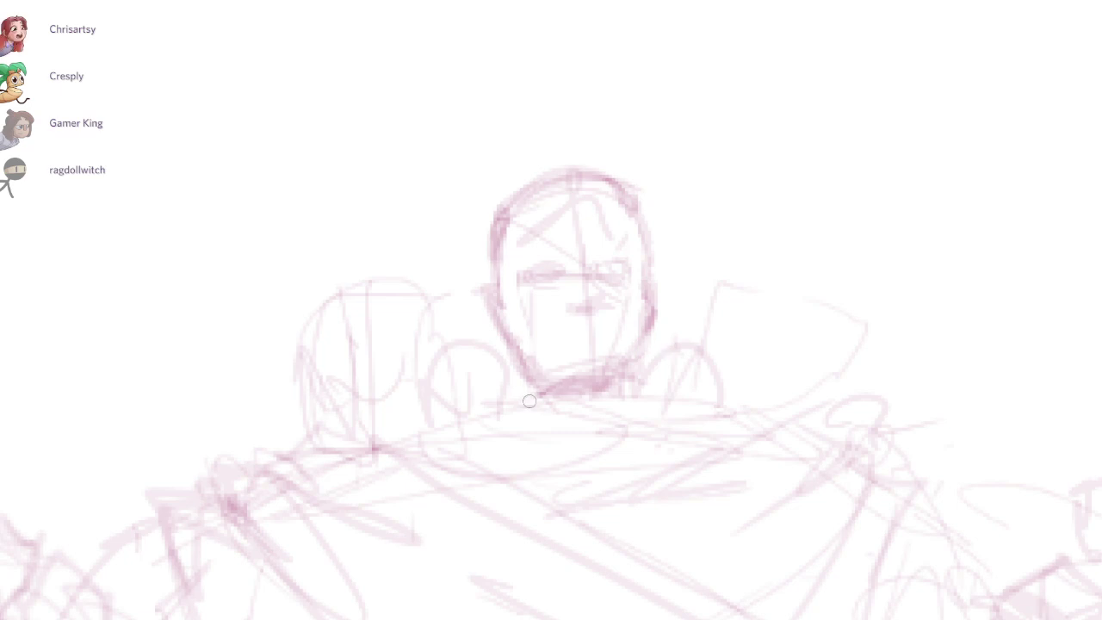
drag(530, 388, 548, 405)
drag(616, 368, 614, 398)
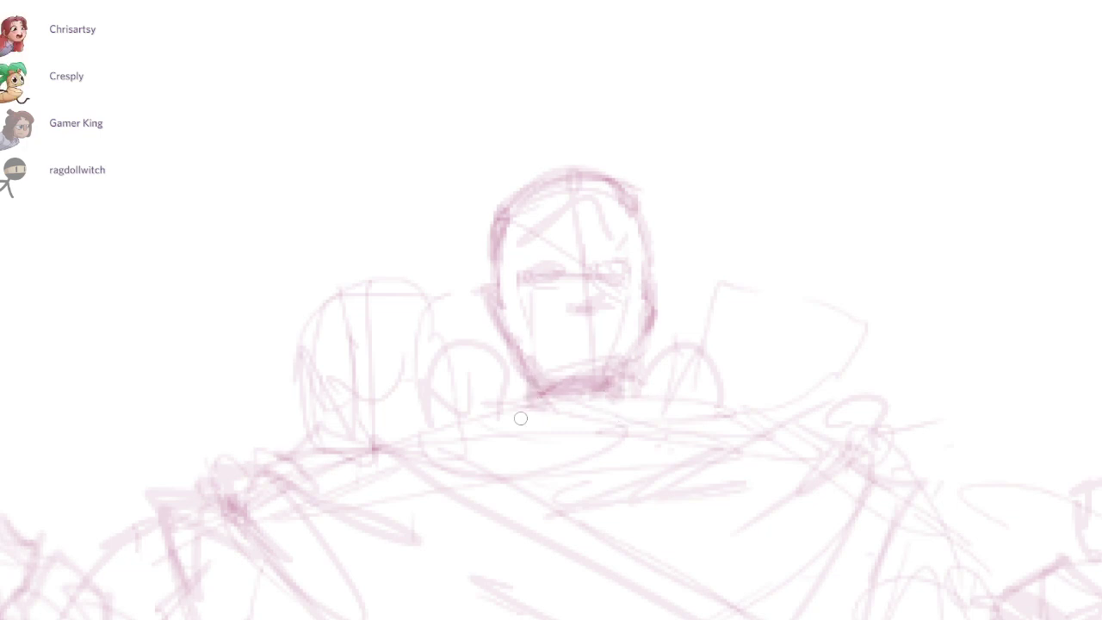
Step: Redraw the outline and inner details of the small rounded arch just left of the head
drag(1043, 376, 1100, 323)
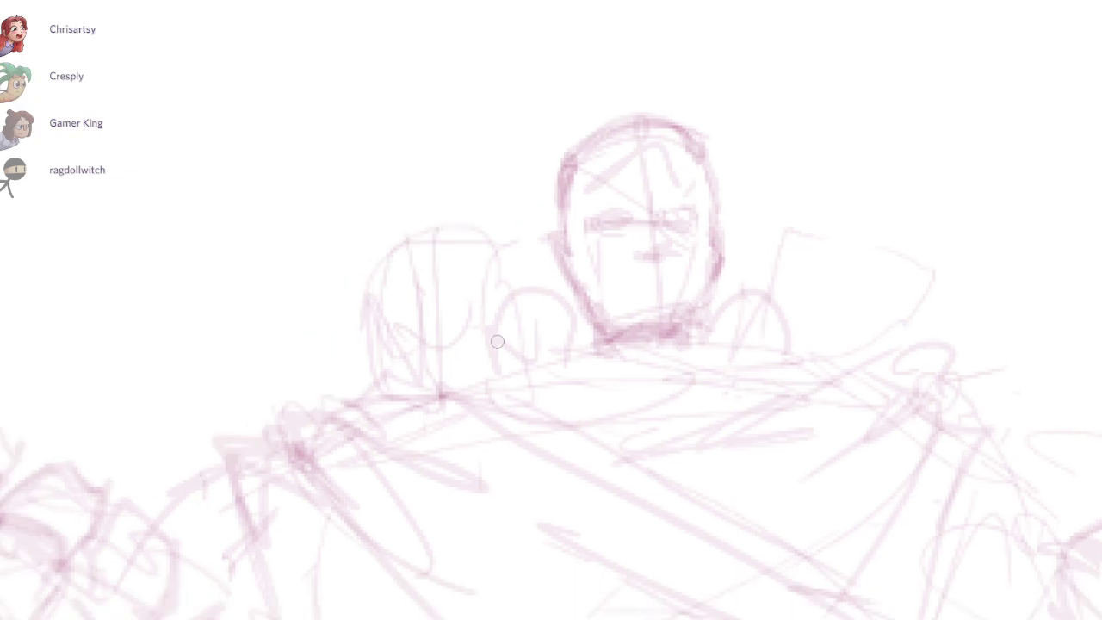
mouse_move(496, 341)
mouse_down()
mouse_move(499, 313)
mouse_move(548, 318)
mouse_up()
key(ctrl+z)
mouse_move(489, 285)
mouse_down()
mouse_move(464, 386)
mouse_move(592, 365)
mouse_up()
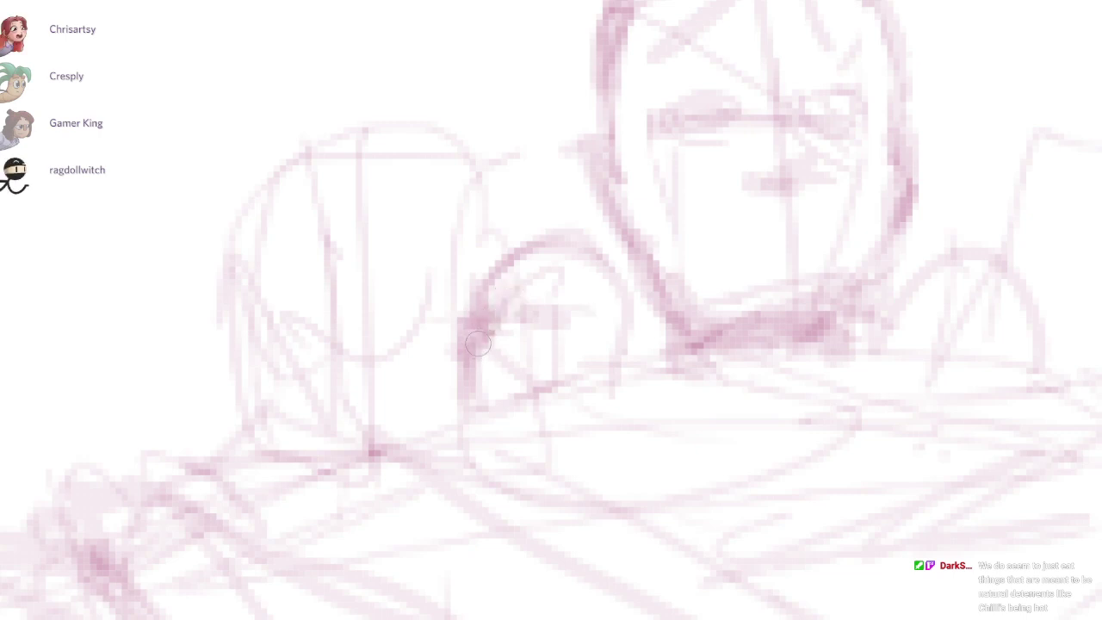
mouse_move(475, 407)
mouse_down()
mouse_move(536, 399)
mouse_move(598, 350)
mouse_move(517, 383)
mouse_move(532, 367)
mouse_up()
Step: Sketch a mouth below the nose and erase excess lines around the face's left eye
drag(614, 282, 695, 281)
drag(1043, 376, 1002, 457)
key(e)
mouse_move(492, 253)
mouse_down()
mouse_move(502, 268)
mouse_move(569, 212)
mouse_up()
key(b)
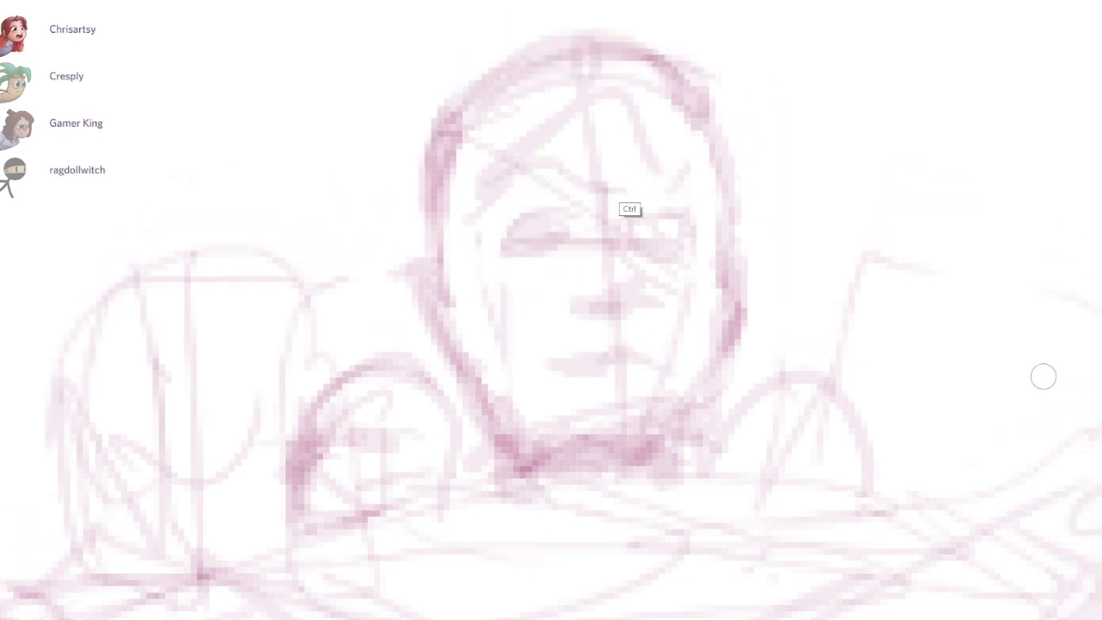
Step: Sketch heavy brows across the central face, shade under the nose, and add an ear on the left side of the head
mouse_move(572, 148)
mouse_down()
mouse_move(528, 185)
mouse_move(547, 203)
mouse_move(641, 176)
mouse_move(715, 184)
mouse_move(713, 215)
mouse_up()
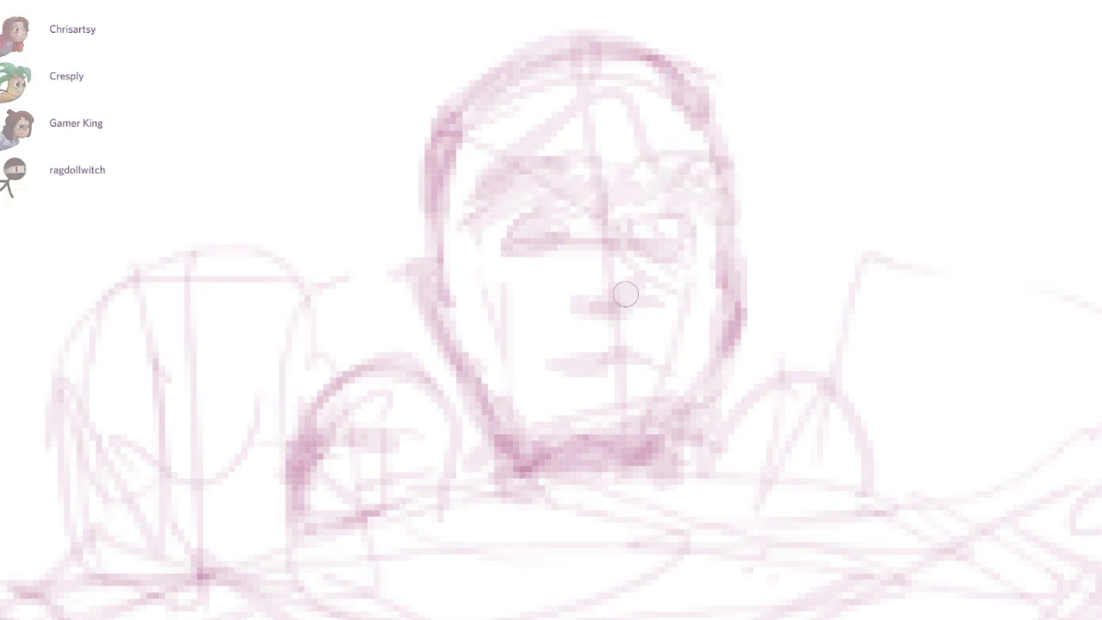
mouse_move(587, 305)
mouse_down()
mouse_move(619, 310)
mouse_move(537, 331)
mouse_move(479, 381)
mouse_up()
drag(412, 301, 466, 372)
drag(449, 321, 482, 366)
drag(421, 244, 383, 308)
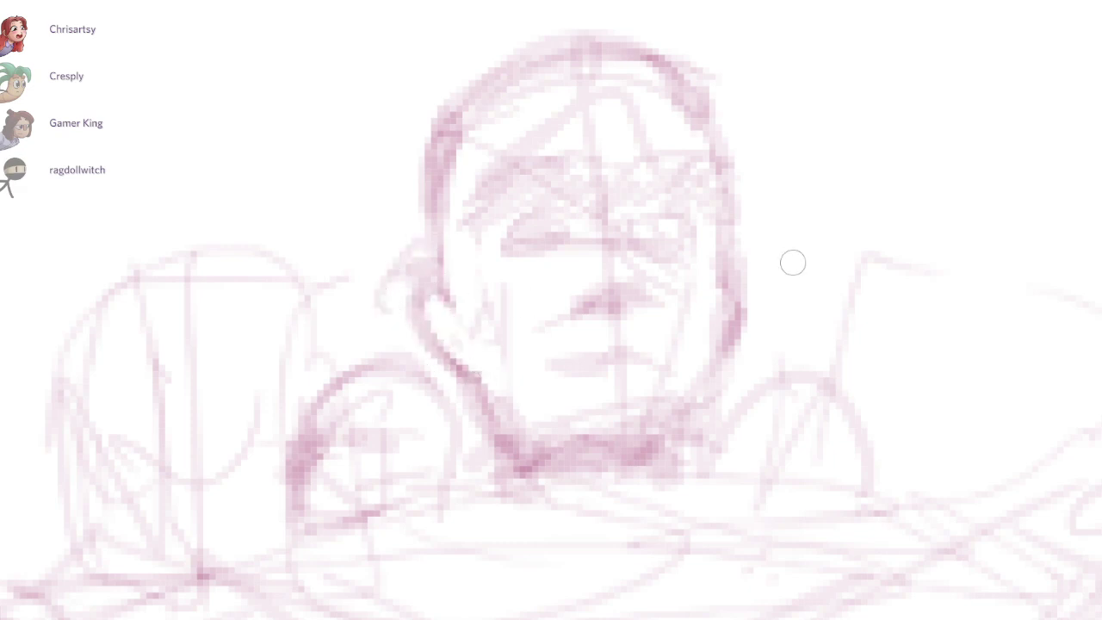
Step: Redraw the central head's left jaw line below the ear and reinforce its right jaw edge
mouse_move(732, 265)
mouse_down()
mouse_move(746, 303)
mouse_move(707, 439)
mouse_up()
key(e)
key(b)
mouse_move(495, 344)
mouse_down()
mouse_move(494, 408)
mouse_move(513, 441)
mouse_up()
drag(483, 396, 523, 459)
key(e)
key(b)
mouse_move(476, 367)
mouse_down()
mouse_move(492, 464)
mouse_move(507, 442)
mouse_up()
mouse_move(463, 327)
mouse_down()
mouse_move(504, 444)
mouse_move(603, 421)
mouse_move(688, 431)
mouse_move(745, 300)
mouse_up()
Step: Erase parts of the central head's upper side outlines and sketch loose hair locks around both temples
drag(748, 250, 482, 379)
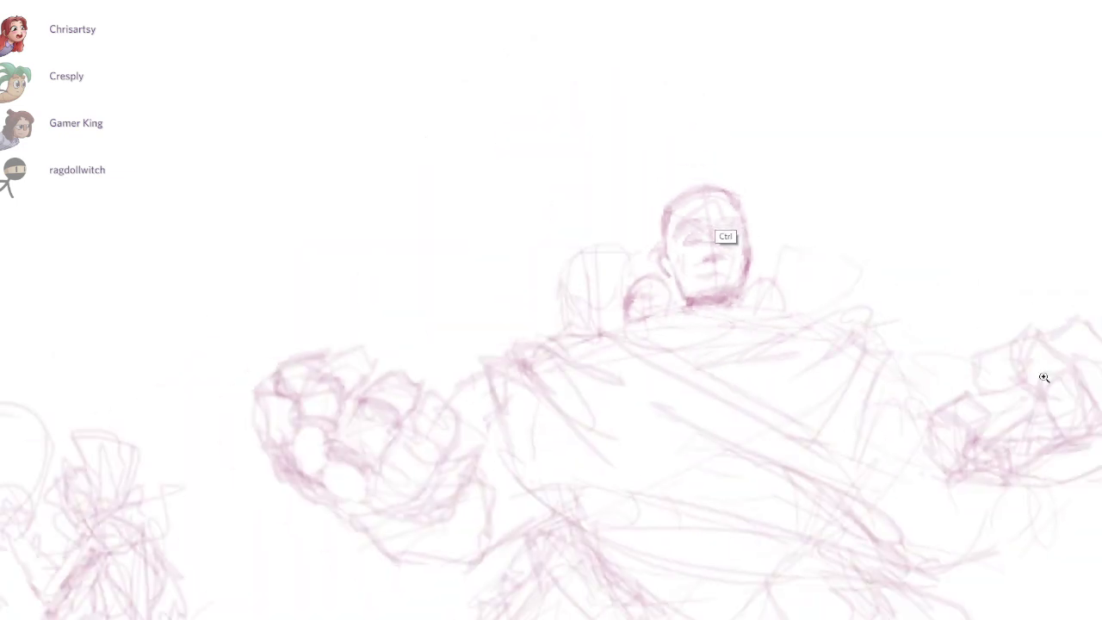
drag(724, 233, 827, 237)
drag(600, 273, 654, 206)
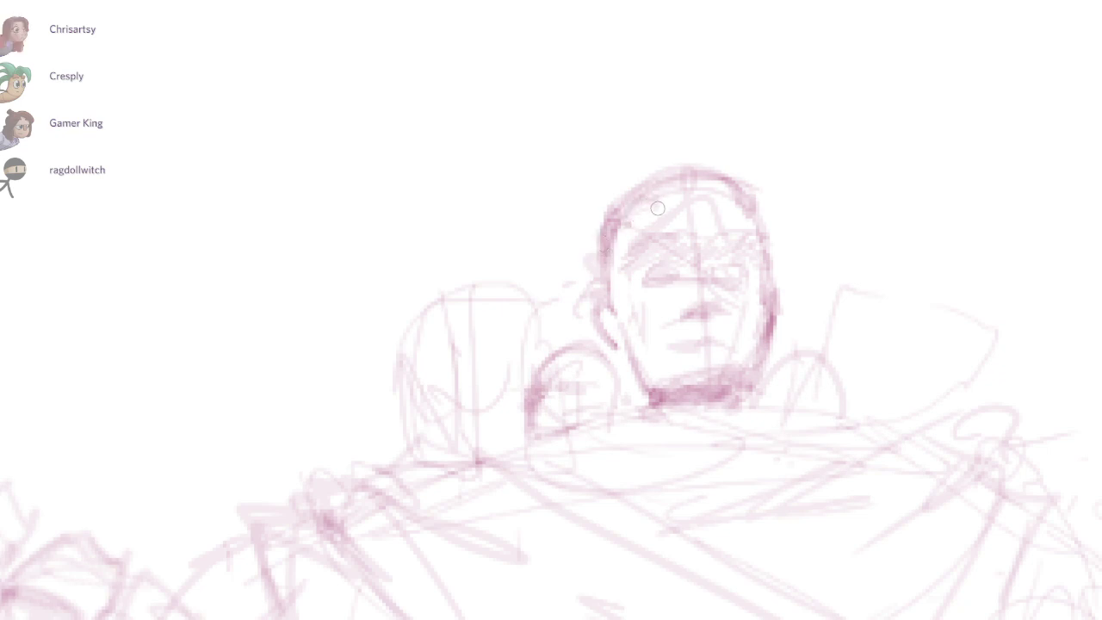
key(e)
mouse_move(603, 262)
mouse_down()
mouse_move(617, 223)
mouse_move(685, 172)
mouse_up()
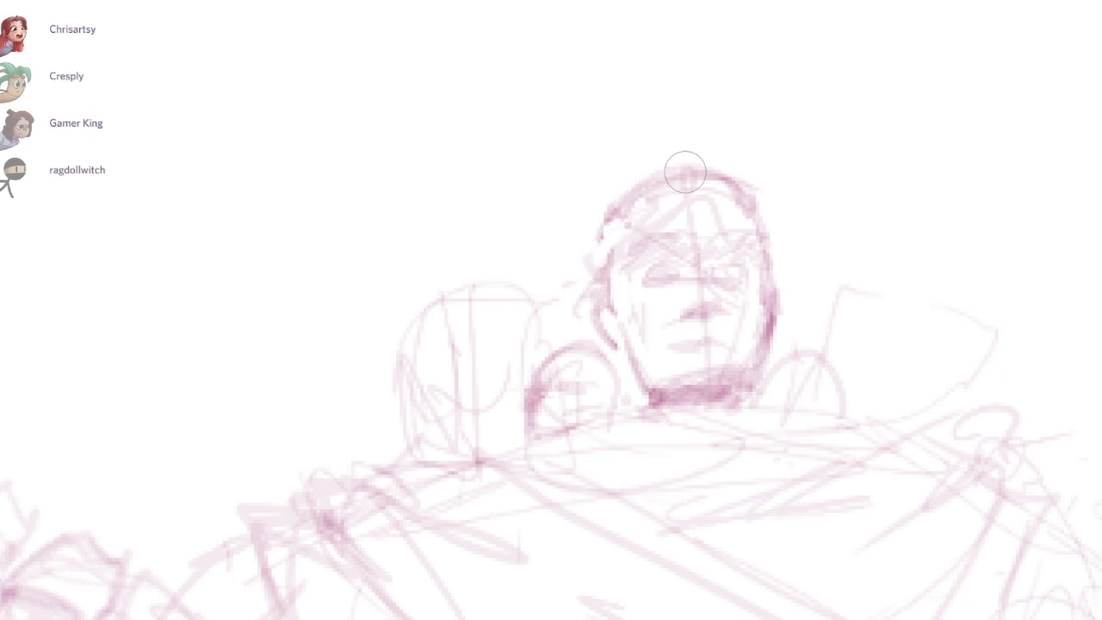
mouse_move(780, 218)
mouse_down()
mouse_move(744, 200)
mouse_move(773, 224)
mouse_up()
mouse_move(623, 199)
mouse_down()
mouse_move(592, 262)
mouse_move(636, 202)
mouse_up()
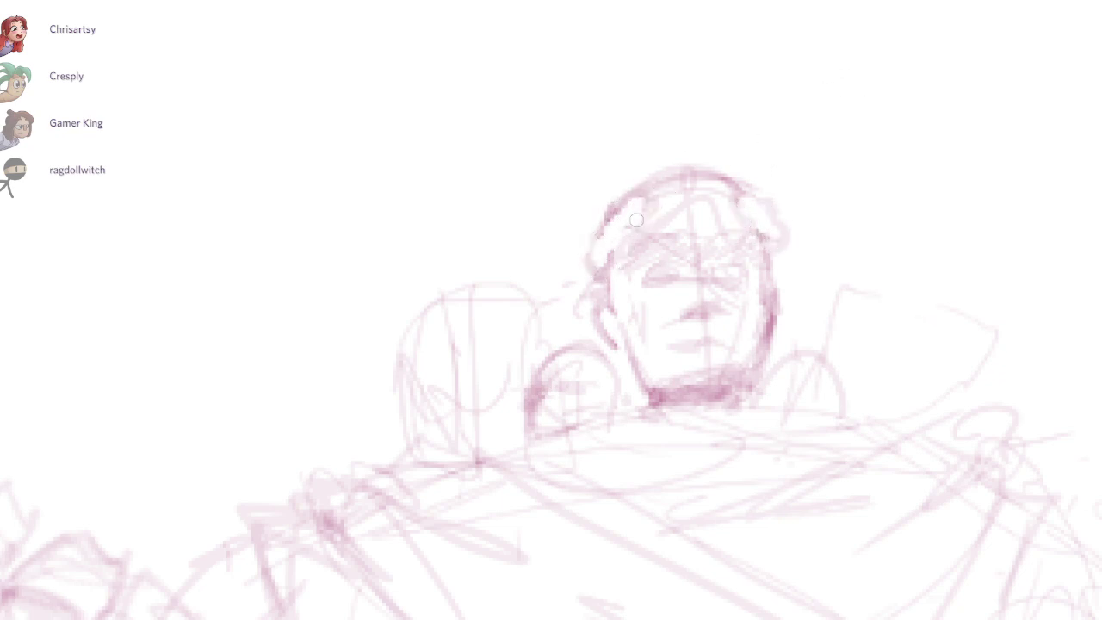
mouse_move(611, 266)
mouse_down()
mouse_move(634, 227)
mouse_move(606, 270)
mouse_up()
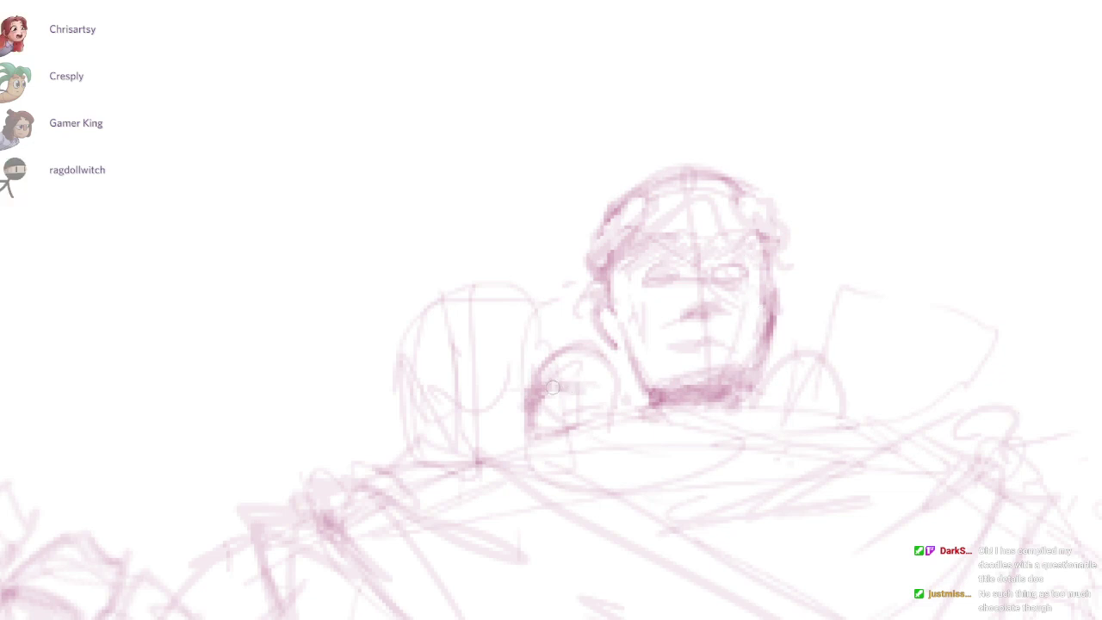
Step: Turn the tall rounded block left of the central head into a second head with an eye, nose, mouth and hair
ctrl+drag(490, 411, 1018, 418)
mouse_move(422, 320)
mouse_down()
mouse_move(385, 344)
mouse_move(374, 399)
mouse_move(396, 473)
mouse_move(507, 462)
mouse_move(497, 455)
mouse_move(544, 382)
mouse_move(400, 284)
mouse_move(547, 258)
mouse_move(406, 327)
mouse_move(489, 358)
mouse_move(401, 361)
mouse_move(383, 398)
mouse_move(403, 389)
mouse_move(377, 436)
mouse_up()
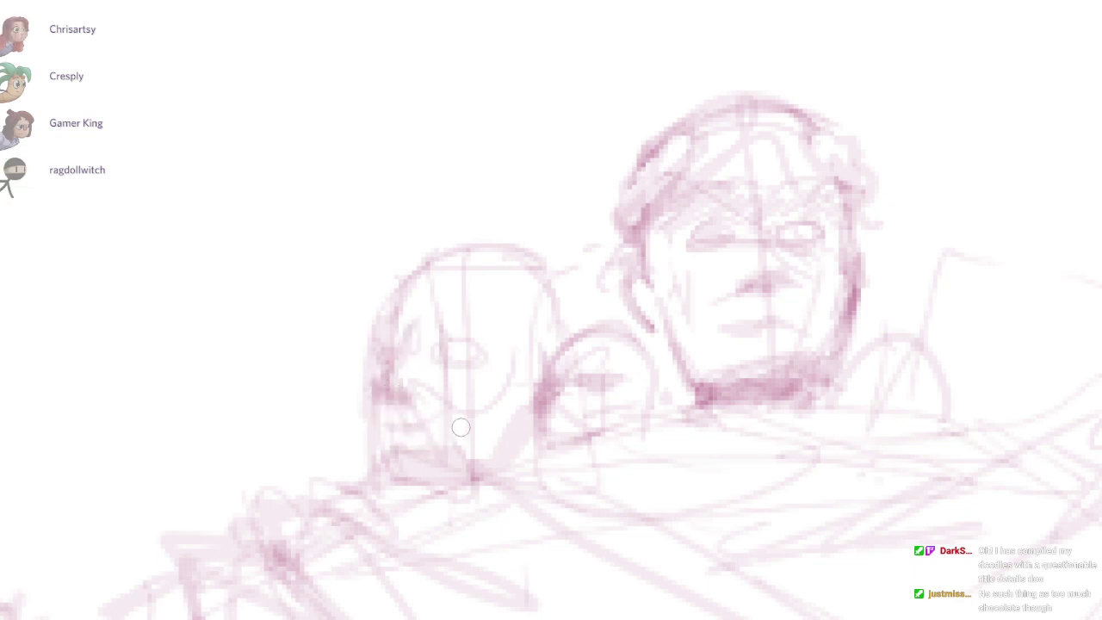
mouse_move(438, 272)
mouse_down()
mouse_move(379, 315)
mouse_move(504, 256)
mouse_move(474, 284)
mouse_move(568, 288)
mouse_move(569, 330)
mouse_move(371, 282)
mouse_move(360, 334)
mouse_up()
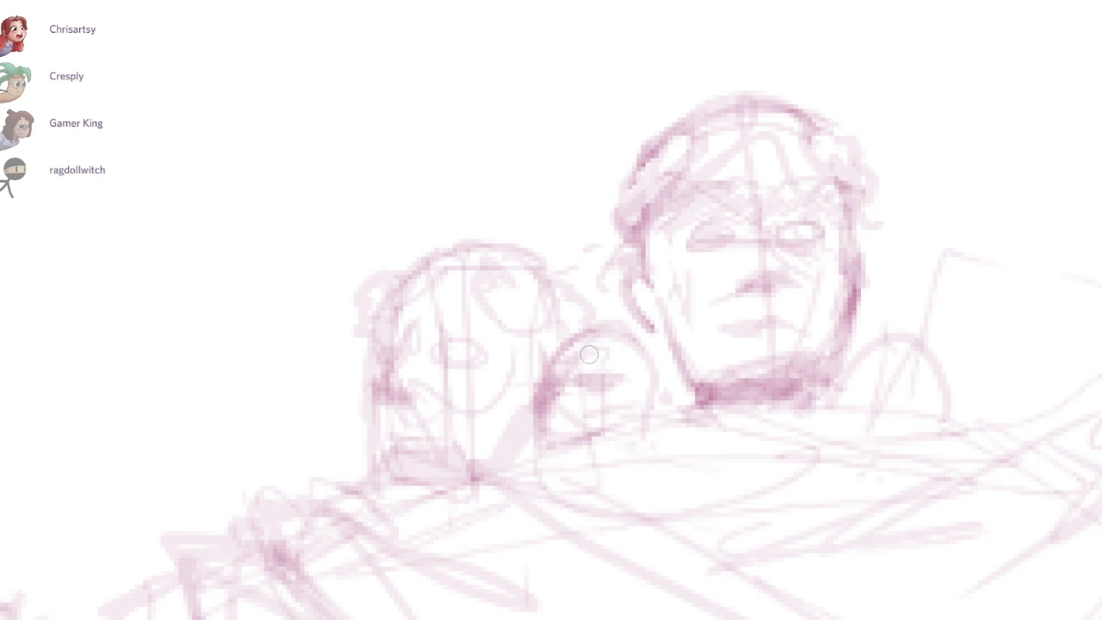
Step: Darken the outline of the small arched head left of the central one and erase stray lines inside its face
drag(633, 334, 669, 401)
mouse_move(618, 321)
mouse_down()
mouse_move(659, 375)
mouse_move(584, 315)
mouse_up()
mouse_move(550, 347)
mouse_down()
mouse_move(599, 313)
mouse_move(646, 346)
mouse_up()
key(ctrl+z)
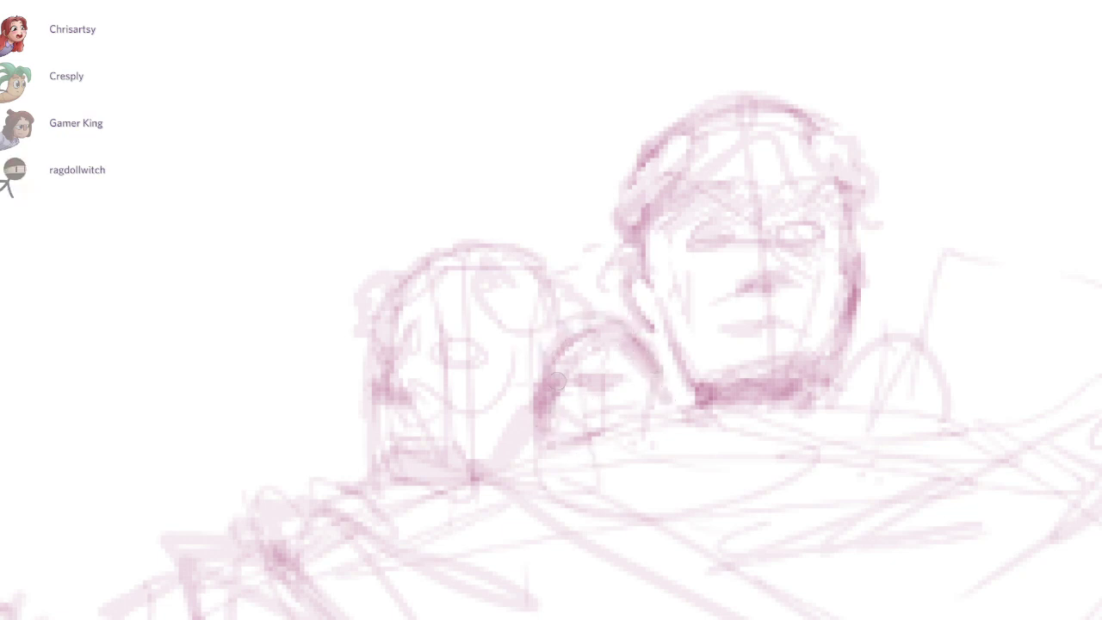
drag(570, 386, 560, 405)
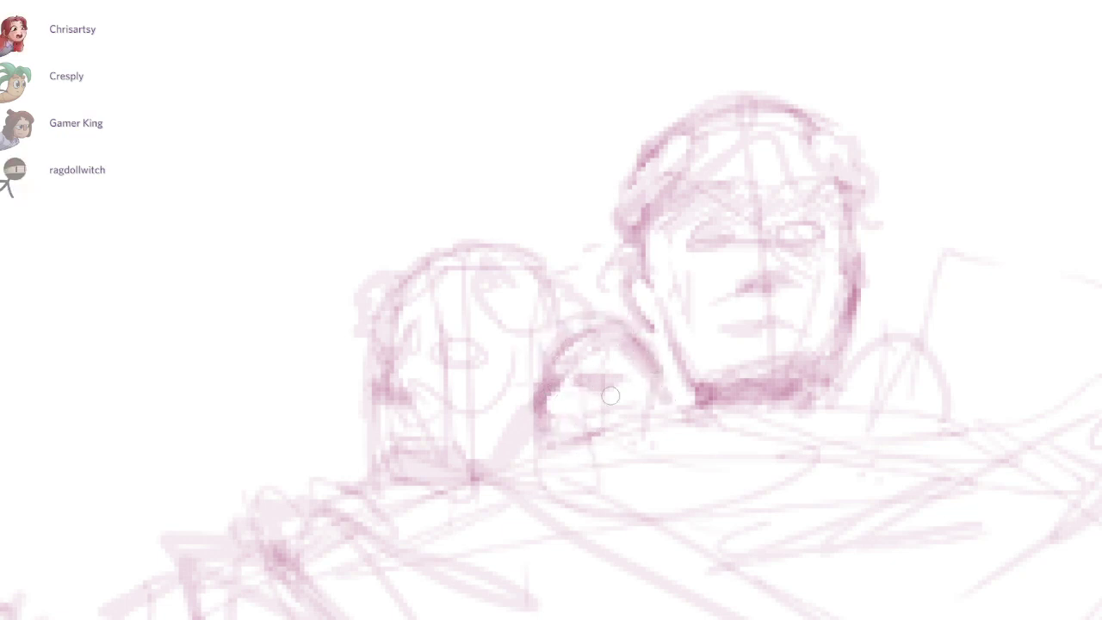
Step: Deepen the shading of the central head's nose and refine the lower face of the leftmost head
key(b)
mouse_move(757, 294)
mouse_down()
mouse_move(788, 288)
mouse_move(773, 293)
mouse_up()
drag(772, 338, 716, 294)
drag(370, 411, 438, 427)
drag(959, 332, 695, 299)
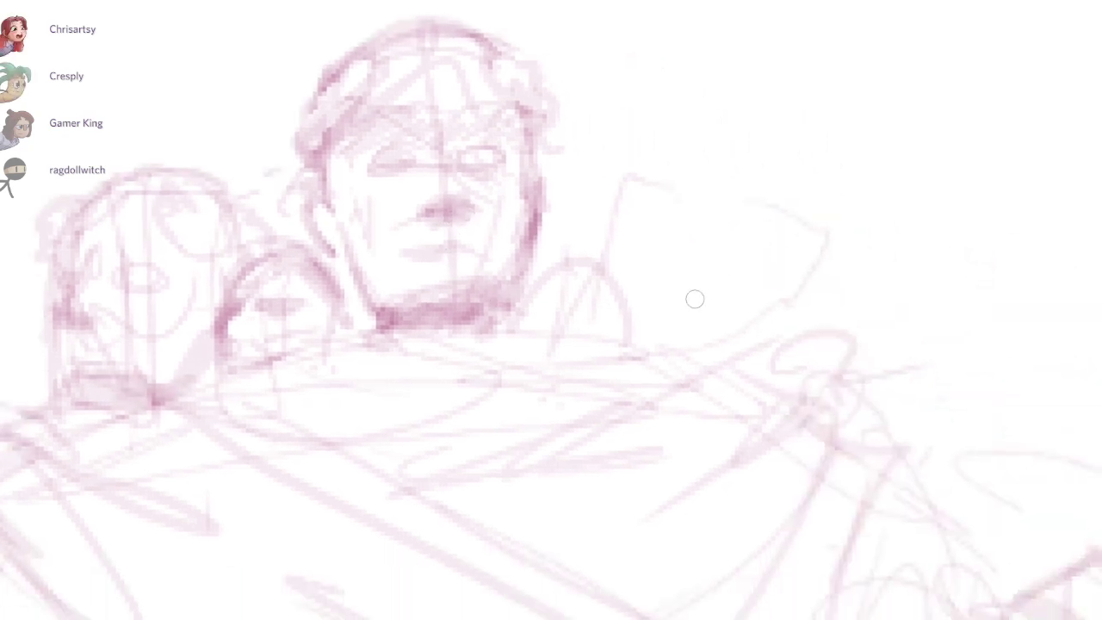
Step: Rework the small arch right of the central head and outline a rounded head over the angular block beside it
mouse_move(555, 322)
mouse_down()
mouse_move(594, 239)
mouse_move(648, 329)
mouse_up()
mouse_move(561, 237)
mouse_down()
mouse_move(644, 251)
mouse_move(651, 315)
mouse_up()
mouse_move(549, 316)
mouse_down()
mouse_move(585, 302)
mouse_move(586, 279)
mouse_move(608, 300)
mouse_up()
mouse_move(615, 258)
mouse_down()
mouse_move(635, 307)
mouse_move(616, 333)
mouse_up()
drag(654, 273, 644, 351)
drag(796, 315, 758, 331)
mouse_move(661, 274)
mouse_down()
mouse_move(598, 273)
mouse_move(747, 324)
mouse_up()
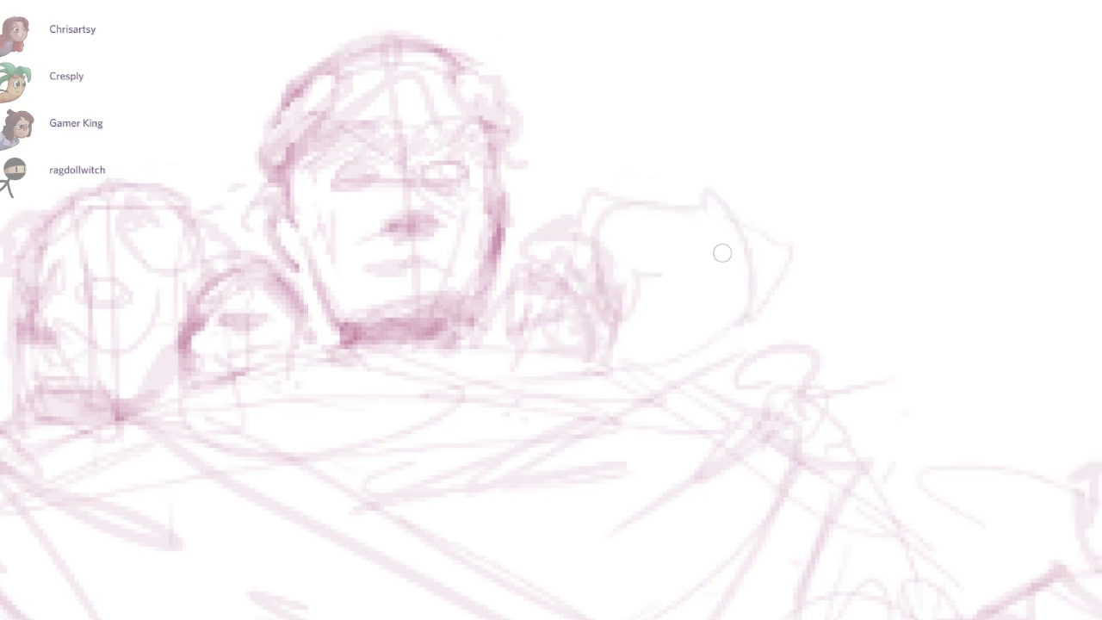
Step: Sketch the right head's crown, hair, eye and brow, and add strokes along the back and side of its outline
drag(609, 221, 692, 223)
mouse_move(594, 215)
mouse_down()
mouse_move(731, 202)
mouse_move(670, 264)
mouse_move(709, 275)
mouse_up()
mouse_move(663, 275)
mouse_down()
mouse_move(747, 303)
mouse_move(731, 291)
mouse_up()
drag(721, 247, 729, 284)
mouse_move(625, 225)
mouse_down()
mouse_move(664, 191)
mouse_move(637, 262)
mouse_up()
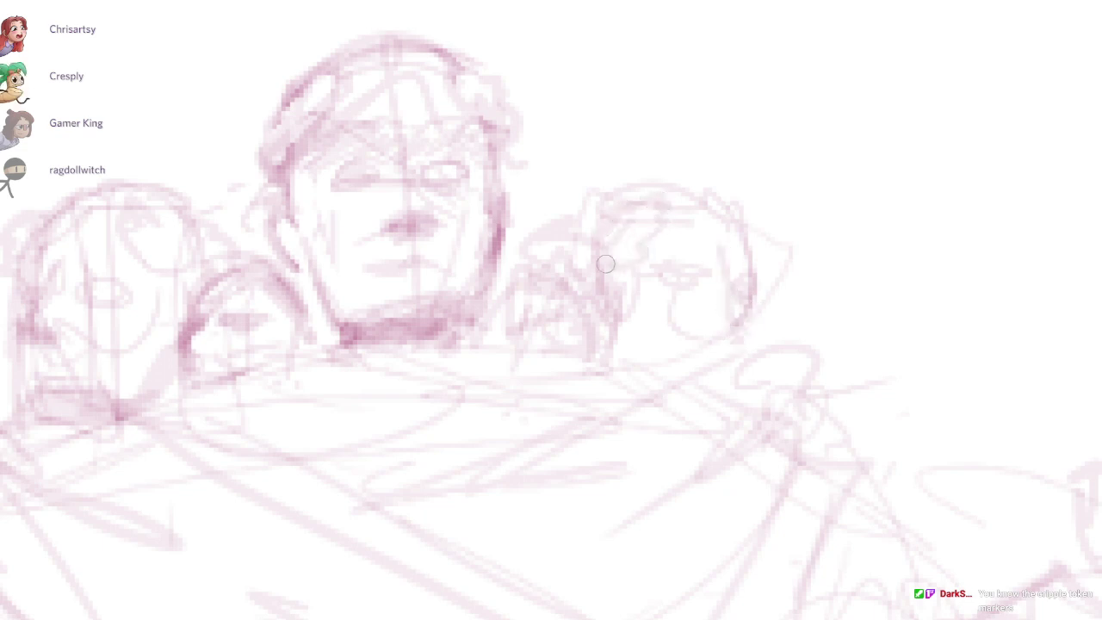
drag(609, 238, 671, 201)
drag(676, 206, 614, 266)
mouse_move(749, 226)
mouse_down()
mouse_move(768, 240)
mouse_move(761, 266)
mouse_up()
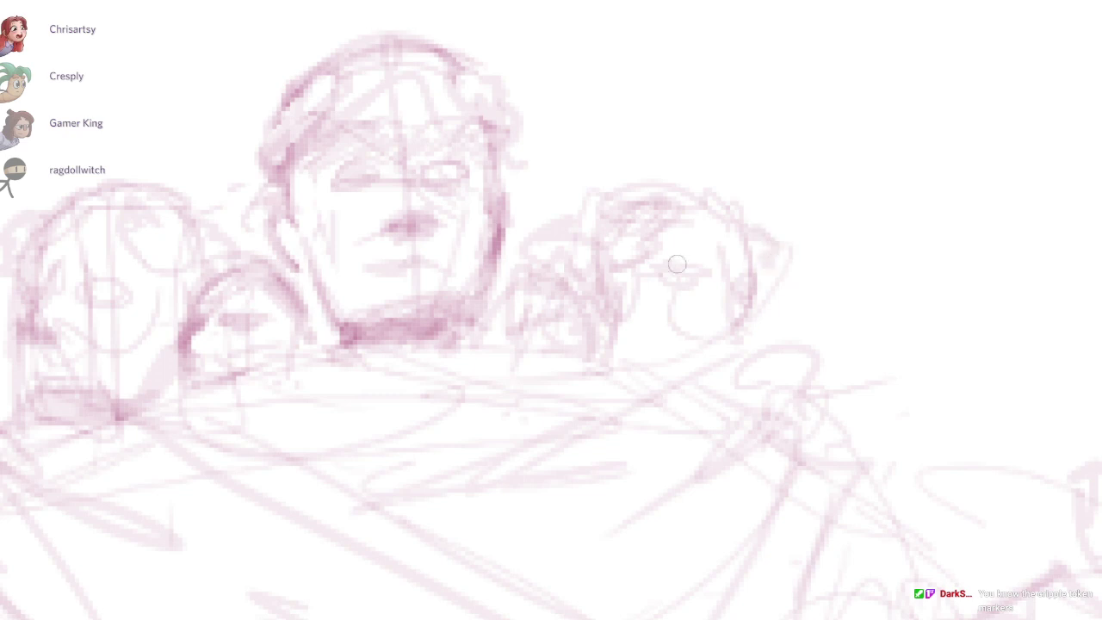
Step: Draw the right head's nose and lips along its outer edge, undo faulty strokes, and erase excess lines around its mouth and jaw
mouse_move(677, 266)
mouse_down()
mouse_move(742, 324)
mouse_move(729, 333)
mouse_move(764, 331)
mouse_move(747, 373)
mouse_up()
mouse_move(655, 345)
mouse_down()
mouse_move(693, 364)
mouse_move(726, 352)
mouse_move(668, 344)
mouse_move(701, 379)
mouse_up()
key(ctrl+z)
key(e)
key(b)
key(ctrl+z)
key(ctrl+z)
key(e)
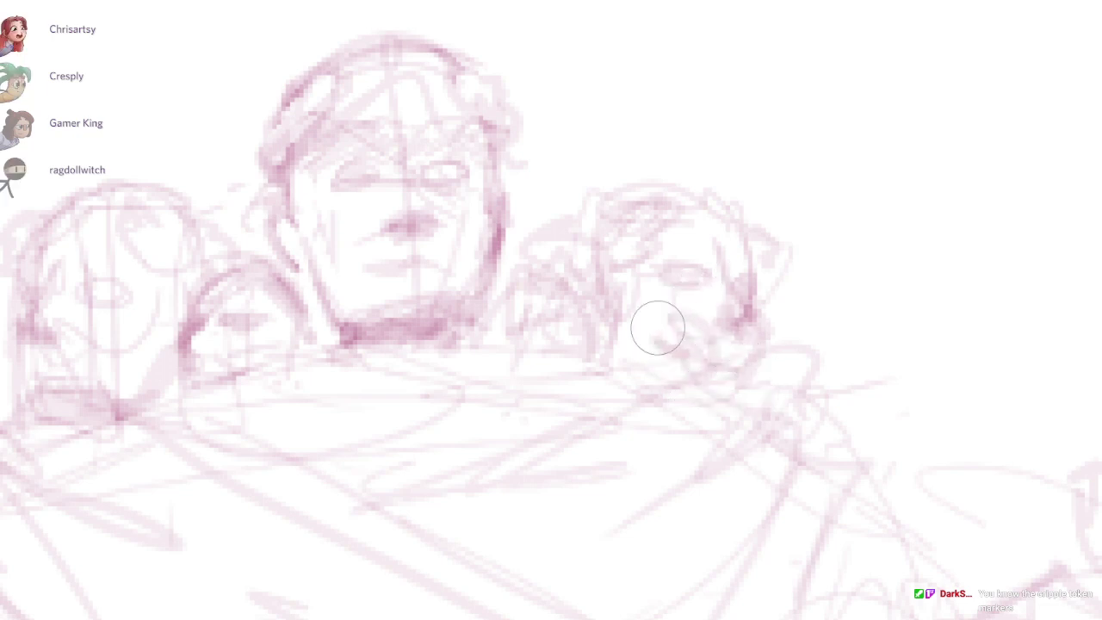
drag(657, 327, 708, 372)
key(b)
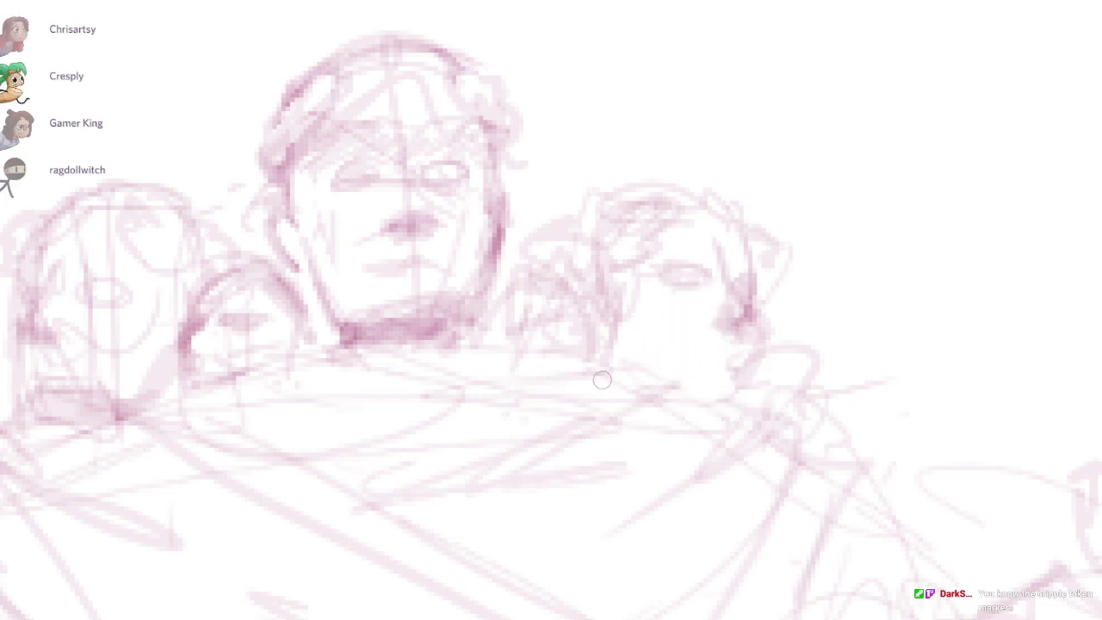
Step: Add long diagonal folds across the upper torso and reinforce the shoulder line beneath the heads
drag(416, 354, 719, 548)
mouse_move(458, 355)
mouse_down()
mouse_move(563, 361)
mouse_move(698, 405)
mouse_move(762, 454)
mouse_up()
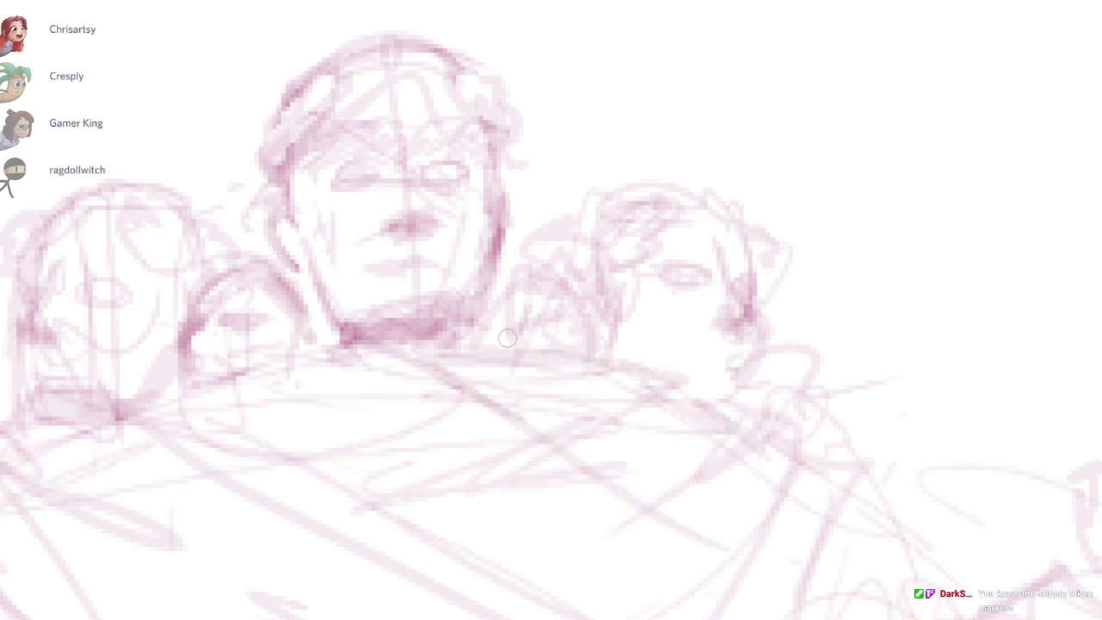
drag(508, 339, 600, 342)
Step: Erase the inside of the small arch right of the central head and sketch hair, an eye and a face edge there
key(e)
mouse_move(560, 301)
mouse_down()
mouse_move(573, 313)
mouse_move(545, 315)
mouse_up()
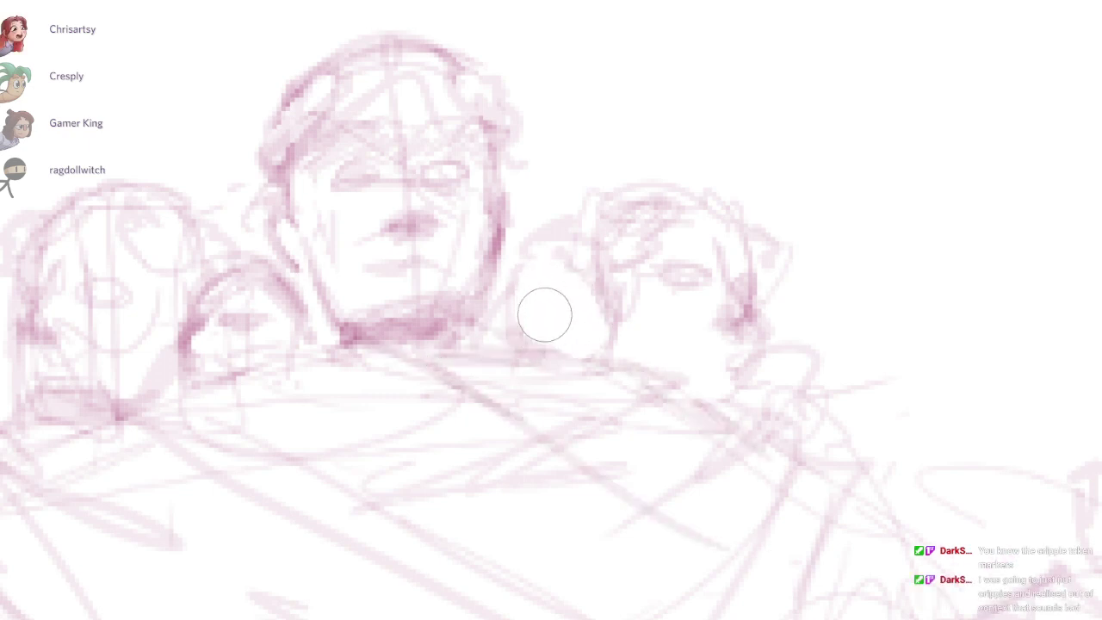
key(b)
drag(547, 253, 609, 327)
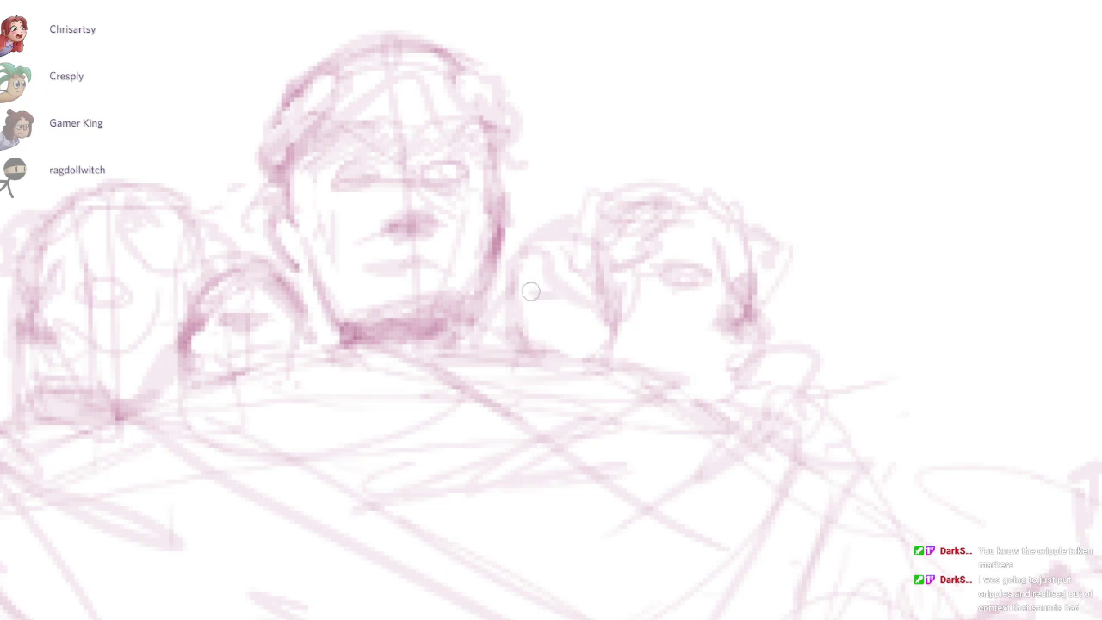
drag(540, 296, 556, 297)
mouse_move(590, 289)
mouse_down()
mouse_move(580, 301)
mouse_move(590, 325)
mouse_move(560, 342)
mouse_up()
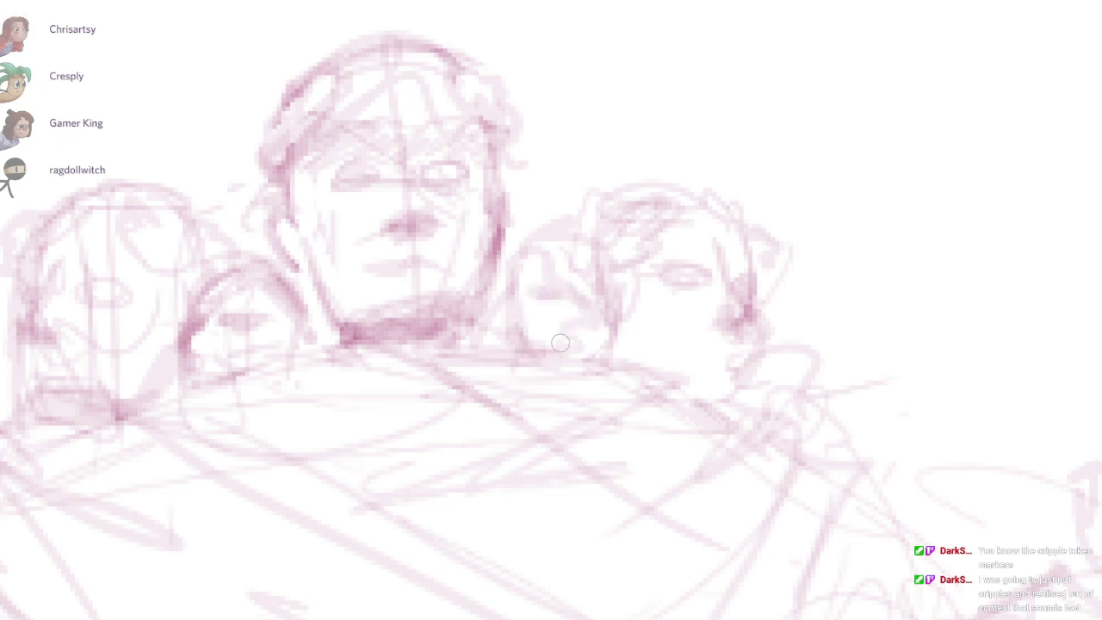
Step: Give the small head right of the central one a pointed, darker hairline and strengthen the curl beside the rightmost head
mouse_move(725, 316)
mouse_down()
mouse_move(765, 331)
mouse_move(765, 172)
mouse_up()
drag(765, 330, 718, 354)
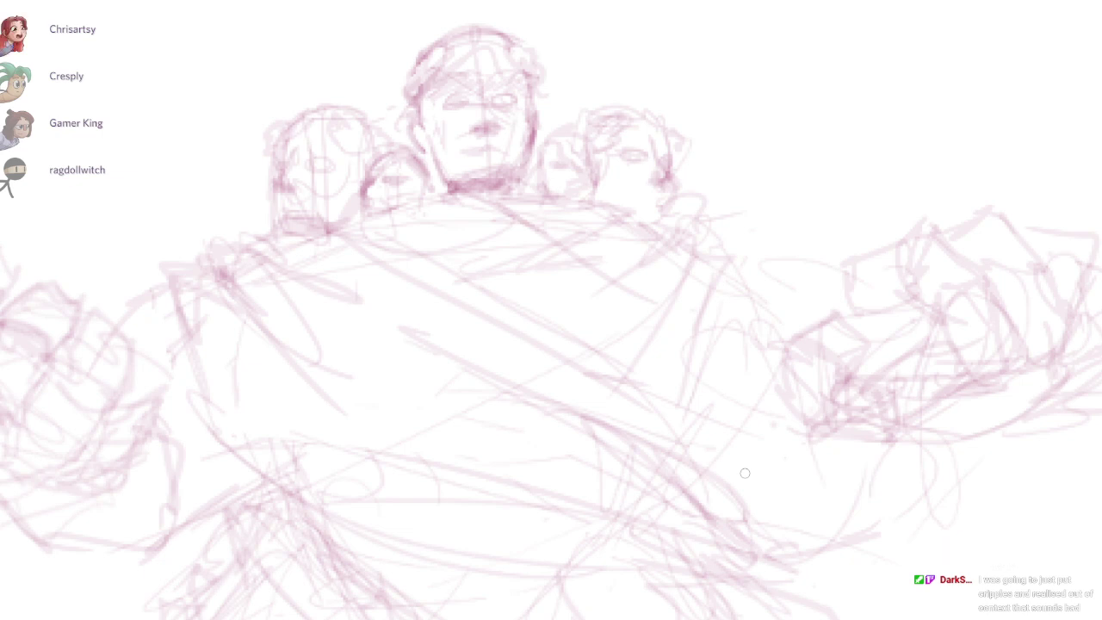
scroll(764, 330, up, 2)
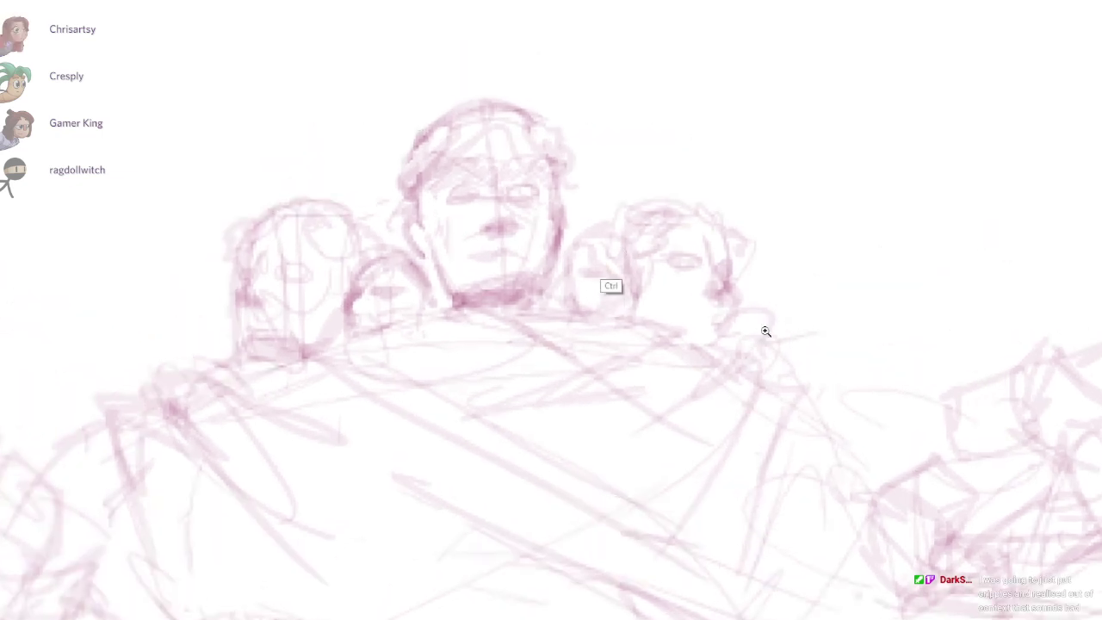
scroll(612, 285, up, 2)
mouse_move(587, 225)
mouse_down()
mouse_move(646, 302)
mouse_move(609, 258)
mouse_up()
mouse_move(764, 330)
mouse_down()
mouse_move(735, 280)
mouse_move(798, 298)
mouse_up()
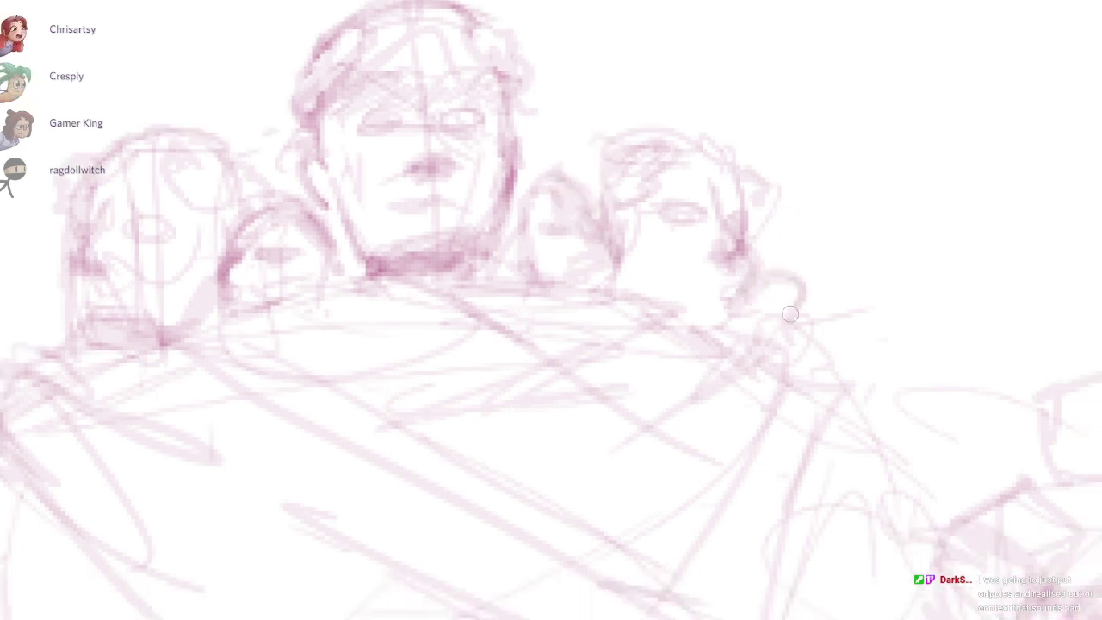
Step: Strengthen the curved garment edge beneath the heads and erase construction lines just below it
scroll(764, 330, down, 3)
drag(764, 330, 772, 192)
scroll(764, 331, up, 1)
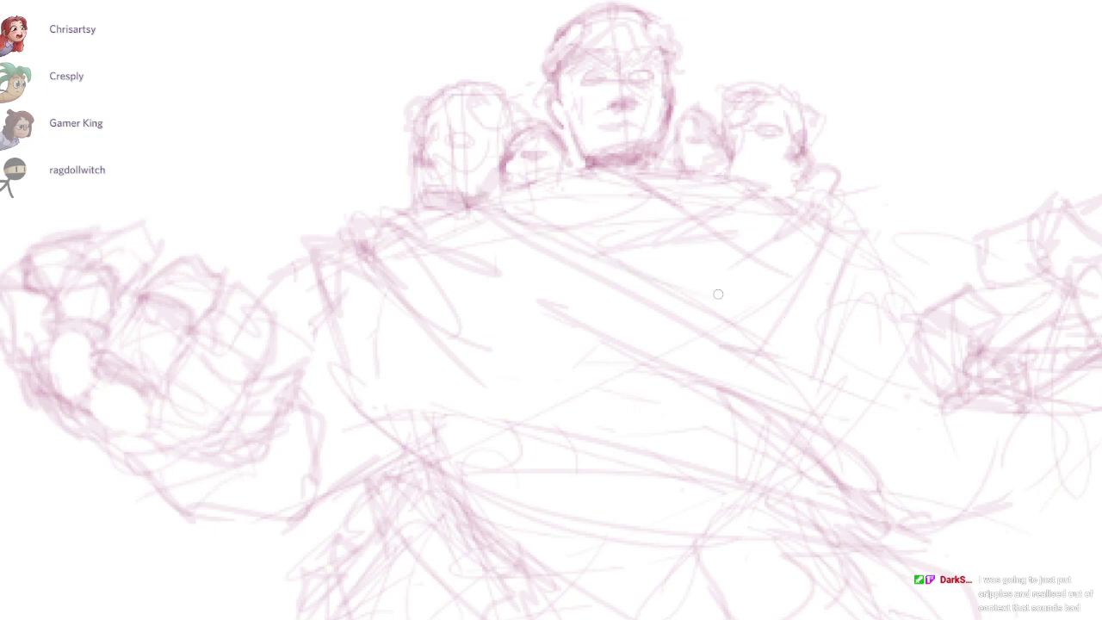
drag(640, 230, 572, 252)
drag(639, 175, 790, 196)
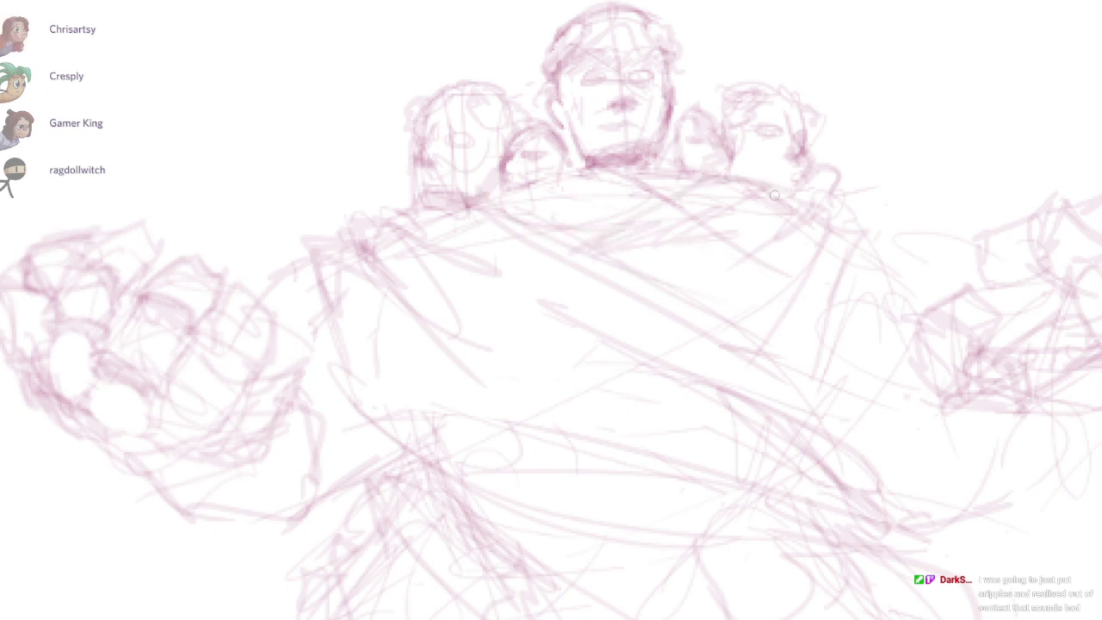
key(e)
drag(659, 188, 637, 202)
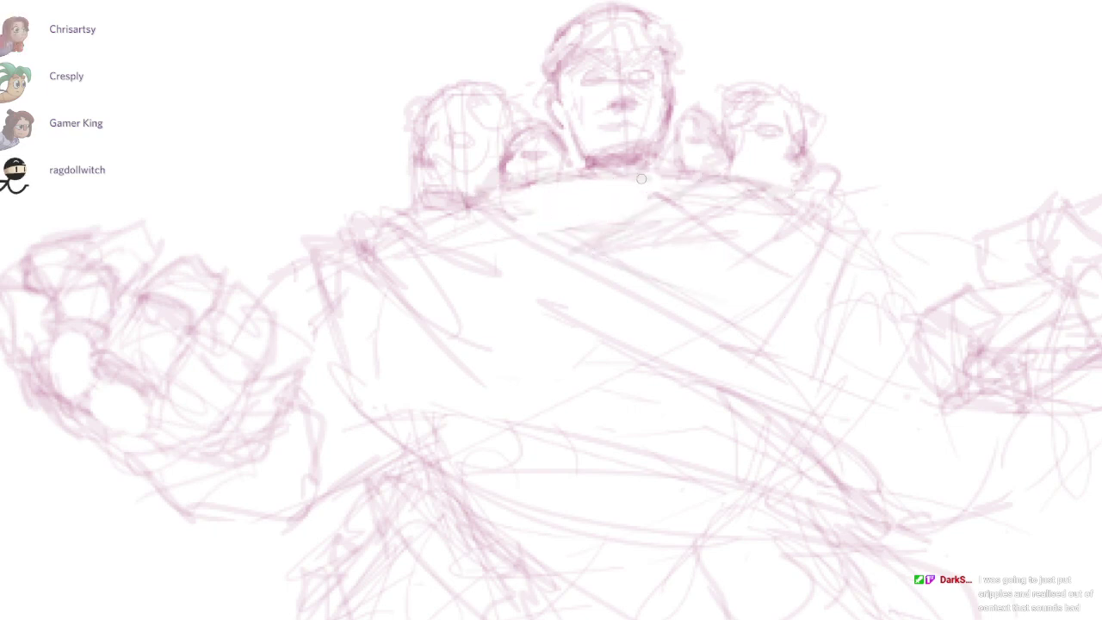
Step: Sketch another small head with facial details on the left shoulder, beside the leftmost large head
scroll(764, 331, down, 2)
drag(764, 331, 773, 195)
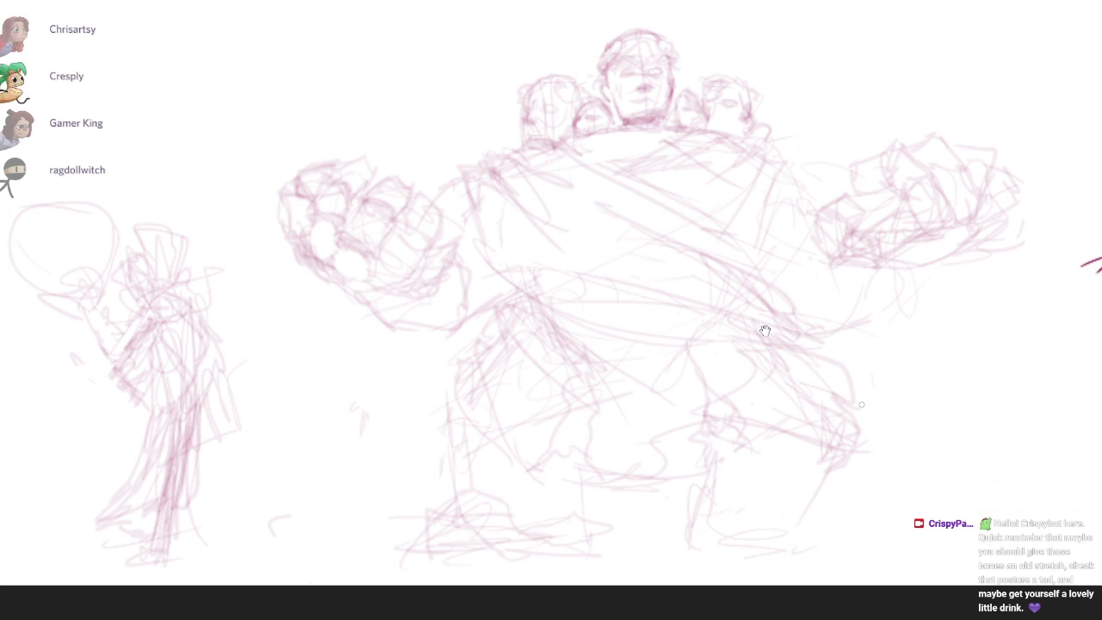
drag(764, 330, 749, 377)
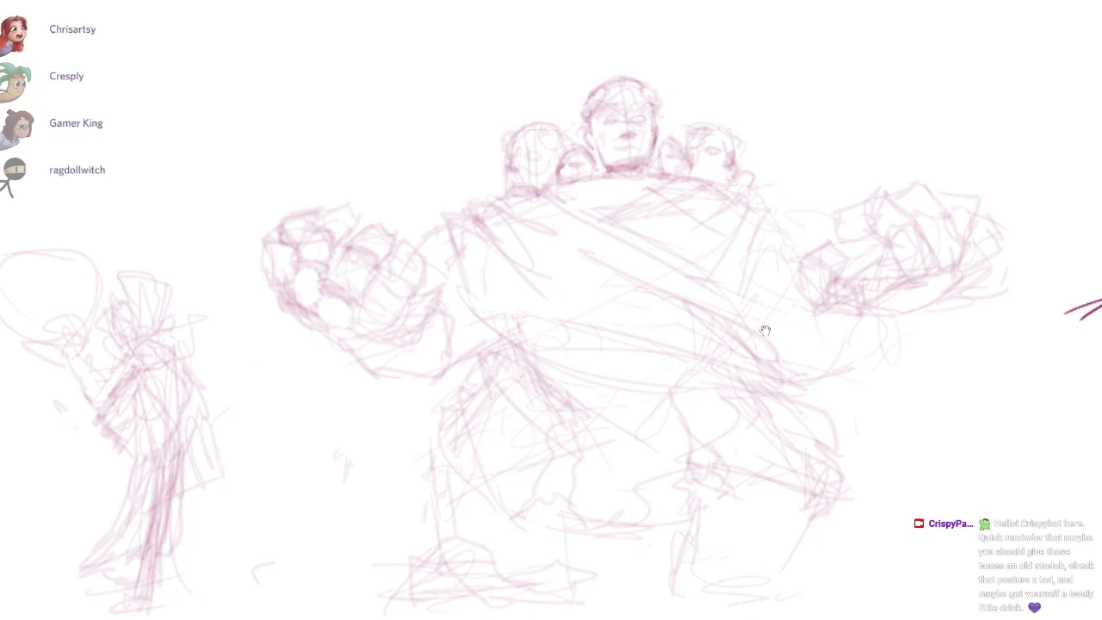
mouse_move(764, 331)
mouse_down()
mouse_move(833, 301)
mouse_move(793, 364)
mouse_up()
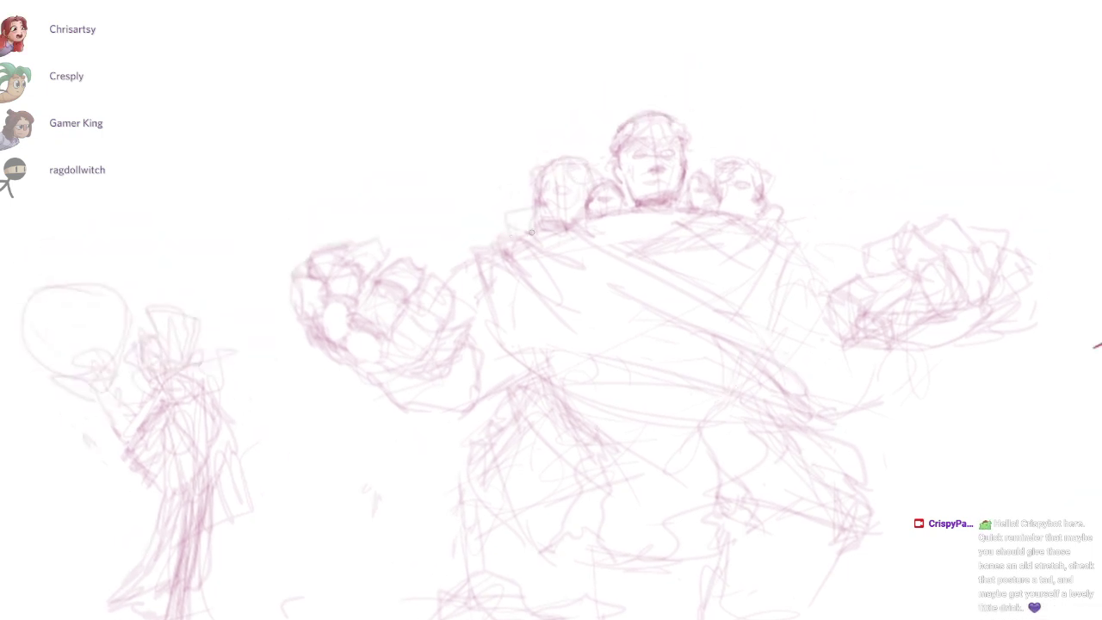
scroll(531, 231, up, 5)
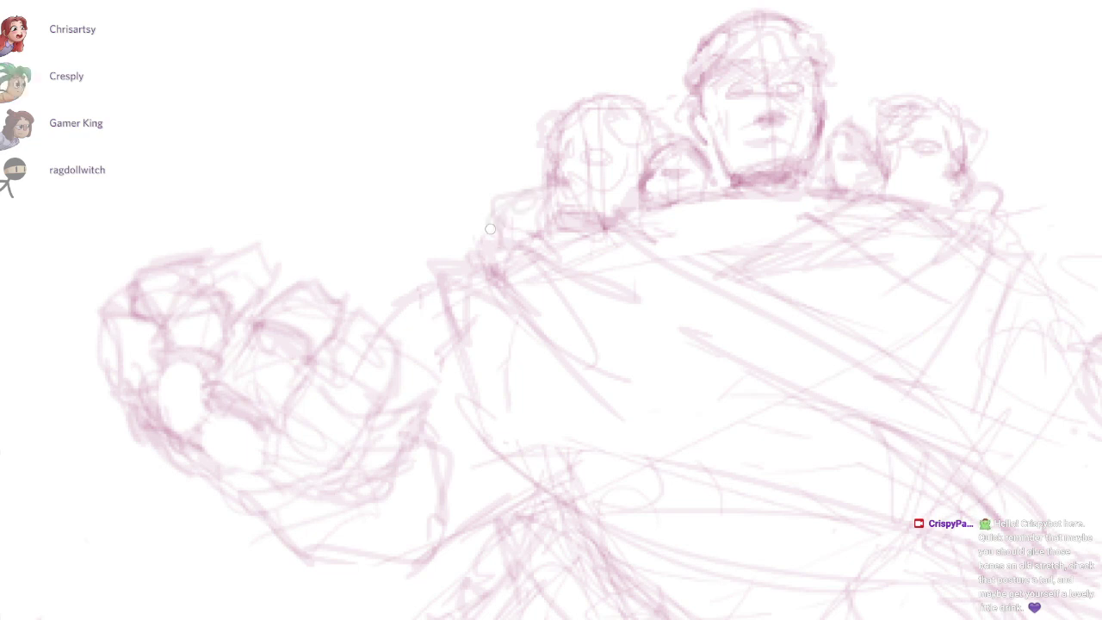
drag(532, 206, 515, 232)
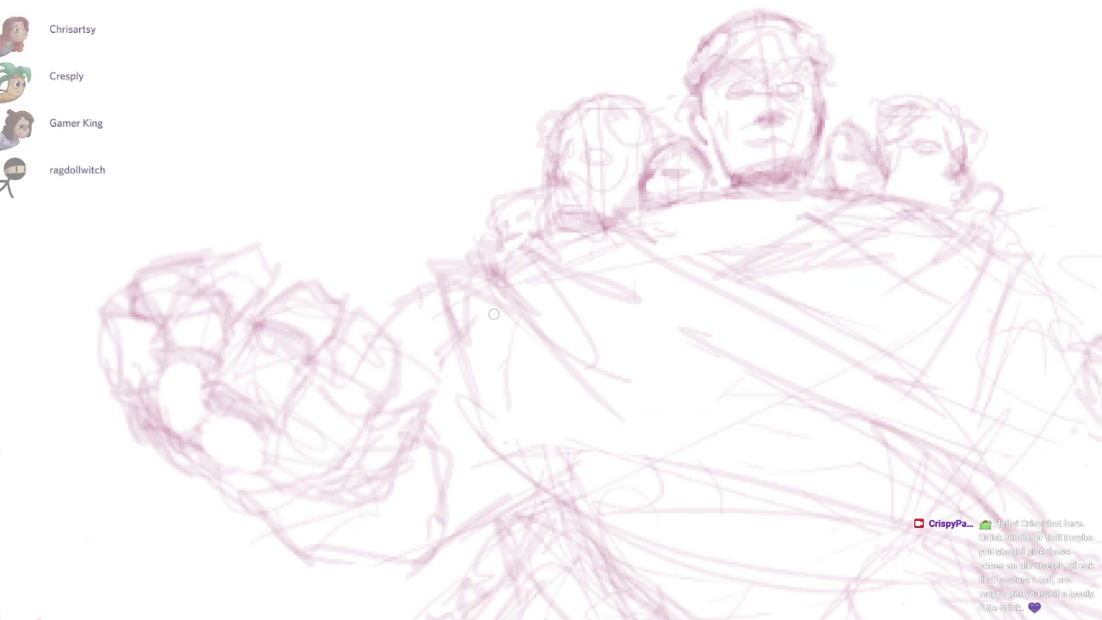
Step: Shade the gaps between the fingers and the palm of the creature's left-hand fist
drag(649, 374, 765, 330)
mouse_move(370, 280)
mouse_down()
mouse_move(427, 317)
mouse_move(327, 346)
mouse_move(372, 358)
mouse_up()
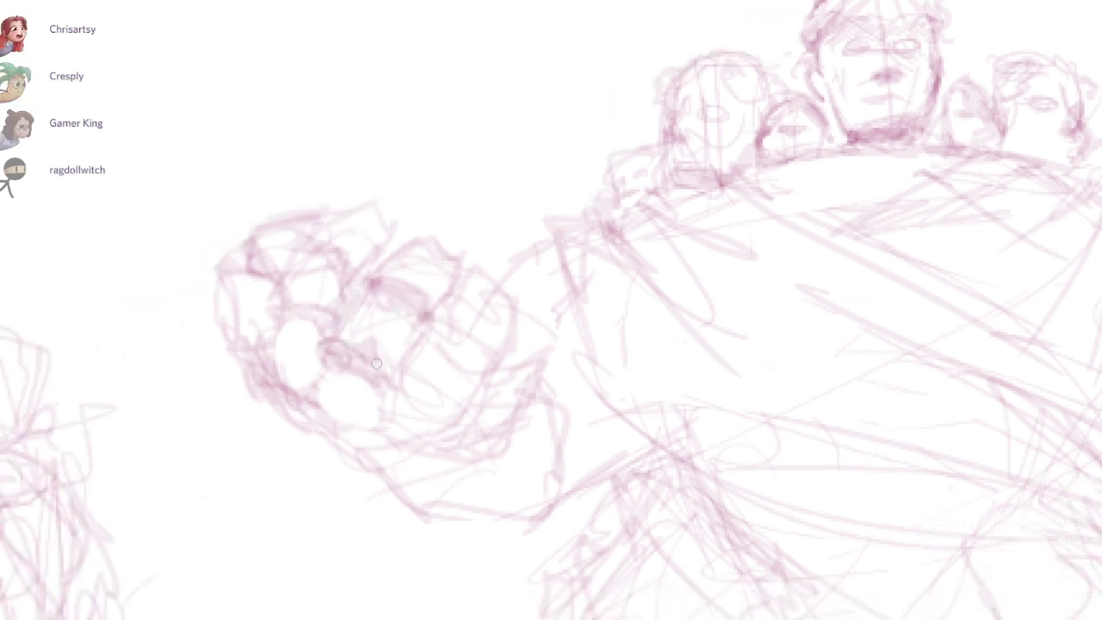
mouse_move(301, 366)
mouse_down()
mouse_move(336, 394)
mouse_move(357, 380)
mouse_up()
drag(551, 469, 464, 491)
Step: Shade the inner edge of the creature's left leg with repeated strokes down to the hem
drag(861, 510, 765, 331)
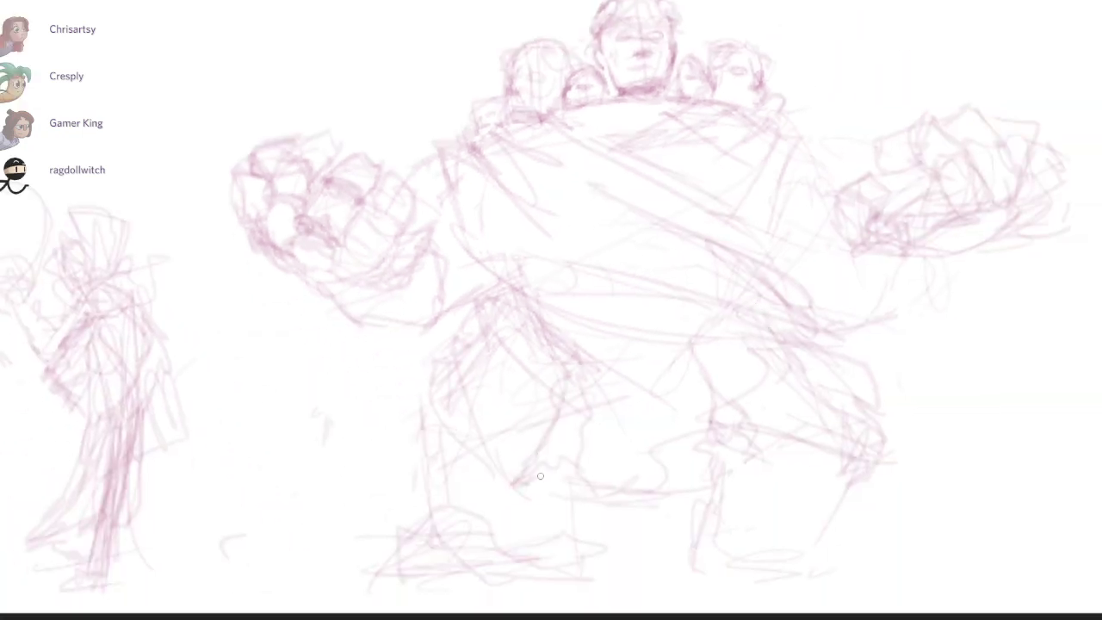
mouse_move(561, 459)
mouse_down()
mouse_move(555, 423)
mouse_move(580, 392)
mouse_move(573, 458)
mouse_move(574, 387)
mouse_move(575, 449)
mouse_up()
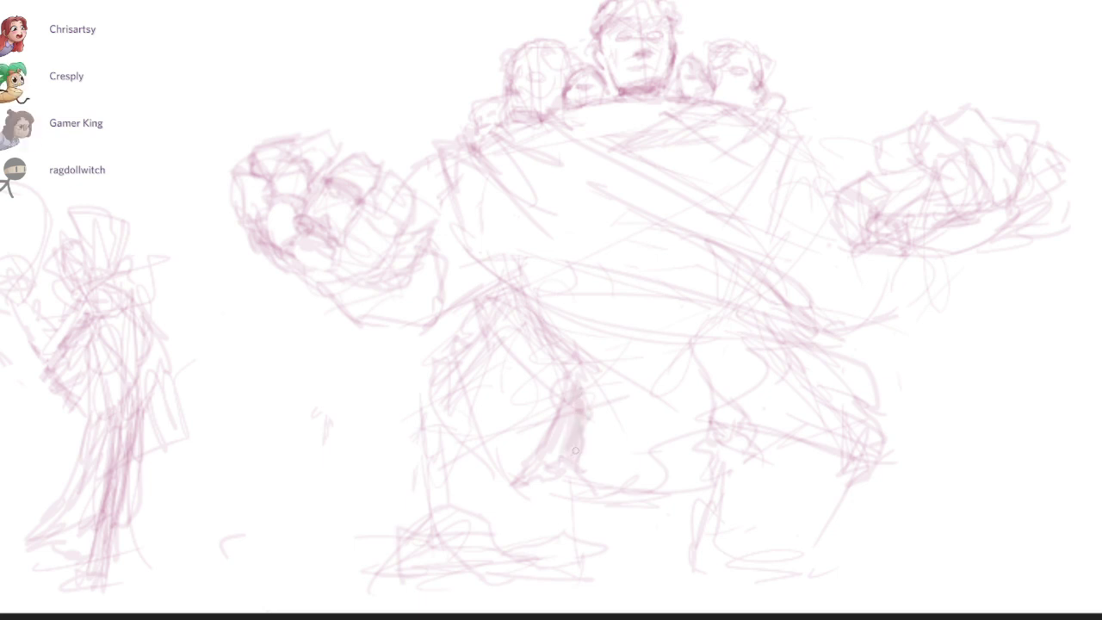
Step: Shade the inner edge of the creature's right leg and the outer edge of its left shoulder
drag(824, 324, 765, 330)
mouse_move(644, 371)
mouse_down()
mouse_move(656, 421)
mouse_move(663, 390)
mouse_move(657, 438)
mouse_up()
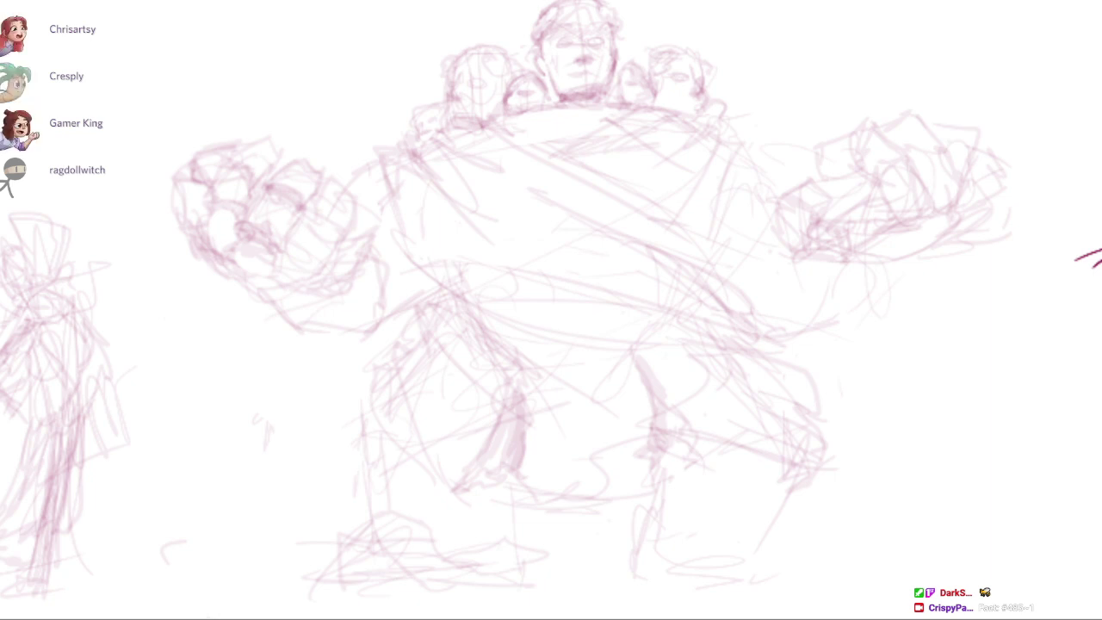
drag(579, 90, 589, 176)
scroll(590, 177, up, 1)
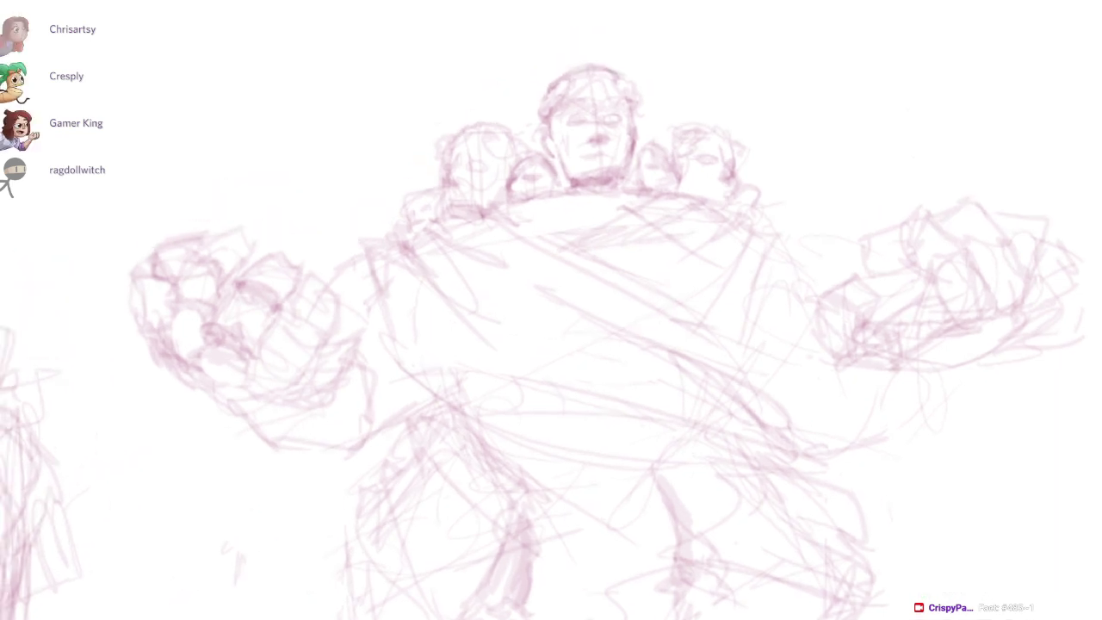
drag(402, 326, 420, 338)
scroll(421, 338, up, 1)
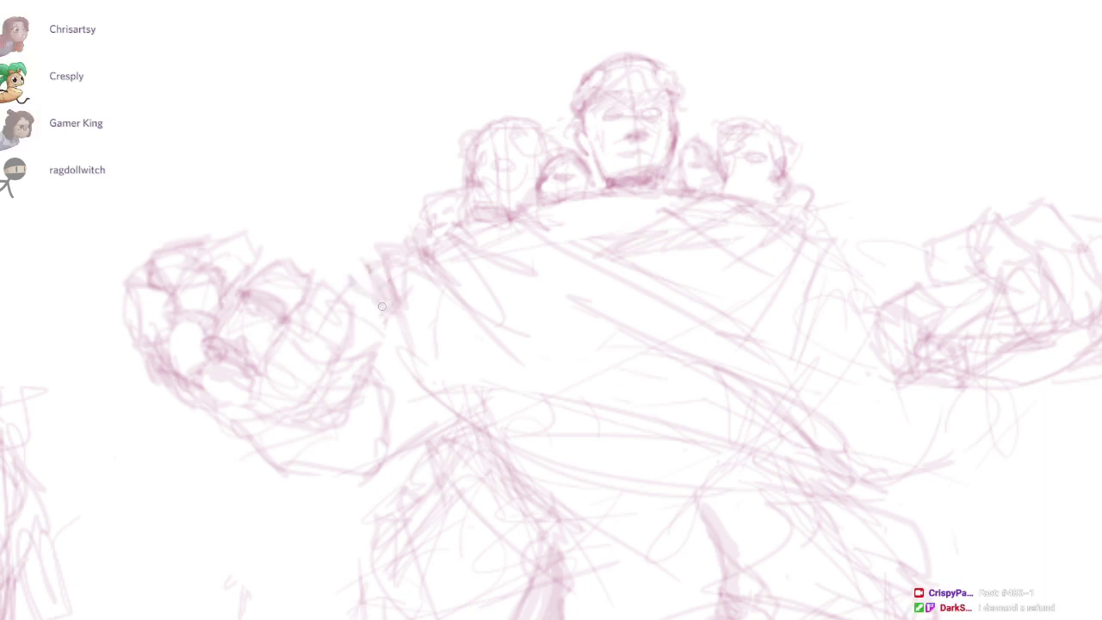
drag(385, 304, 373, 267)
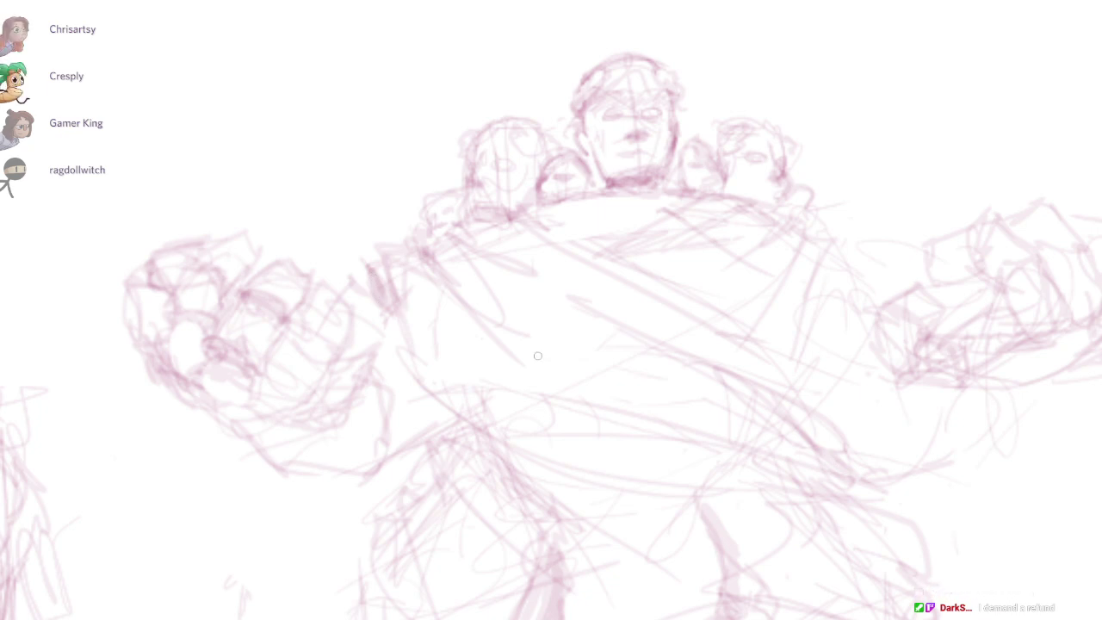
drag(481, 337, 490, 358)
Step: Round off the undersides of both forearms and erase stray construction lines around the right one
drag(889, 359, 801, 342)
scroll(801, 341, up, 1)
mouse_move(715, 212)
mouse_down()
mouse_move(740, 221)
mouse_move(782, 307)
mouse_move(785, 415)
mouse_up()
drag(809, 373, 746, 375)
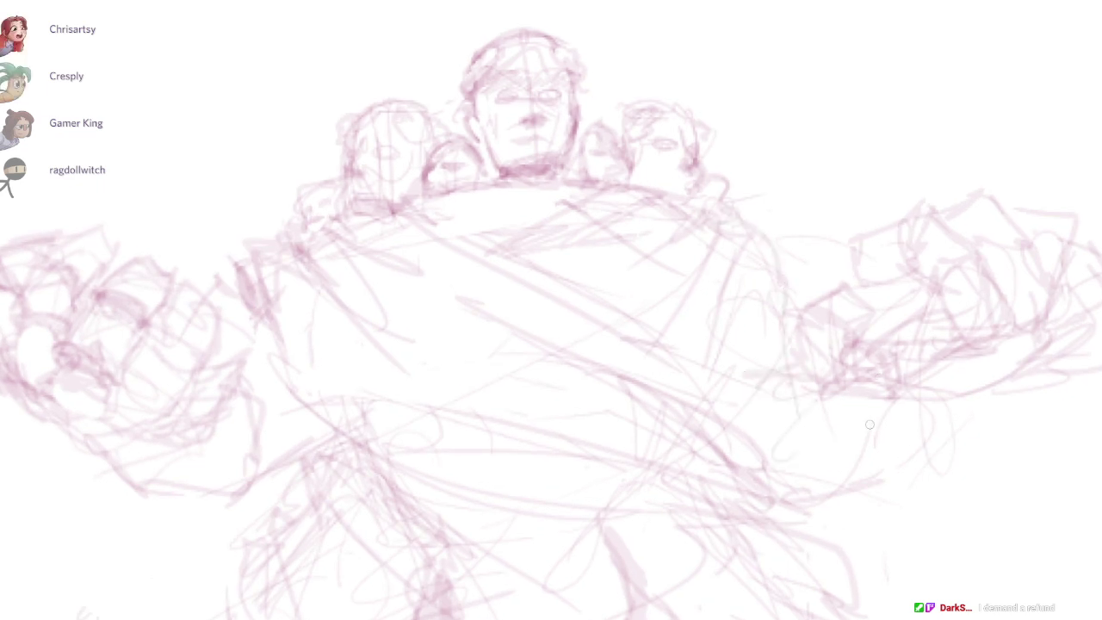
mouse_move(973, 393)
mouse_down()
mouse_move(955, 432)
mouse_move(803, 516)
mouse_move(836, 506)
mouse_move(783, 494)
mouse_up()
key(e)
mouse_move(799, 498)
mouse_down()
mouse_move(869, 396)
mouse_move(919, 351)
mouse_up()
key(b)
mouse_move(222, 288)
mouse_down()
mouse_move(274, 366)
mouse_move(377, 311)
mouse_move(308, 352)
mouse_move(319, 354)
mouse_move(379, 259)
mouse_move(370, 301)
mouse_up()
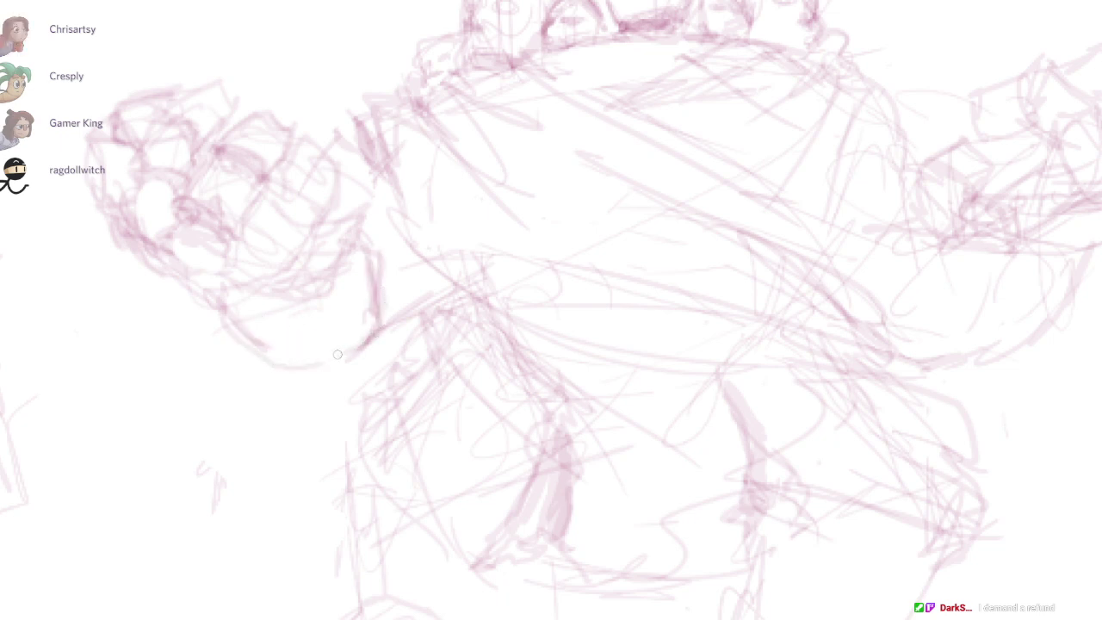
Step: Sketch a V-shaped fold in the garment just below the central head
scroll(337, 354, down, 3)
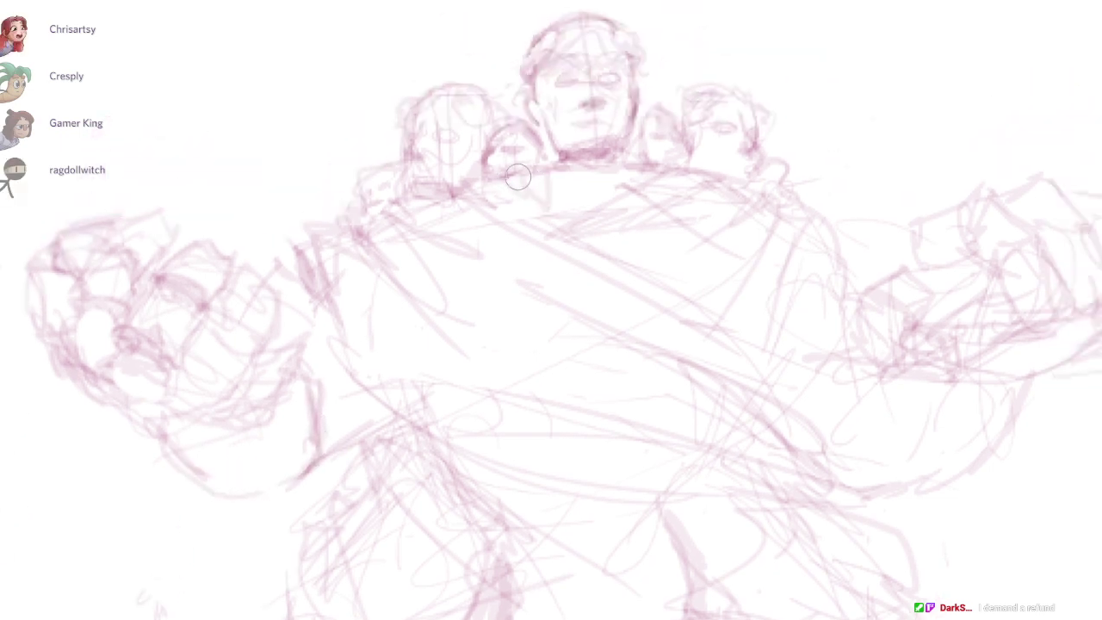
mouse_move(517, 176)
mouse_down()
mouse_move(539, 168)
mouse_move(533, 187)
mouse_move(567, 243)
mouse_move(573, 212)
mouse_move(554, 52)
mouse_move(506, 70)
mouse_up()
key(b)
scroll(847, 393, down, 1)
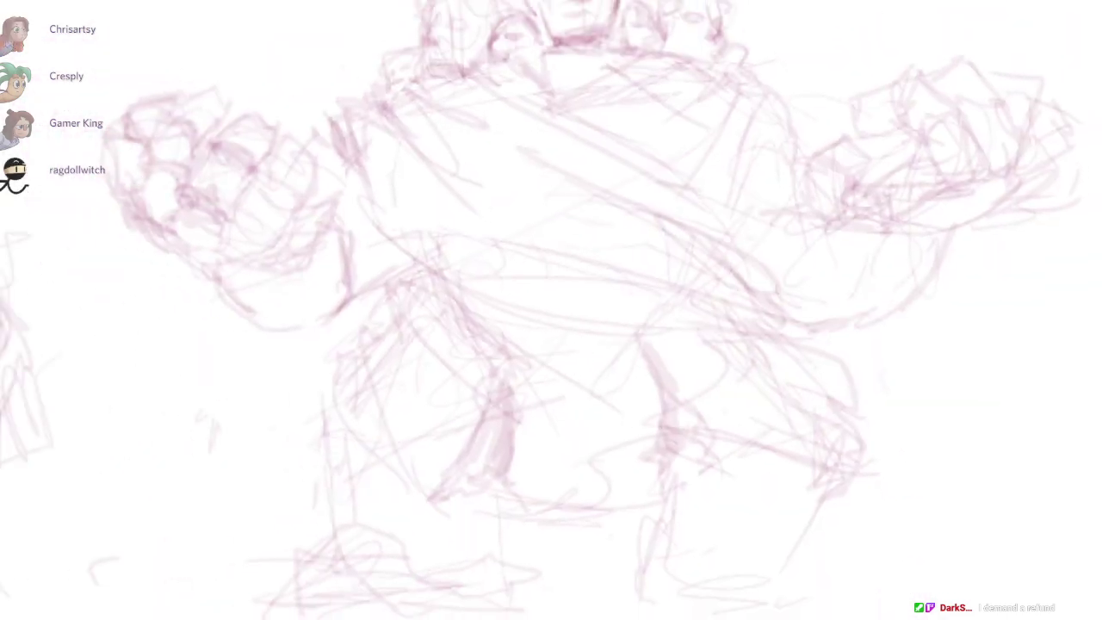
Step: Draw the belly's lower edge across the waist as a thick curve dipping to a point in the middle
mouse_move(423, 266)
mouse_down()
mouse_move(587, 330)
mouse_move(685, 292)
mouse_move(779, 308)
mouse_up()
mouse_move(631, 303)
mouse_down()
mouse_move(581, 325)
mouse_move(464, 278)
mouse_move(588, 318)
mouse_move(614, 303)
mouse_up()
scroll(767, 315, up, 1)
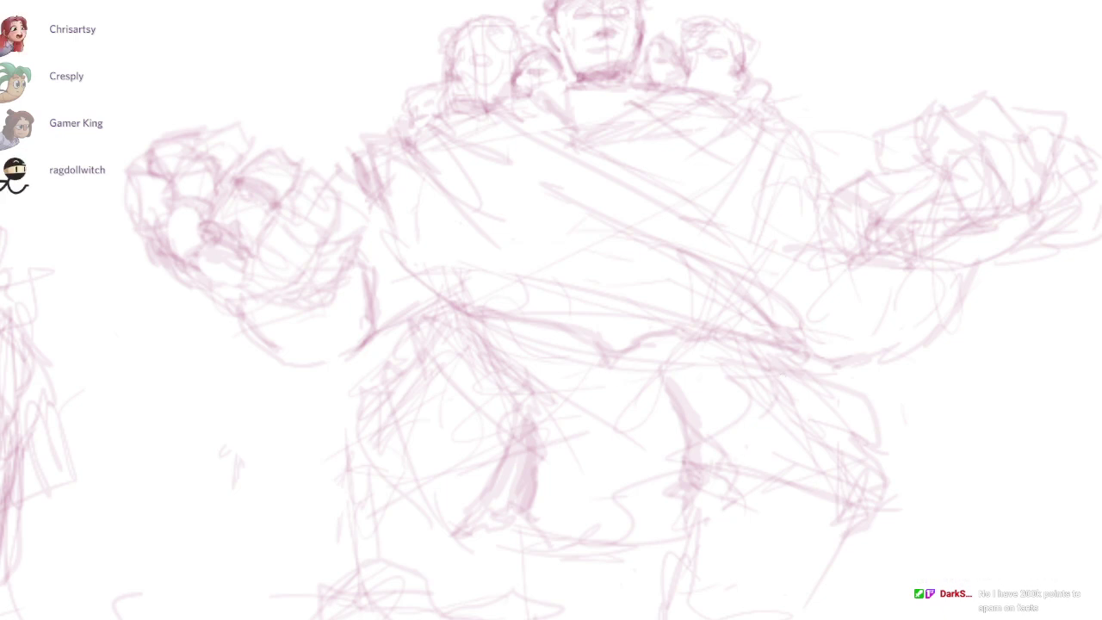
Step: Sketch hanging cloth folds between the legs and strengthen the upper contour of the left thigh
drag(689, 400, 715, 425)
mouse_move(566, 385)
mouse_down()
mouse_move(551, 429)
mouse_move(558, 401)
mouse_up()
drag(568, 449, 560, 508)
mouse_move(601, 415)
mouse_down()
mouse_move(557, 478)
mouse_move(623, 447)
mouse_move(617, 435)
mouse_up()
mouse_move(542, 373)
mouse_down()
mouse_move(461, 294)
mouse_move(536, 346)
mouse_move(558, 441)
mouse_up()
drag(469, 323, 377, 422)
drag(439, 318, 410, 361)
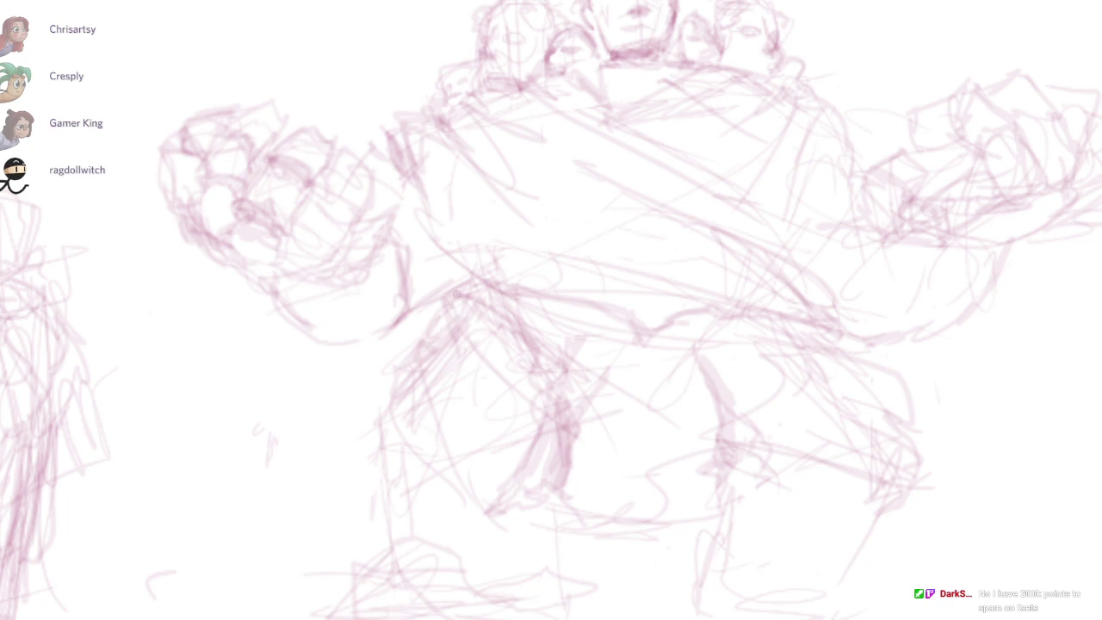
Step: Erase the construction lines inside the left thigh, redraw its folds and darken the inner edge down to the hem
mouse_move(456, 295)
mouse_down()
mouse_move(394, 374)
mouse_move(462, 387)
mouse_move(457, 348)
mouse_move(484, 336)
mouse_move(524, 429)
mouse_up()
key(b)
drag(441, 346, 520, 396)
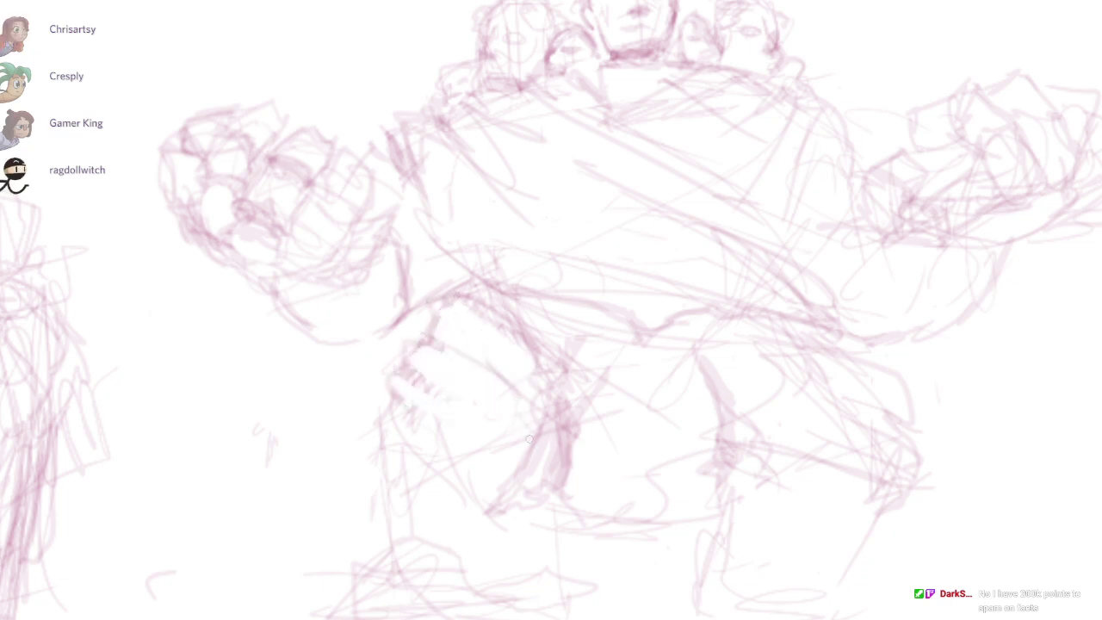
drag(444, 385, 521, 475)
drag(455, 429, 518, 475)
mouse_move(413, 423)
mouse_down()
mouse_move(492, 504)
mouse_move(542, 411)
mouse_move(544, 446)
mouse_move(514, 510)
mouse_move(606, 477)
mouse_move(659, 483)
mouse_move(668, 441)
mouse_move(708, 444)
mouse_move(730, 419)
mouse_move(600, 320)
mouse_up()
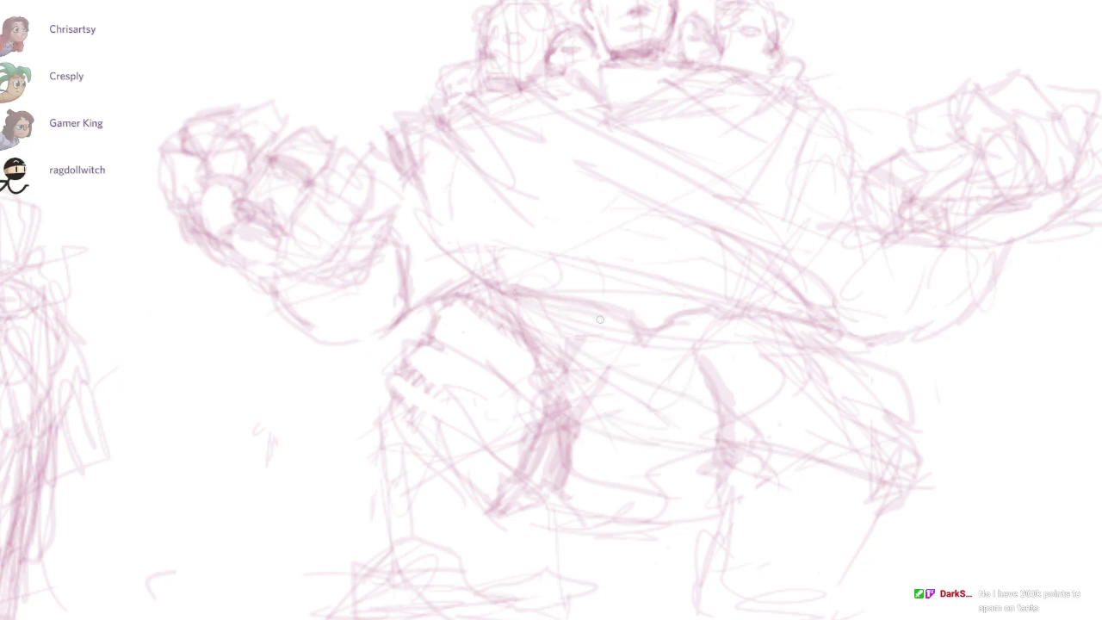
Step: Define the inner edge of the right forearm where it meets the side of the torso
drag(929, 300, 842, 313)
mouse_move(790, 252)
mouse_down()
mouse_move(748, 338)
mouse_move(751, 249)
mouse_move(747, 325)
mouse_up()
drag(755, 250, 778, 258)
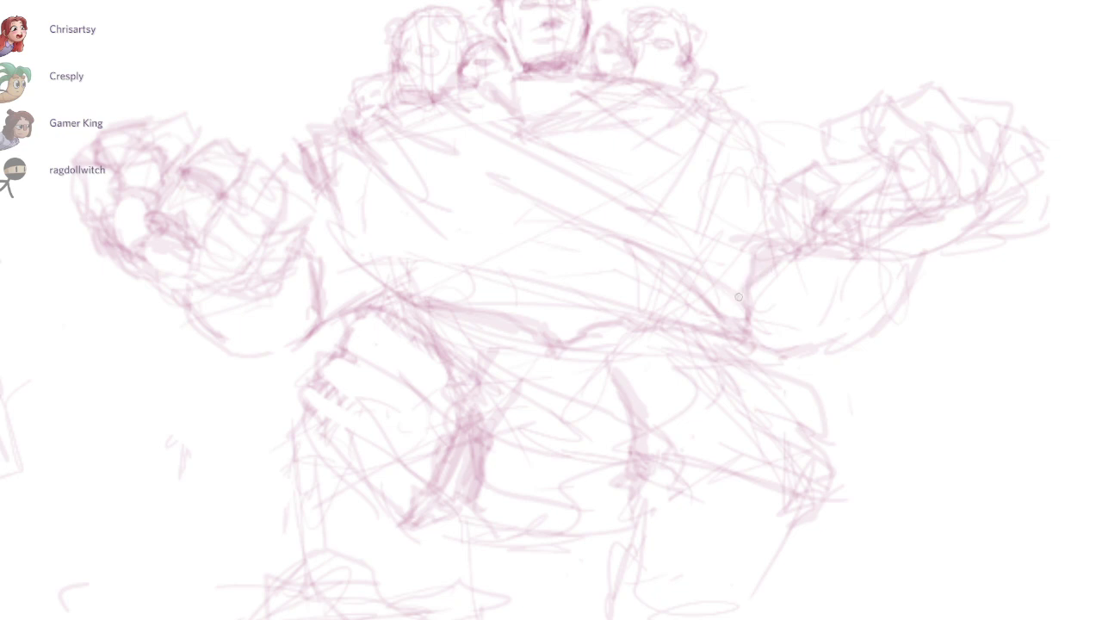
drag(834, 433, 823, 423)
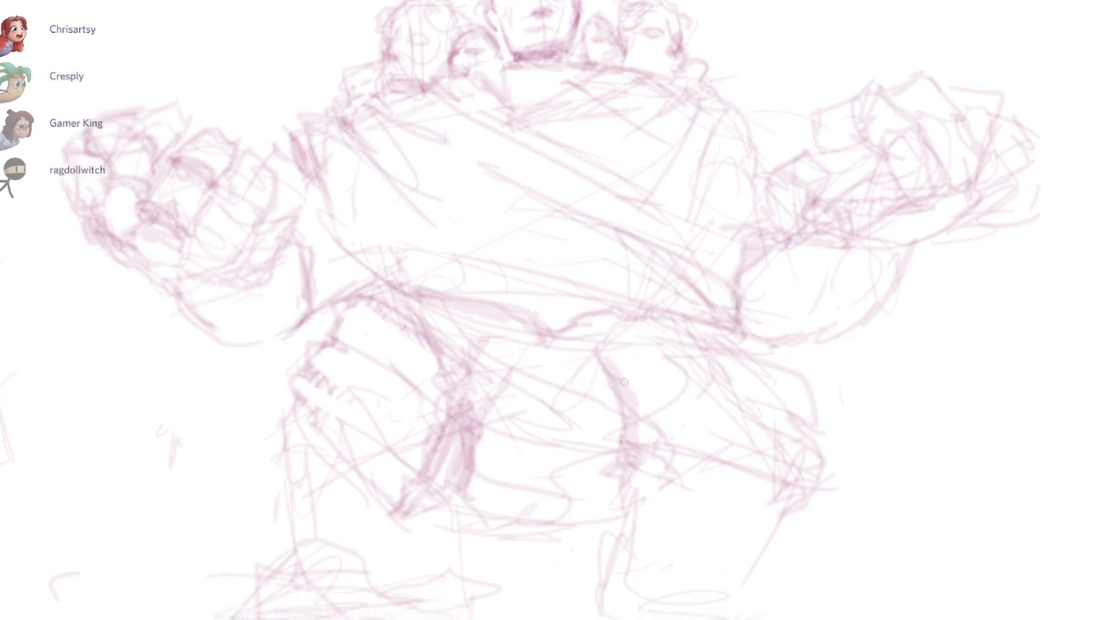
Step: Refine the right leg's inner edge by trimming its shading and adding darker strokes down to the ankle
mouse_move(624, 383)
mouse_down()
mouse_move(634, 456)
mouse_move(645, 435)
mouse_move(658, 471)
mouse_up()
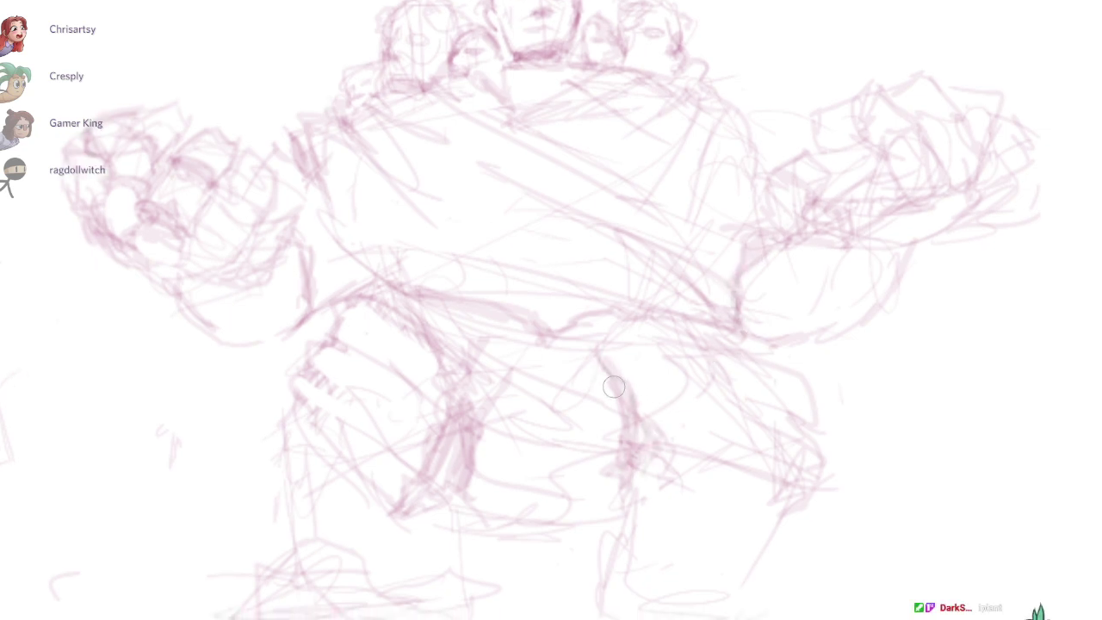
mouse_move(614, 387)
mouse_down()
mouse_move(639, 476)
mouse_move(621, 379)
mouse_up()
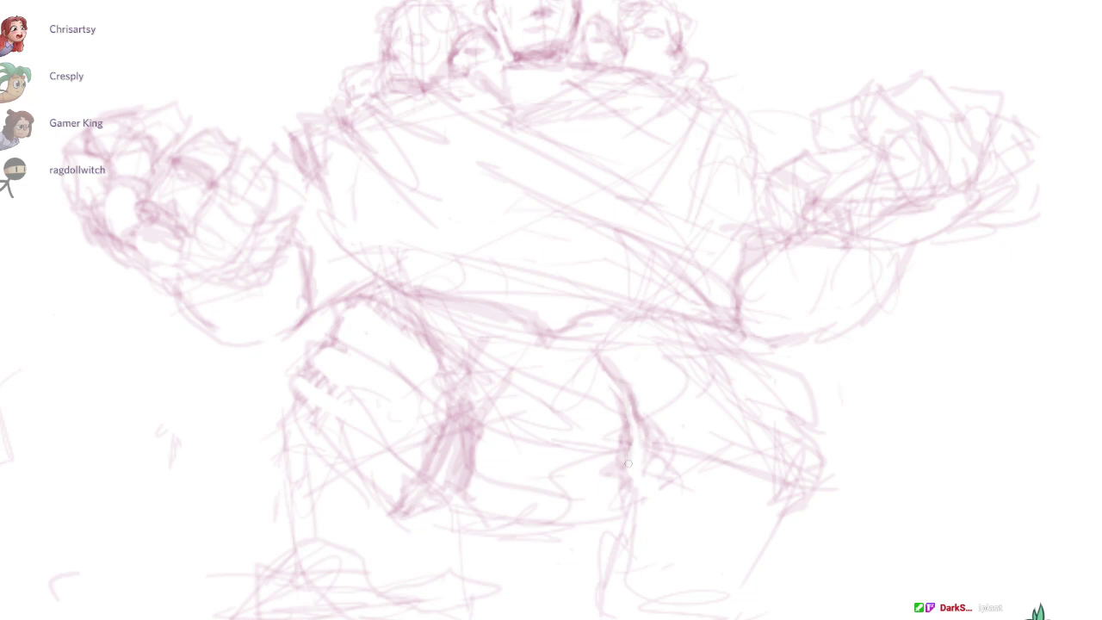
mouse_move(631, 425)
mouse_down()
mouse_move(637, 491)
mouse_move(647, 492)
mouse_up()
drag(655, 431, 641, 525)
drag(602, 516, 664, 447)
Step: Draw the left leg's inner shin line and build up the left foot with a rounded instep and blocky toes
drag(519, 443, 535, 555)
drag(536, 533, 654, 516)
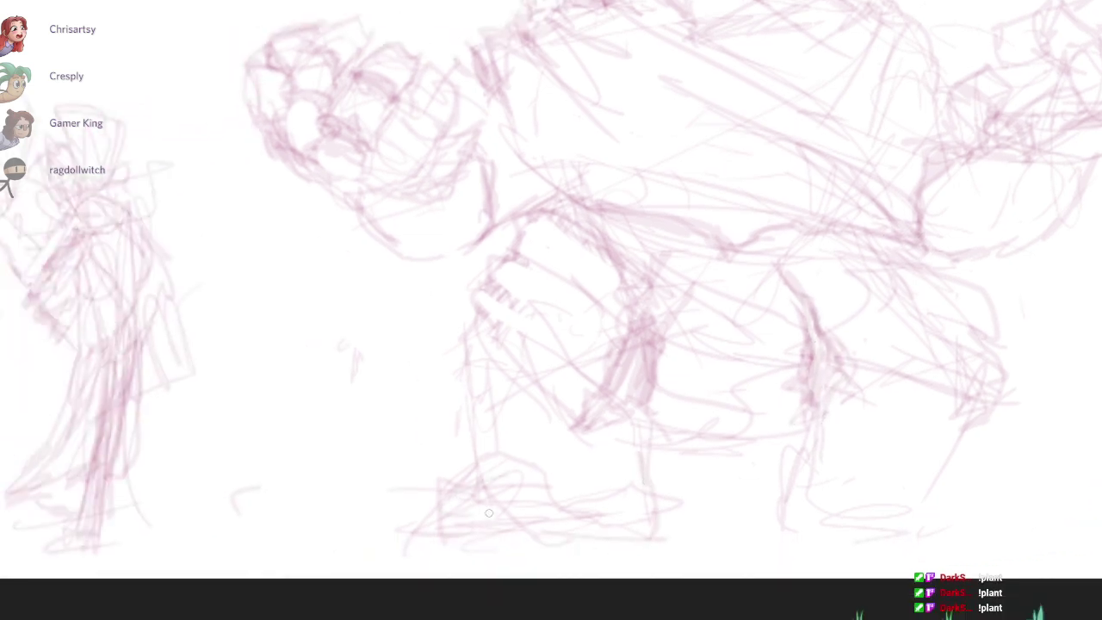
drag(488, 513, 554, 494)
drag(430, 482, 469, 455)
drag(420, 494, 379, 500)
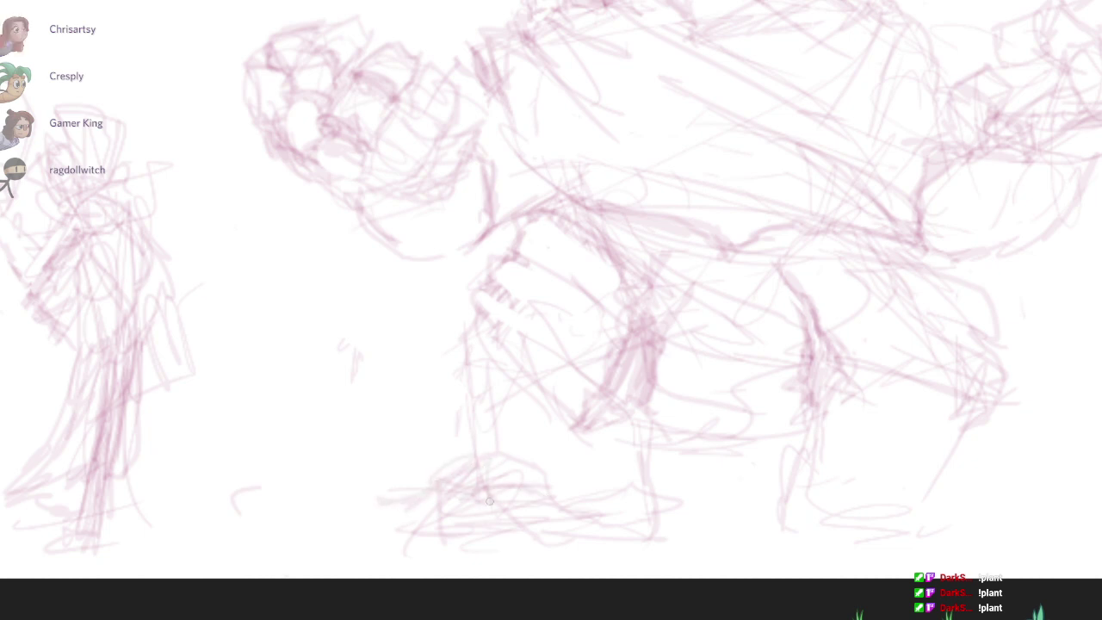
drag(489, 501, 451, 471)
drag(451, 471, 440, 527)
drag(486, 487, 435, 479)
mouse_move(439, 486)
mouse_down()
mouse_move(447, 540)
mouse_move(405, 535)
mouse_move(377, 516)
mouse_move(365, 533)
mouse_move(637, 517)
mouse_move(522, 464)
mouse_up()
Step: Sketch the right foot with a heel, flat sole, ankle creases and a row of rounded toes
mouse_move(715, 474)
mouse_down()
mouse_move(772, 509)
mouse_move(813, 515)
mouse_up()
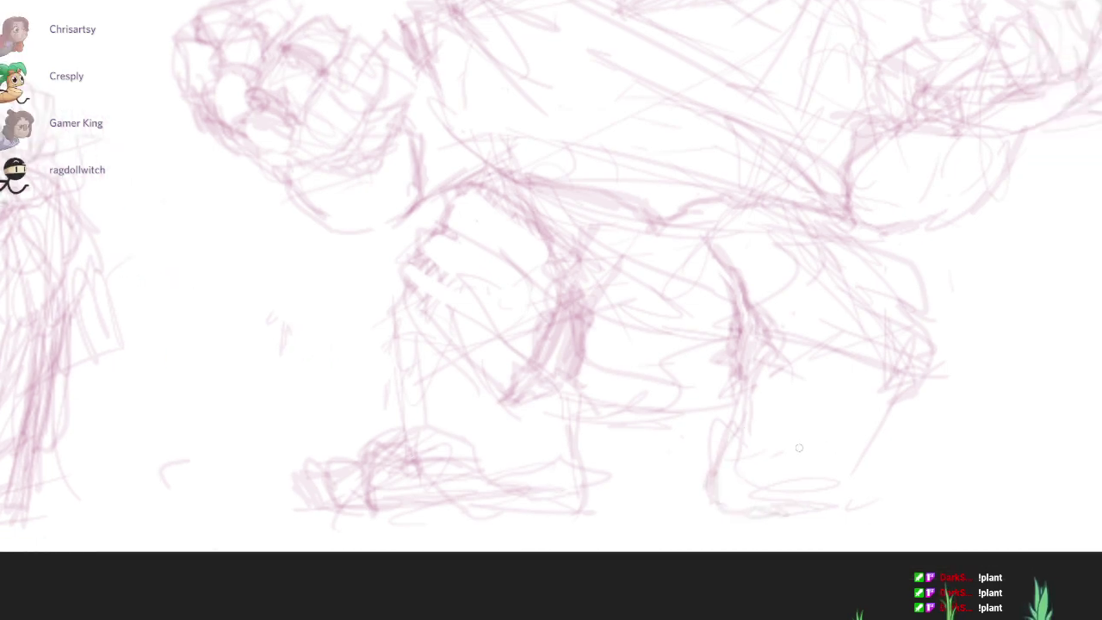
drag(772, 465, 850, 439)
mouse_move(853, 444)
mouse_down()
mouse_move(850, 510)
mouse_move(876, 478)
mouse_up()
drag(818, 411, 879, 441)
mouse_move(850, 397)
mouse_down()
mouse_move(890, 453)
mouse_move(929, 457)
mouse_up()
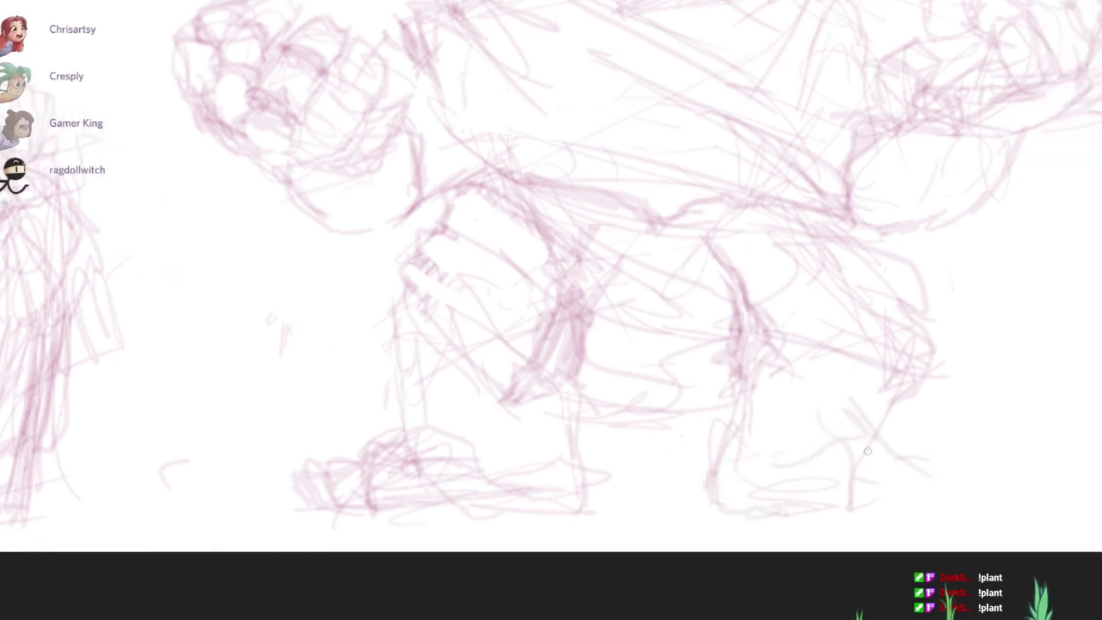
mouse_move(852, 449)
mouse_down()
mouse_move(921, 499)
mouse_move(908, 508)
mouse_move(944, 464)
mouse_move(972, 507)
mouse_move(766, 526)
mouse_up()
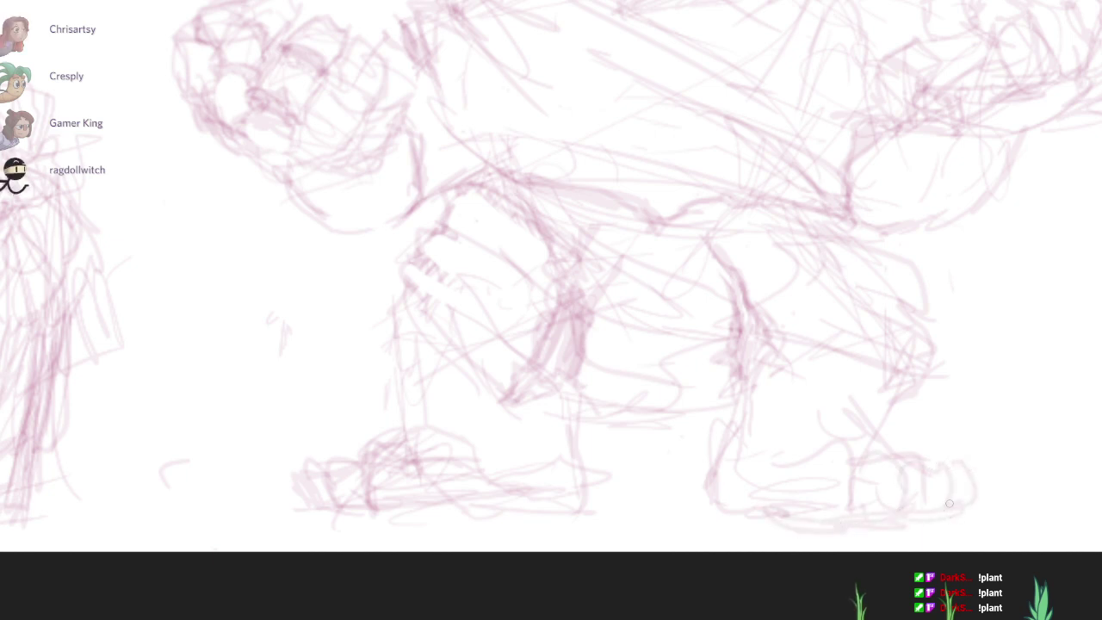
drag(949, 503, 968, 490)
drag(879, 433, 880, 476)
drag(809, 408, 771, 403)
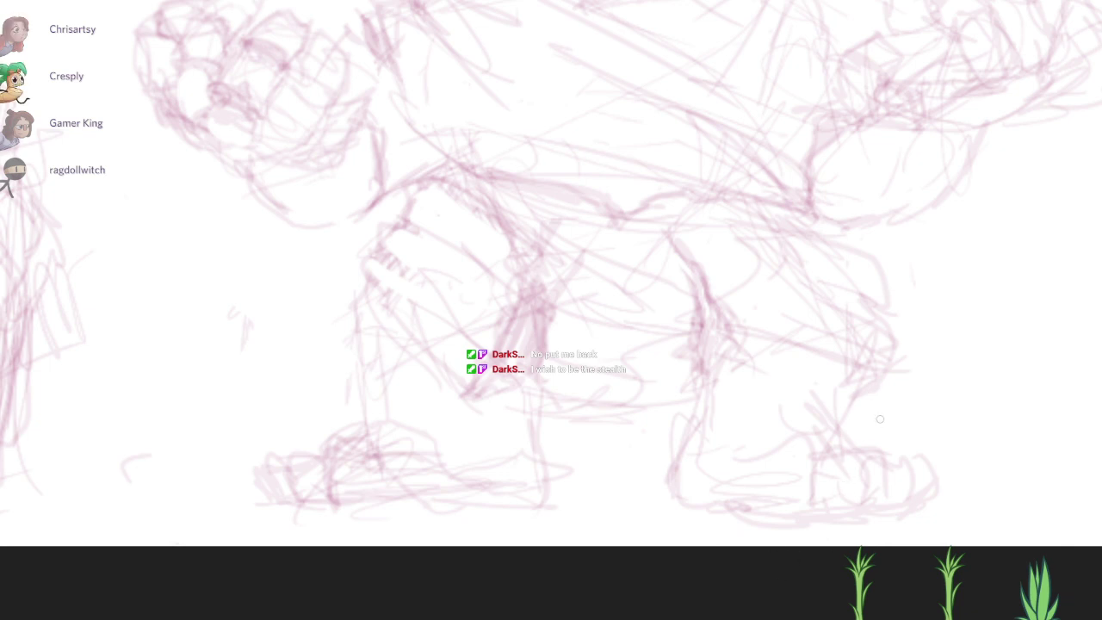
Step: Draw a thick angular edge across the right ankle to separate the lower leg from the foot
mouse_move(913, 425)
mouse_down()
mouse_move(704, 437)
mouse_move(787, 460)
mouse_up()
scroll(705, 437, up, 1)
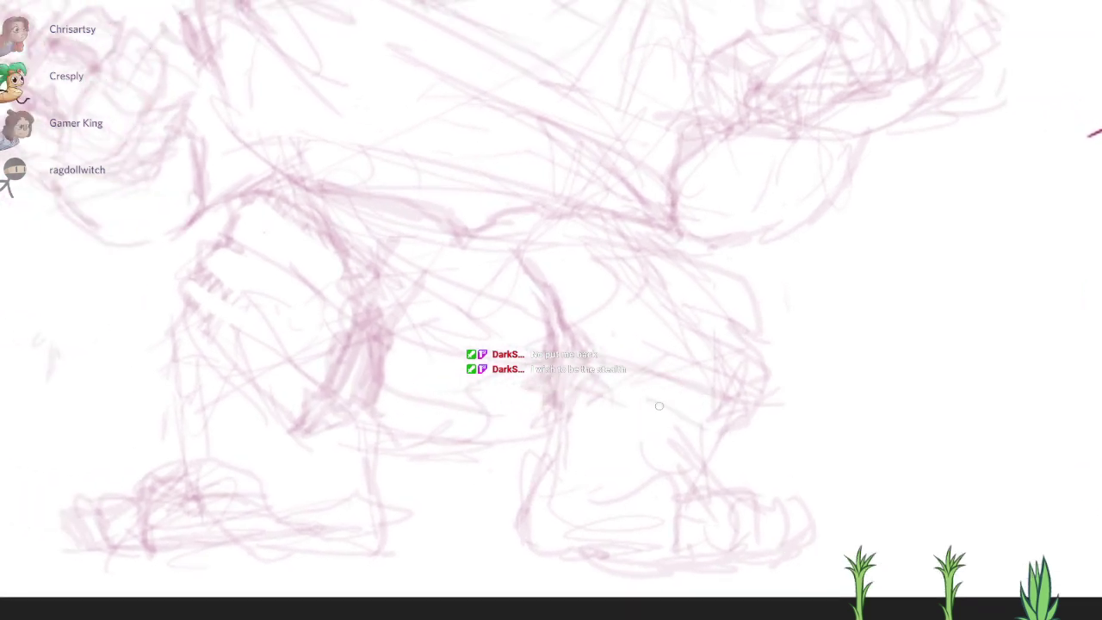
drag(638, 463, 555, 467)
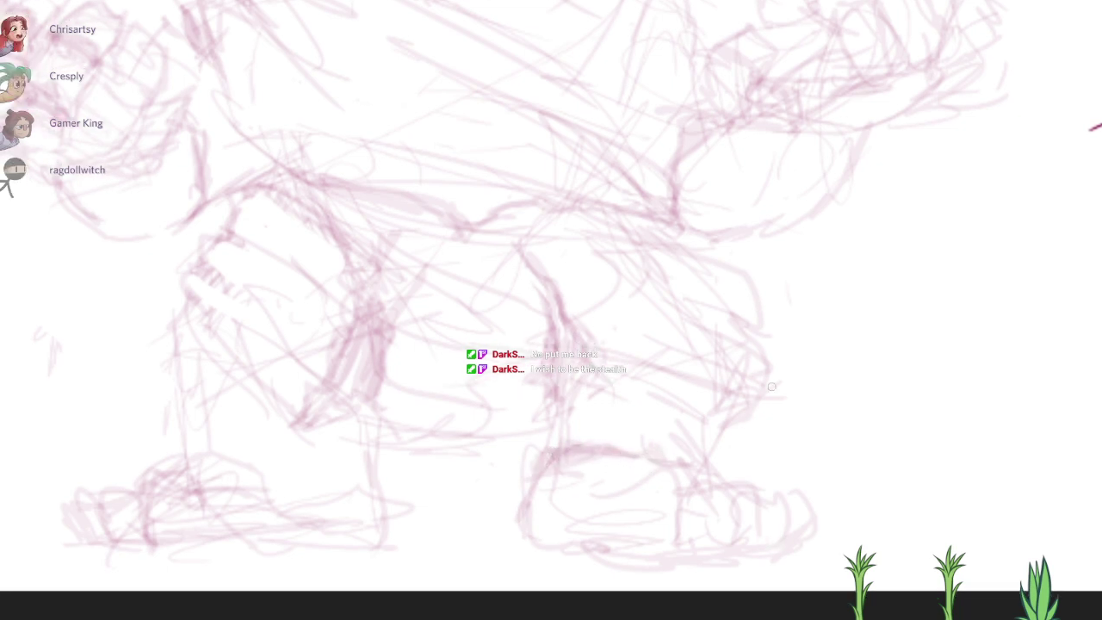
mouse_move(627, 450)
mouse_down()
mouse_move(661, 431)
mouse_move(656, 474)
mouse_move(638, 442)
mouse_move(737, 468)
mouse_up()
drag(774, 544, 1020, 536)
Step: Contour the left foot's instep and ankle with thick strokes and add a curved line across the right foot behind the toes
drag(421, 437, 417, 464)
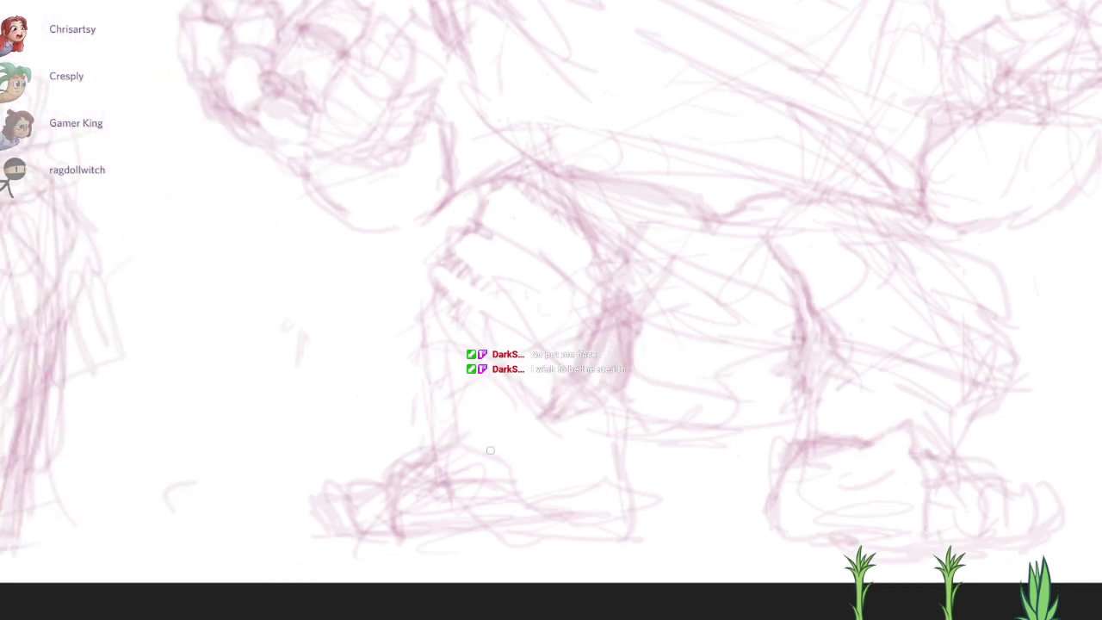
mouse_move(490, 450)
mouse_down()
mouse_move(573, 527)
mouse_move(561, 452)
mouse_move(607, 435)
mouse_move(509, 468)
mouse_move(494, 455)
mouse_up()
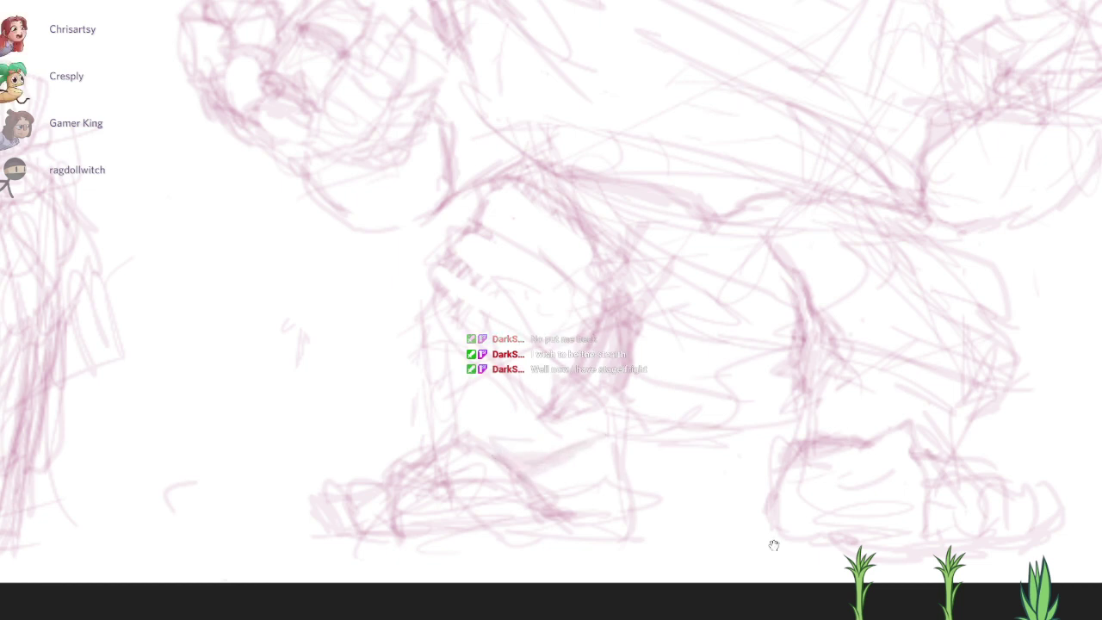
scroll(711, 396, down, 3)
drag(797, 345, 757, 415)
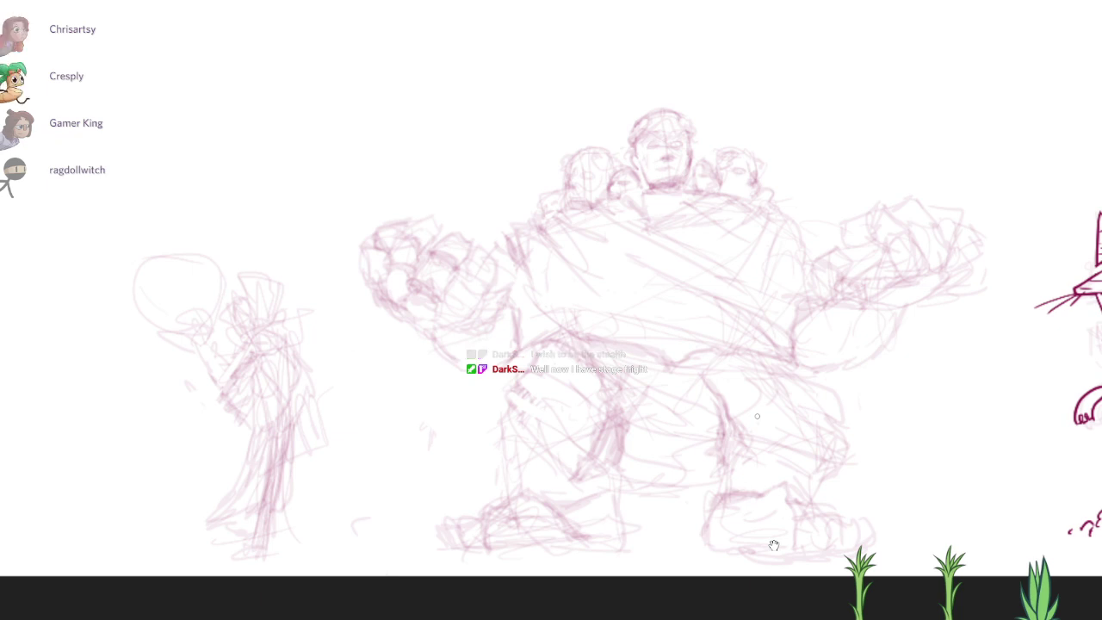
scroll(774, 545, up, 2)
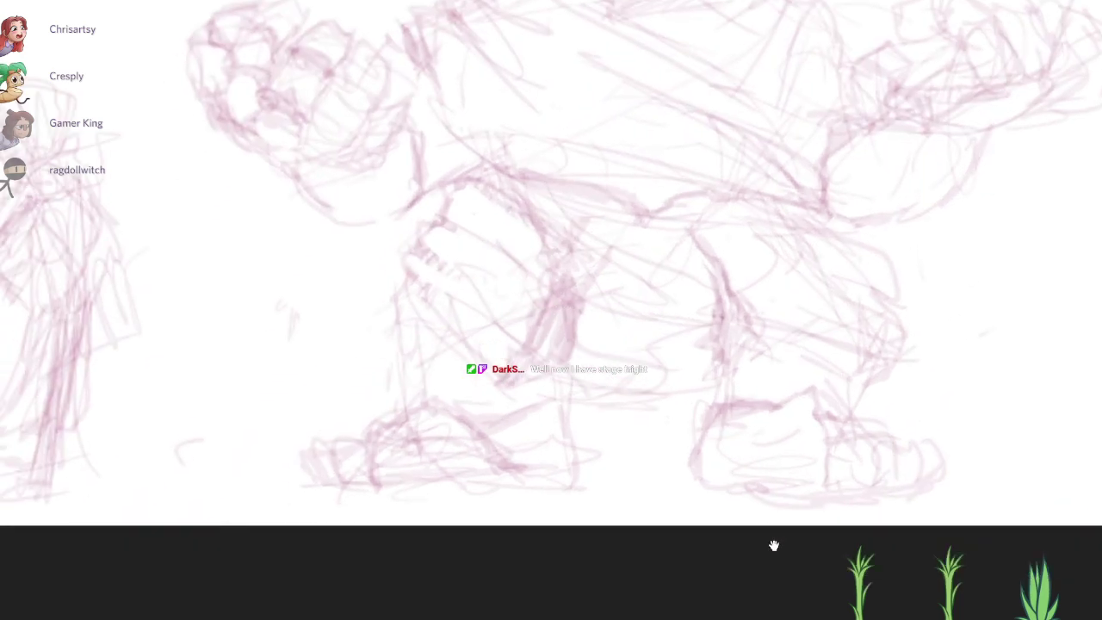
scroll(810, 443, up, 1)
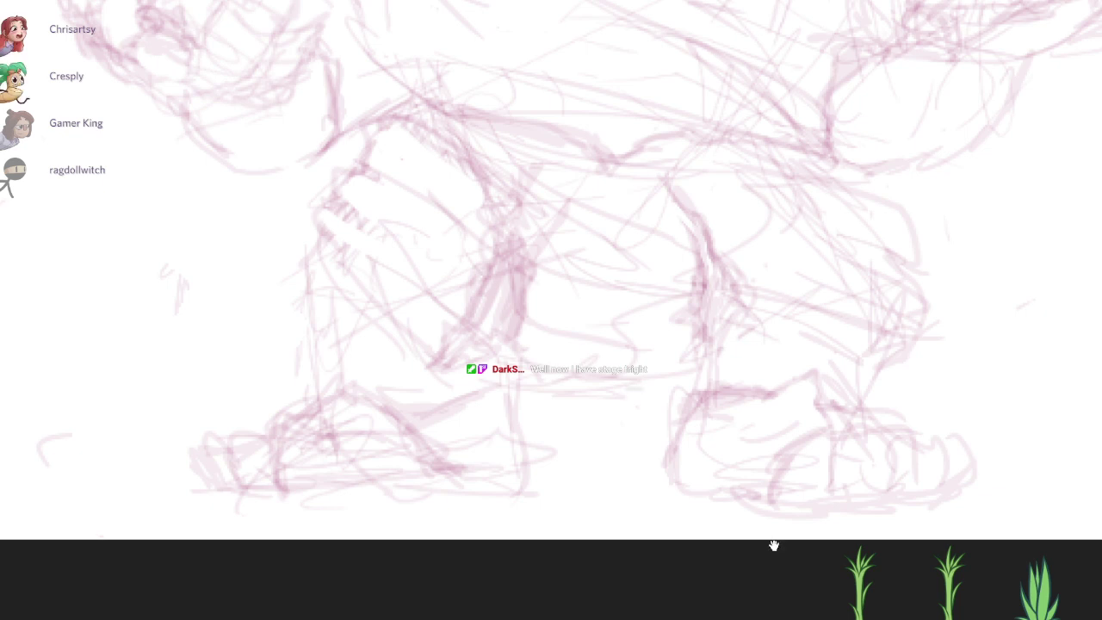
Step: Rework the bottom of the left leg's inner shading, cleaning its lower edge and redrawing the line down to the ankle
scroll(772, 543, down, 2)
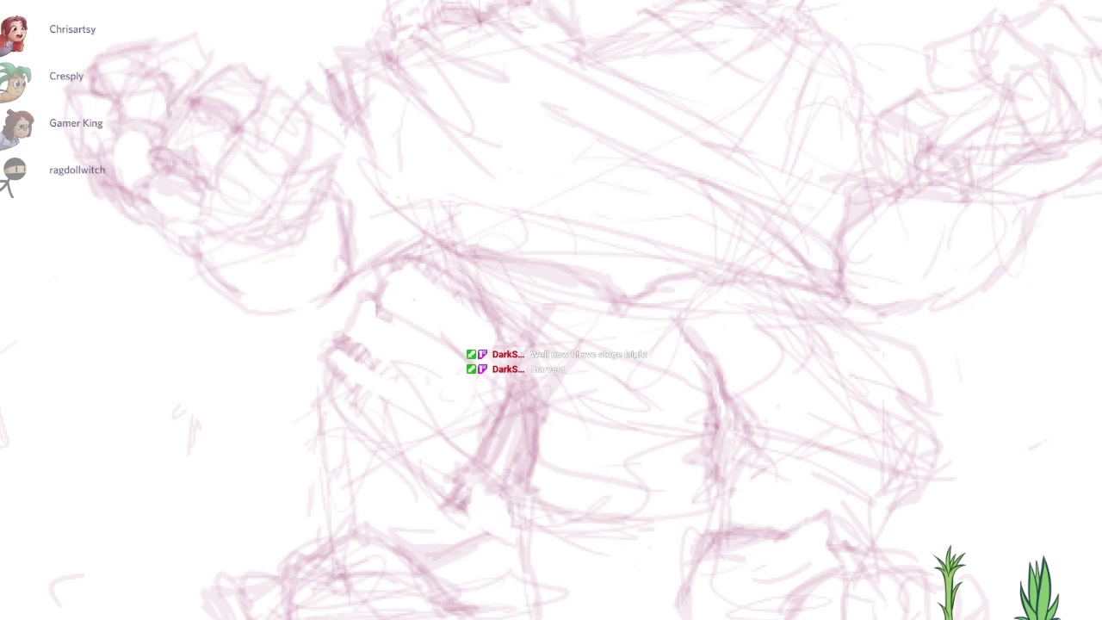
mouse_move(467, 510)
mouse_down()
mouse_move(491, 505)
mouse_move(479, 494)
mouse_move(498, 460)
mouse_move(490, 527)
mouse_up()
drag(500, 489, 501, 544)
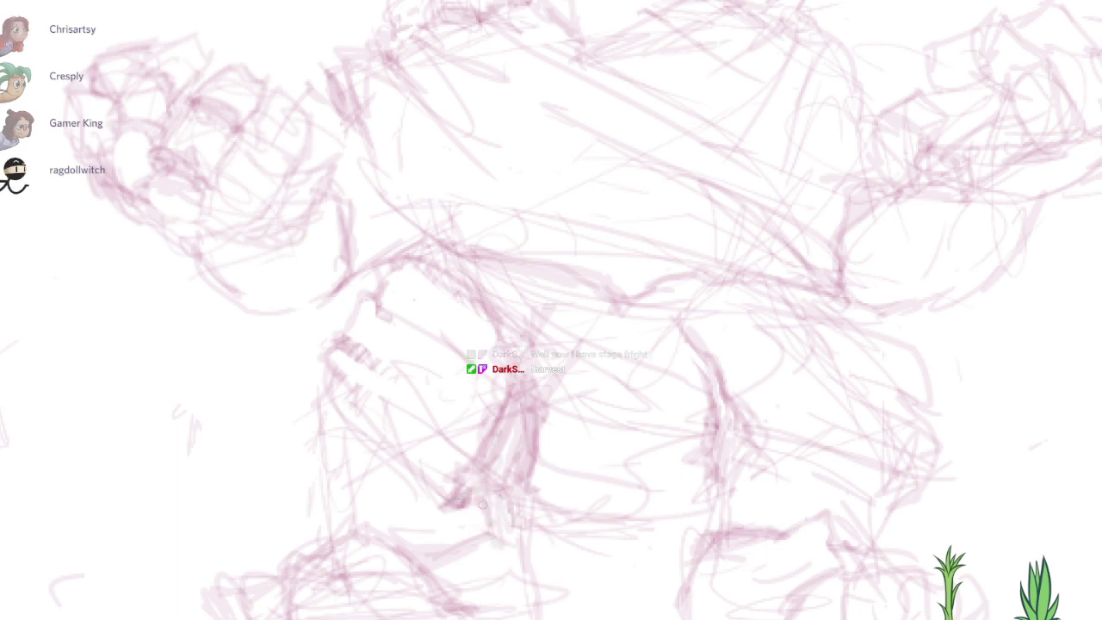
mouse_move(483, 505)
mouse_down()
mouse_move(508, 509)
mouse_move(508, 548)
mouse_move(494, 519)
mouse_move(538, 618)
mouse_up()
key(e)
key(b)
mouse_move(490, 506)
mouse_down()
mouse_move(469, 523)
mouse_move(503, 533)
mouse_move(523, 568)
mouse_up()
mouse_move(516, 531)
mouse_down()
mouse_move(431, 558)
mouse_move(518, 528)
mouse_up()
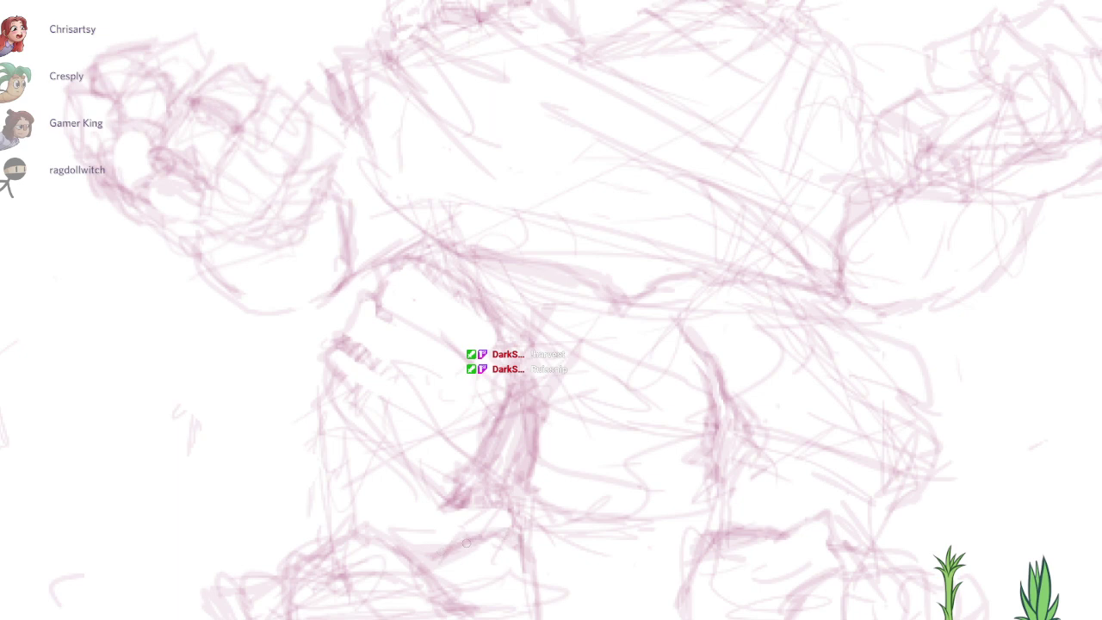
Step: Touch up the right ankle's contour above the foot and the outer edge of the left shin
drag(774, 544, 617, 445)
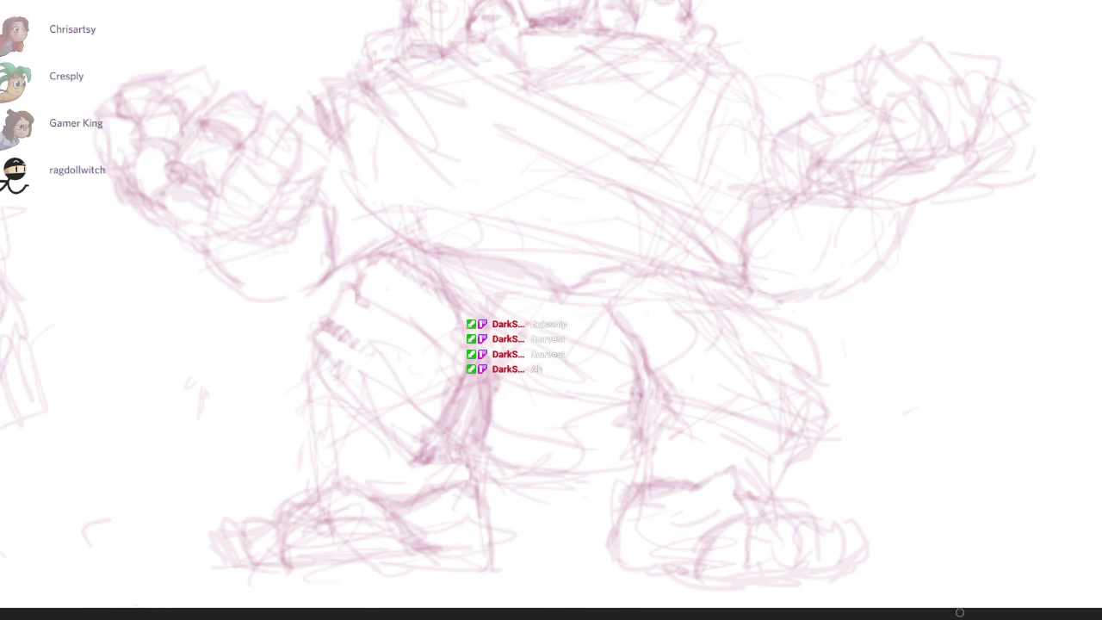
drag(735, 499, 759, 518)
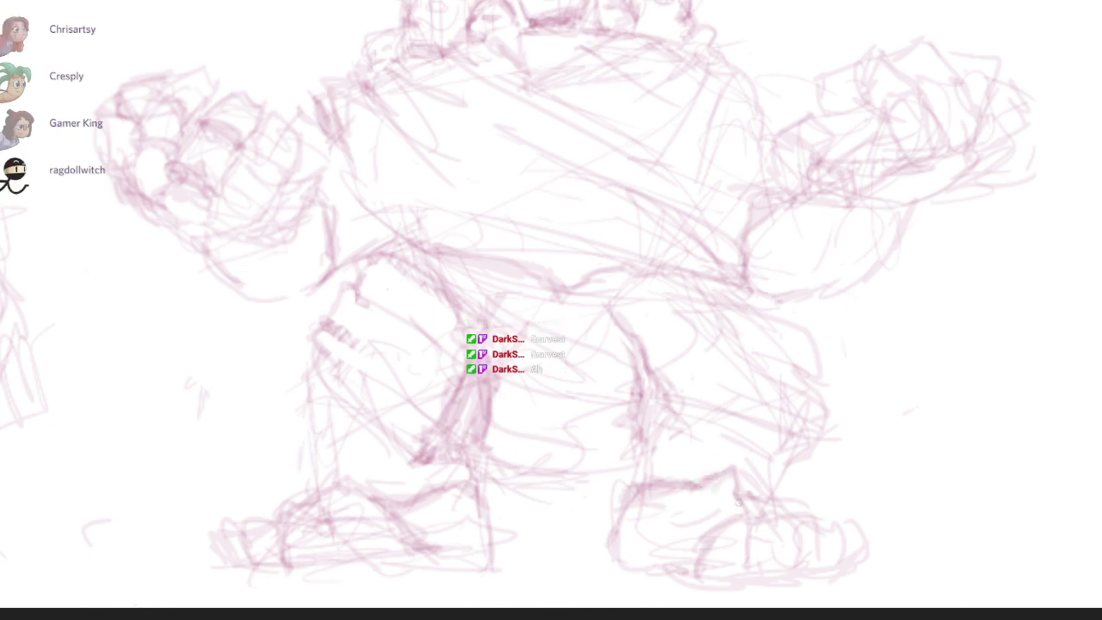
drag(346, 455, 376, 469)
mouse_move(339, 370)
mouse_down()
mouse_move(346, 407)
mouse_move(441, 466)
mouse_up()
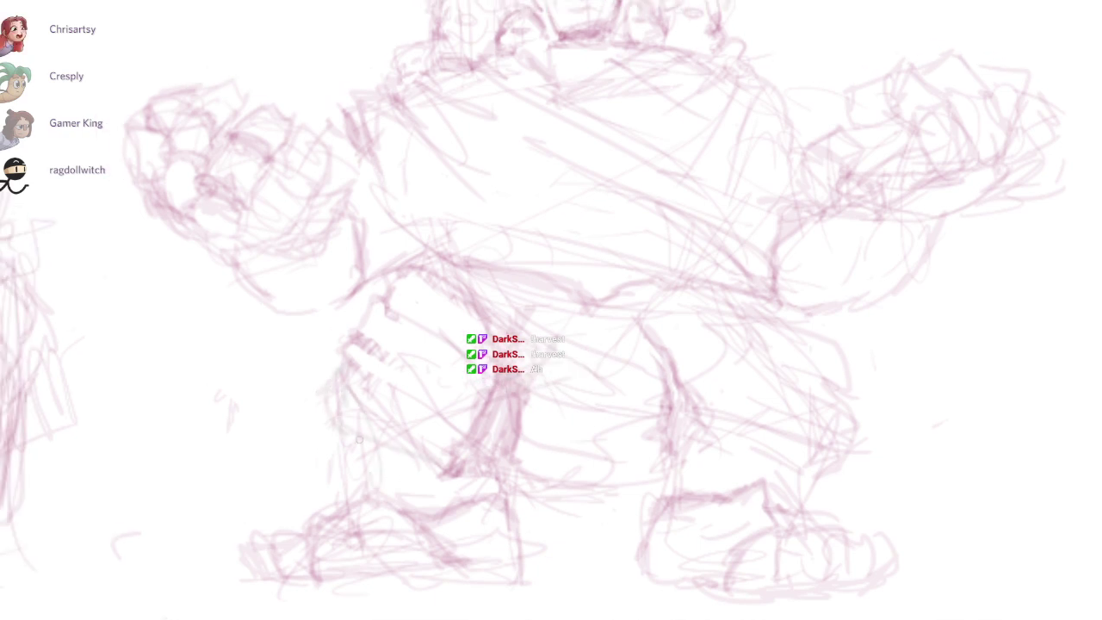
Step: Strengthen the lower hem line between the legs and arch a thick cloth edge from the left inner thigh to the waist
drag(959, 612, 953, 610)
drag(547, 489, 642, 508)
key(ctrl+z)
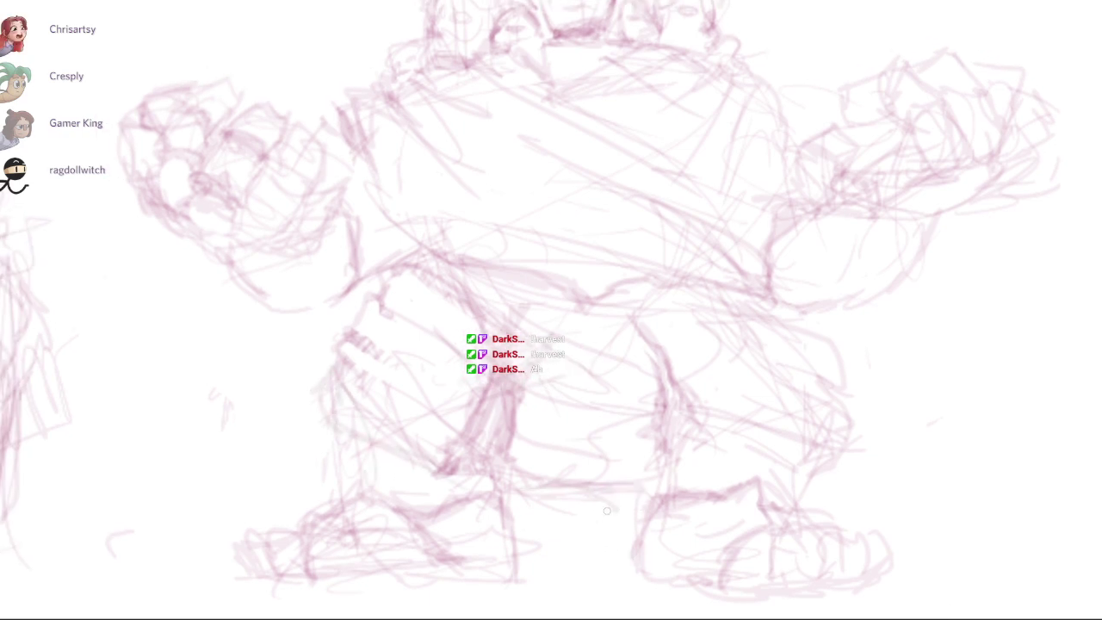
mouse_move(503, 347)
mouse_down()
mouse_move(547, 286)
mouse_move(582, 285)
mouse_move(509, 325)
mouse_up()
drag(537, 289, 513, 324)
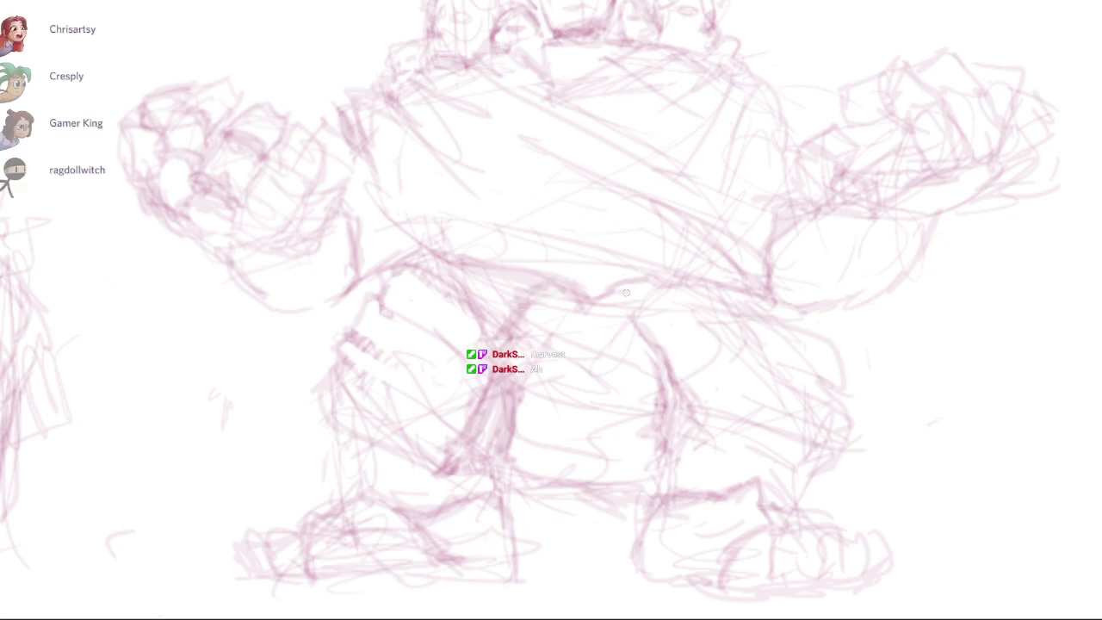
Step: Carry the arched cloth edge below the torso across to the right leg's inner contour
drag(618, 294, 578, 331)
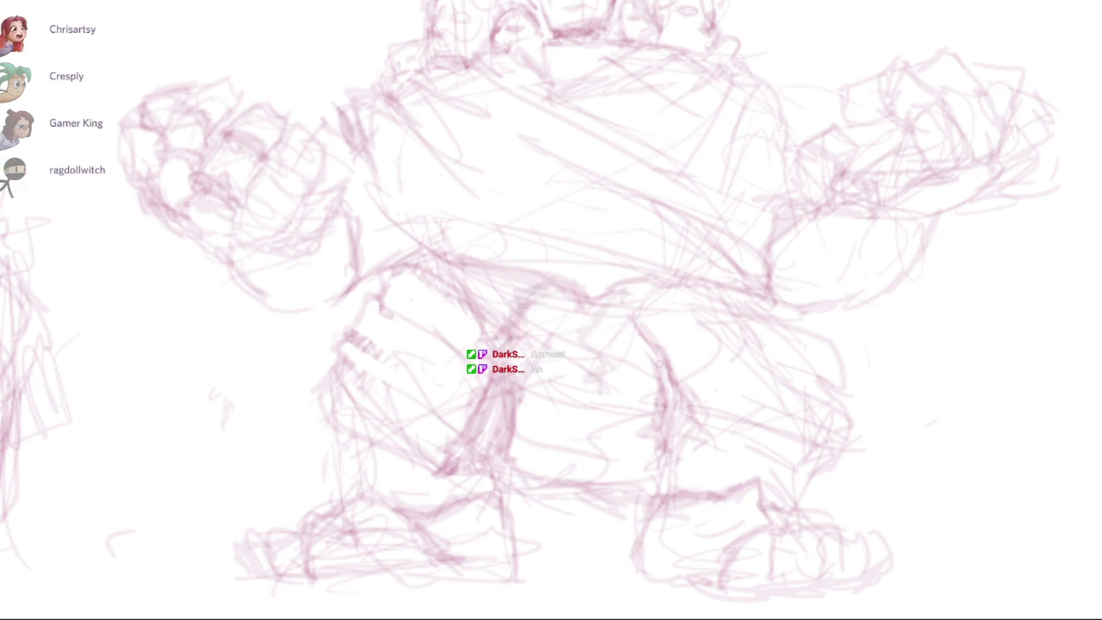
key(ctrl+z)
mouse_move(621, 287)
mouse_down()
mouse_move(661, 349)
mouse_move(658, 366)
mouse_up()
drag(924, 439, 962, 619)
mouse_move(661, 458)
mouse_down()
mouse_move(656, 485)
mouse_move(620, 467)
mouse_up()
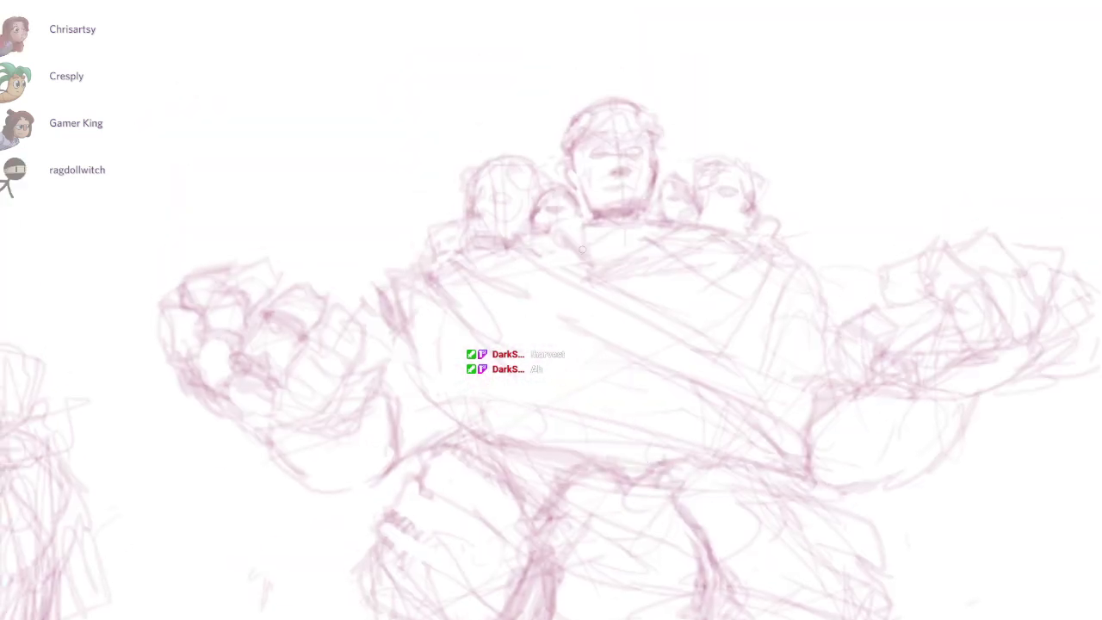
Step: Rework the right hand's thumb and wrist into clearer blocky shapes with darker contours
drag(585, 282, 663, 267)
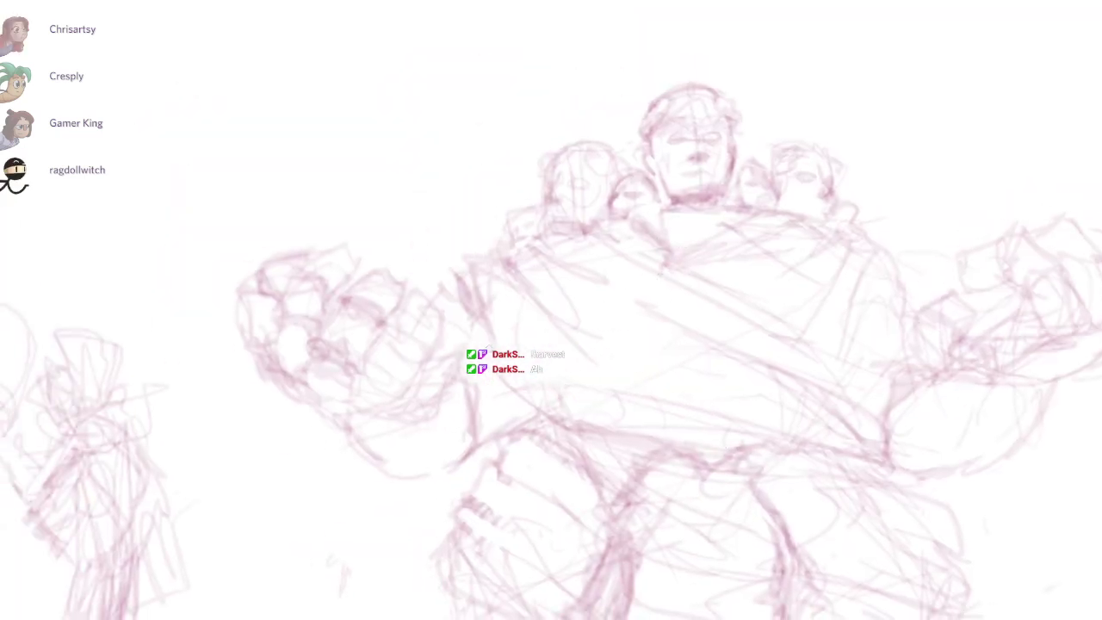
mouse_move(449, 324)
mouse_down()
mouse_move(599, 244)
mouse_move(770, 206)
mouse_up()
mouse_move(384, 237)
mouse_down()
mouse_move(432, 228)
mouse_move(444, 260)
mouse_move(424, 294)
mouse_up()
mouse_move(1100, 521)
mouse_down()
mouse_move(959, 612)
mouse_move(732, 609)
mouse_up()
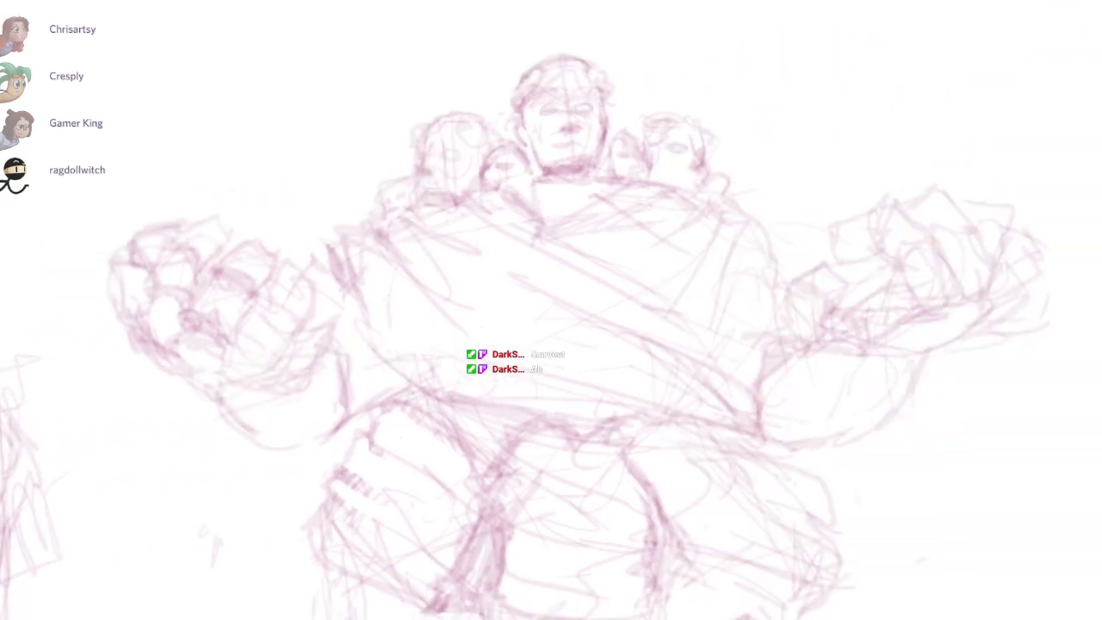
mouse_move(822, 325)
mouse_down()
mouse_move(806, 297)
mouse_move(818, 266)
mouse_move(787, 292)
mouse_move(830, 299)
mouse_up()
mouse_move(824, 253)
mouse_down()
mouse_move(837, 282)
mouse_move(786, 327)
mouse_move(796, 349)
mouse_up()
mouse_move(802, 305)
mouse_down()
mouse_move(848, 345)
mouse_move(873, 310)
mouse_move(846, 303)
mouse_move(817, 348)
mouse_move(820, 327)
mouse_move(913, 349)
mouse_up()
drag(884, 314, 908, 306)
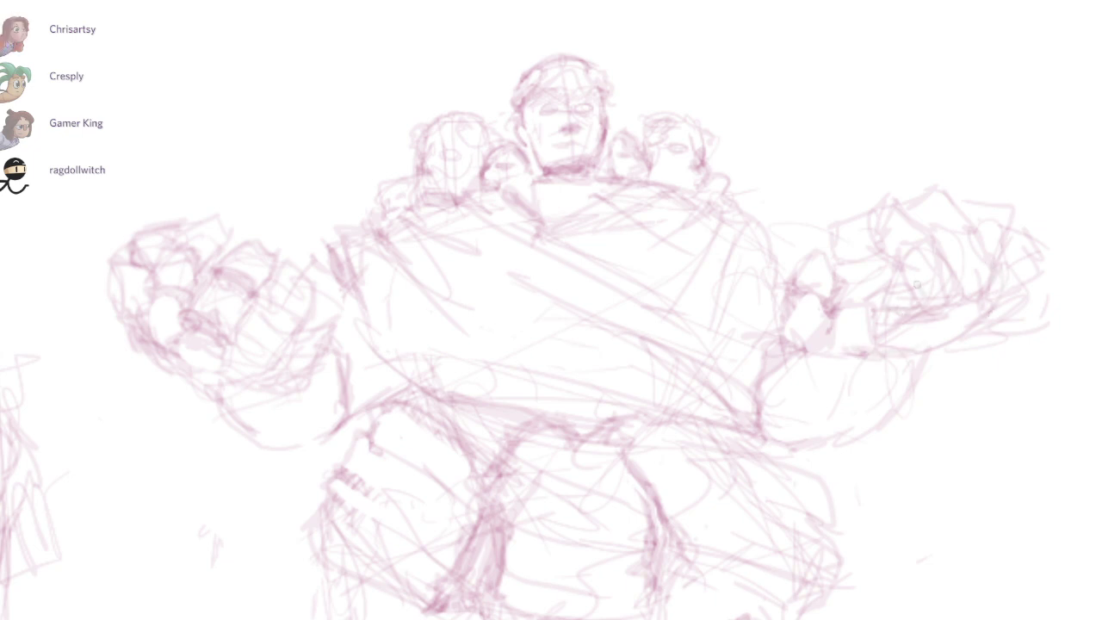
Step: Curve the finger contours on the right hand, clean up the palm's underside, and darken the crease beneath the fingers
drag(901, 253, 921, 308)
mouse_move(967, 347)
mouse_down()
mouse_move(925, 353)
mouse_move(1002, 322)
mouse_up()
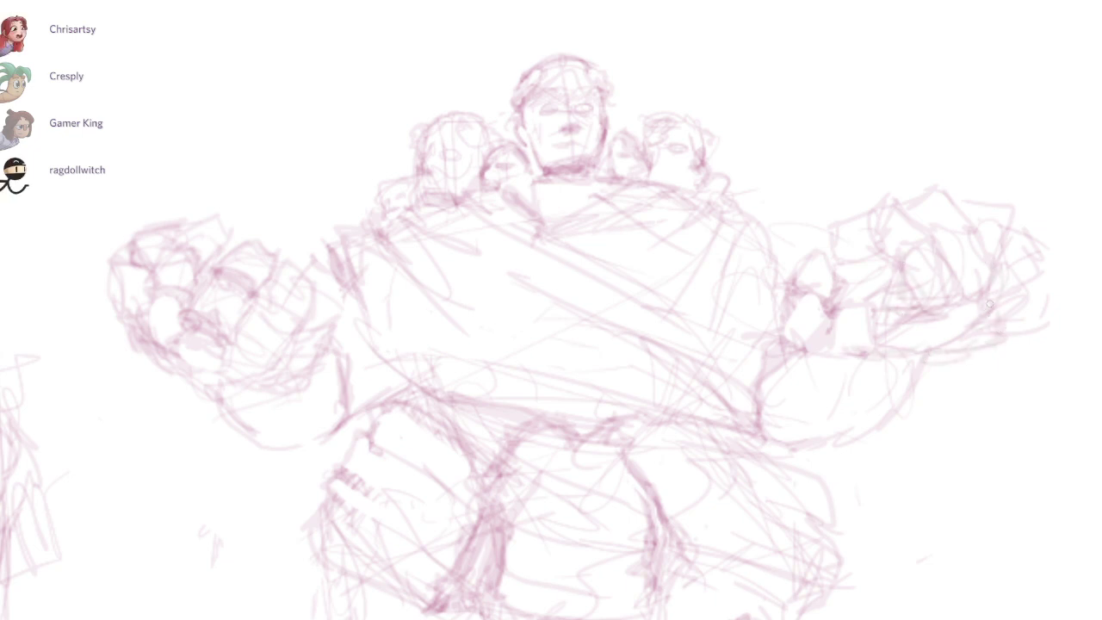
key(e)
mouse_move(890, 352)
mouse_down()
mouse_move(929, 344)
mouse_move(866, 359)
mouse_move(945, 359)
mouse_up()
key(b)
mouse_move(990, 308)
mouse_down()
mouse_move(946, 338)
mouse_move(949, 302)
mouse_move(979, 297)
mouse_move(951, 325)
mouse_move(994, 317)
mouse_move(1030, 281)
mouse_up()
key(e)
key(b)
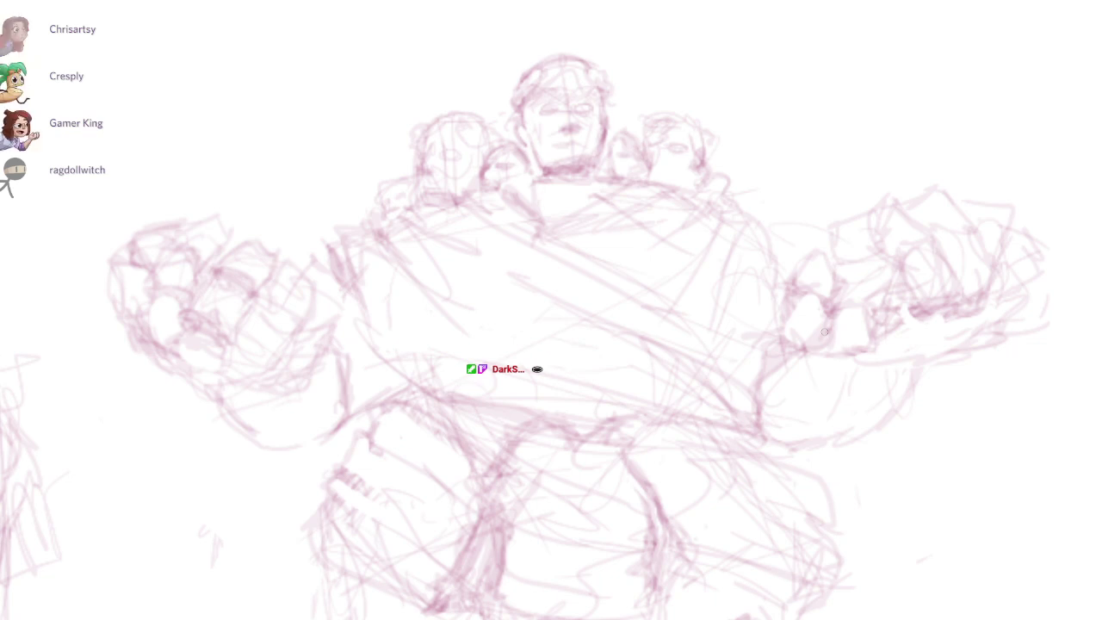
Step: Sketch a curved fold running down the robe from the right shoulder and clean up its edge
mouse_move(685, 205)
mouse_down()
mouse_move(726, 332)
mouse_move(707, 251)
mouse_move(719, 277)
mouse_move(723, 332)
mouse_up()
drag(709, 235, 723, 288)
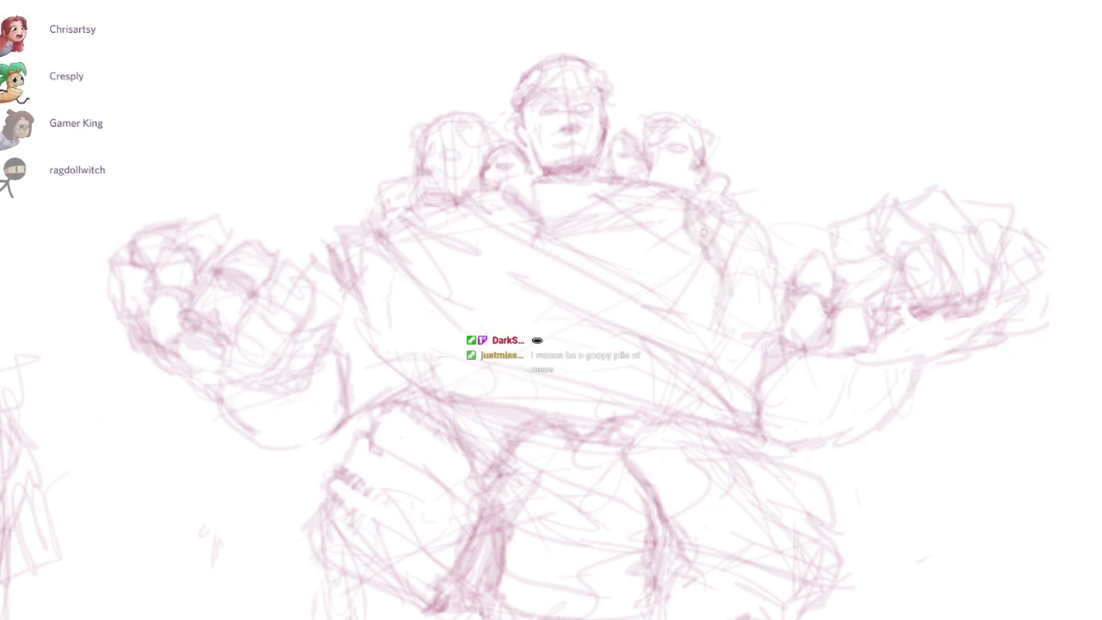
key(e)
drag(693, 199, 703, 242)
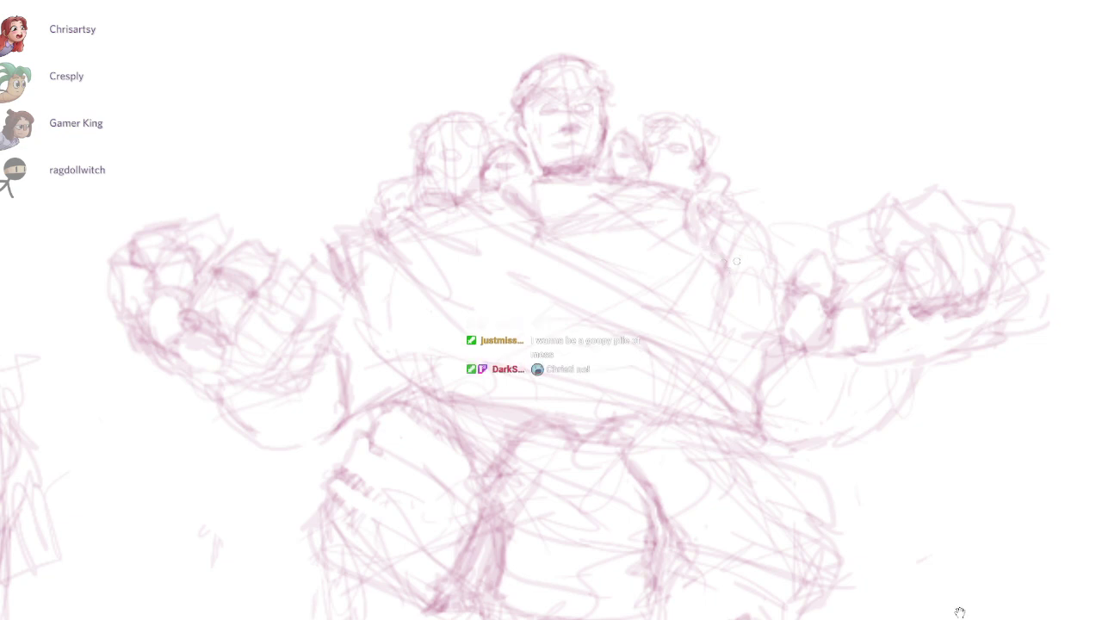
Step: Thicken the left forearm's lower contour and define the underside of the right wrist and palm
drag(881, 559, 958, 612)
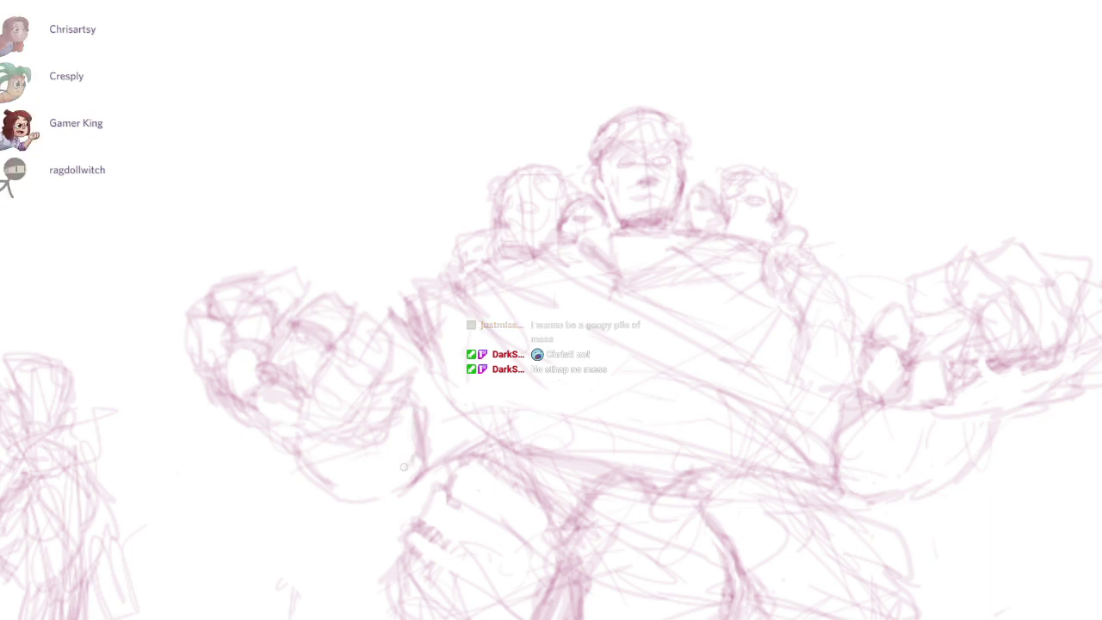
drag(597, 419, 551, 407)
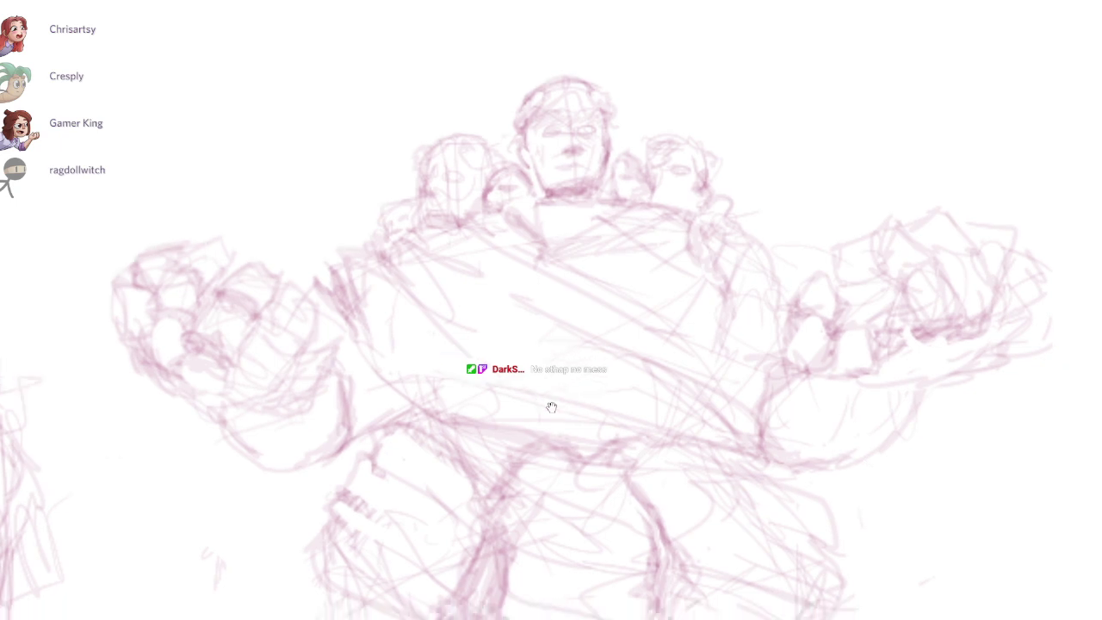
mouse_move(847, 388)
mouse_down()
mouse_move(886, 393)
mouse_move(906, 380)
mouse_up()
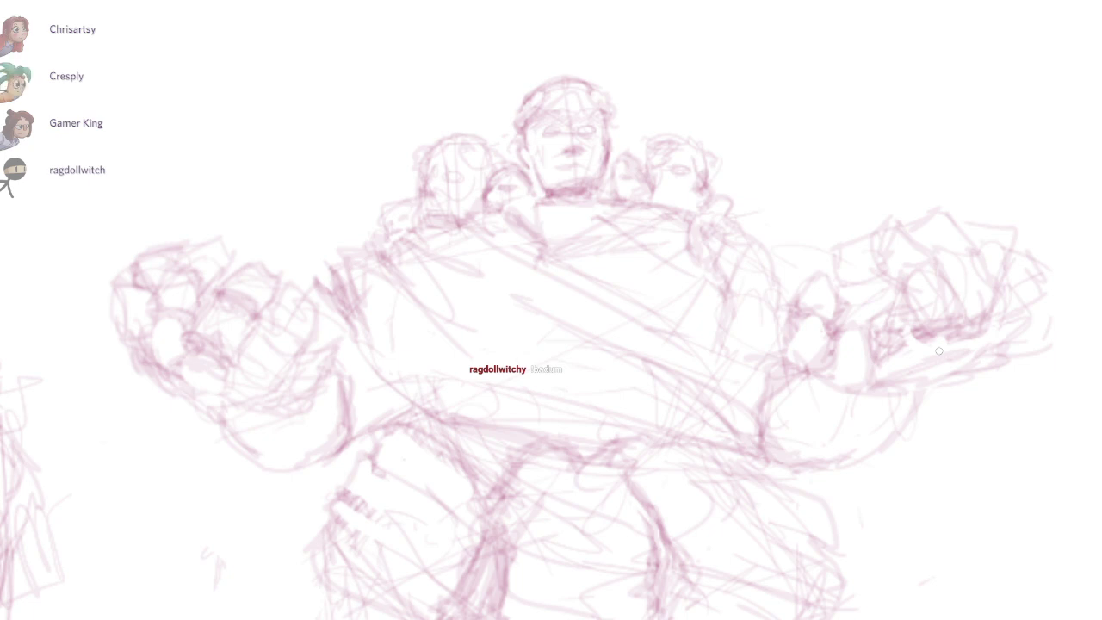
Step: Look over the green character sketches, the house on the water and the bee drawing elsewhere on the shared canvas
drag(650, 480, 726, 343)
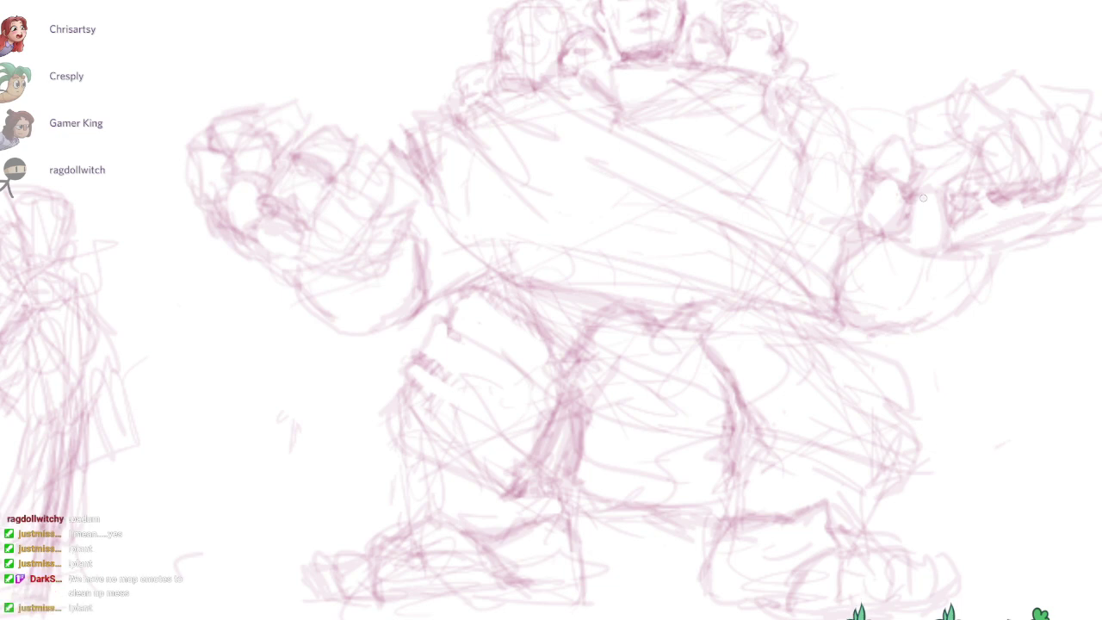
mouse_move(673, 406)
mouse_down()
mouse_move(761, 404)
mouse_move(663, 486)
mouse_up()
mouse_move(24, 172)
mouse_down()
mouse_move(572, 178)
mouse_move(922, 198)
mouse_move(894, 221)
mouse_up()
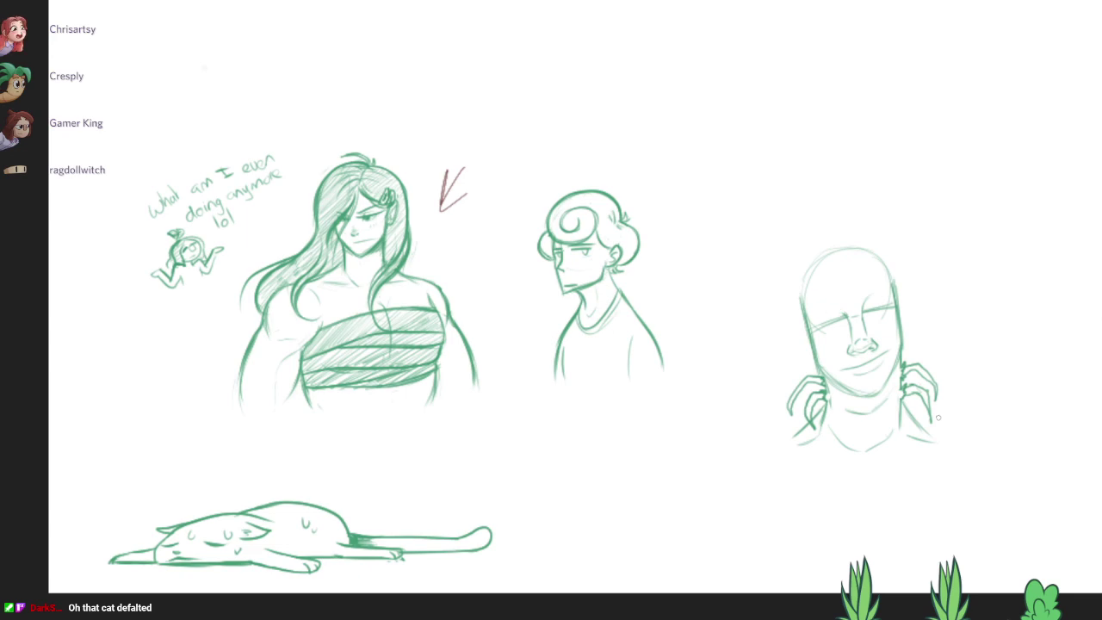
scroll(938, 417, down, 2)
drag(952, 269, 789, 534)
drag(458, 223, 507, 273)
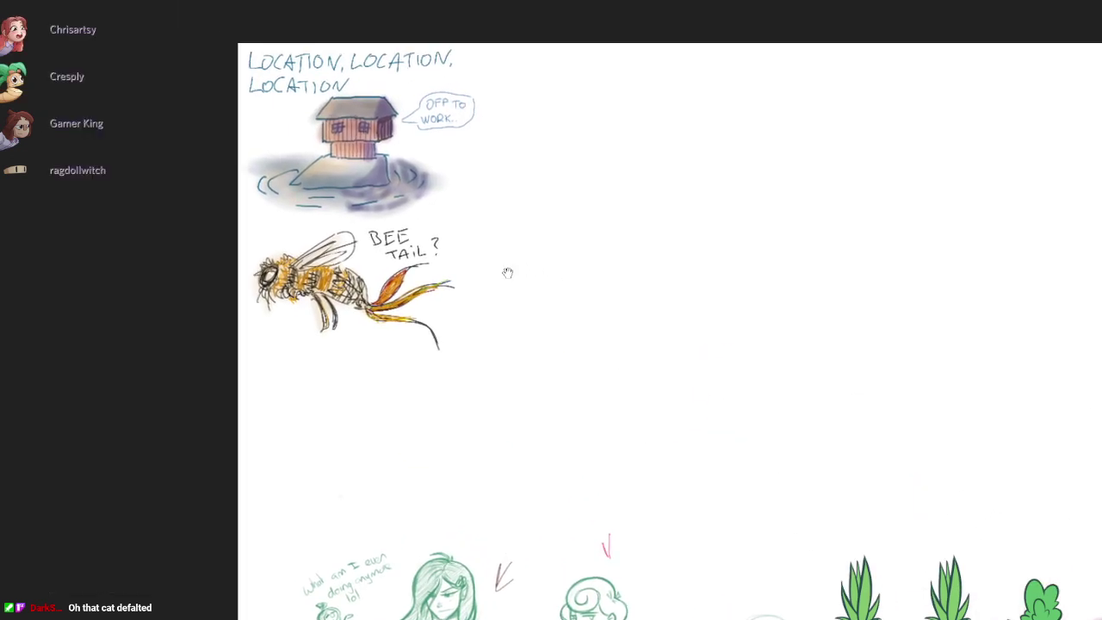
scroll(349, 239, up, 7)
scroll(384, 232, down, 1)
scroll(442, 213, down, 3)
drag(521, 178, 502, 281)
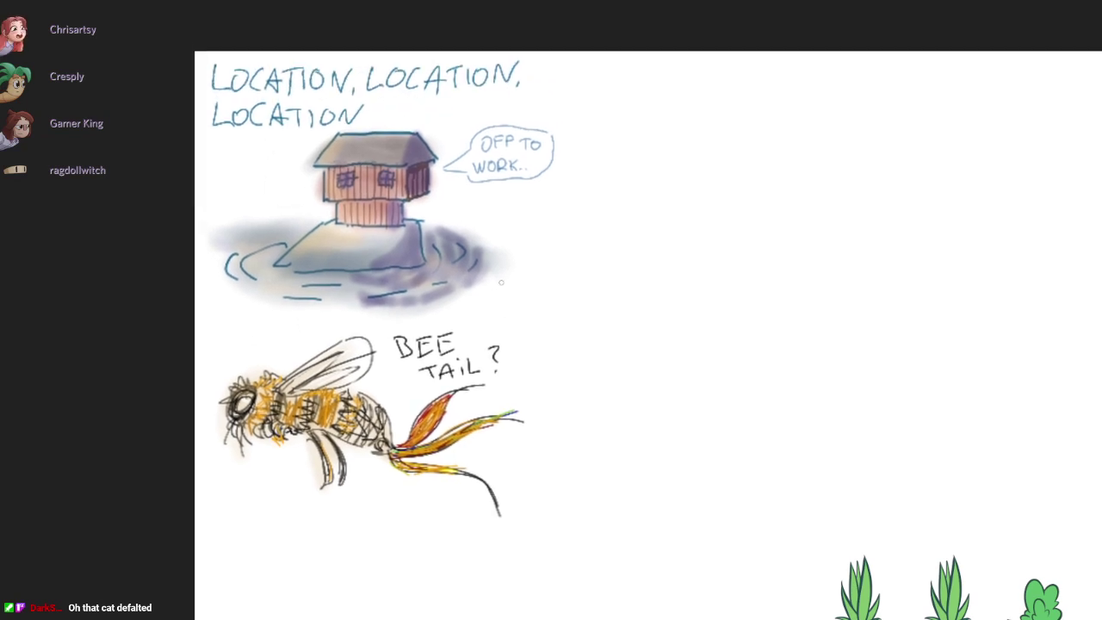
scroll(502, 281, up, 1)
drag(522, 244, 508, 229)
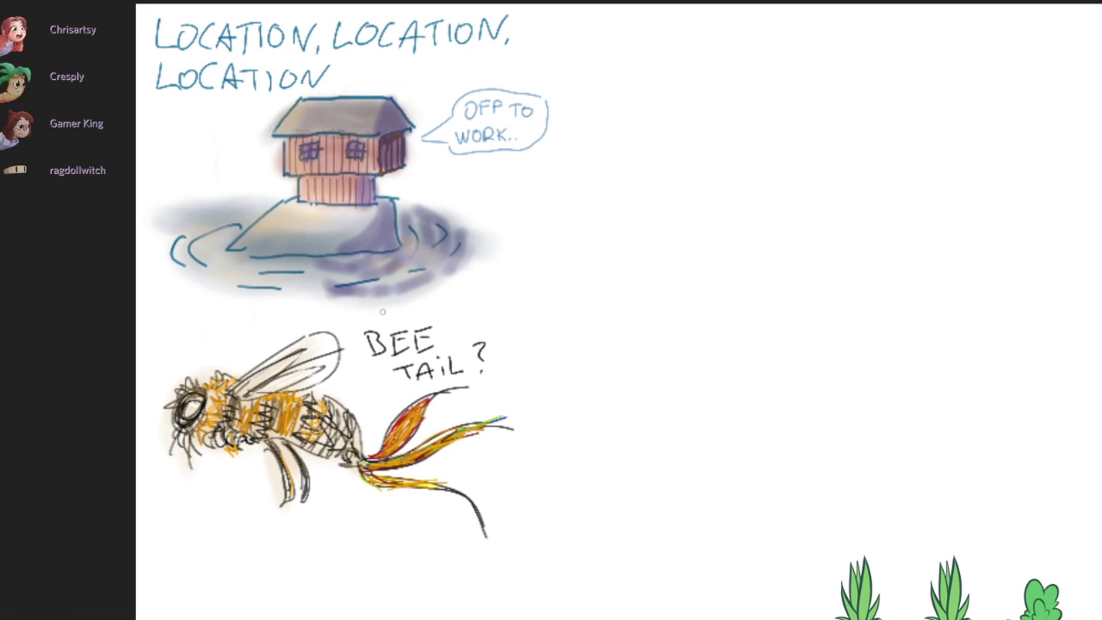
scroll(382, 312, down, 1)
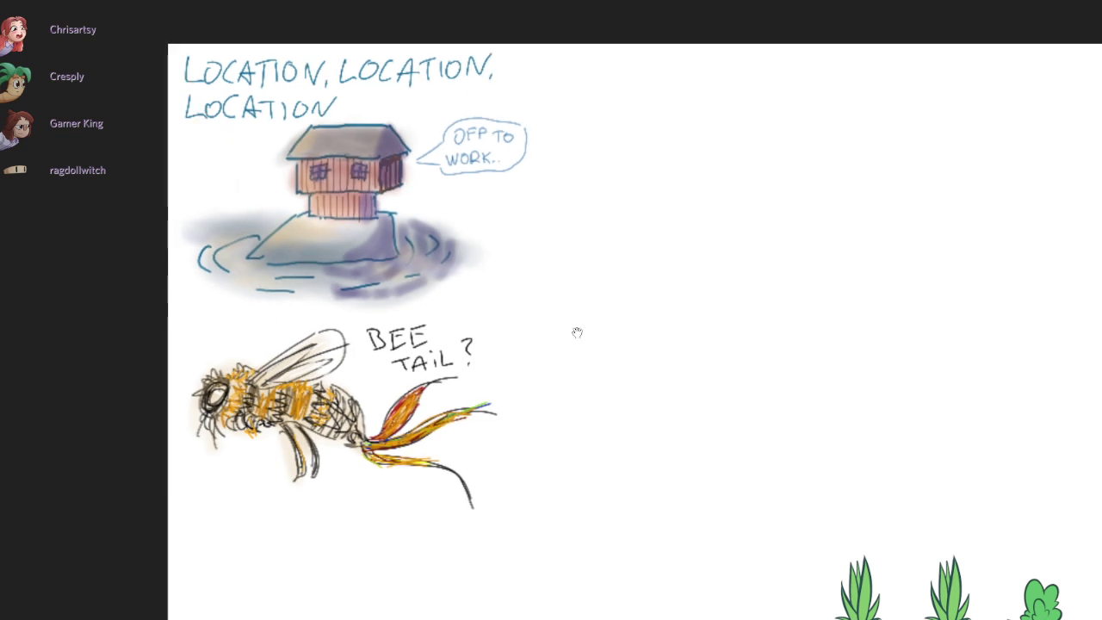
drag(577, 332, 408, 259)
scroll(486, 289, down, 2)
drag(514, 283, 506, 253)
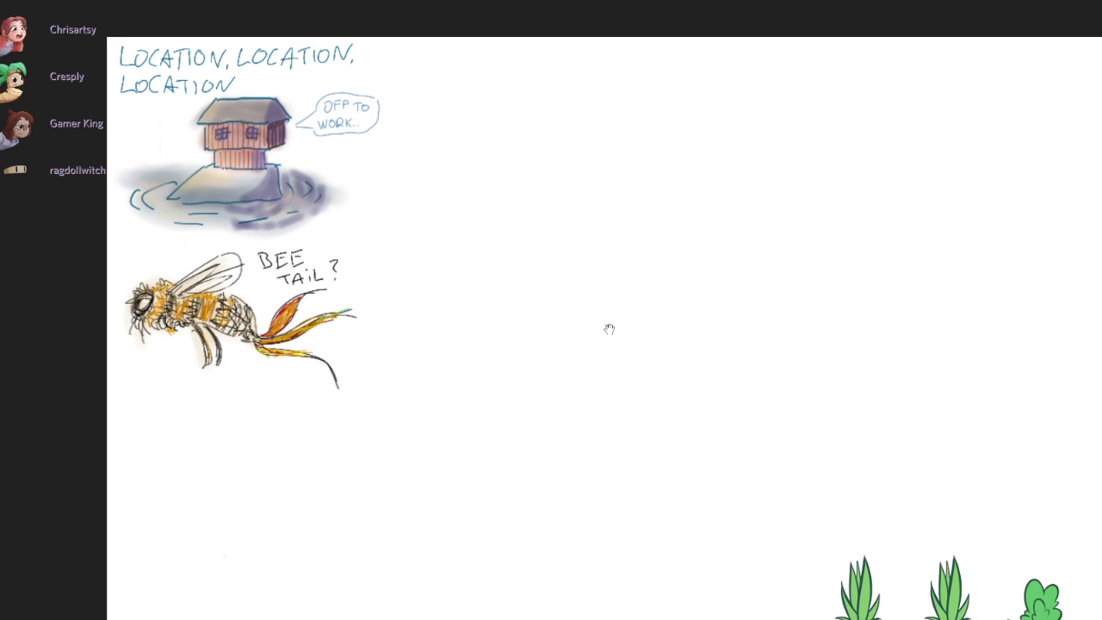
drag(608, 329, 354, 264)
scroll(455, 282, down, 1)
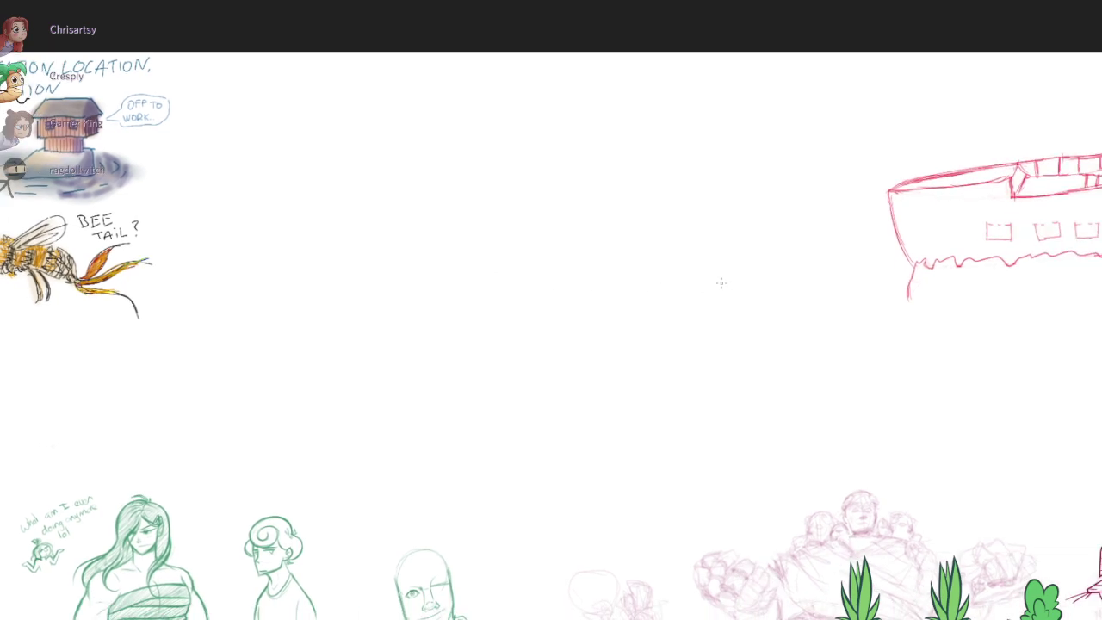
Step: Examine the green sketch of a bald head with claw-like fingers at its neck
drag(865, 306, 718, 182)
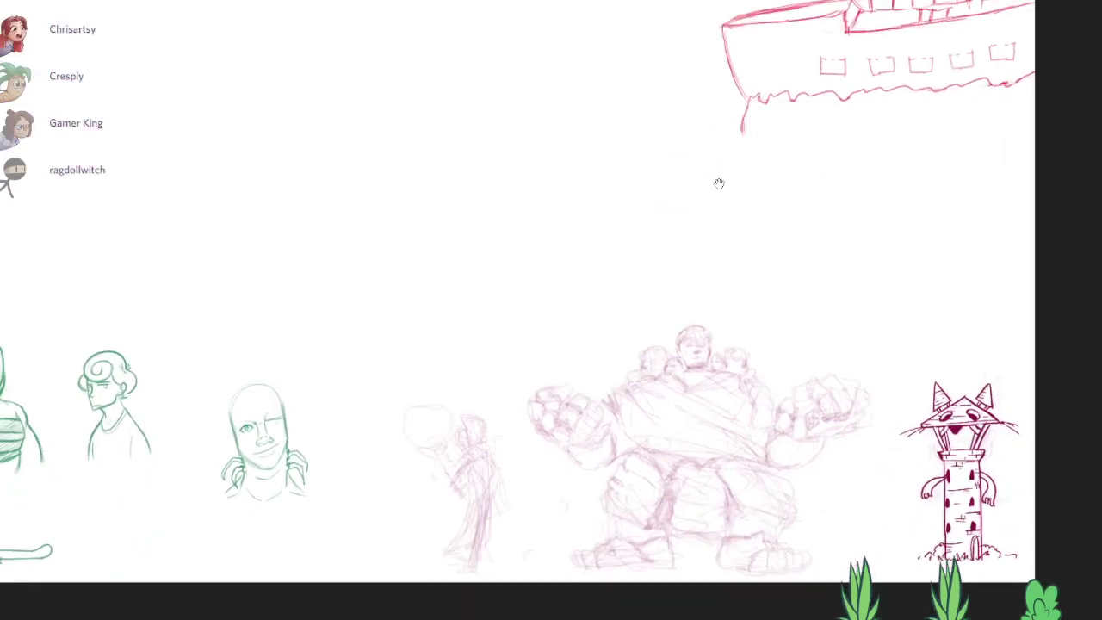
scroll(294, 454, up, 5)
drag(241, 430, 467, 393)
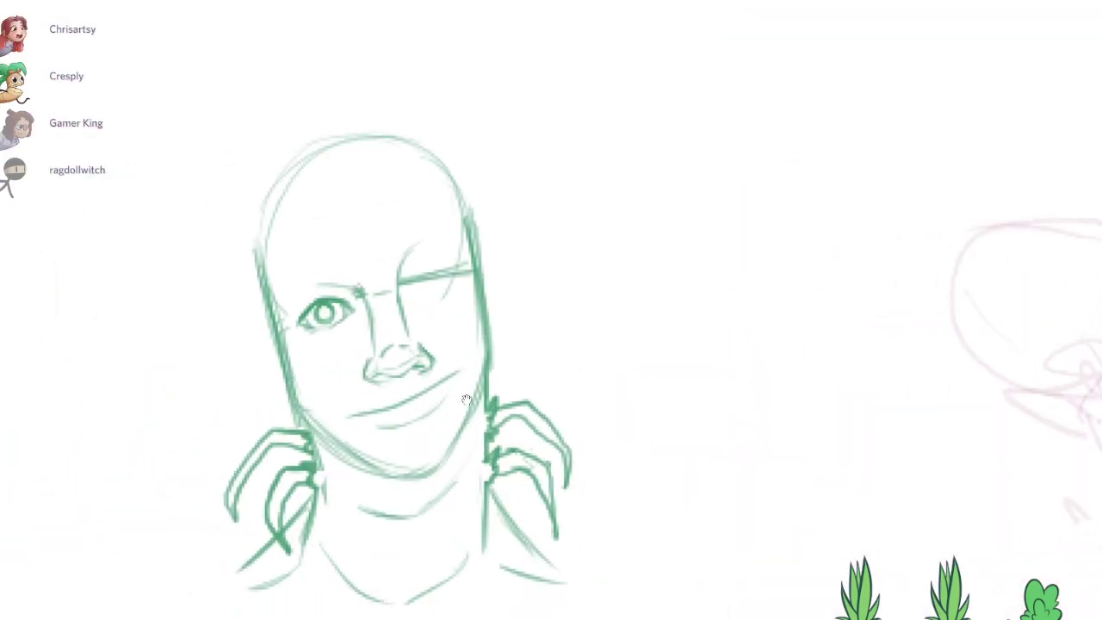
scroll(531, 374, down, 1)
drag(531, 374, 544, 337)
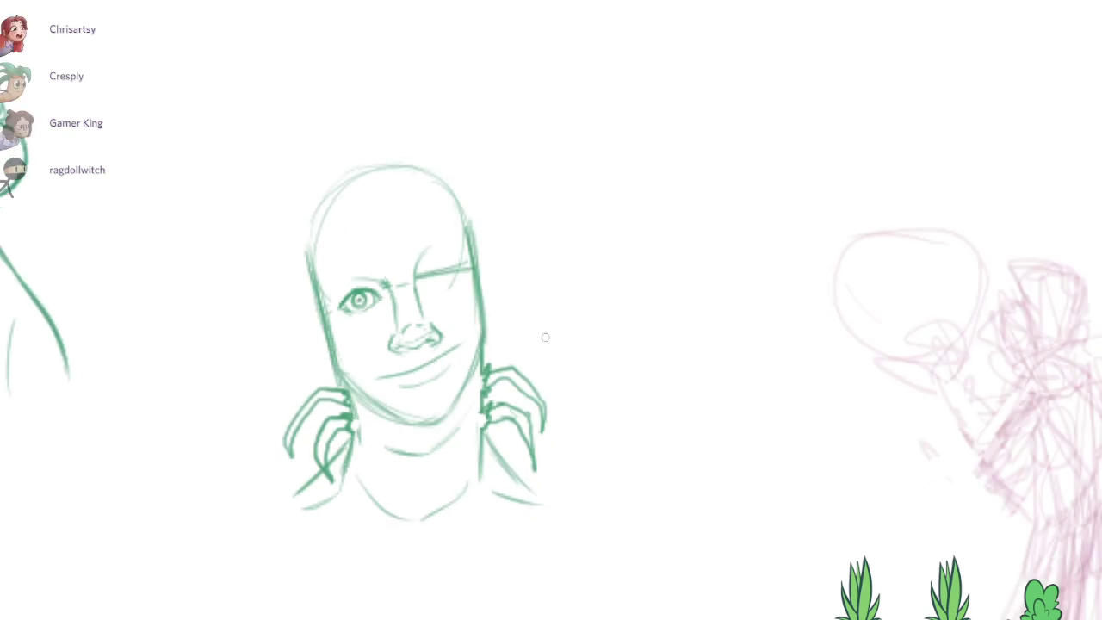
scroll(544, 337, down, 4)
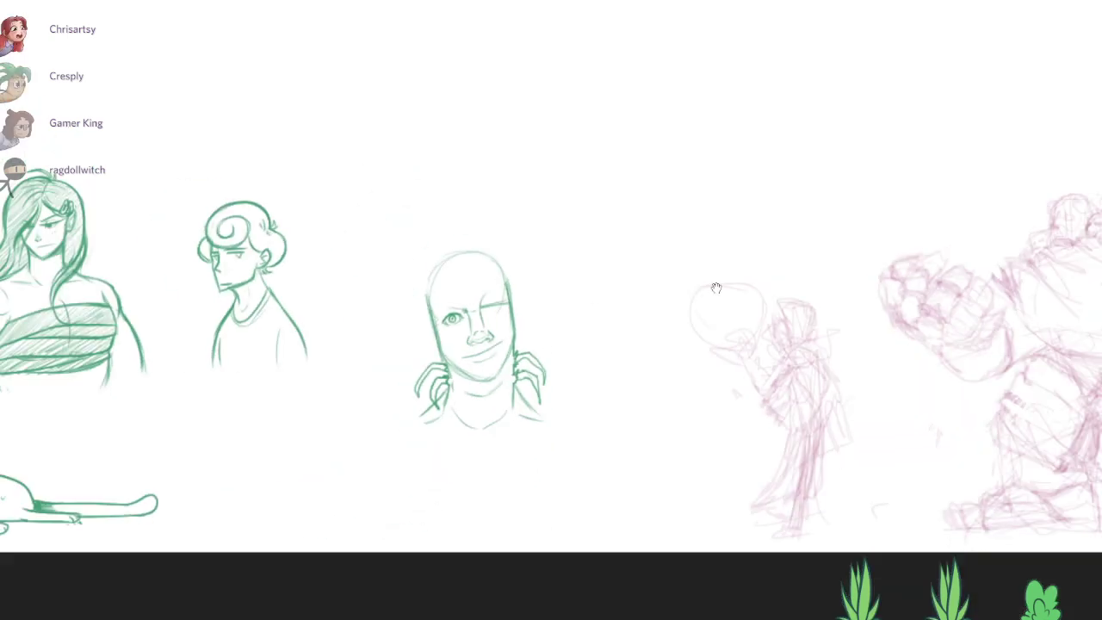
Step: Examine the red ship sketch with its mast, deck railing and row of hull windows
mouse_move(938, 192)
mouse_down()
mouse_move(523, 383)
mouse_move(892, 160)
mouse_move(740, 263)
mouse_move(298, 457)
mouse_move(347, 529)
mouse_up()
drag(474, 423, 639, 482)
scroll(790, 279, up, 2)
drag(839, 269, 823, 307)
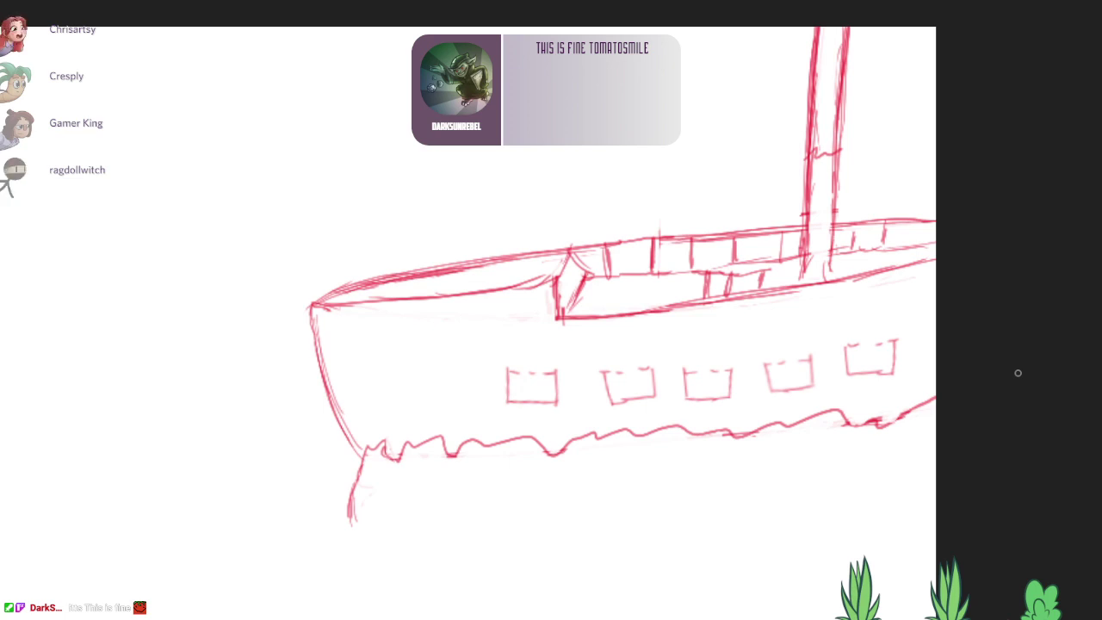
key(ctrl+shift+z)
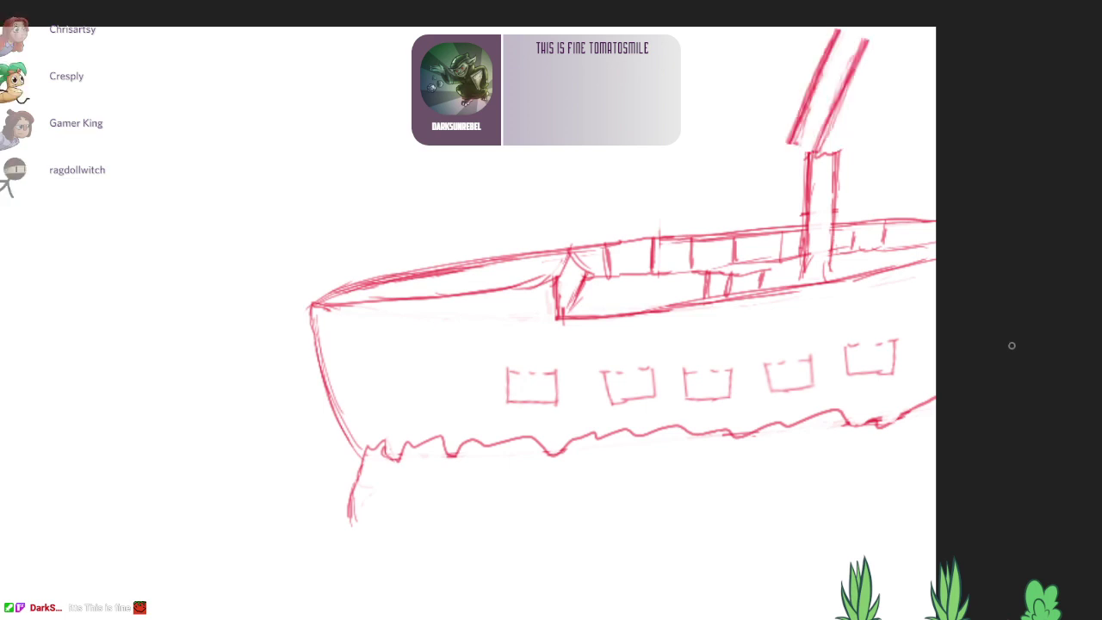
key(ctrl+shift+z)
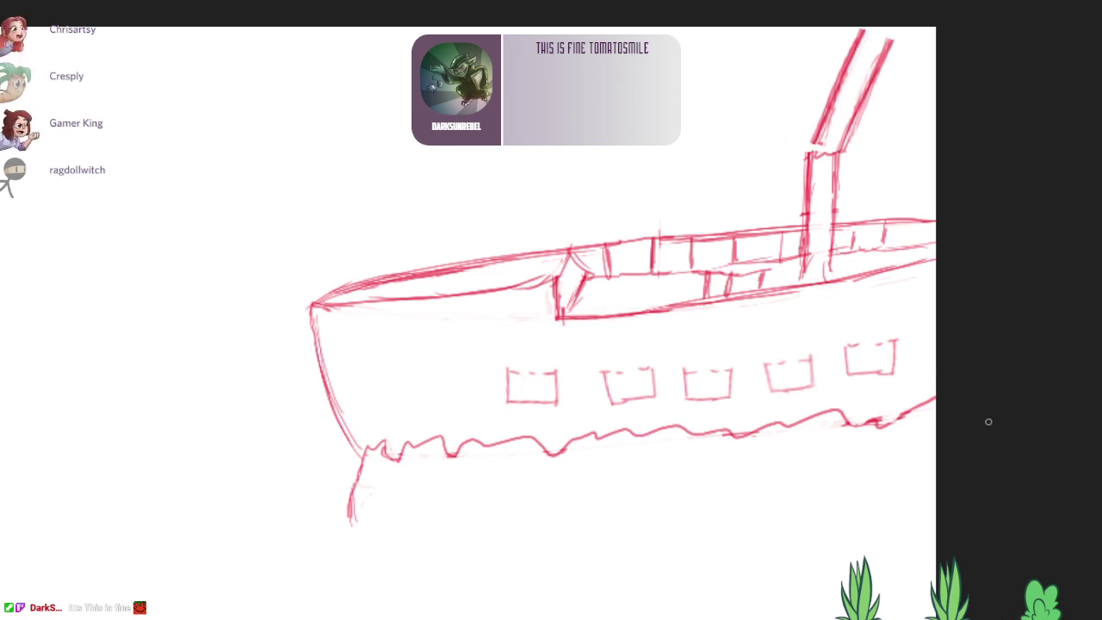
scroll(1005, 427, down, 1)
scroll(1005, 427, down, 1)
Step: Return to a close view of the small robed figure holding an orb beside the large creature
drag(654, 611, 735, 268)
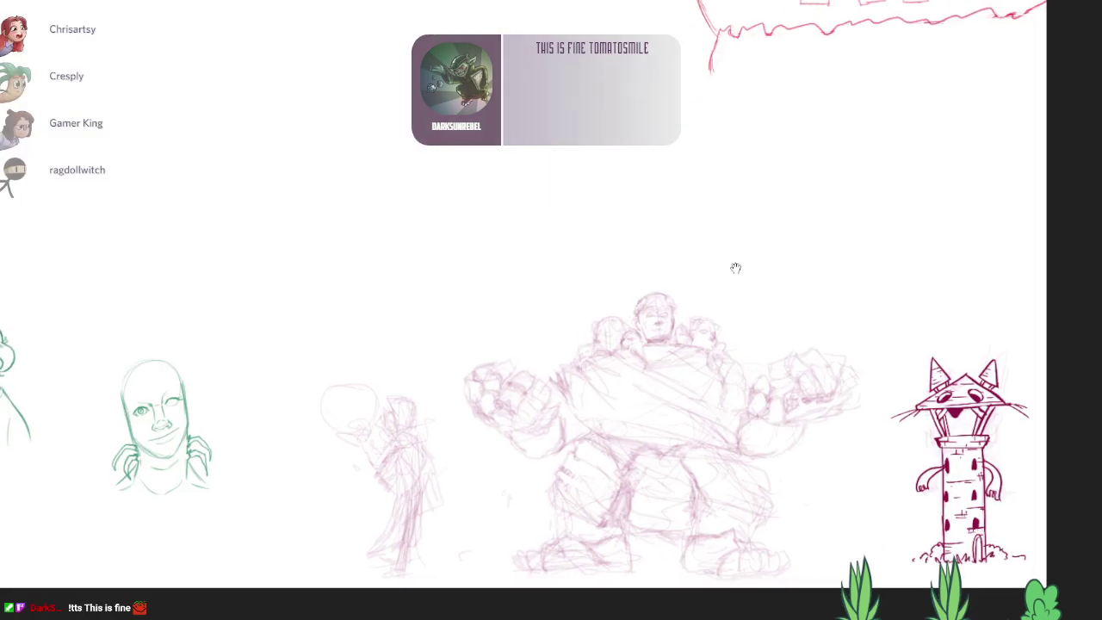
drag(691, 358, 582, 327)
drag(535, 354, 703, 287)
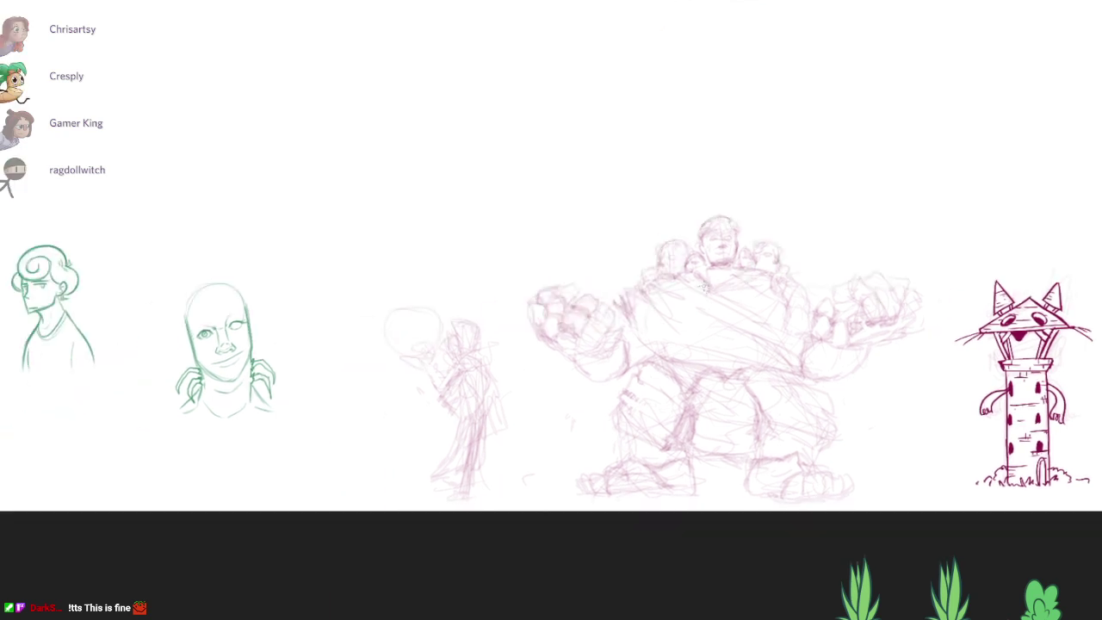
scroll(704, 286, up, 5)
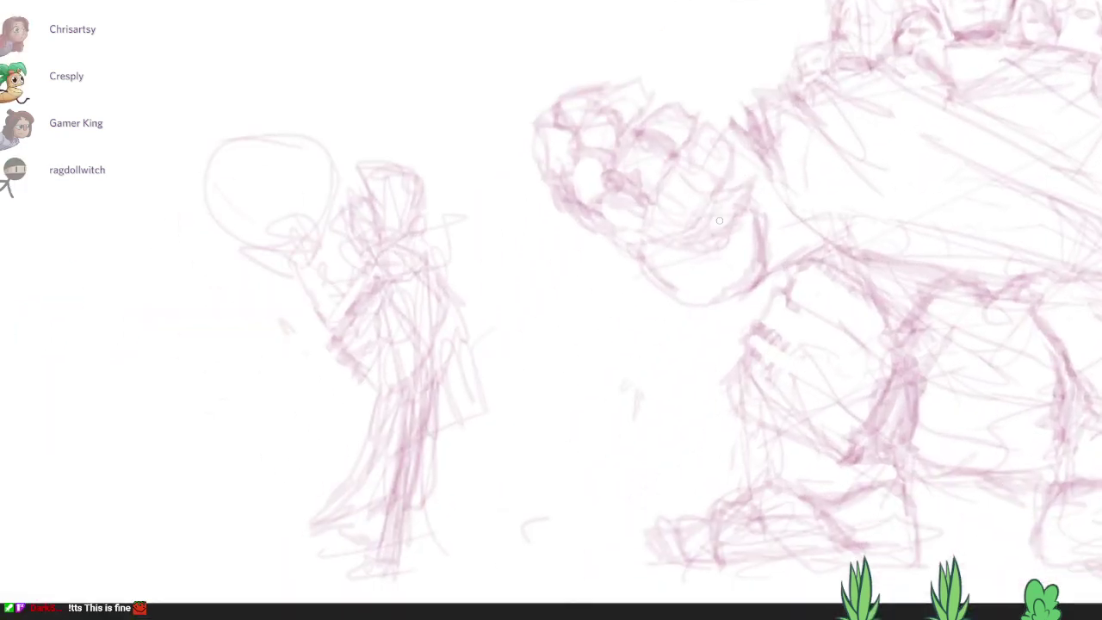
Step: Erase the sketch lines inside the small robed figure's face and behind its head, leaving a clean oval for the face
drag(692, 305, 724, 439)
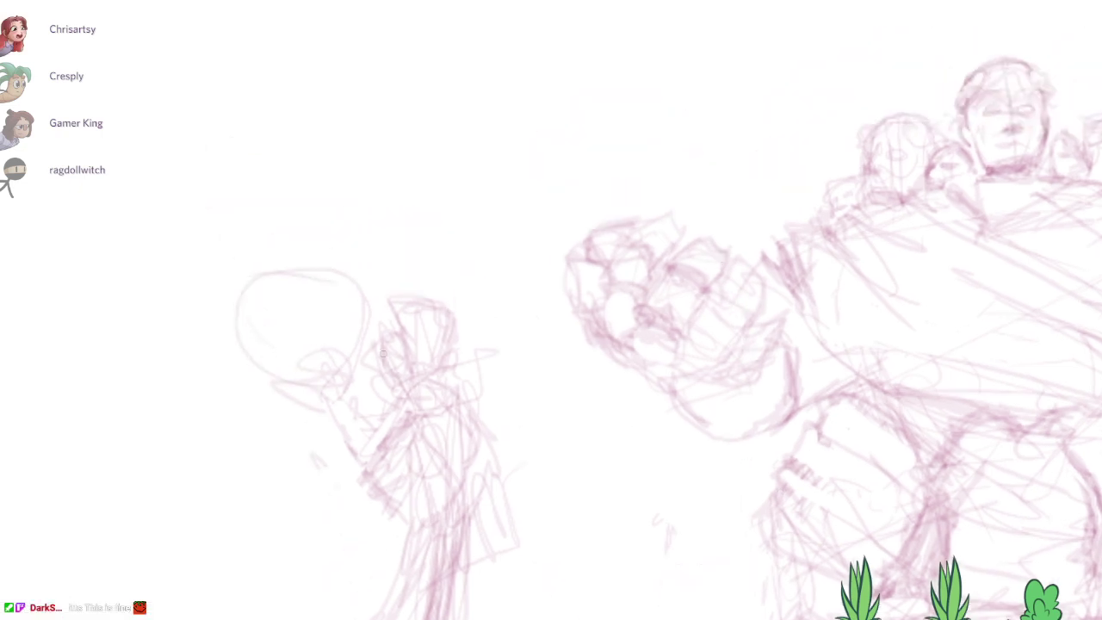
mouse_move(406, 370)
mouse_down()
mouse_move(398, 359)
mouse_move(411, 371)
mouse_up()
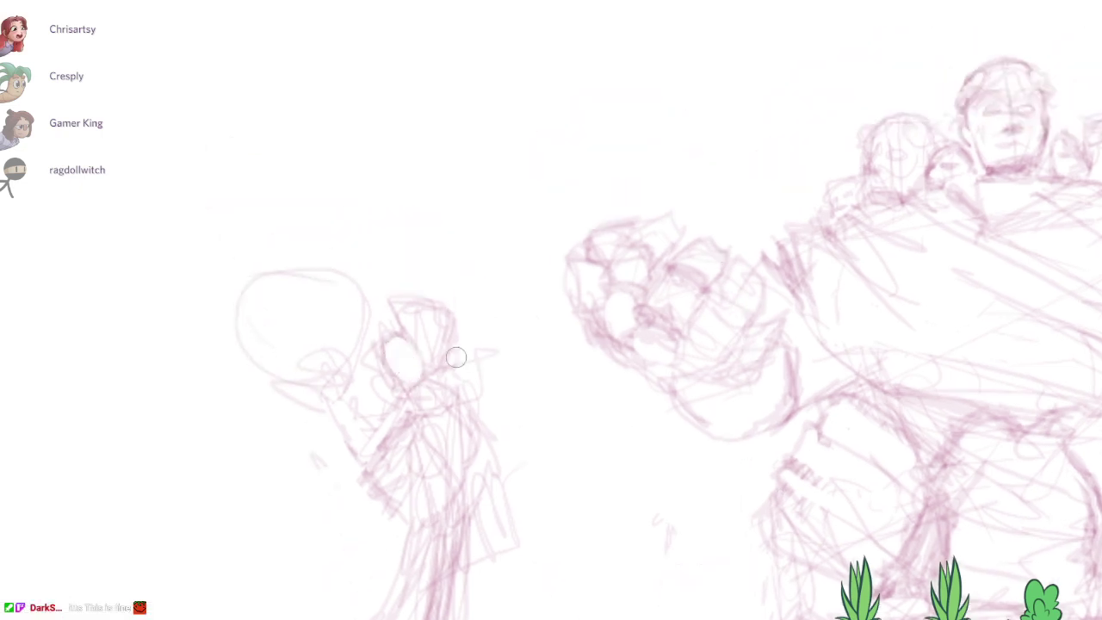
scroll(482, 318, up, 3)
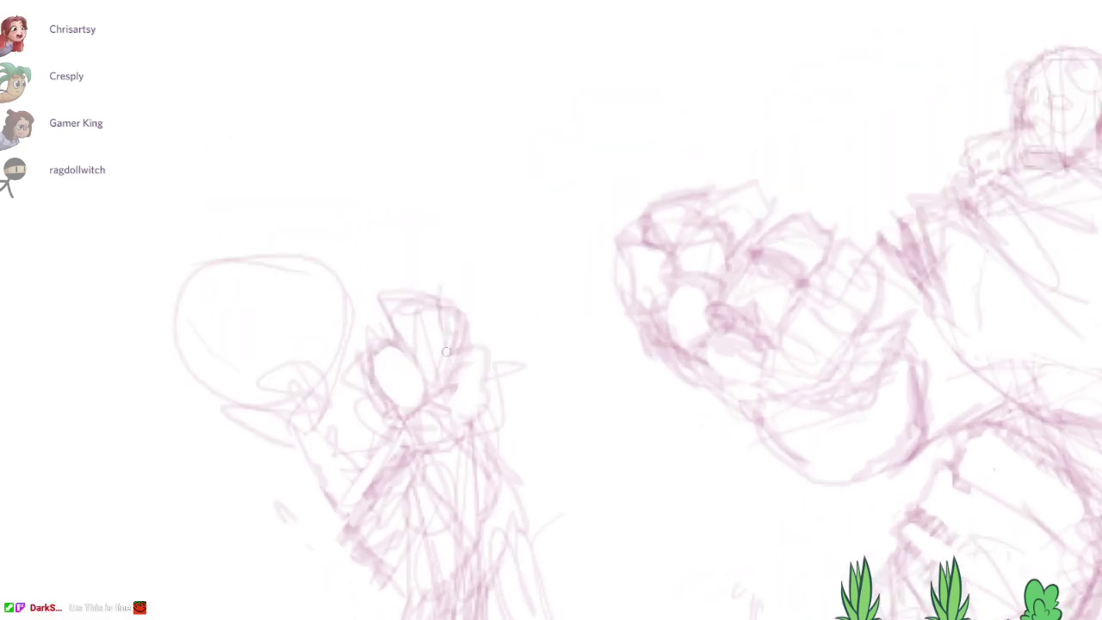
Step: Sketch a curved band across the small figure's head, try a tall plume above it, and undo the plume strokes
scroll(502, 337, up, 2)
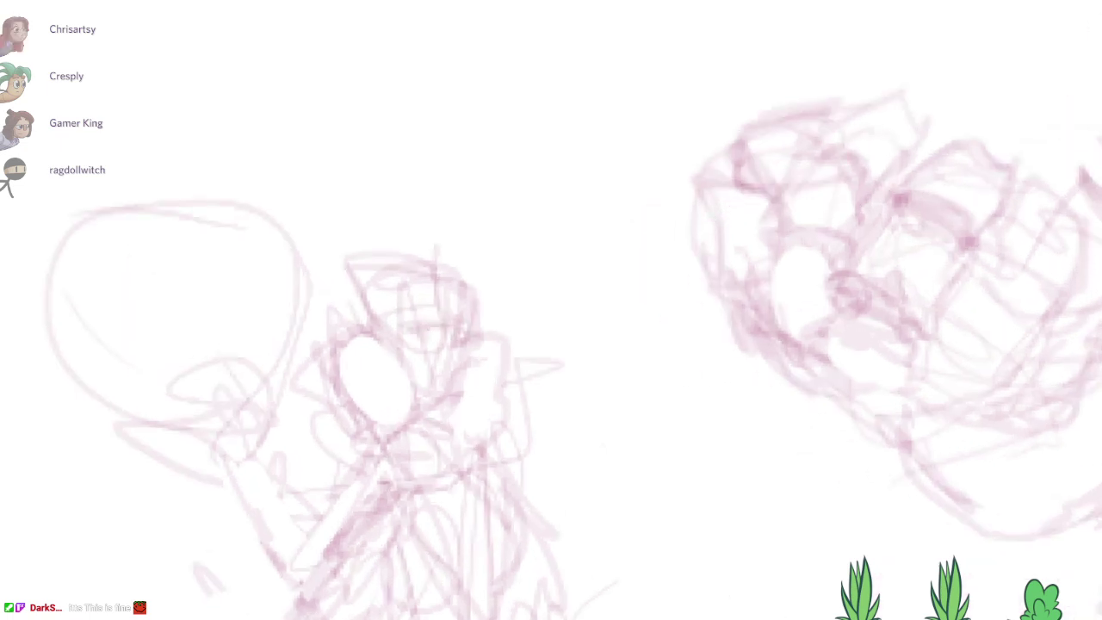
drag(347, 312, 477, 278)
mouse_move(387, 256)
mouse_down()
mouse_move(439, 265)
mouse_move(384, 96)
mouse_up()
drag(389, 138, 398, 208)
key(ctrl+z)
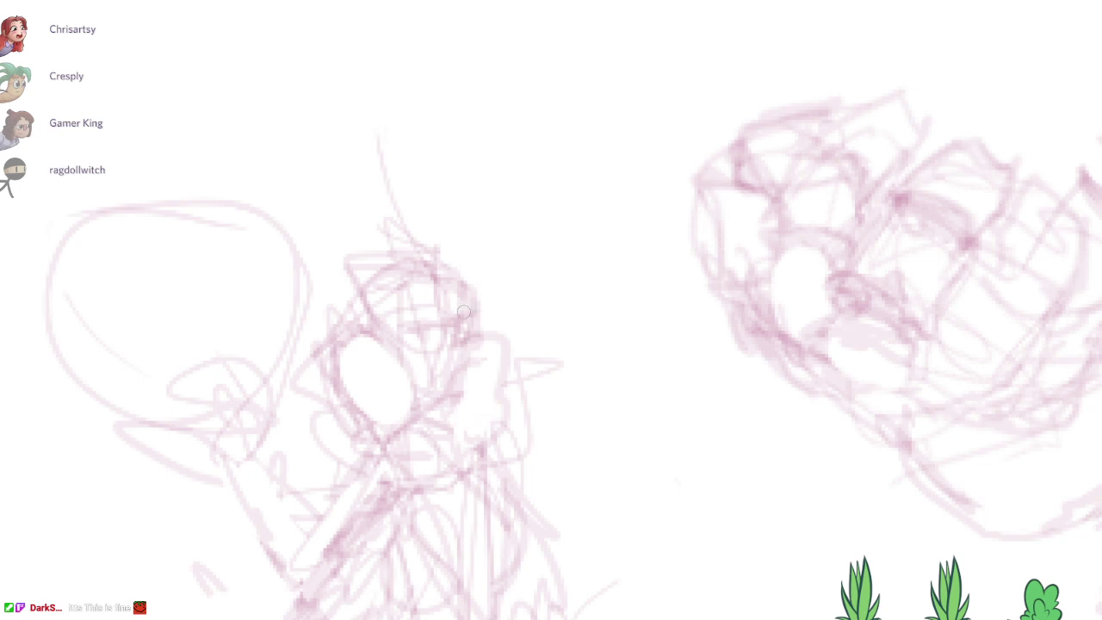
key(ctrl+z)
Step: Add a light feature line inside the small figure's face and sketch a short pointed tuft and reinforced band on its head
drag(485, 316, 509, 319)
drag(406, 350, 384, 389)
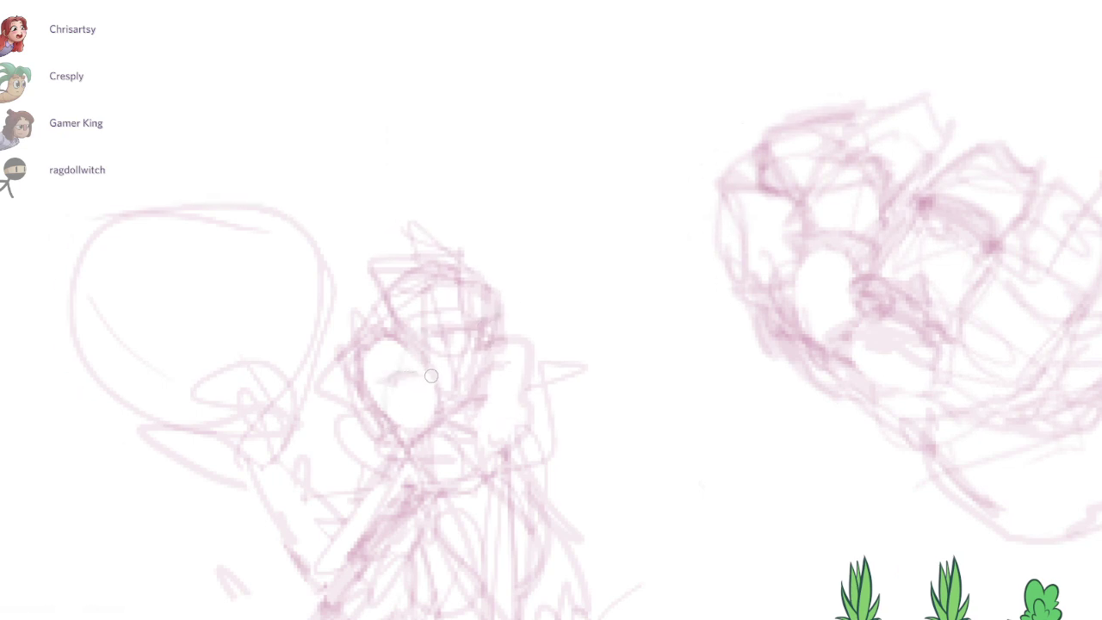
mouse_move(440, 235)
mouse_down()
mouse_move(430, 256)
mouse_move(422, 209)
mouse_move(428, 220)
mouse_move(394, 271)
mouse_move(411, 269)
mouse_up()
mouse_move(382, 308)
mouse_down()
mouse_move(500, 295)
mouse_move(479, 268)
mouse_up()
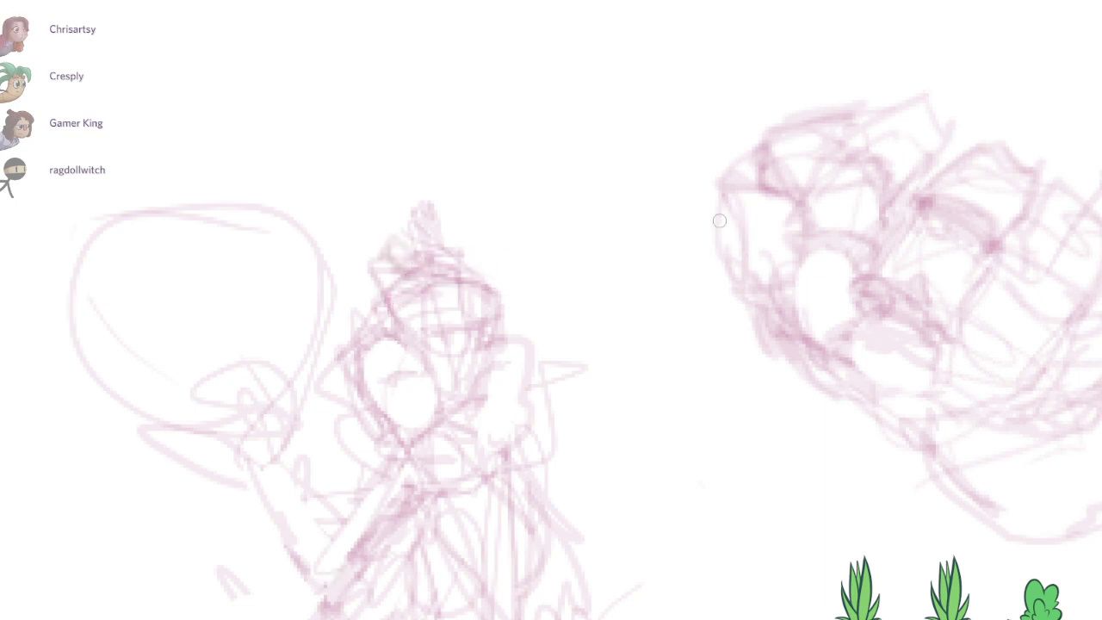
Step: Undo the last four strokes on the small figure's headpiece
key(ctrl+z)
key(ctrl+z)
key(ctrl+z)
key(ctrl+z)
drag(720, 221, 635, 78)
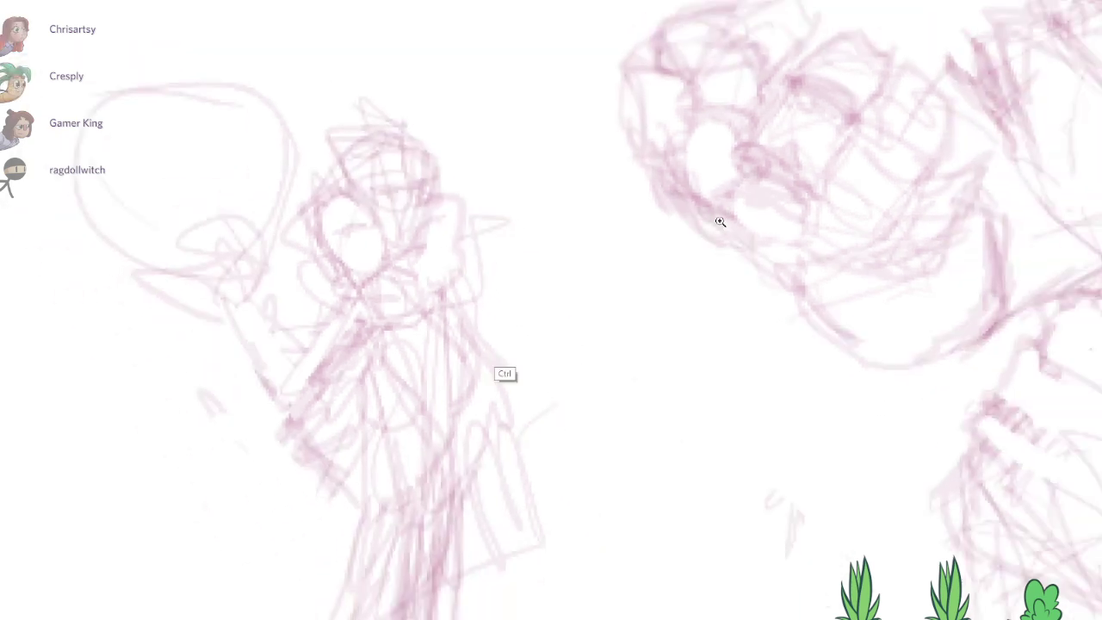
key(ctrl+minus)
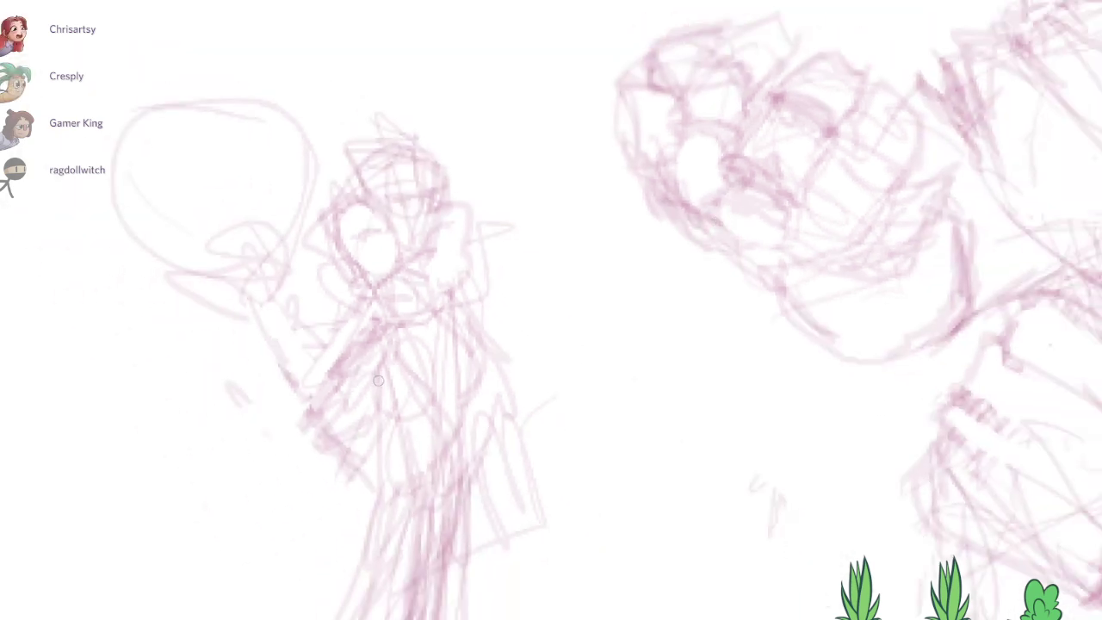
drag(492, 404, 470, 442)
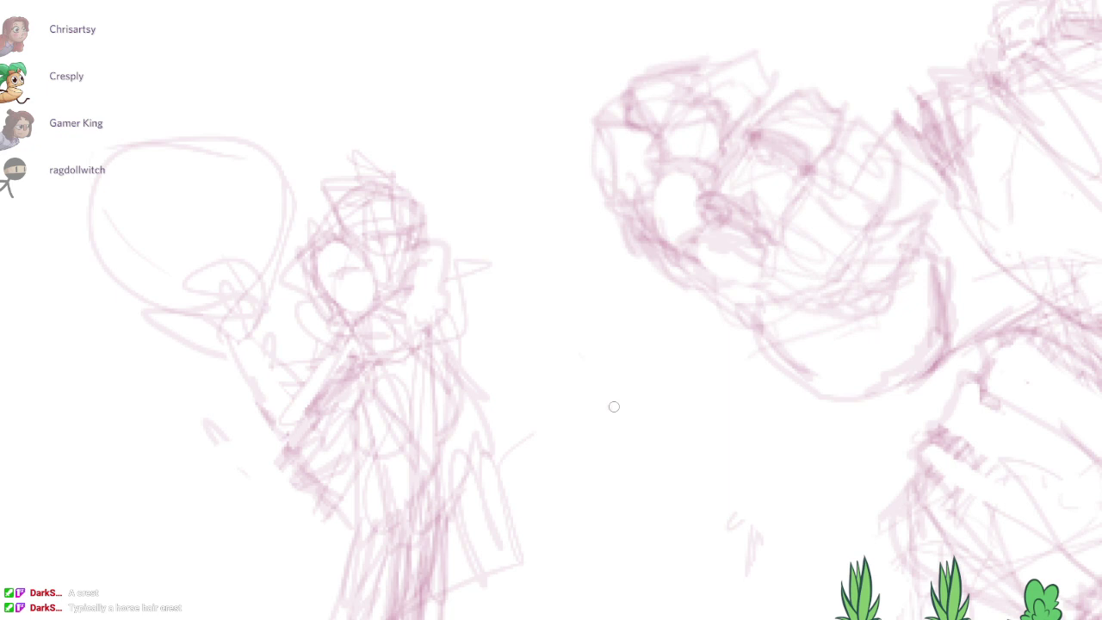
drag(546, 386, 703, 369)
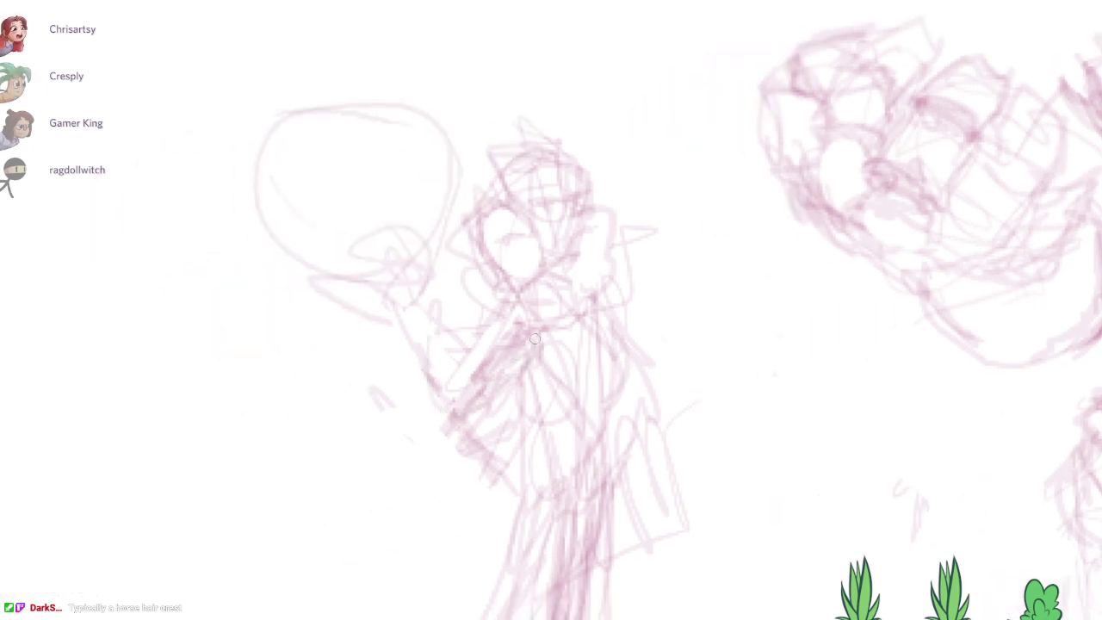
Step: Rework the upper edge of the small figure's raised arm and erase the stray lines inside the arm
mouse_move(534, 338)
mouse_down()
mouse_move(459, 398)
mouse_move(491, 368)
mouse_up()
key(e)
drag(419, 328, 431, 352)
key(b)
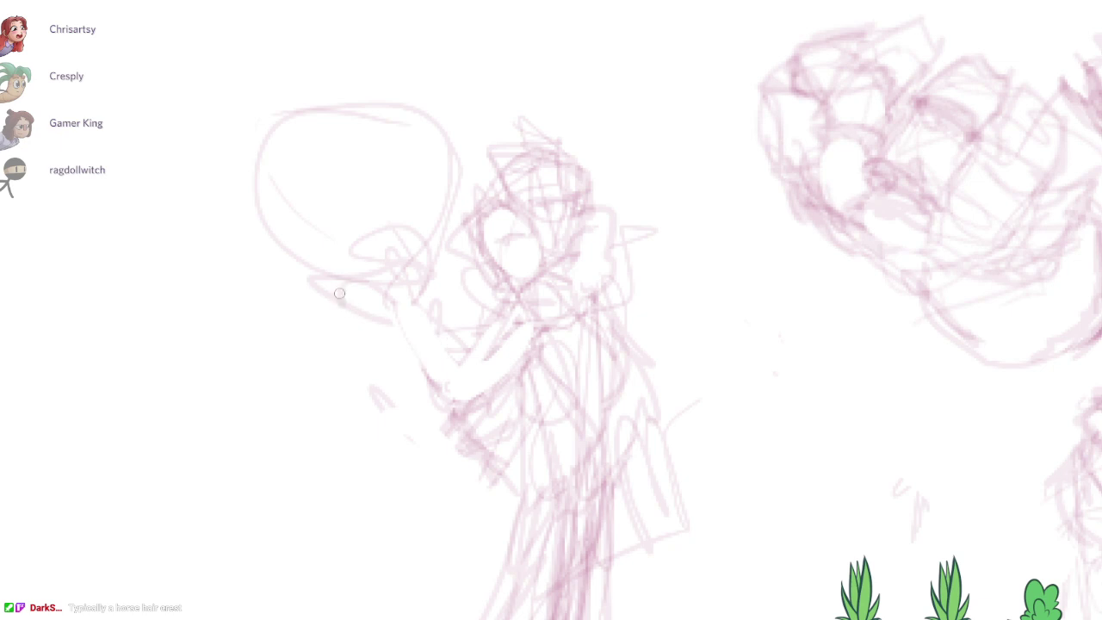
Step: Sketch and shade the small figure's hand where it supports the large sphere
mouse_move(339, 293)
mouse_down()
mouse_move(389, 301)
mouse_move(423, 286)
mouse_move(432, 242)
mouse_move(421, 272)
mouse_move(387, 245)
mouse_move(383, 296)
mouse_move(344, 249)
mouse_move(363, 294)
mouse_move(318, 292)
mouse_move(366, 306)
mouse_move(443, 274)
mouse_up()
key(ctrl+z)
drag(813, 328, 723, 323)
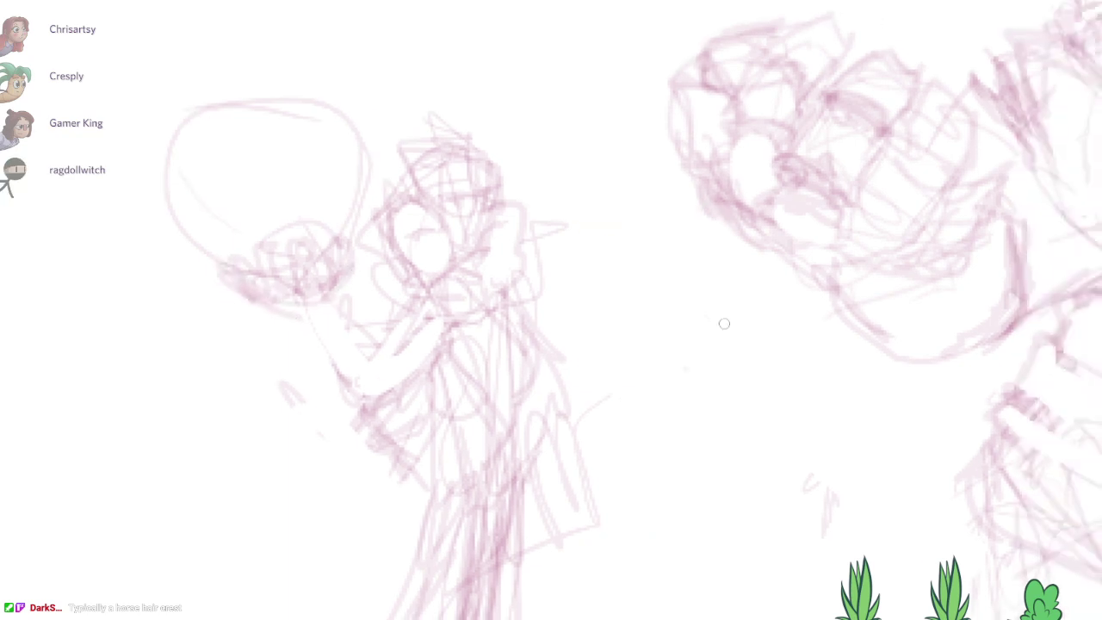
Step: Sketch the bent elbow of the raised arm and darken the sleeve lines up to the shoulder
mouse_move(404, 327)
mouse_down()
mouse_move(359, 347)
mouse_move(315, 296)
mouse_move(365, 396)
mouse_move(383, 372)
mouse_move(375, 388)
mouse_move(380, 353)
mouse_move(309, 305)
mouse_move(370, 379)
mouse_move(392, 311)
mouse_move(342, 365)
mouse_up()
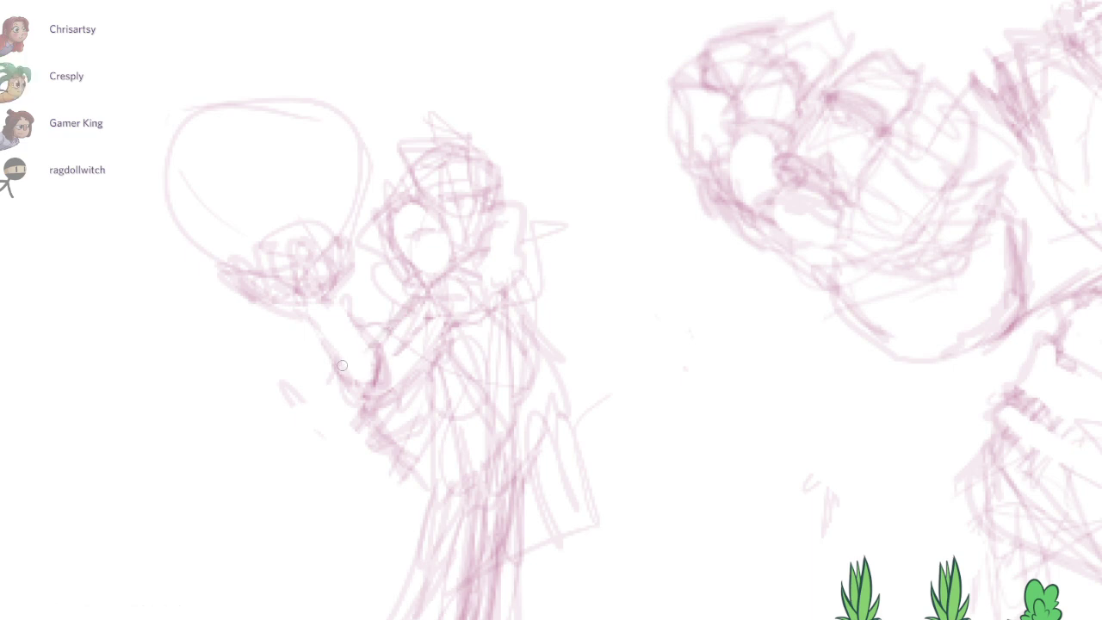
drag(724, 204, 706, 237)
mouse_move(381, 362)
mouse_down()
mouse_move(427, 330)
mouse_move(415, 342)
mouse_up()
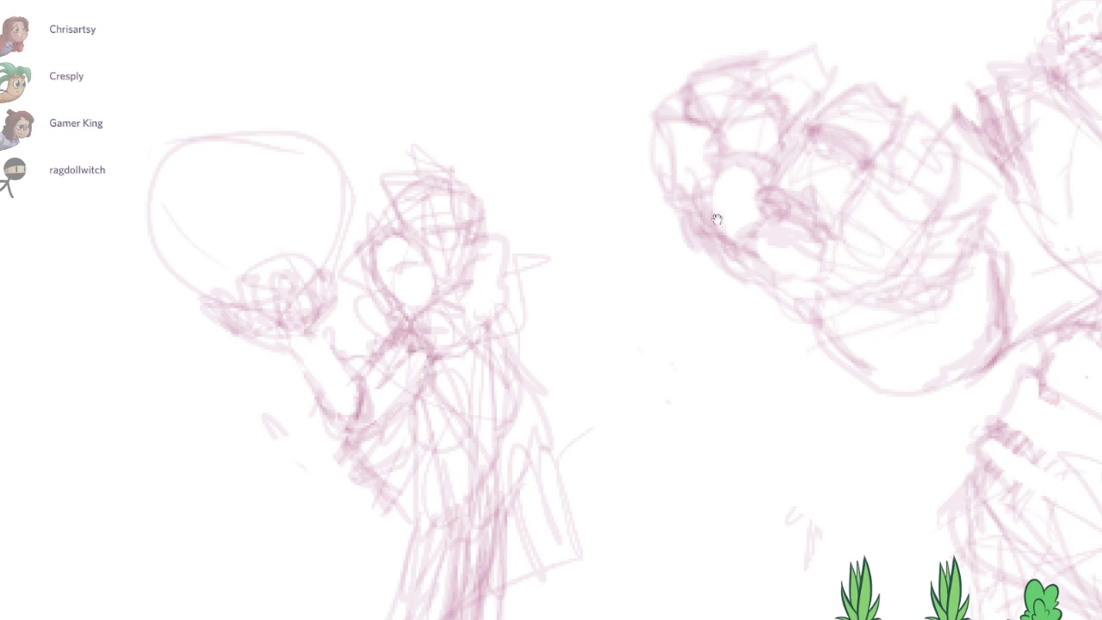
scroll(431, 356, up, 2)
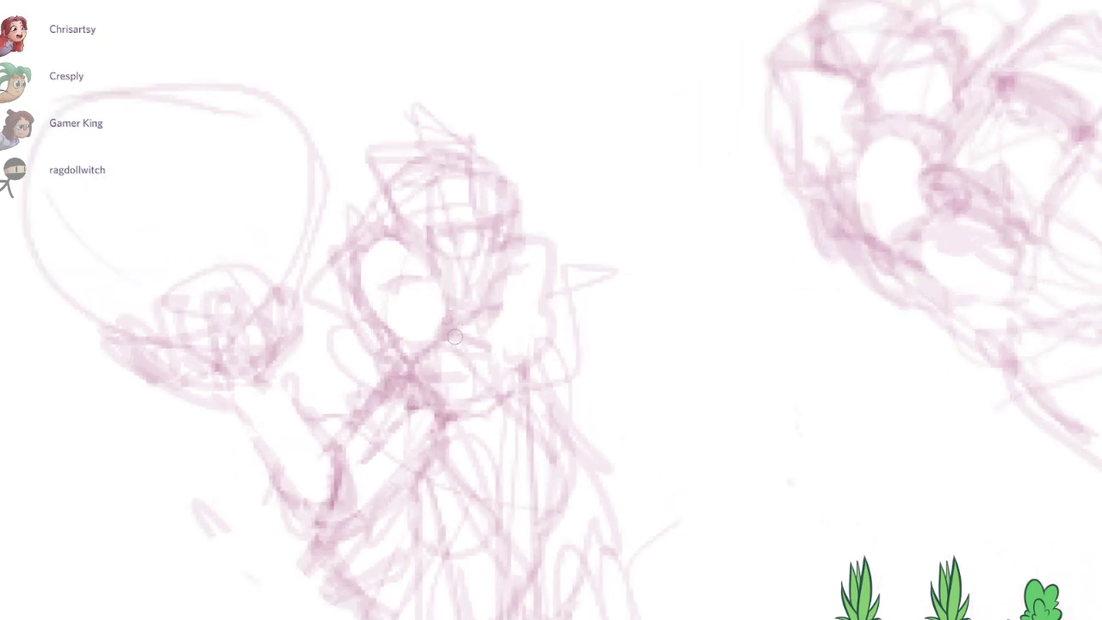
scroll(715, 219, down, 1)
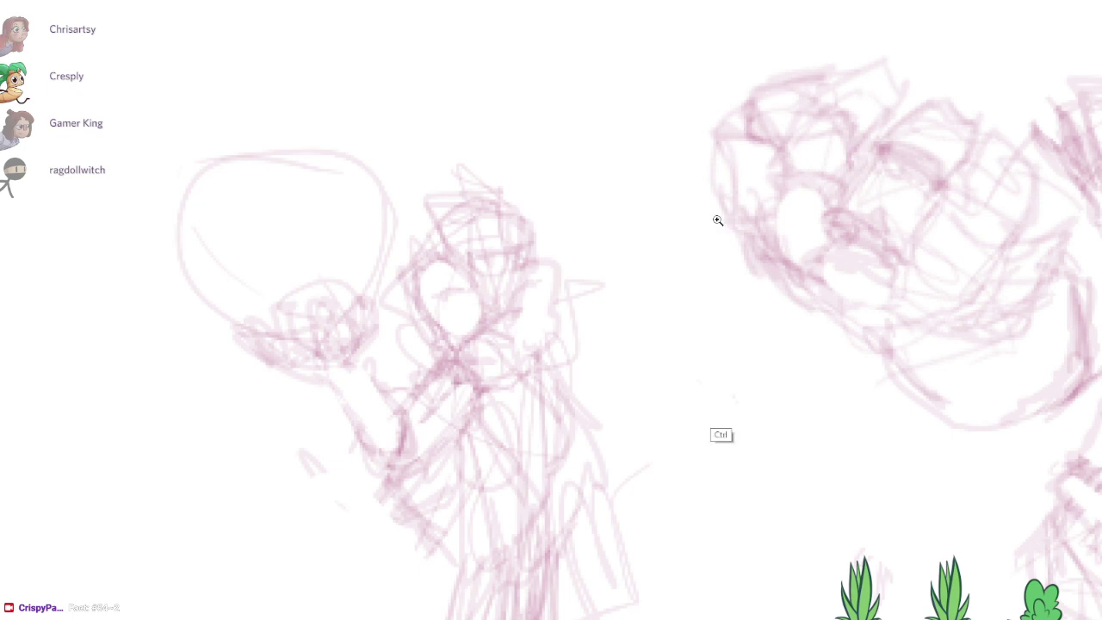
scroll(716, 219, down, 2)
drag(716, 219, 1018, 182)
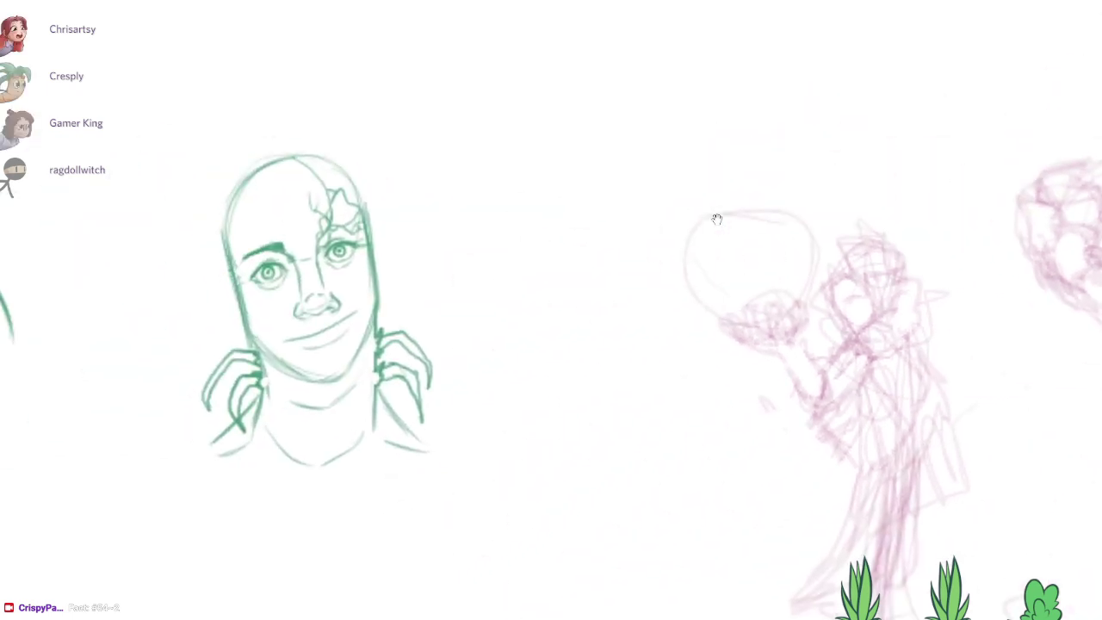
scroll(716, 218, right, 6)
scroll(716, 219, up, 4)
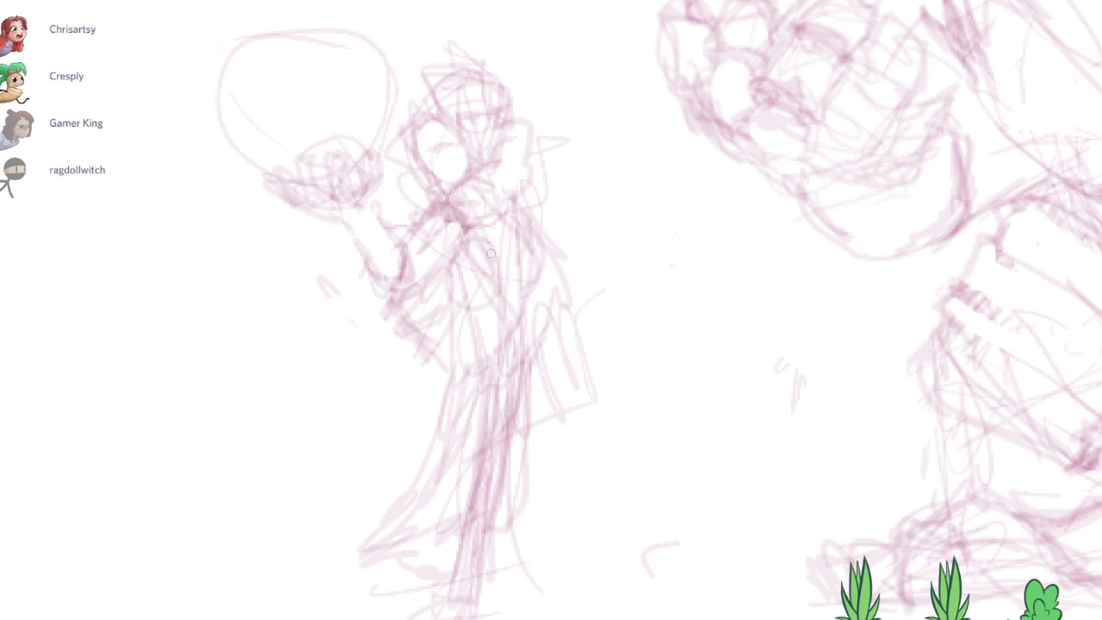
Step: Erase diagonal bands through the sketch lines across the small figure's torso
drag(537, 307, 531, 342)
key(e)
drag(484, 210, 519, 344)
mouse_move(482, 271)
mouse_down()
mouse_move(499, 308)
mouse_move(472, 283)
mouse_move(528, 275)
mouse_move(479, 296)
mouse_move(499, 228)
mouse_move(503, 345)
mouse_move(526, 378)
mouse_up()
Step: Sketch a belt around the small figure's waist with short overlapping strokes
key(b)
mouse_move(514, 320)
mouse_down()
mouse_move(507, 341)
mouse_move(461, 330)
mouse_up()
drag(468, 320, 499, 324)
mouse_move(476, 327)
mouse_down()
mouse_move(537, 315)
mouse_move(482, 331)
mouse_up()
mouse_move(475, 320)
mouse_down()
mouse_move(449, 312)
mouse_move(511, 325)
mouse_move(520, 314)
mouse_move(478, 325)
mouse_move(506, 326)
mouse_move(469, 348)
mouse_up()
key(e)
key(b)
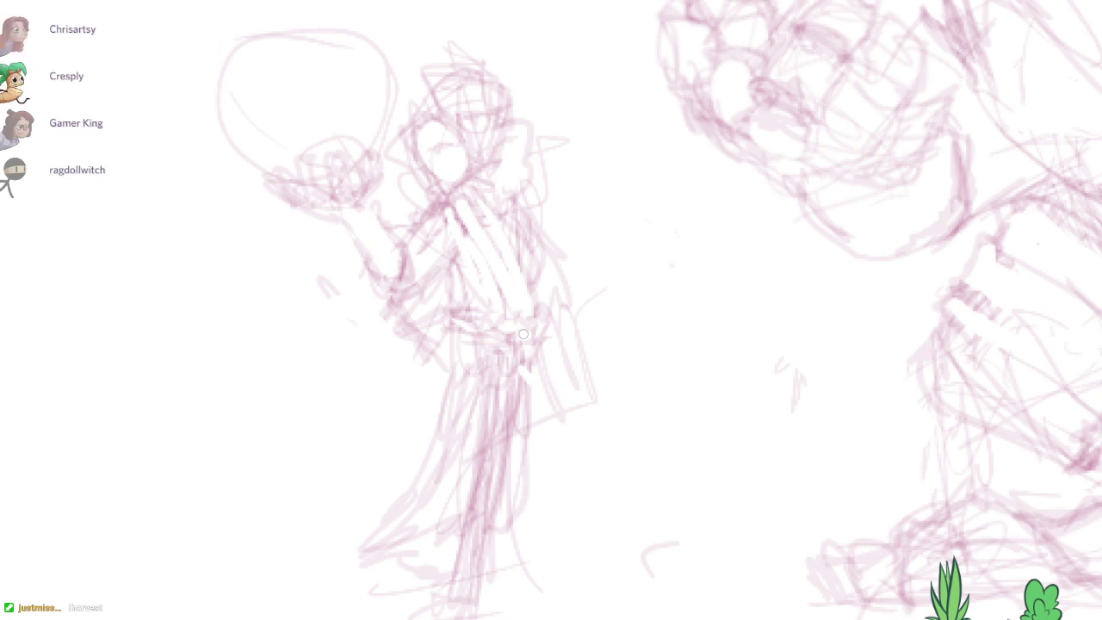
Step: Add long fold lines down the small figure's robe and sketch the front foot at its hem
mouse_move(496, 333)
mouse_down()
mouse_move(455, 368)
mouse_move(484, 344)
mouse_move(506, 484)
mouse_up()
mouse_move(520, 365)
mouse_down()
mouse_move(519, 575)
mouse_move(534, 582)
mouse_up()
drag(393, 544, 370, 569)
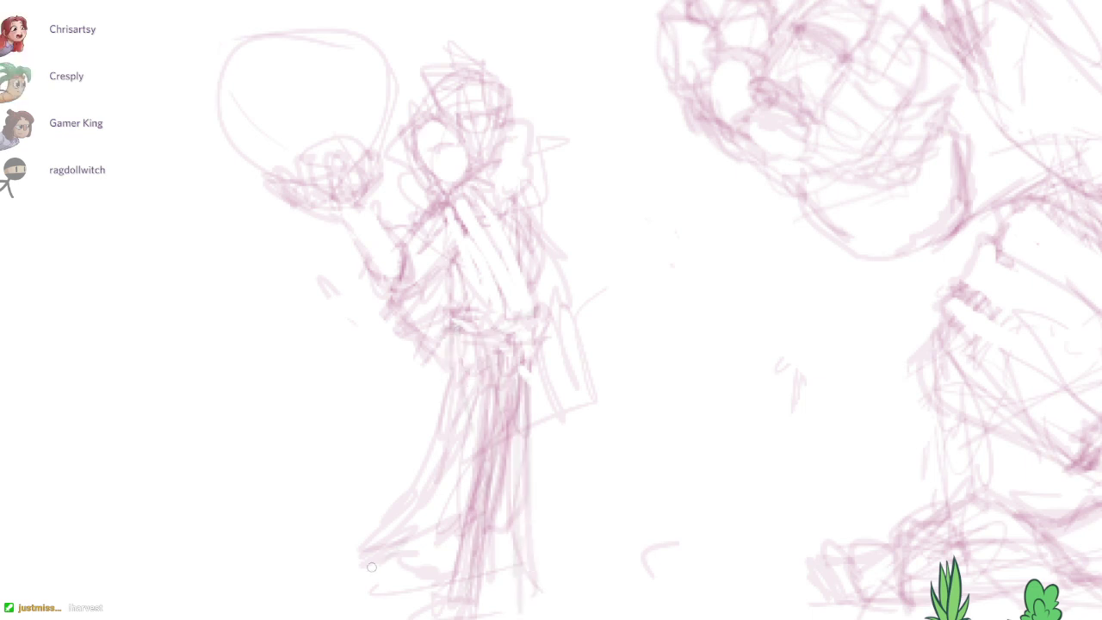
drag(370, 529, 427, 569)
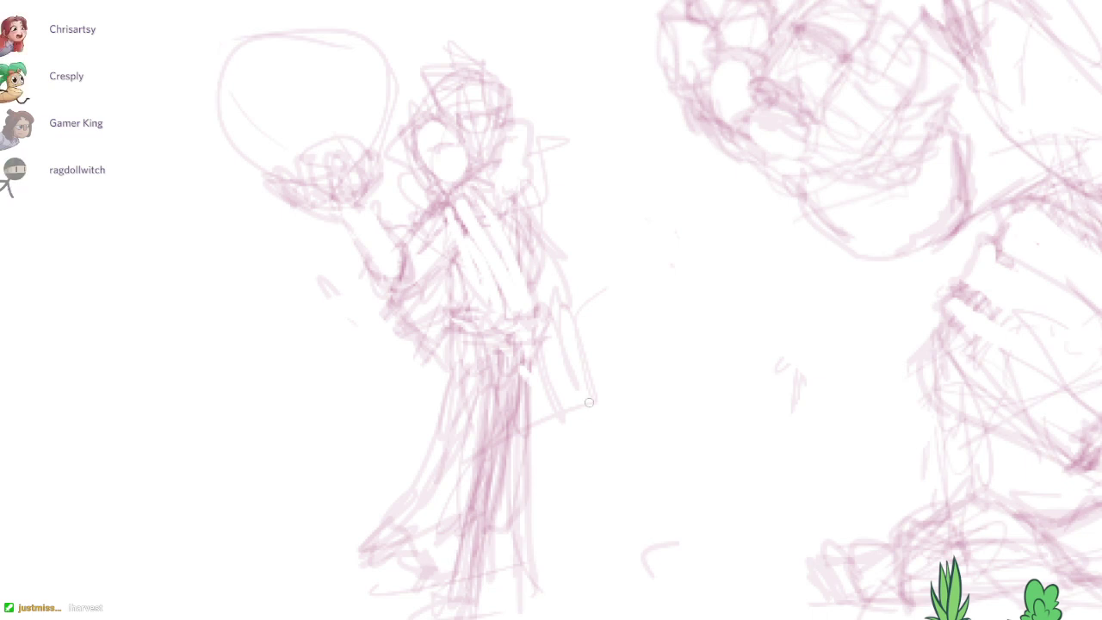
Step: Build up the small figure's hanging sleeve and the side of its torso with extra sketch lines
mouse_move(448, 278)
mouse_down()
mouse_move(394, 331)
mouse_move(443, 278)
mouse_up()
key(ctrl+z)
mouse_move(401, 325)
mouse_down()
mouse_move(447, 237)
mouse_move(447, 206)
mouse_up()
mouse_move(454, 274)
mouse_down()
mouse_move(394, 346)
mouse_move(415, 340)
mouse_move(399, 348)
mouse_move(463, 393)
mouse_up()
mouse_move(399, 320)
mouse_down()
mouse_move(407, 347)
mouse_move(427, 339)
mouse_up()
mouse_move(562, 254)
mouse_down()
mouse_move(578, 301)
mouse_move(549, 335)
mouse_up()
Step: Redraw the outline of the large sphere above the small figure's hand as a rounder shape
drag(717, 219, 746, 346)
mouse_move(312, 297)
mouse_down()
mouse_move(245, 233)
mouse_move(344, 151)
mouse_up()
drag(280, 182, 426, 241)
key(ctrl+z)
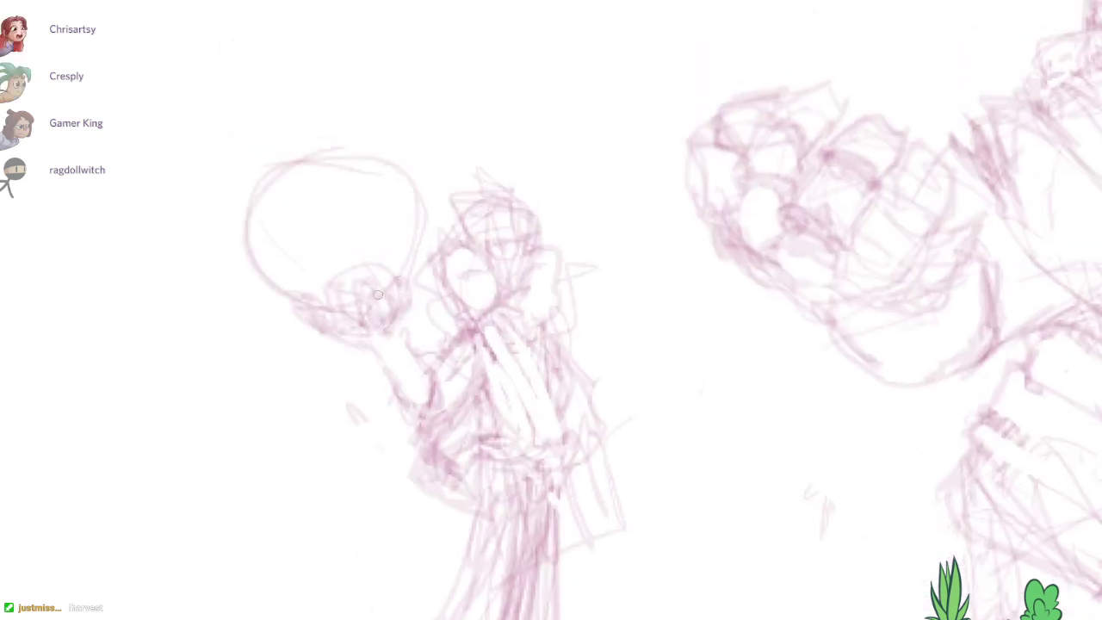
drag(403, 294, 306, 157)
drag(513, 282, 435, 344)
Step: Look over the other drawings on the canvas, including the house, the bee and the green portraits, and return to the pink figures
drag(557, 516, 514, 494)
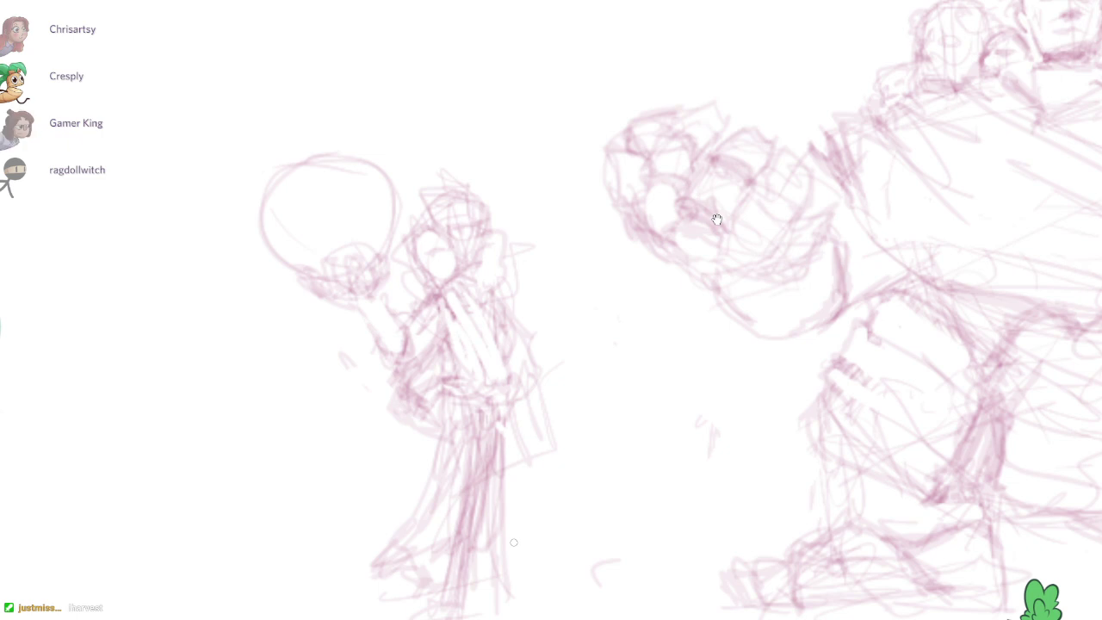
drag(716, 220, 863, 237)
scroll(716, 219, left, 2)
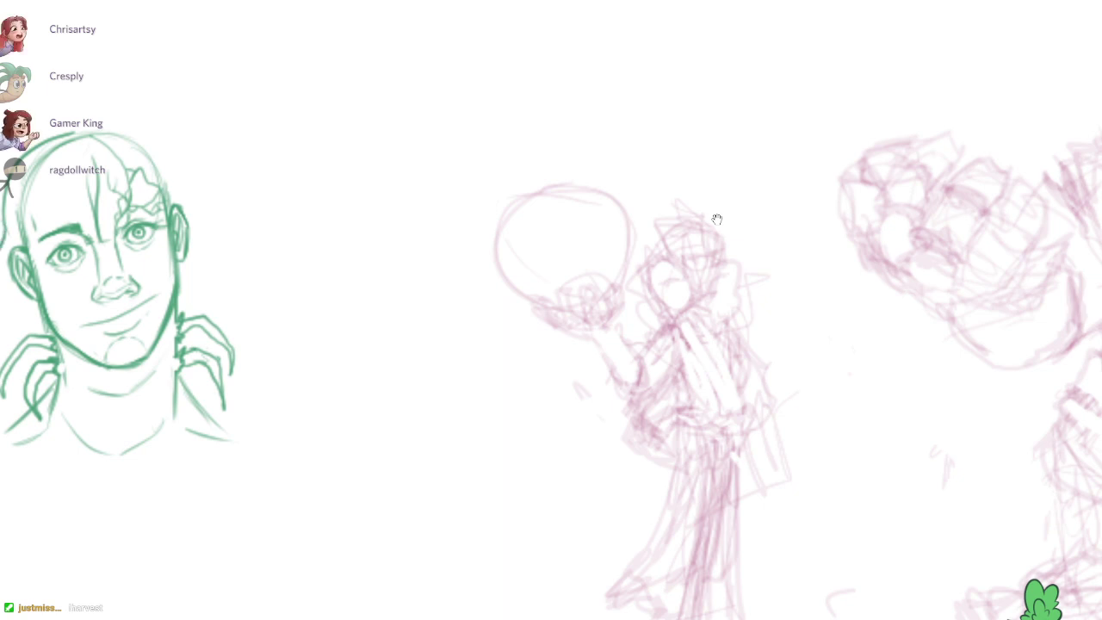
scroll(717, 219, down, 1)
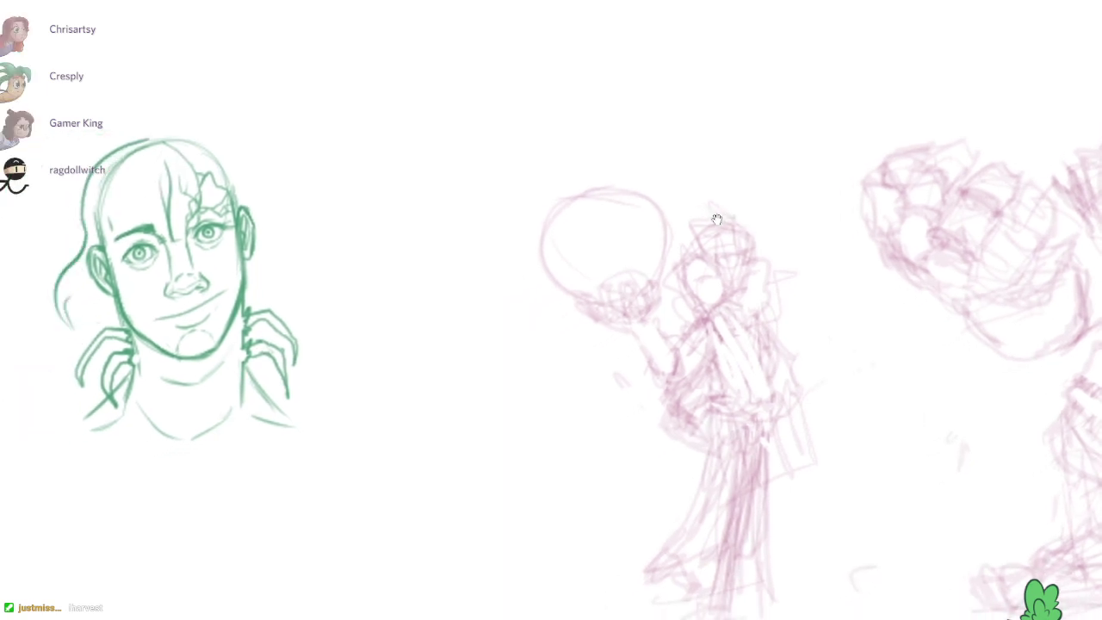
drag(717, 219, 1081, 465)
scroll(716, 220, down, 4)
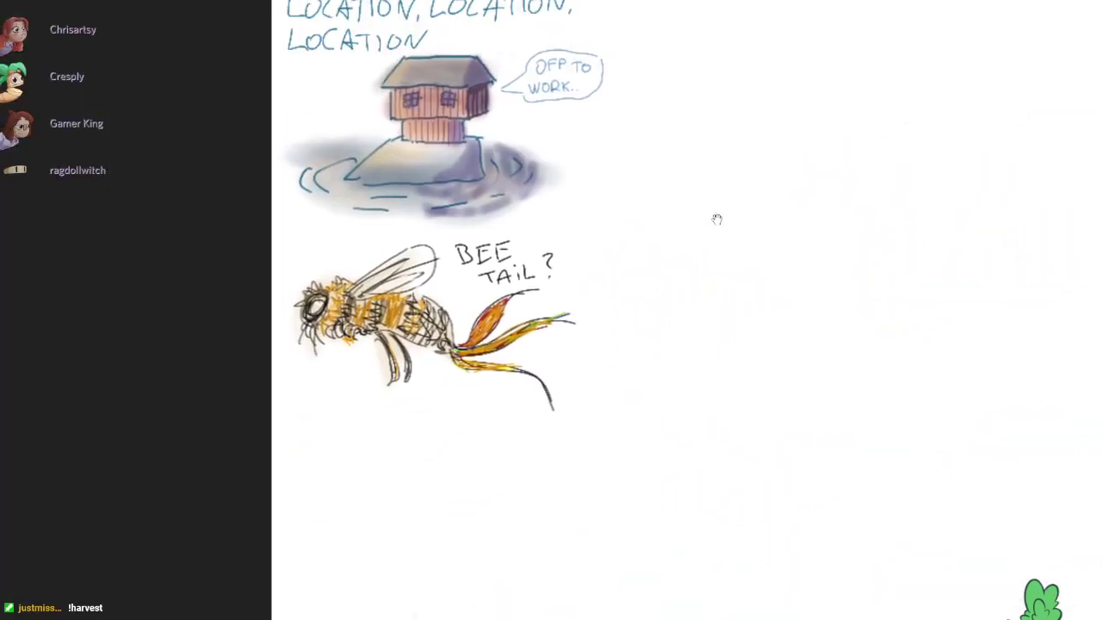
scroll(717, 219, up, 3)
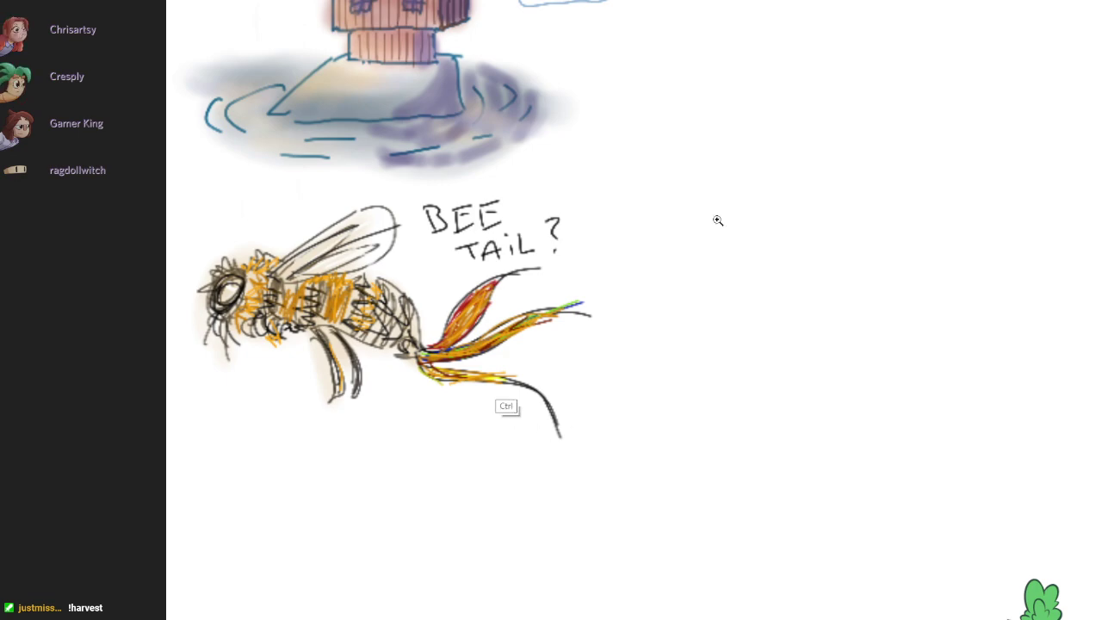
scroll(717, 219, up, 3)
scroll(717, 220, down, 1)
scroll(717, 219, down, 8)
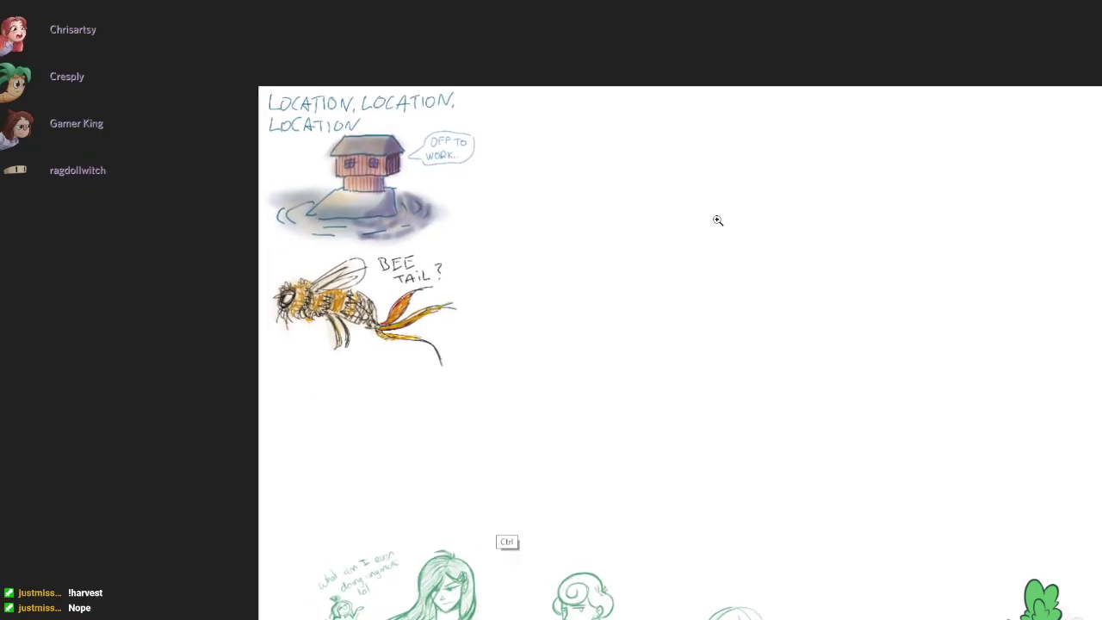
drag(717, 220, 459, 31)
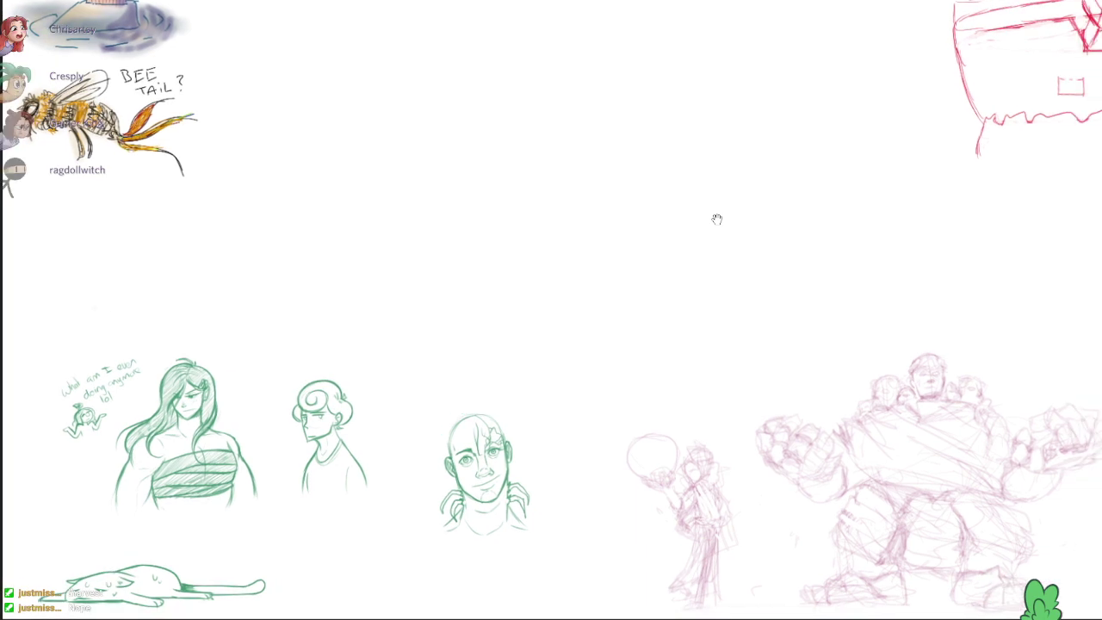
scroll(717, 219, right, 3)
scroll(717, 219, up, 5)
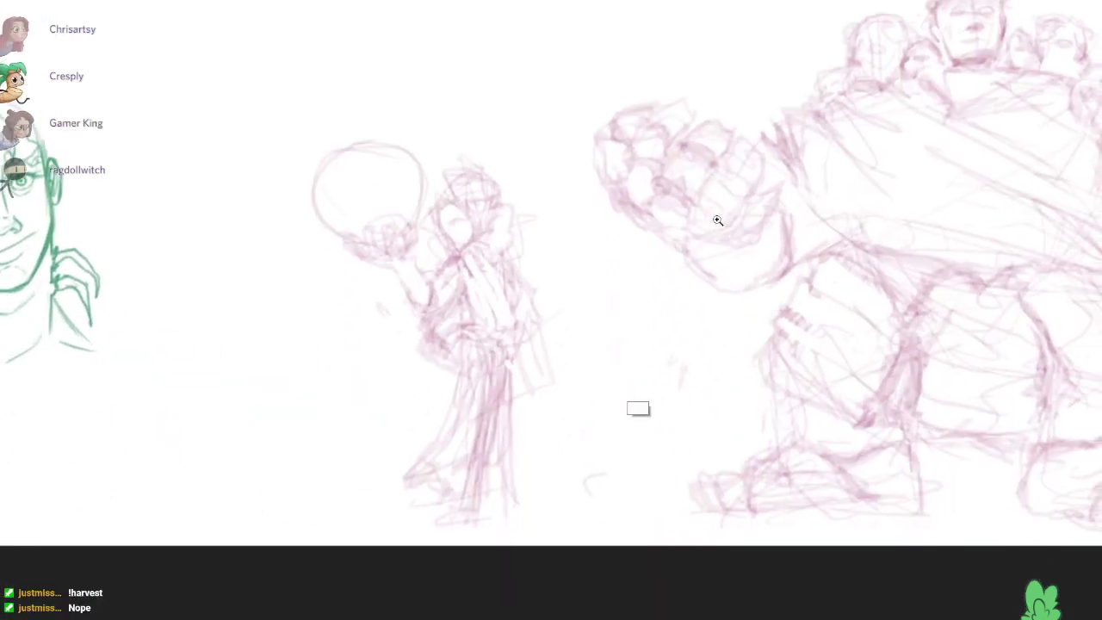
scroll(717, 220, up, 2)
scroll(717, 220, down, 3)
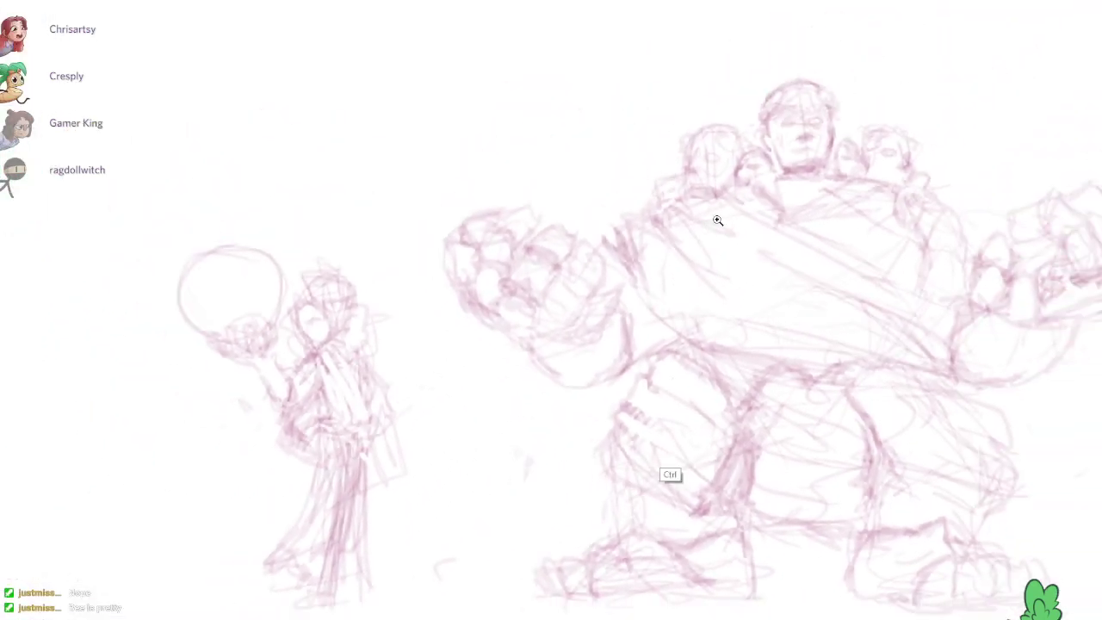
scroll(717, 220, down, 1)
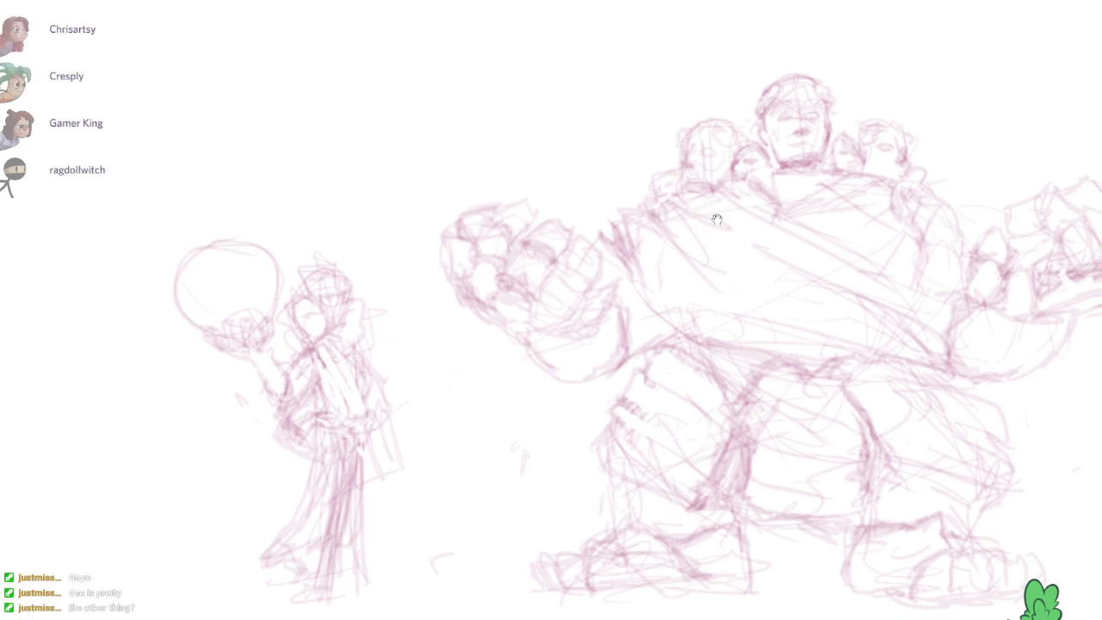
Step: Turn the small figure's spiky headpiece into a rounded crown and erase the lines inside it
scroll(321, 348, up, 3)
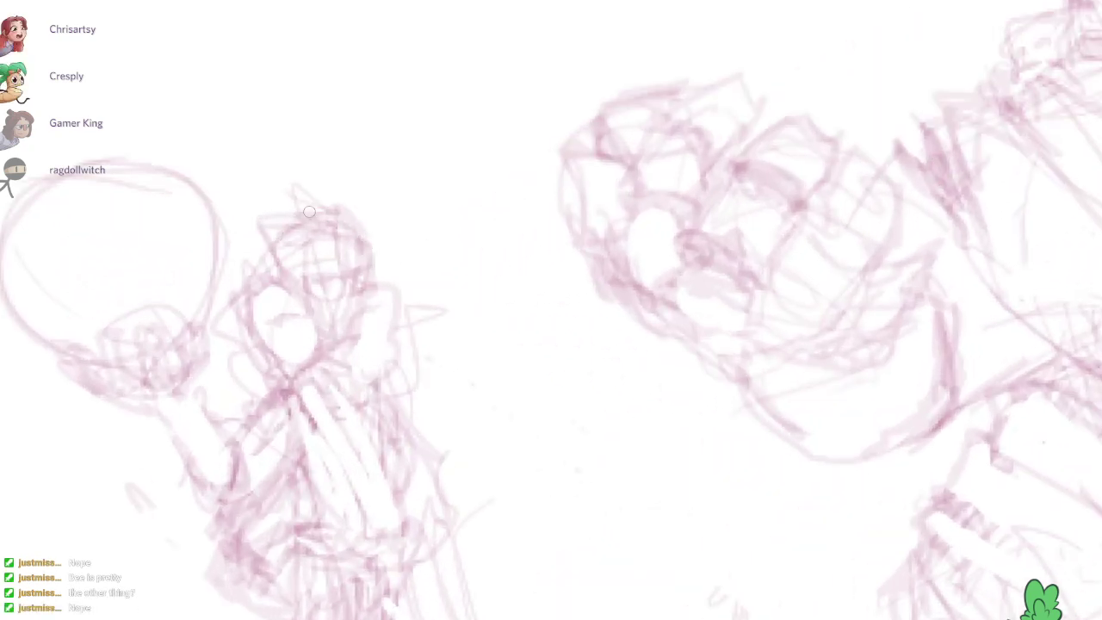
mouse_move(309, 211)
mouse_down()
mouse_move(283, 282)
mouse_move(276, 209)
mouse_up()
key(e)
drag(300, 251, 329, 230)
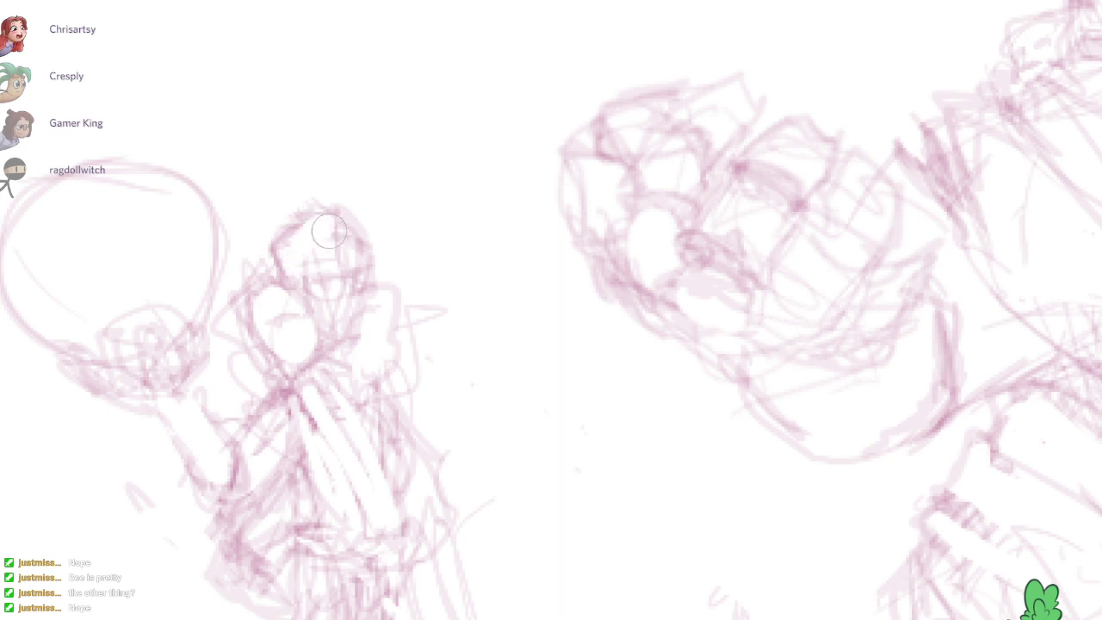
key(ctrl+z)
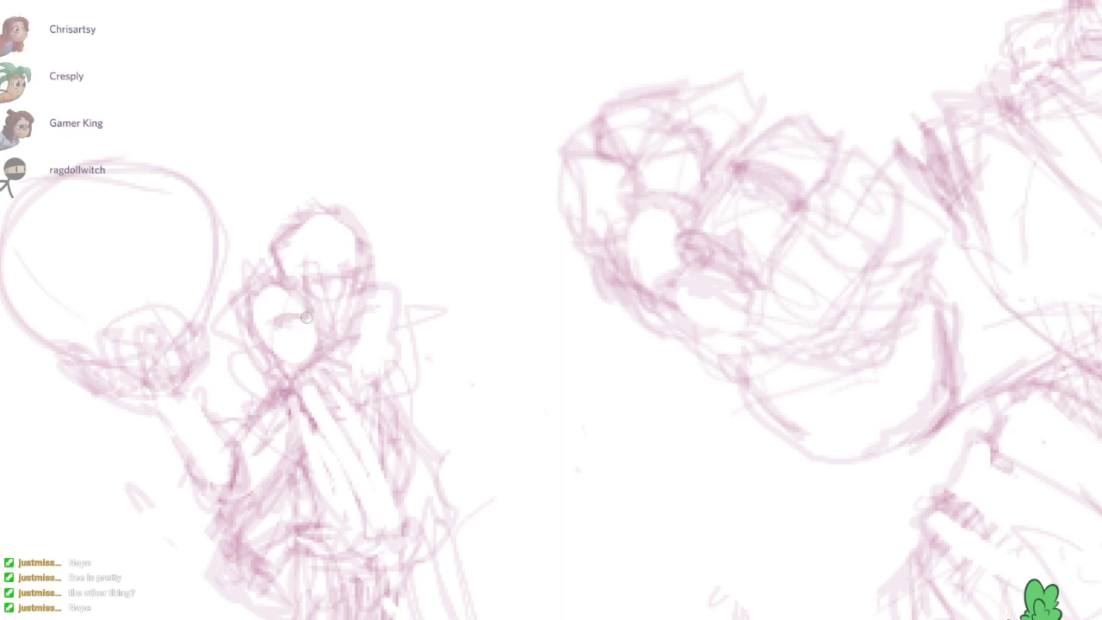
Step: Erase part of the small figure's facial features and sketch them again with a smaller tool size
key(e)
drag(279, 321, 303, 315)
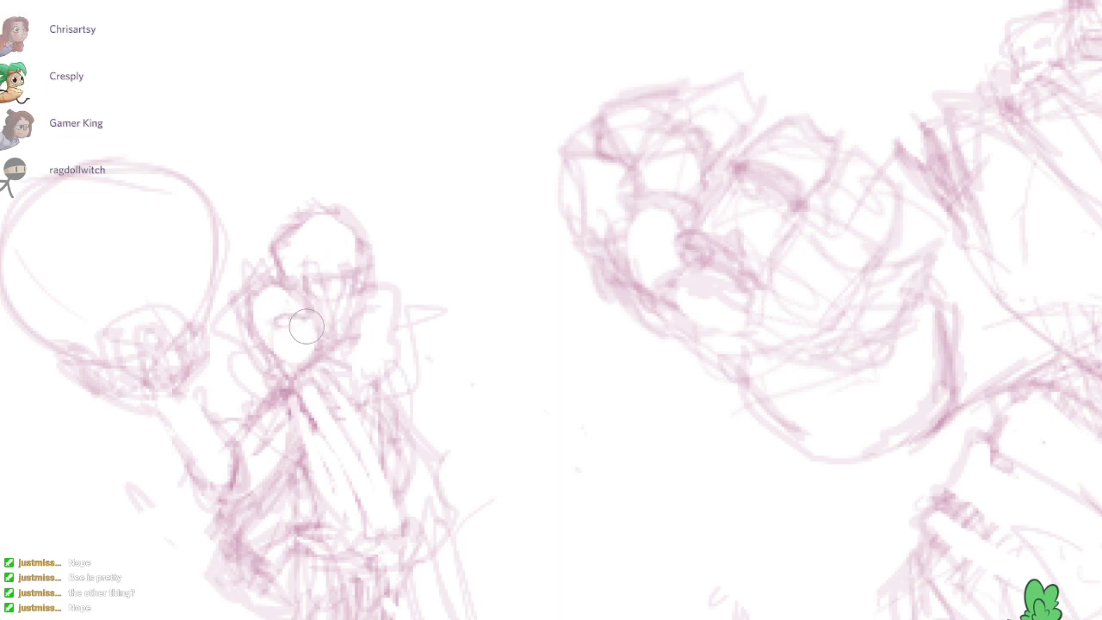
key(bracketleft)
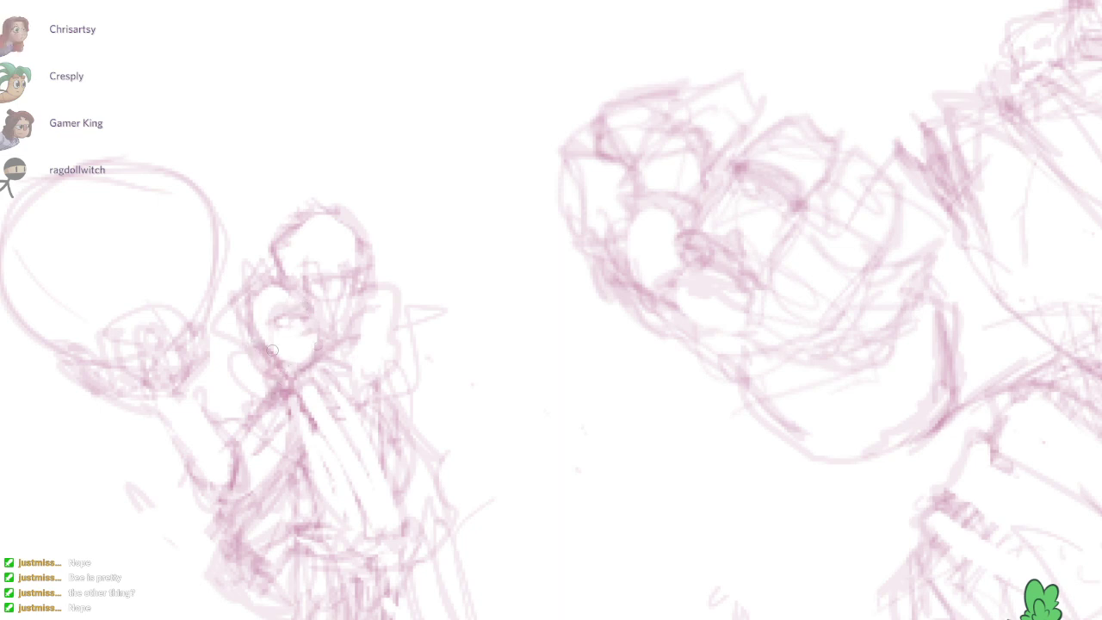
Step: Widen the flared hem of the small figure's robe and add fold lines down its skirt
drag(505, 358, 521, 109)
scroll(422, 265, down, 2)
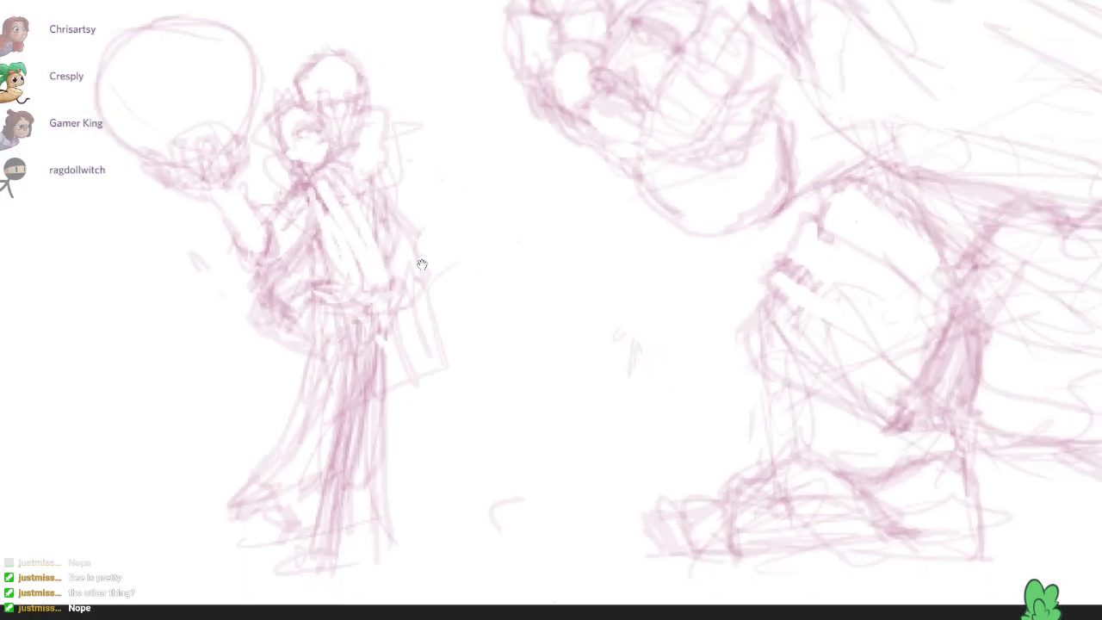
scroll(422, 264, down, 2)
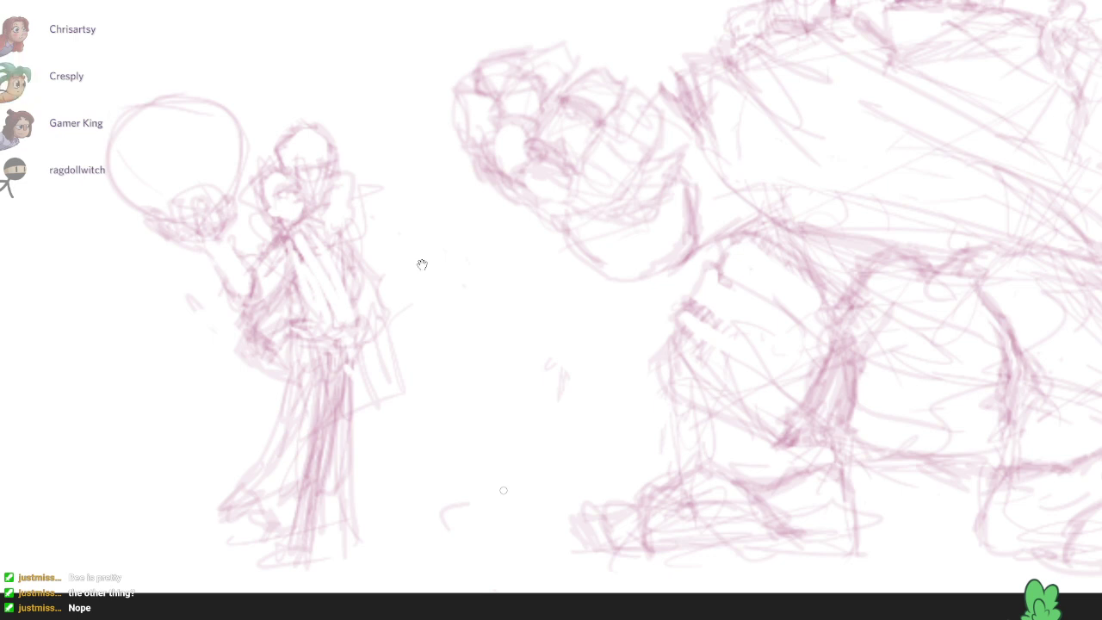
mouse_move(293, 372)
mouse_down()
mouse_move(175, 553)
mouse_move(284, 544)
mouse_up()
mouse_move(230, 517)
mouse_down()
mouse_move(227, 551)
mouse_move(358, 551)
mouse_up()
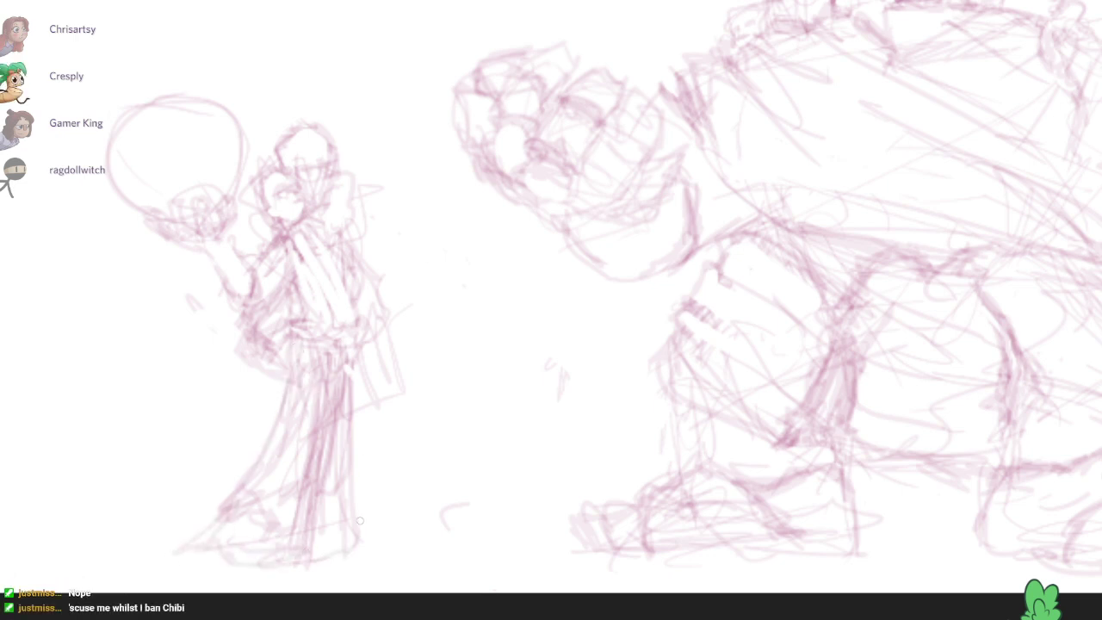
drag(346, 362, 355, 560)
mouse_move(360, 365)
mouse_down()
mouse_move(372, 563)
mouse_move(301, 562)
mouse_up()
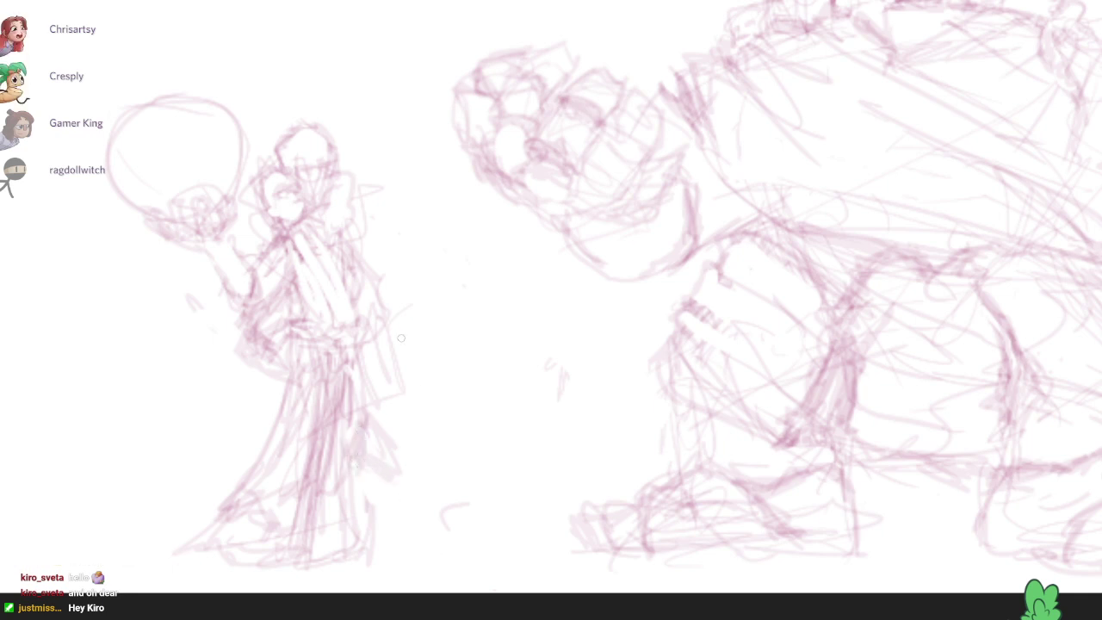
Step: Extend the trailing hem behind the small figure's robe and sketch its front leg and feet beneath the skirt
mouse_move(398, 464)
mouse_down()
mouse_move(401, 481)
mouse_move(388, 473)
mouse_move(399, 547)
mouse_move(384, 504)
mouse_move(370, 544)
mouse_move(430, 559)
mouse_up()
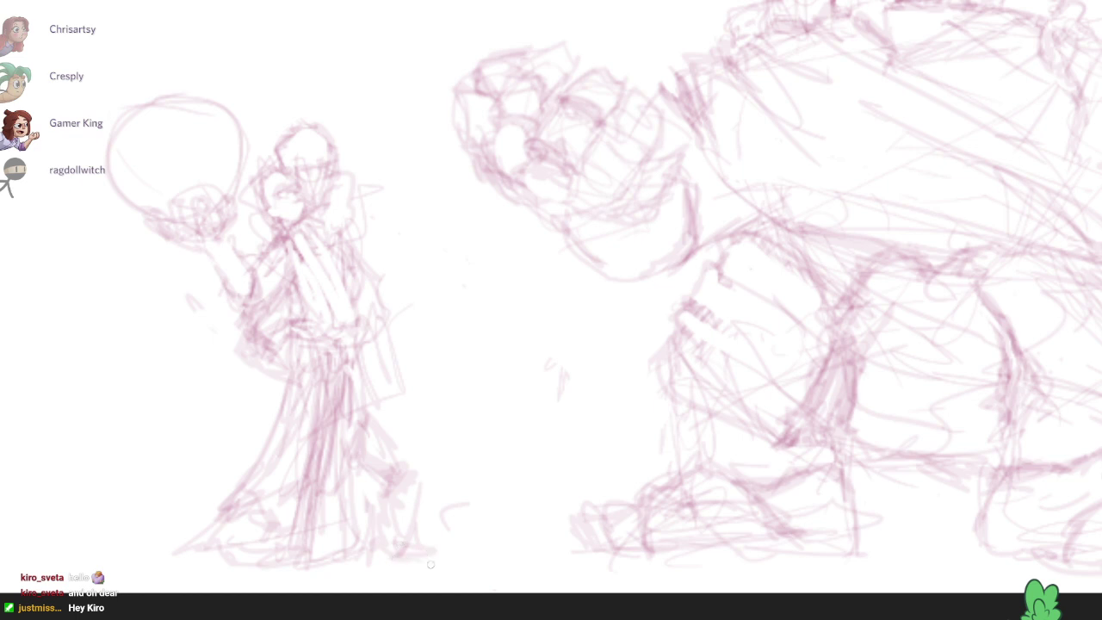
mouse_move(378, 519)
mouse_down()
mouse_move(394, 506)
mouse_move(385, 540)
mouse_move(384, 483)
mouse_up()
mouse_move(381, 407)
mouse_down()
mouse_move(363, 479)
mouse_move(376, 546)
mouse_move(341, 500)
mouse_move(316, 525)
mouse_move(392, 477)
mouse_move(368, 487)
mouse_move(365, 458)
mouse_move(340, 477)
mouse_move(385, 522)
mouse_move(362, 507)
mouse_move(393, 493)
mouse_move(372, 527)
mouse_move(379, 469)
mouse_move(344, 508)
mouse_move(391, 543)
mouse_move(370, 547)
mouse_move(290, 518)
mouse_move(310, 504)
mouse_move(319, 446)
mouse_move(289, 477)
mouse_up()
mouse_move(319, 418)
mouse_down()
mouse_move(267, 469)
mouse_move(321, 448)
mouse_move(314, 435)
mouse_move(286, 482)
mouse_move(259, 479)
mouse_move(260, 522)
mouse_move(290, 499)
mouse_move(258, 546)
mouse_move(273, 528)
mouse_move(253, 463)
mouse_move(220, 469)
mouse_move(250, 482)
mouse_move(204, 539)
mouse_move(186, 526)
mouse_move(219, 540)
mouse_move(246, 473)
mouse_move(215, 503)
mouse_move(232, 464)
mouse_move(271, 435)
mouse_up()
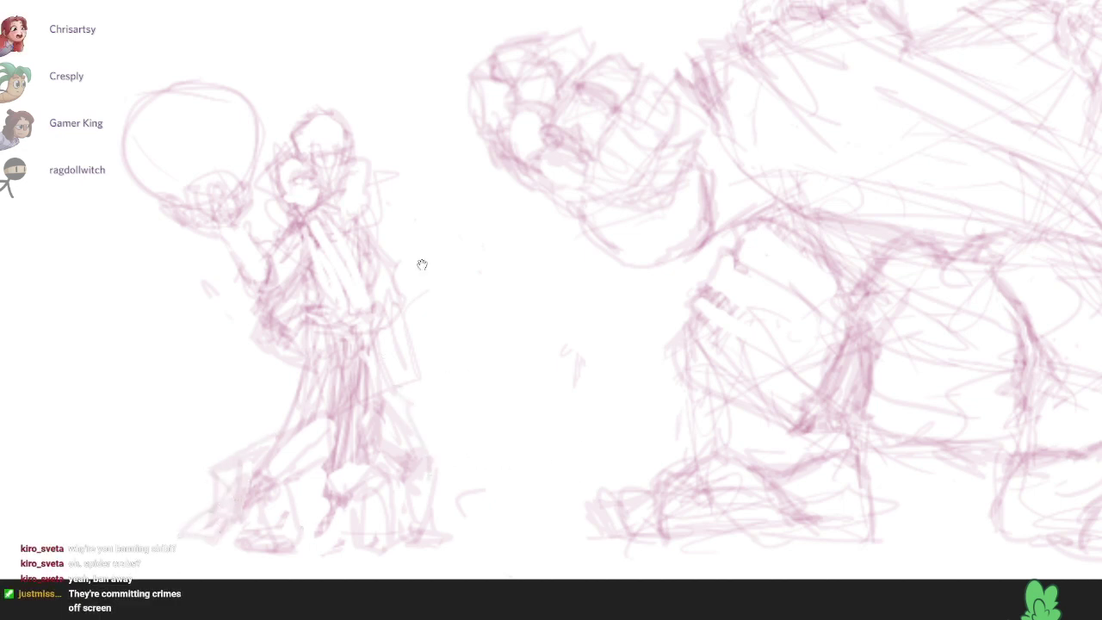
Step: Darken the line between the small figure's legs and clean up the lines around its feet
scroll(423, 264, down, 3)
scroll(423, 264, up, 1)
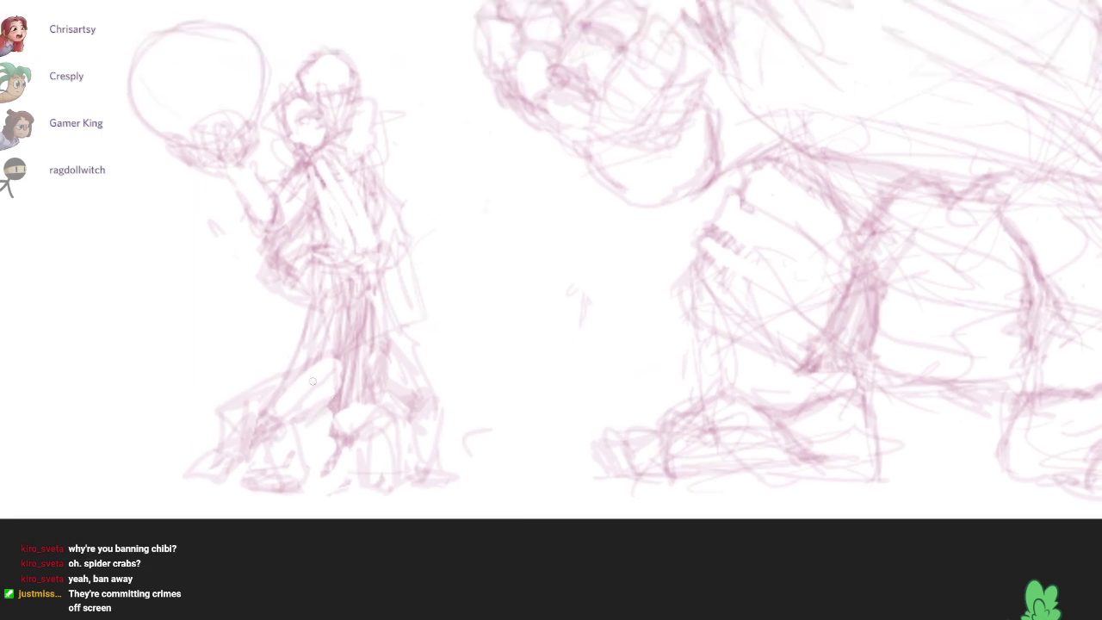
mouse_move(316, 358)
mouse_down()
mouse_move(336, 357)
mouse_move(339, 403)
mouse_move(385, 404)
mouse_move(343, 438)
mouse_up()
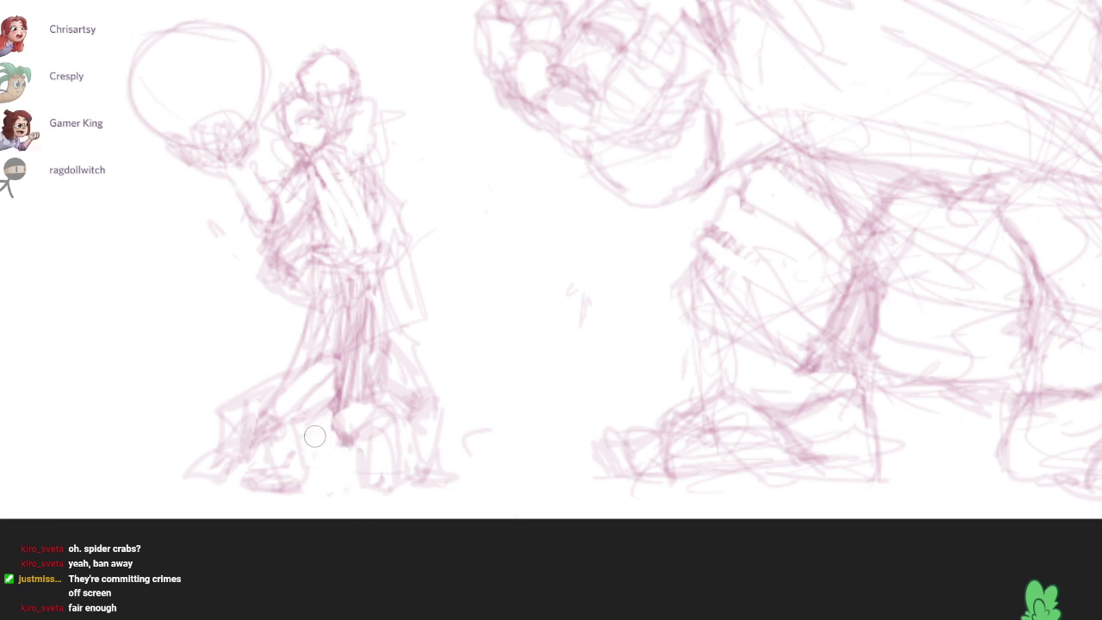
mouse_move(293, 423)
mouse_down()
mouse_move(276, 427)
mouse_move(307, 430)
mouse_move(303, 481)
mouse_move(277, 486)
mouse_up()
Step: Try red guide strokes over the small figure's central head and torso, then undo them
mouse_move(422, 264)
mouse_down()
mouse_move(320, 392)
mouse_move(370, 264)
mouse_up()
scroll(422, 264, down, 2)
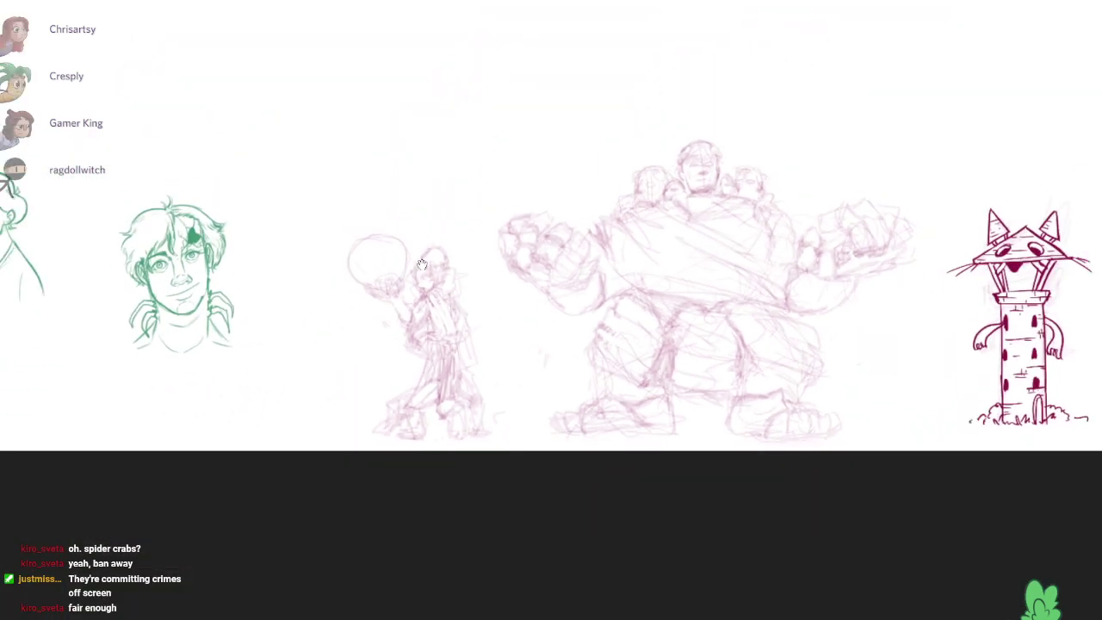
drag(422, 264, 429, 299)
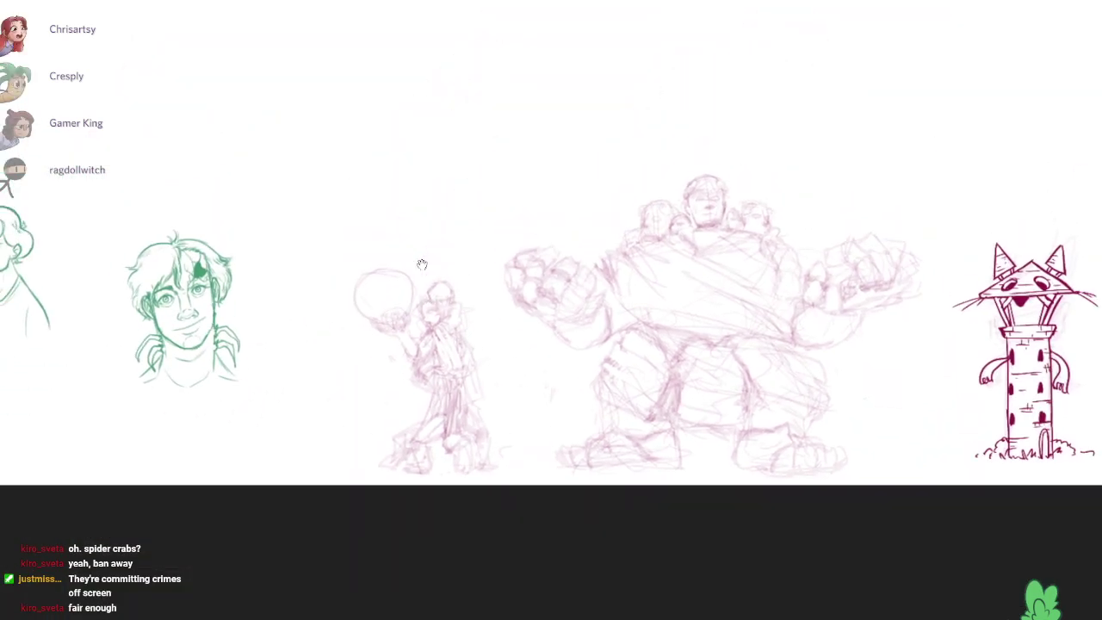
scroll(422, 264, up, 3)
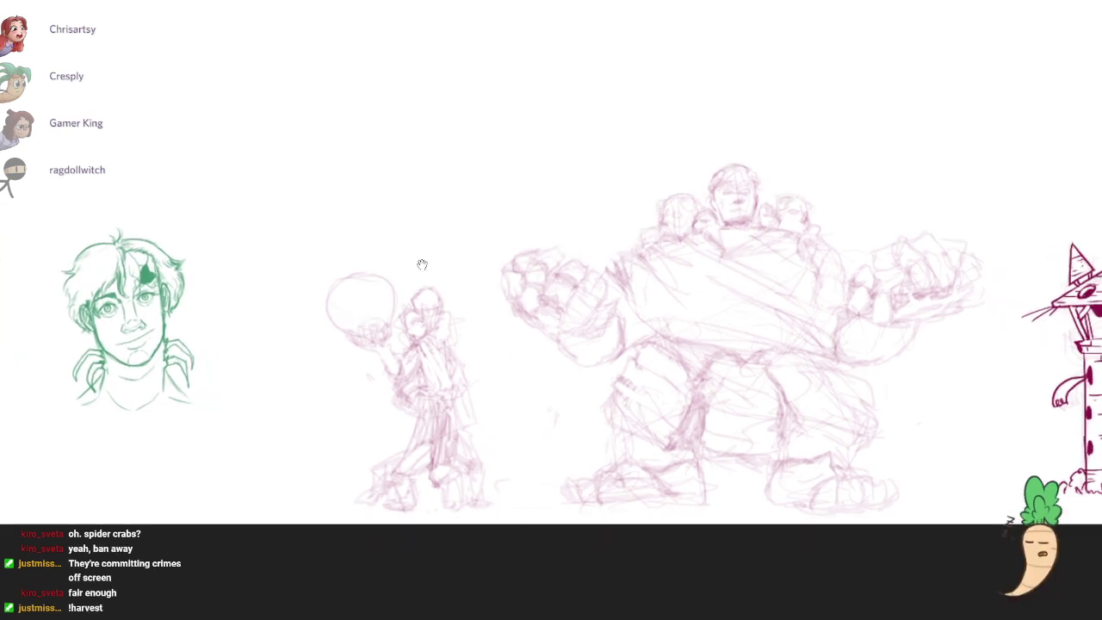
scroll(422, 264, up, 1)
scroll(421, 264, down, 2)
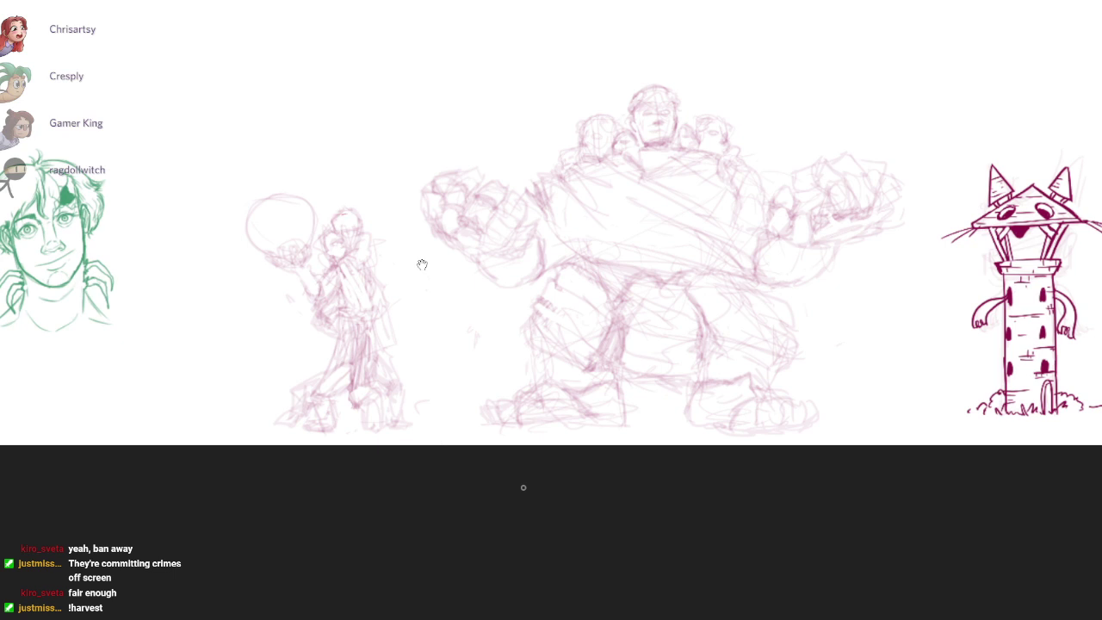
drag(346, 214, 349, 215)
mouse_move(348, 260)
mouse_down()
mouse_move(318, 292)
mouse_move(293, 258)
mouse_move(358, 316)
mouse_up()
key(ctrl+z)
key(ctrl+z)
key(ctrl+z)
key(ctrl+z)
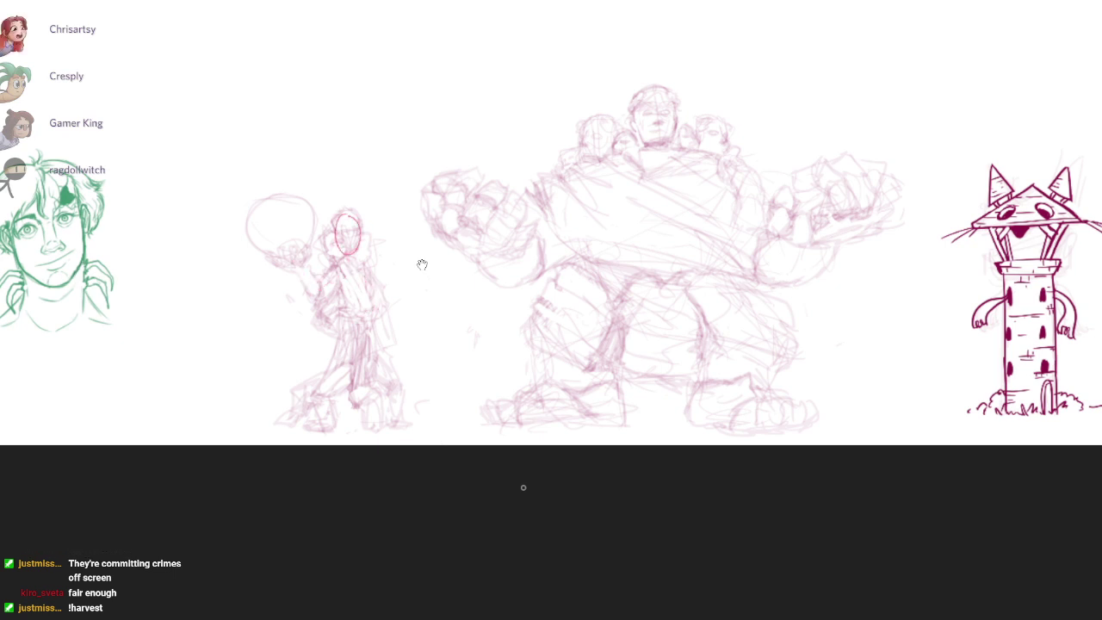
Step: Try guide strokes for the small figure's side head, chest and raised arm, then undo them
mouse_move(333, 235)
mouse_down()
mouse_move(328, 255)
mouse_move(335, 237)
mouse_up()
drag(341, 260, 354, 297)
drag(292, 250, 336, 260)
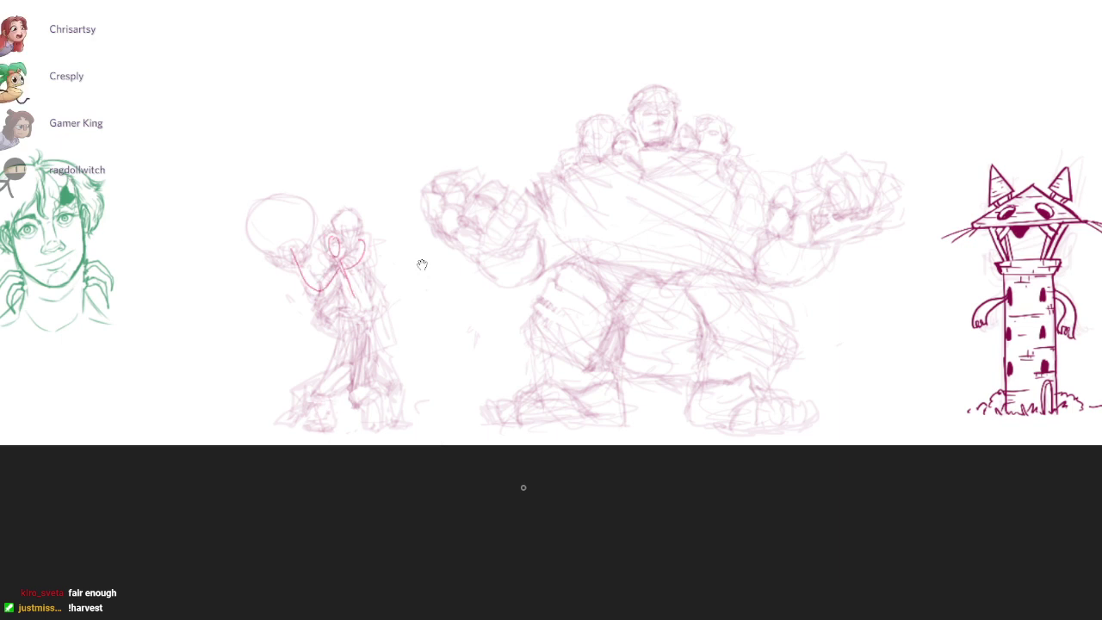
scroll(358, 249, up, 3)
key(ctrl+z)
key(ctrl+z)
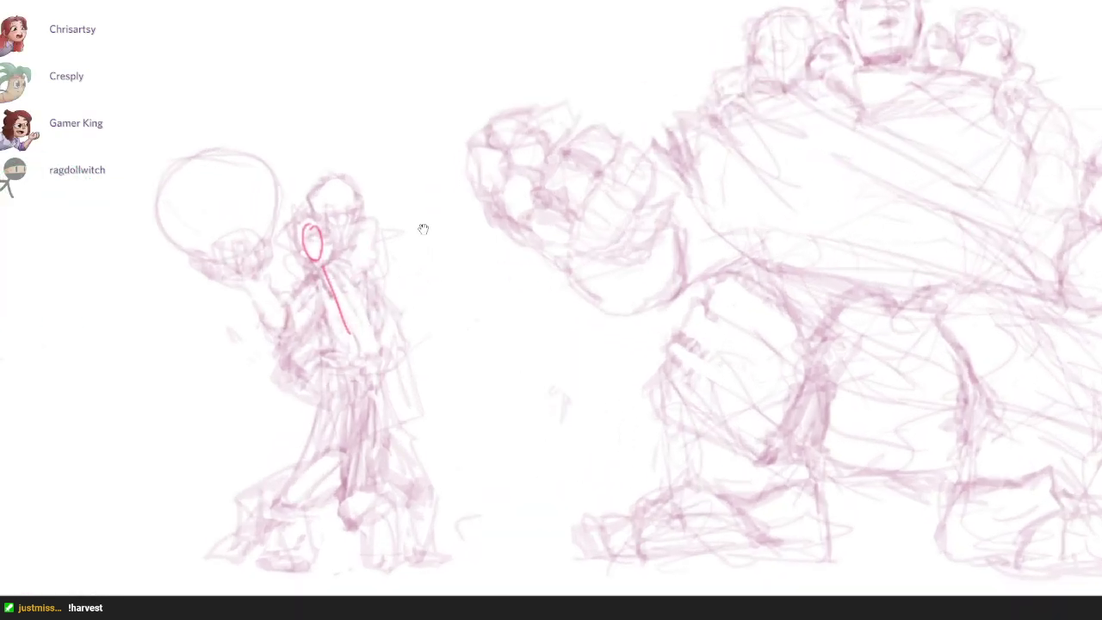
mouse_move(422, 228)
mouse_down()
mouse_move(445, 256)
mouse_move(422, 229)
mouse_move(428, 210)
mouse_up()
key(ctrl+z)
drag(308, 199, 297, 360)
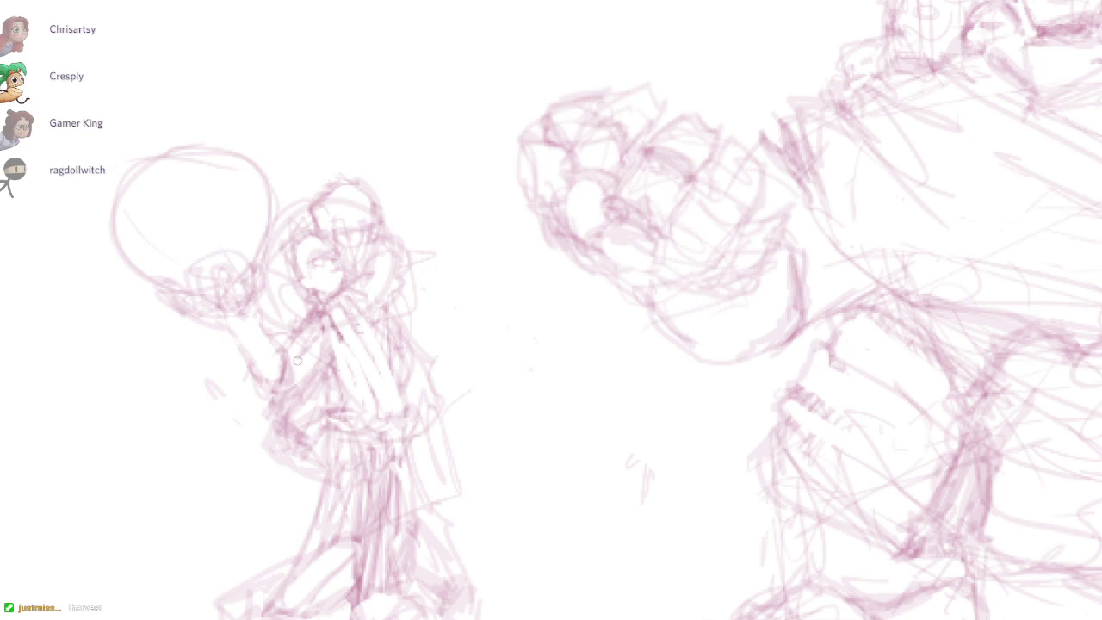
key(ctrl+z)
Step: Clean up the small figure's two side heads and the lower face of its central head
drag(388, 238, 401, 294)
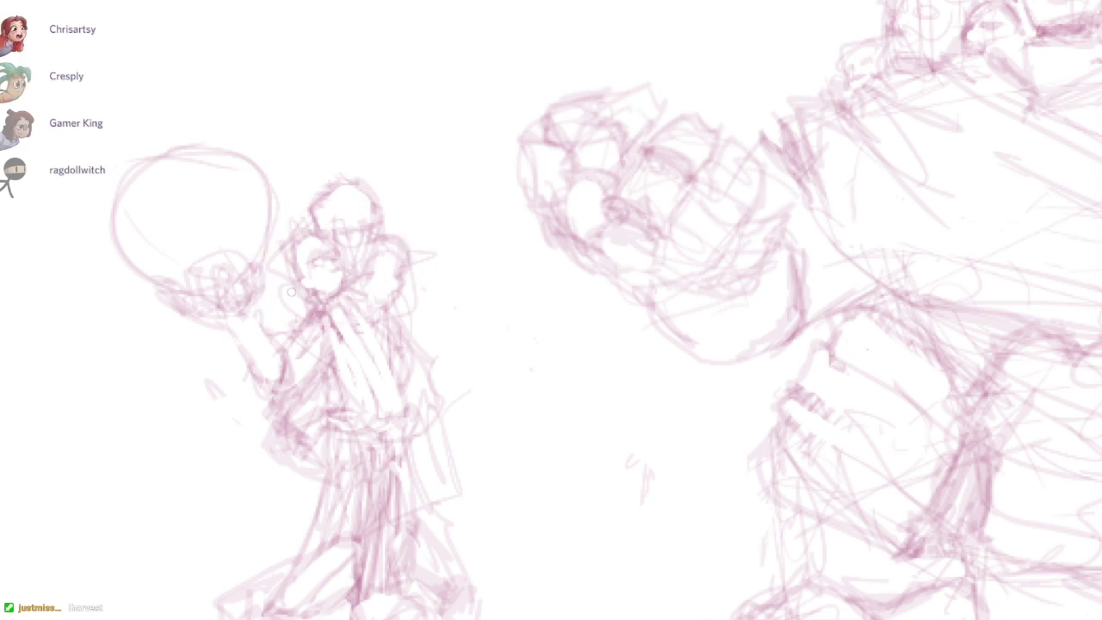
mouse_move(290, 259)
mouse_down()
mouse_move(290, 276)
mouse_move(316, 255)
mouse_move(297, 269)
mouse_move(322, 282)
mouse_move(301, 297)
mouse_move(310, 301)
mouse_move(297, 261)
mouse_up()
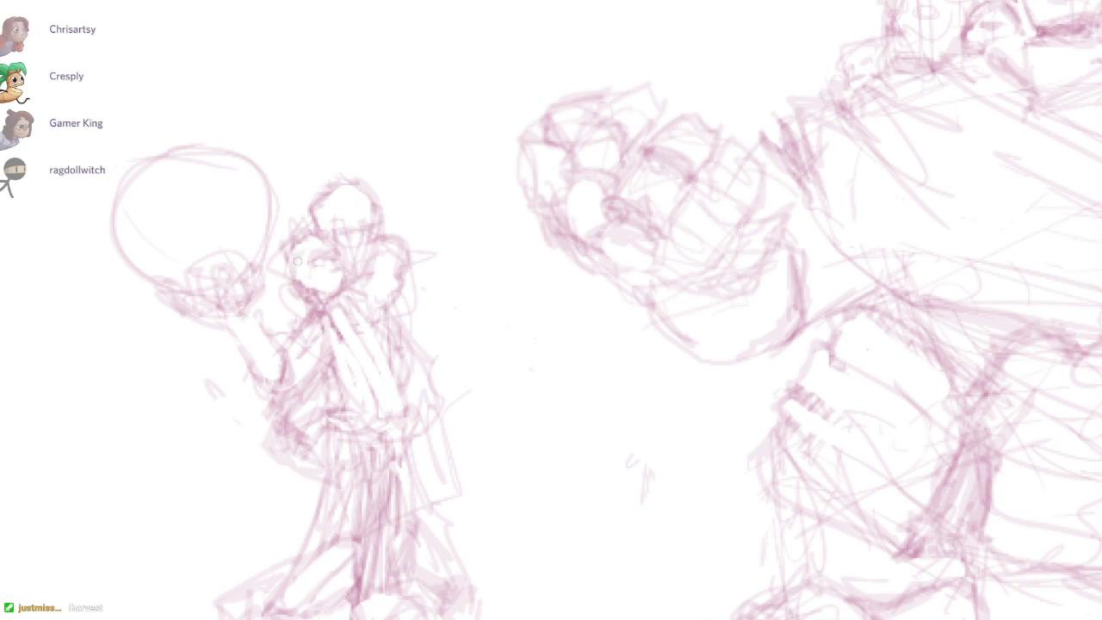
mouse_move(336, 225)
mouse_down()
mouse_move(366, 225)
mouse_move(301, 277)
mouse_move(337, 286)
mouse_move(384, 250)
mouse_up()
Step: Try red guide strokes over the small figure's three heads and bent arm, then undo them
drag(347, 164, 355, 226)
drag(337, 320, 222, 298)
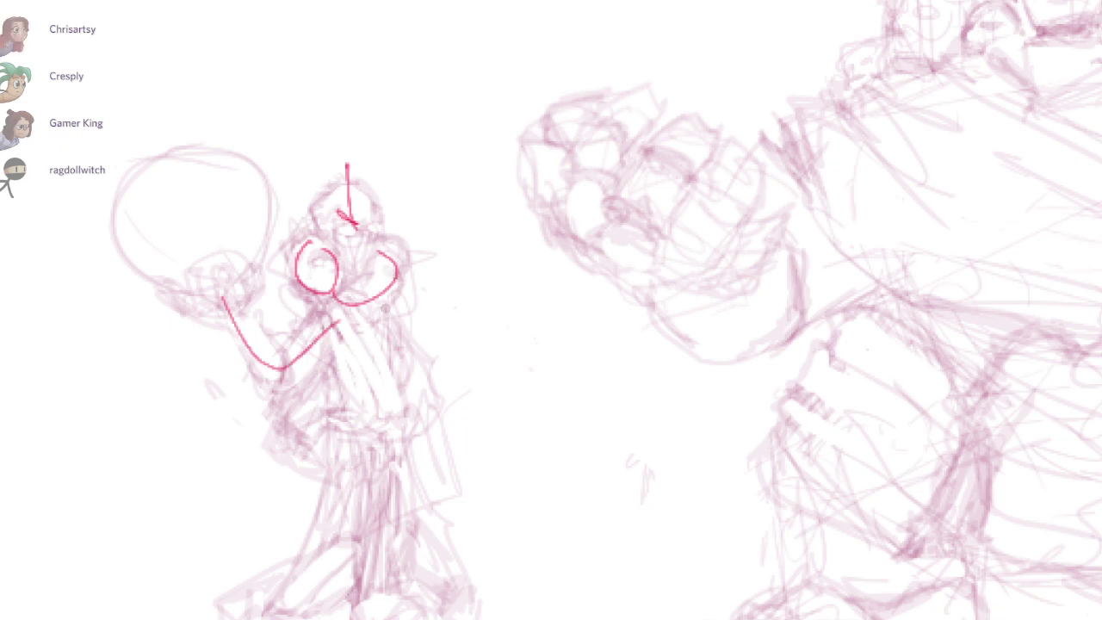
key(ctrl+z)
key(ctrl+z)
key(ctrl+z)
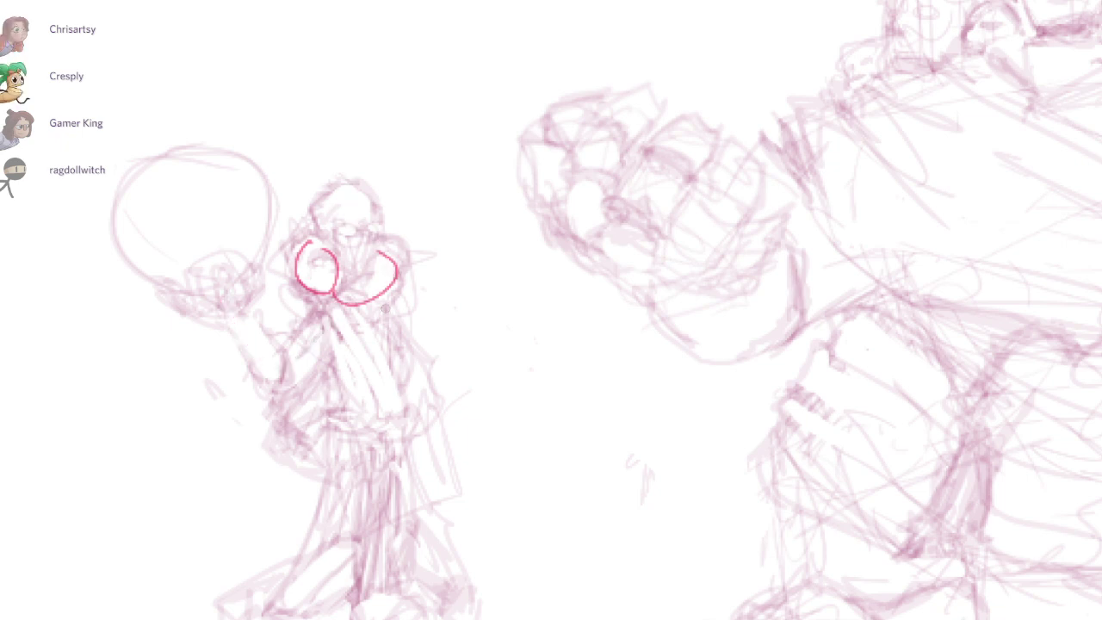
key(ctrl+z)
key(ctrl+z)
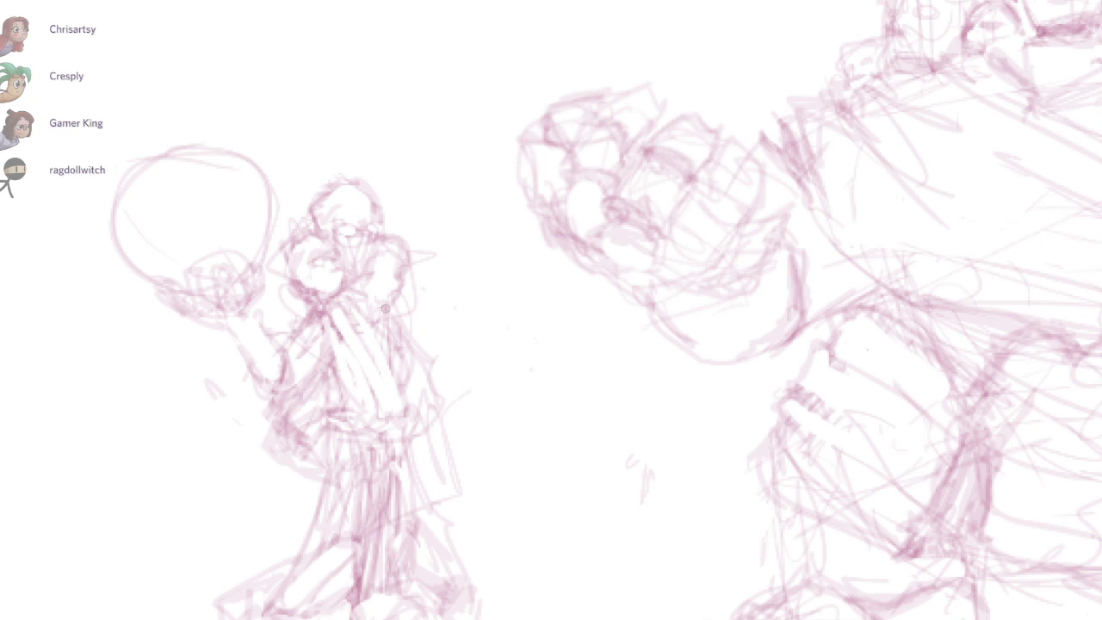
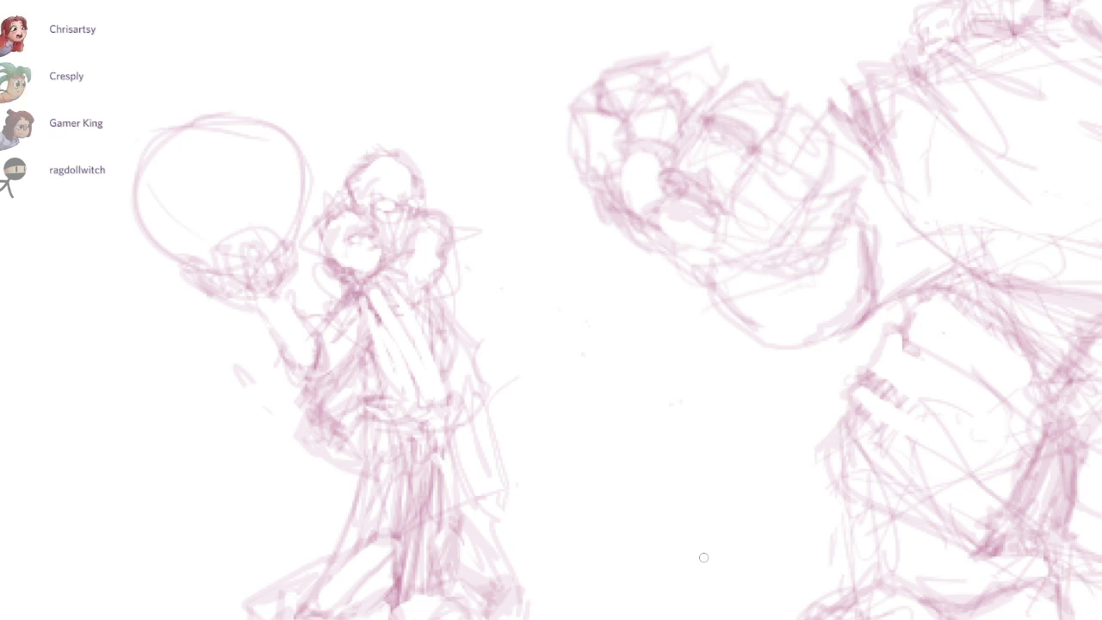
Step: Erase gaps into the small figure's raised hand and redraw separate fingers gripping the underside of the sphere
drag(211, 313, 376, 413)
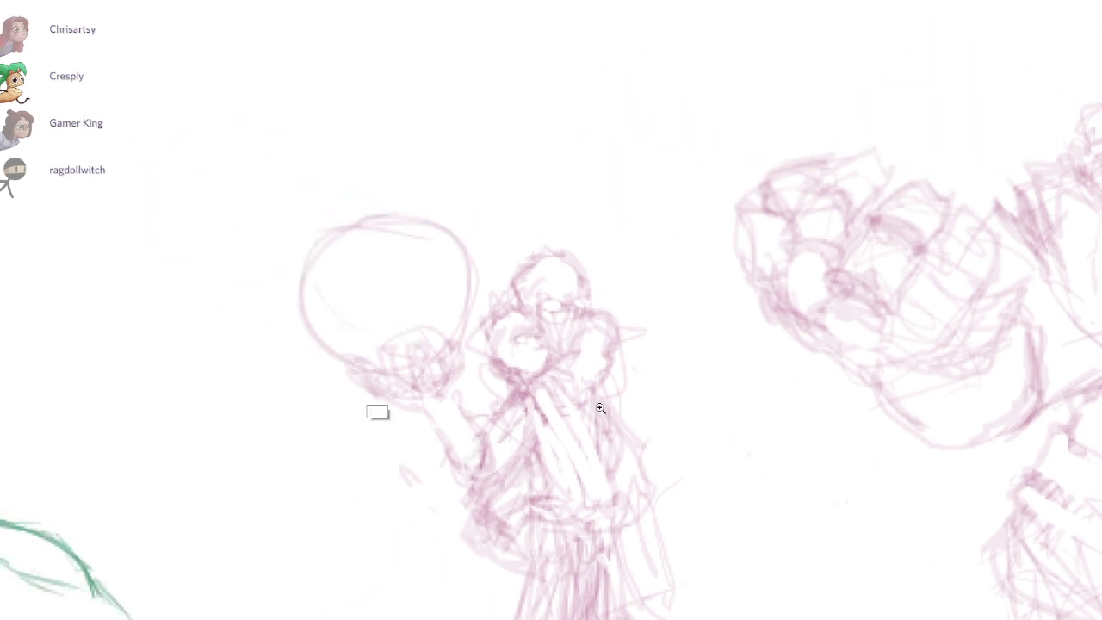
scroll(358, 369, up, 1)
mouse_move(353, 365)
mouse_down()
mouse_move(402, 393)
mouse_move(397, 387)
mouse_up()
mouse_move(438, 358)
mouse_down()
mouse_move(402, 373)
mouse_move(439, 396)
mouse_move(439, 375)
mouse_move(458, 374)
mouse_move(429, 394)
mouse_up()
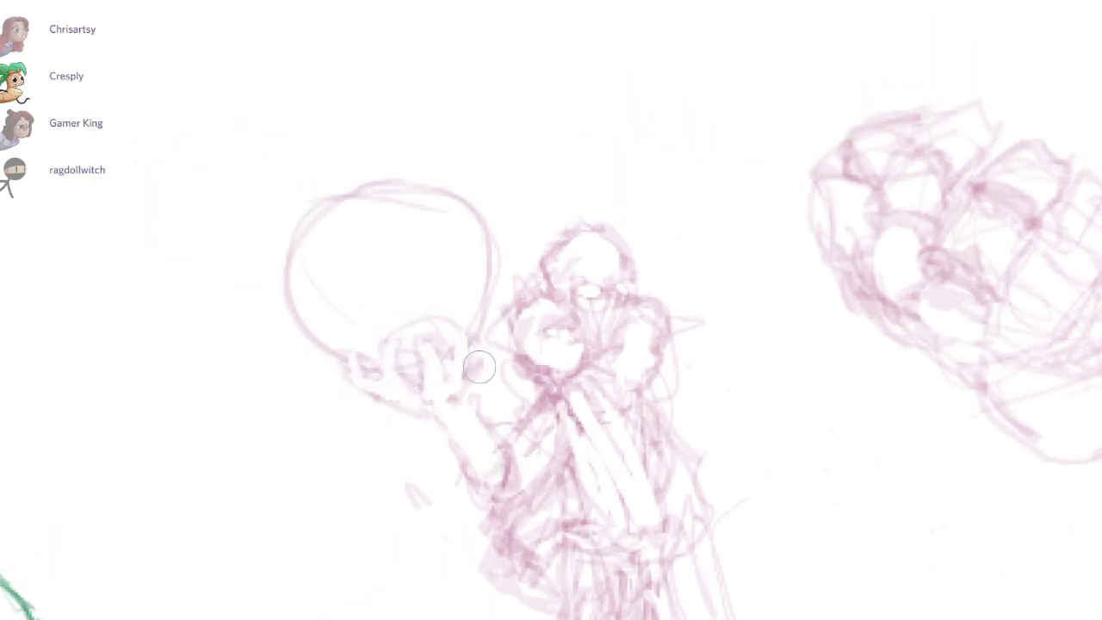
key(b)
drag(480, 366, 451, 396)
drag(471, 348, 469, 375)
mouse_move(453, 341)
mouse_down()
mouse_move(446, 367)
mouse_move(467, 334)
mouse_move(455, 396)
mouse_up()
mouse_move(425, 349)
mouse_down()
mouse_move(439, 384)
mouse_move(421, 367)
mouse_move(440, 364)
mouse_up()
drag(393, 334, 381, 359)
mouse_move(379, 344)
mouse_down()
mouse_move(394, 387)
mouse_move(342, 370)
mouse_move(409, 403)
mouse_move(438, 383)
mouse_move(461, 393)
mouse_move(437, 402)
mouse_up()
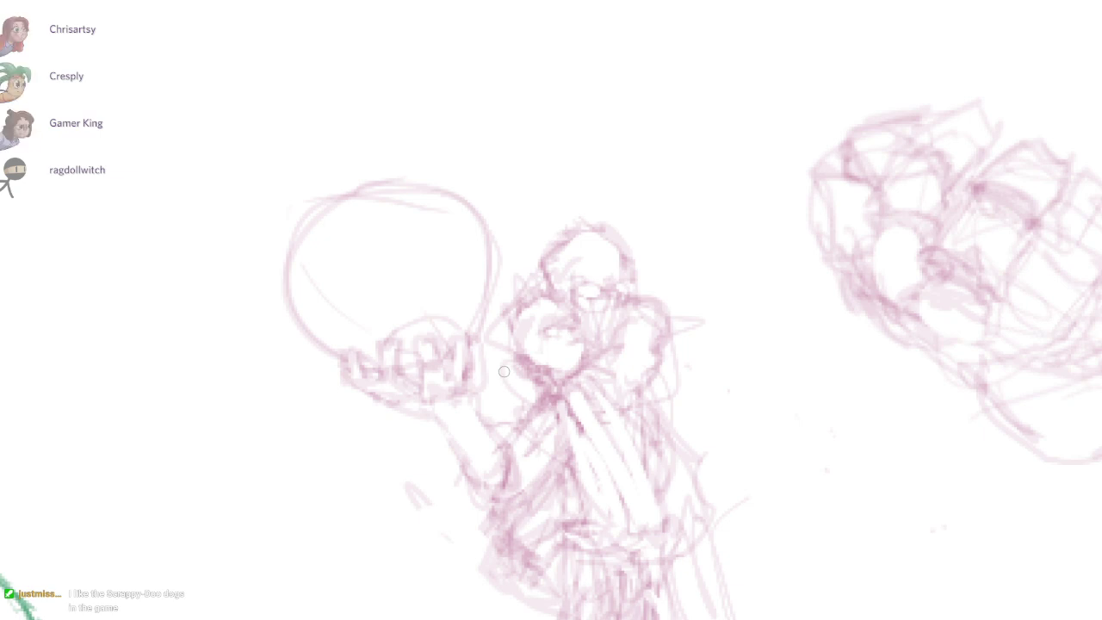
Step: Shade the palm under the sphere and rework the wrist and elbow of the small figure's raised arm
mouse_move(479, 402)
mouse_down()
mouse_move(434, 410)
mouse_move(441, 405)
mouse_up()
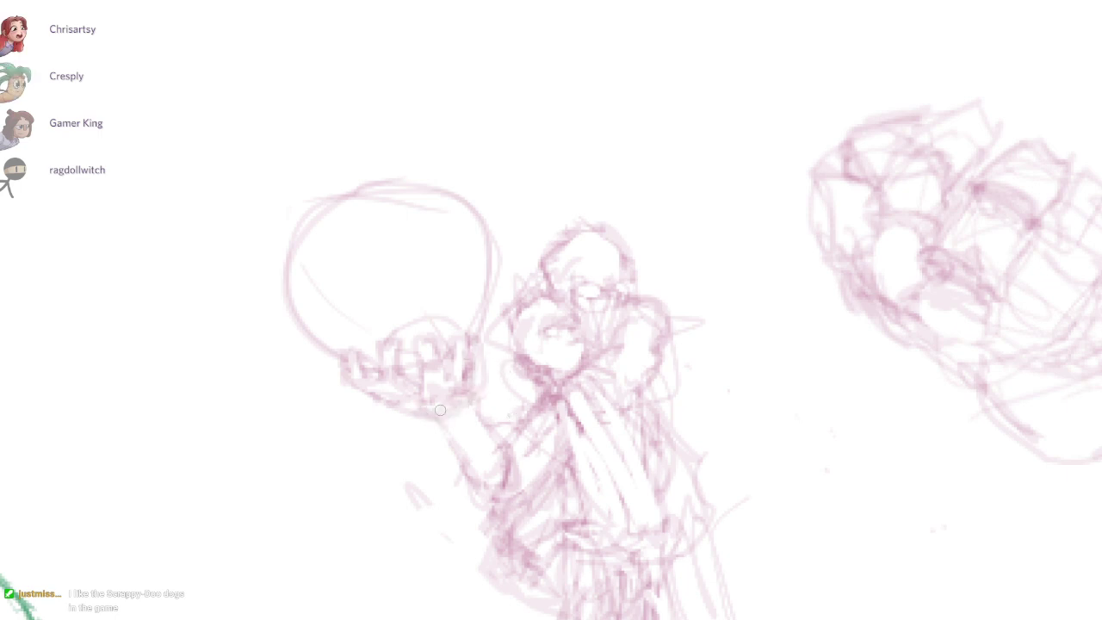
mouse_move(475, 402)
mouse_down()
mouse_move(439, 410)
mouse_move(455, 432)
mouse_up()
mouse_move(486, 504)
mouse_down()
mouse_move(505, 464)
mouse_move(511, 489)
mouse_up()
mouse_move(514, 482)
mouse_down()
mouse_move(527, 461)
mouse_move(511, 504)
mouse_up()
Step: Redraw the cloth draped over the small figure's shoulder with clear folds running down to the belt
drag(746, 400, 709, 281)
mouse_move(473, 305)
mouse_down()
mouse_move(507, 289)
mouse_move(560, 289)
mouse_move(484, 296)
mouse_move(527, 259)
mouse_move(568, 292)
mouse_move(551, 317)
mouse_move(572, 353)
mouse_move(587, 314)
mouse_move(628, 413)
mouse_move(542, 422)
mouse_move(568, 423)
mouse_up()
key(b)
drag(725, 373, 600, 405)
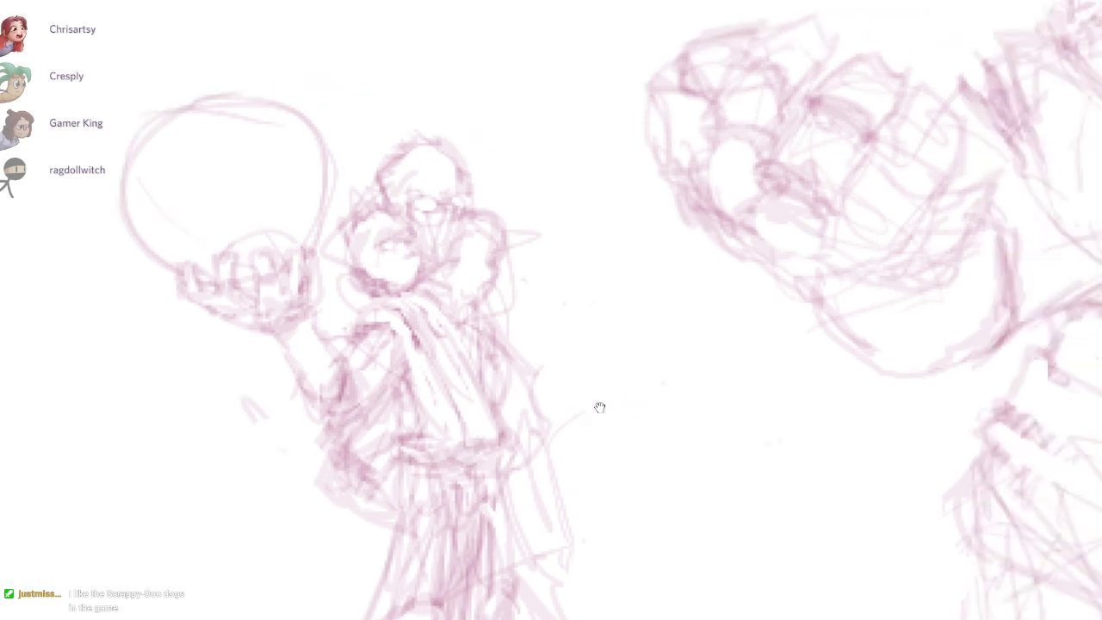
Step: Sketch the facial features of the small figure's central head and shade the side head behind it
mouse_move(491, 223)
mouse_down()
mouse_move(492, 245)
mouse_move(464, 254)
mouse_move(480, 249)
mouse_up()
drag(432, 189, 508, 193)
mouse_move(442, 208)
mouse_down()
mouse_move(419, 202)
mouse_move(463, 203)
mouse_move(439, 229)
mouse_move(443, 206)
mouse_move(461, 204)
mouse_up()
key(e)
key(bracketleft)
key(bracketleft)
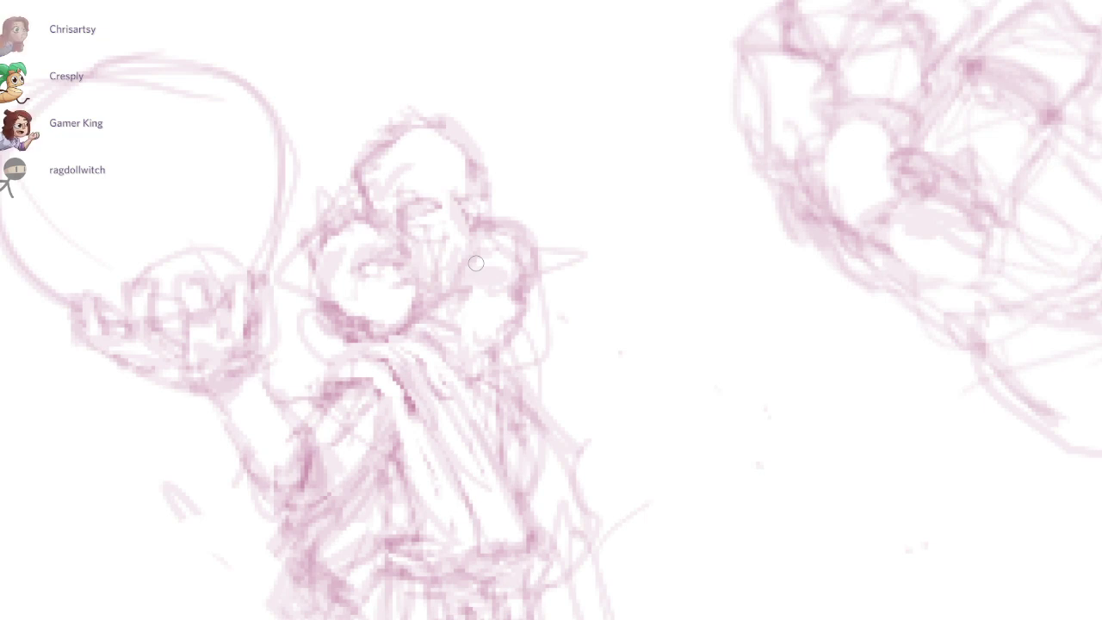
Step: Touch up the small figure's shoulder and robe, and redraw the hanging sleeve with broad folds and a defined opening
drag(600, 407, 634, 382)
mouse_move(357, 372)
mouse_down()
mouse_move(412, 364)
mouse_move(426, 401)
mouse_up()
mouse_move(542, 364)
mouse_down()
mouse_move(575, 398)
mouse_move(613, 507)
mouse_up()
mouse_move(612, 529)
mouse_down()
mouse_move(595, 386)
mouse_move(600, 407)
mouse_up()
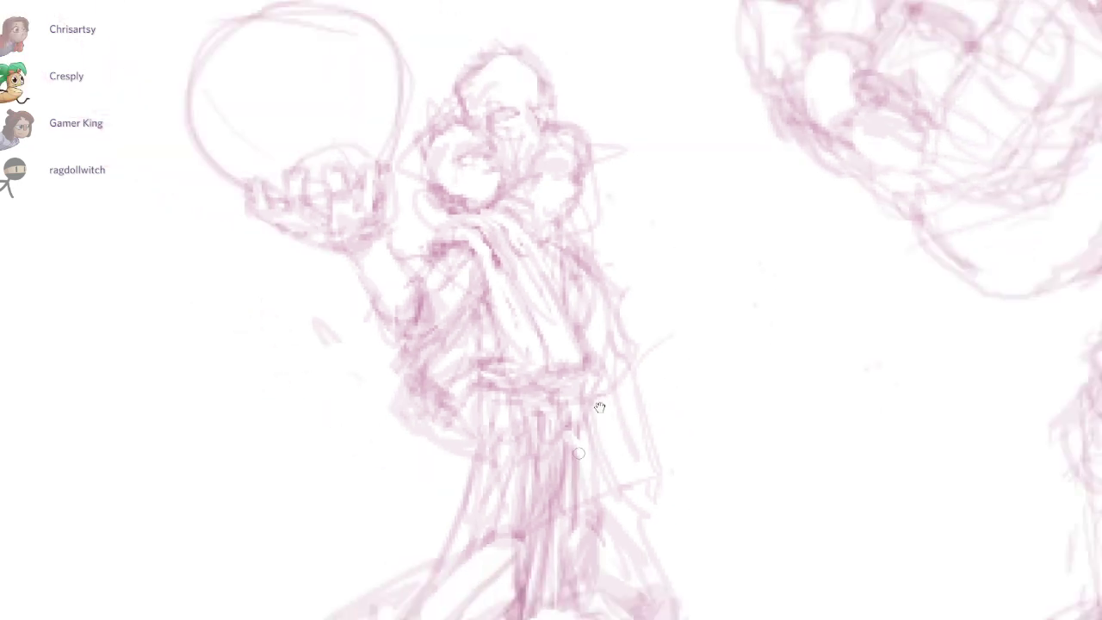
key(e)
mouse_move(472, 334)
mouse_down()
mouse_move(442, 358)
mouse_move(430, 390)
mouse_up()
key(b)
mouse_move(409, 354)
mouse_down()
mouse_move(396, 368)
mouse_move(469, 383)
mouse_move(405, 346)
mouse_move(389, 366)
mouse_move(421, 416)
mouse_move(413, 392)
mouse_move(431, 399)
mouse_move(409, 388)
mouse_move(441, 375)
mouse_up()
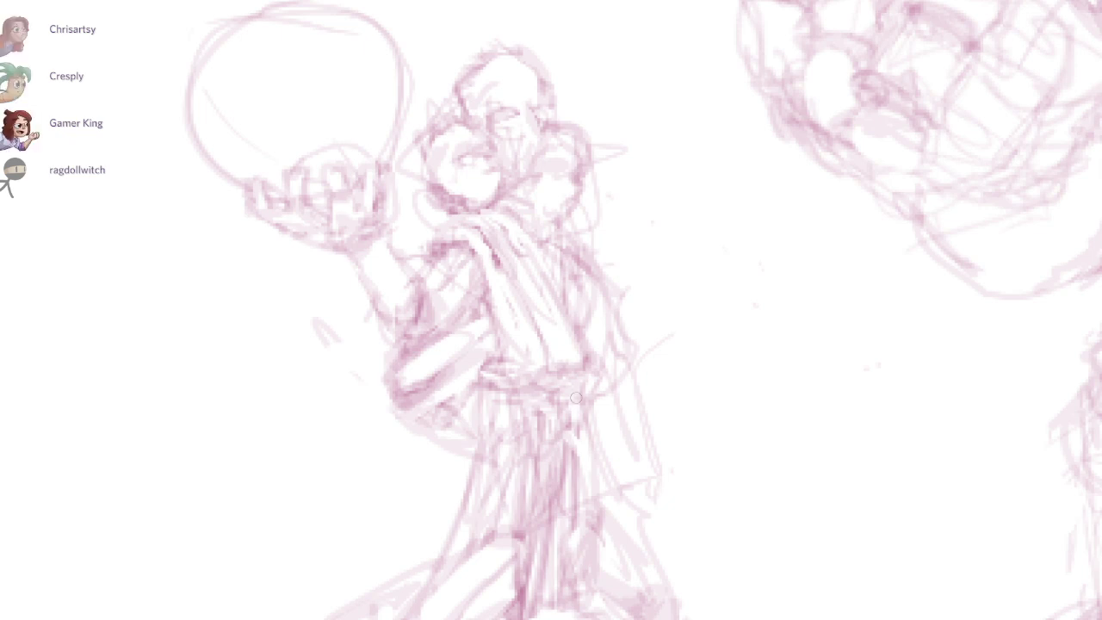
drag(576, 398, 548, 443)
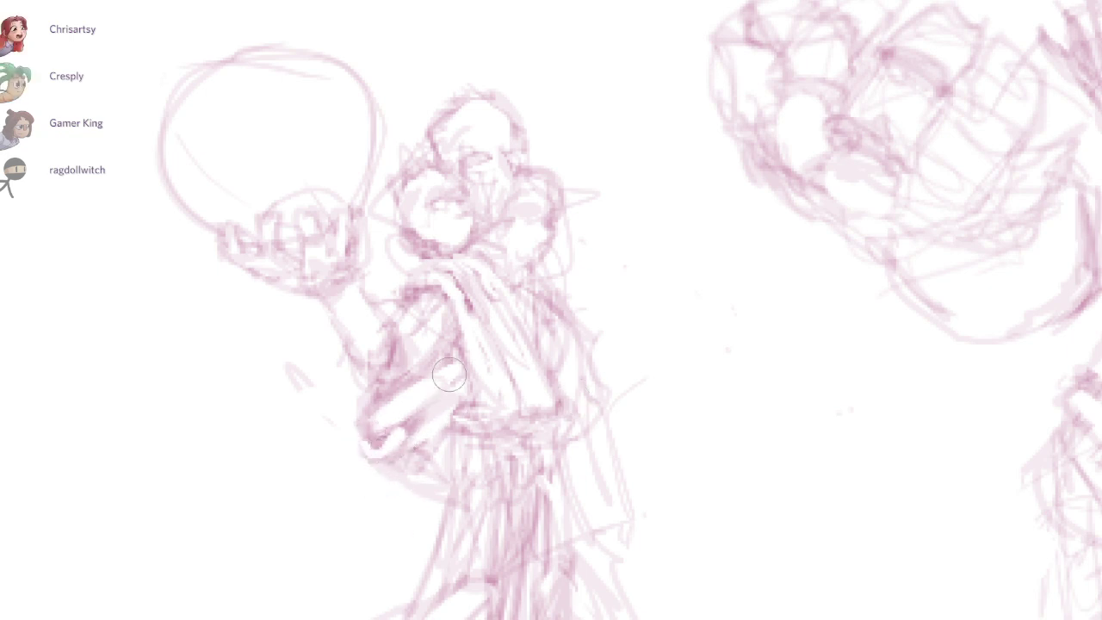
drag(373, 451, 379, 446)
key(b)
drag(663, 468, 623, 439)
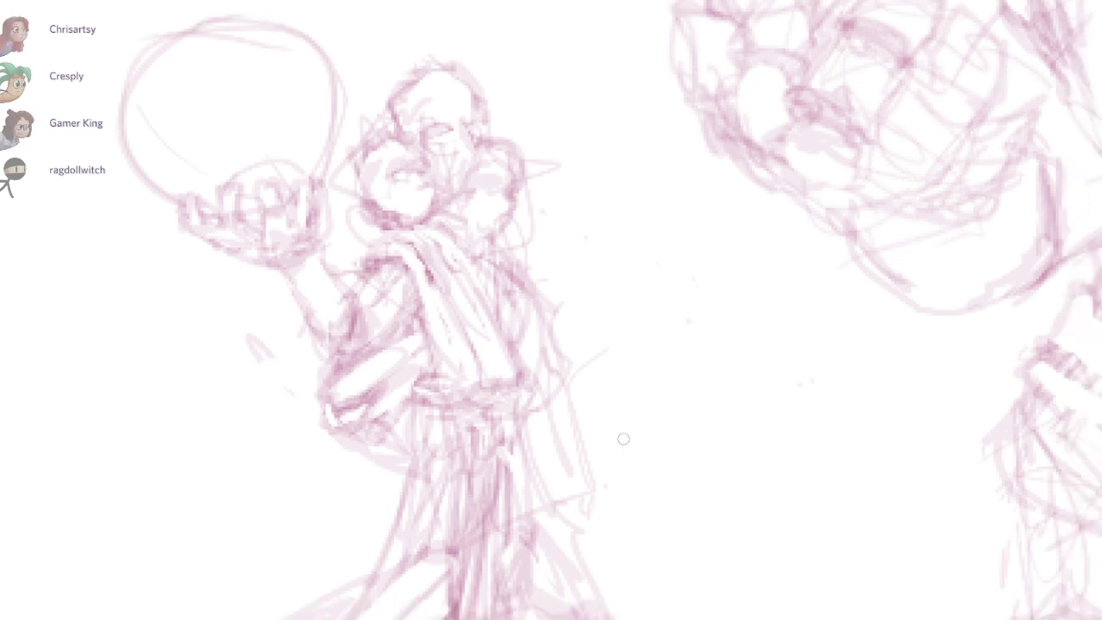
Step: Erase the stray lines inside and along the top of the sphere and redraw its outline as a rounder circle
scroll(576, 396, down, 4)
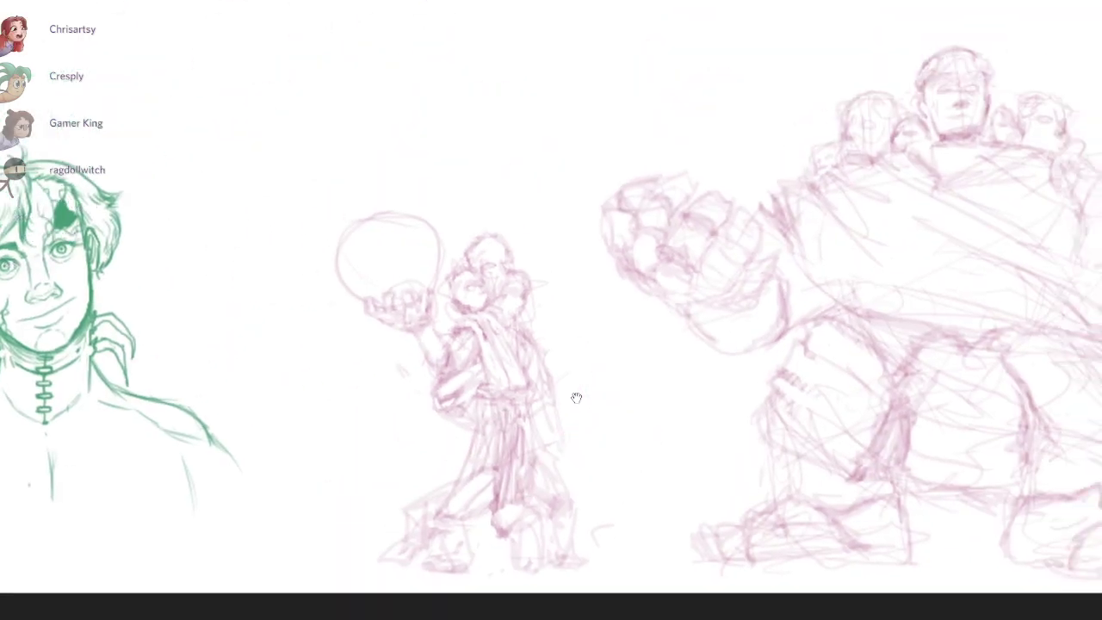
scroll(576, 396, up, 2)
scroll(454, 253, up, 2)
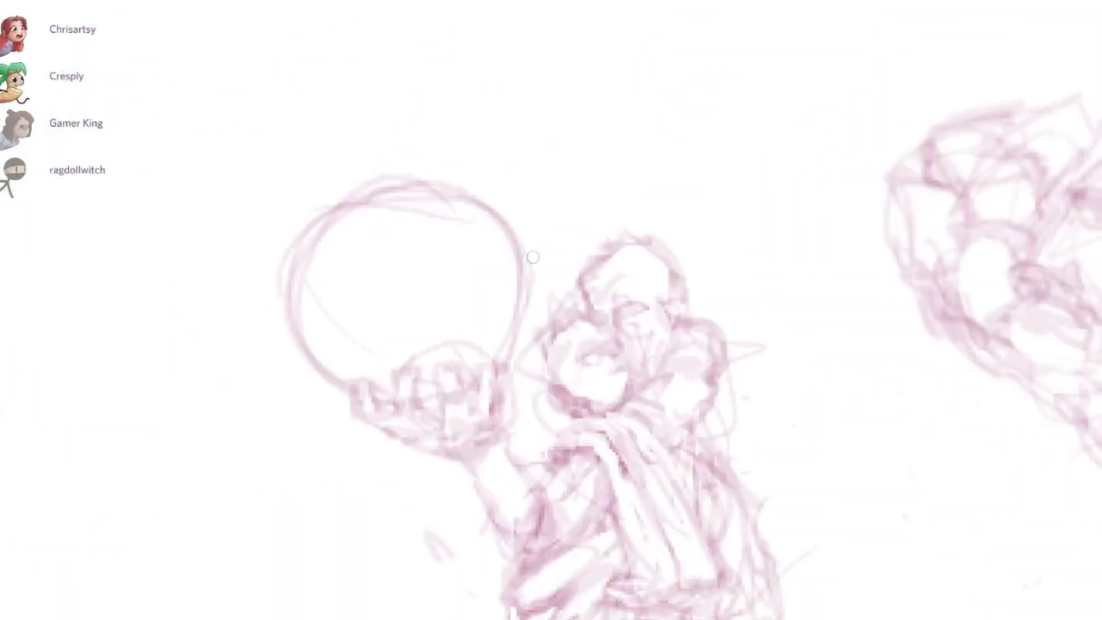
key(F11)
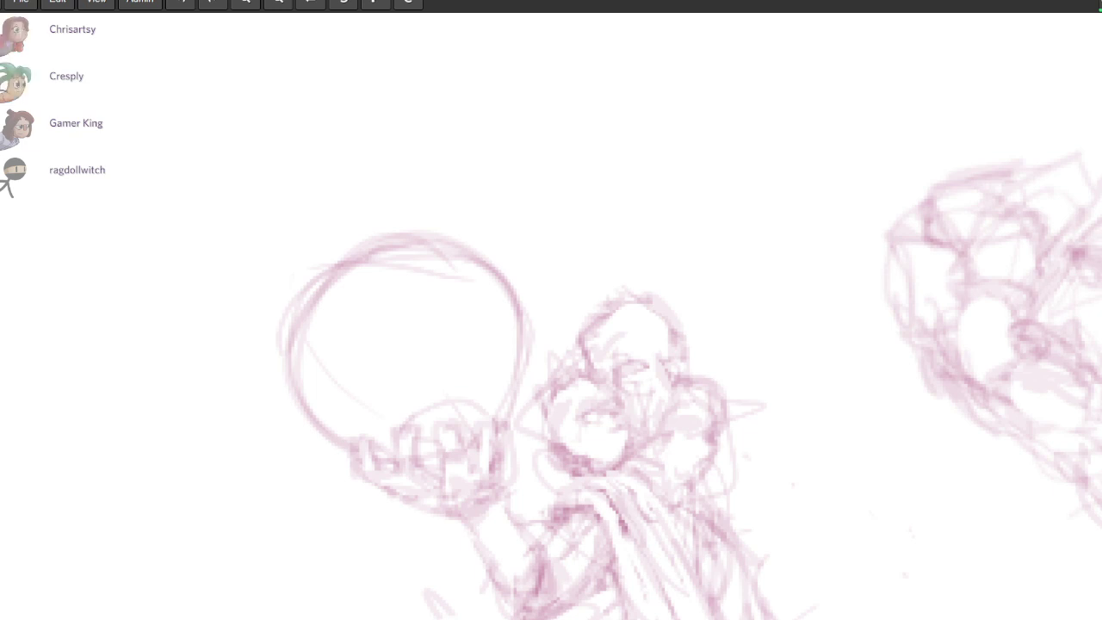
key(F11)
key(e)
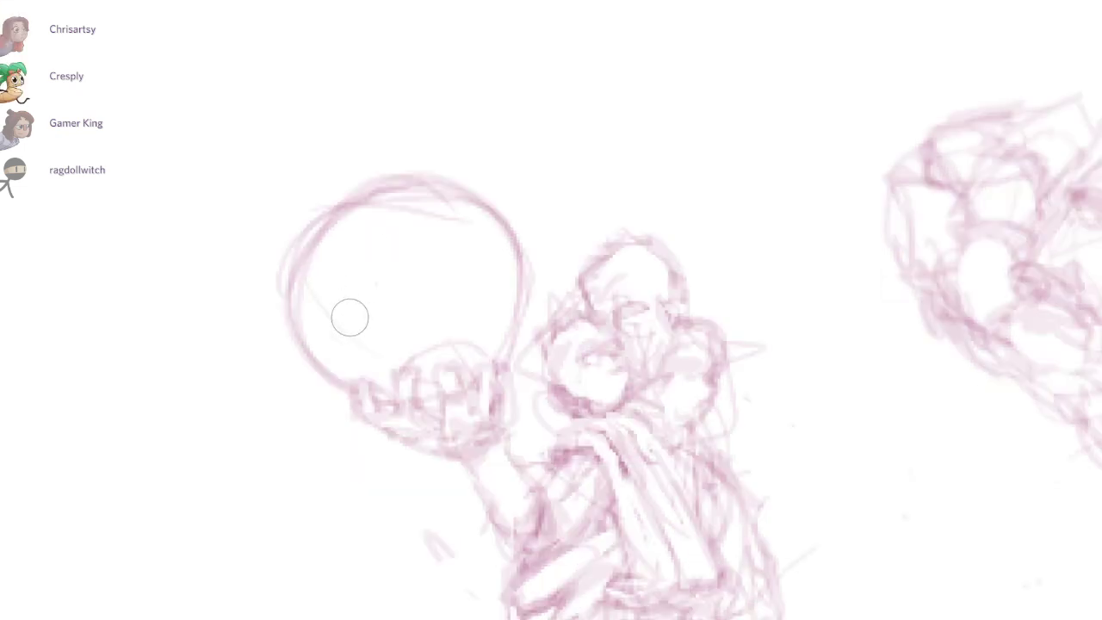
drag(350, 317, 498, 297)
drag(330, 241, 438, 196)
key(b)
mouse_move(288, 271)
mouse_down()
mouse_move(499, 208)
mouse_move(517, 327)
mouse_up()
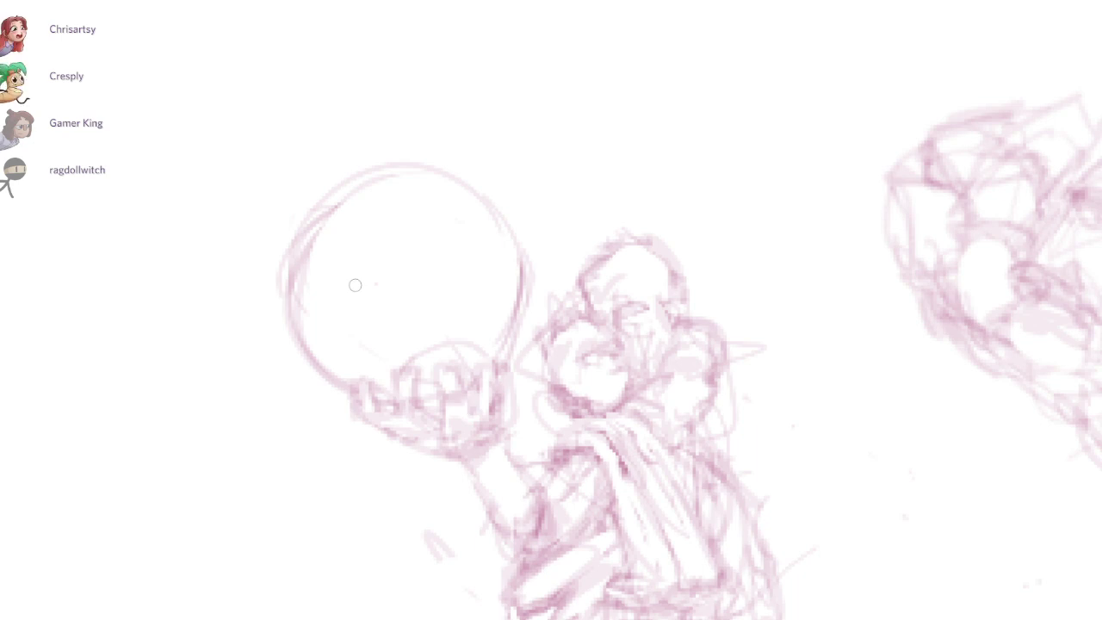
drag(354, 285, 260, 198)
scroll(356, 286, down, 3)
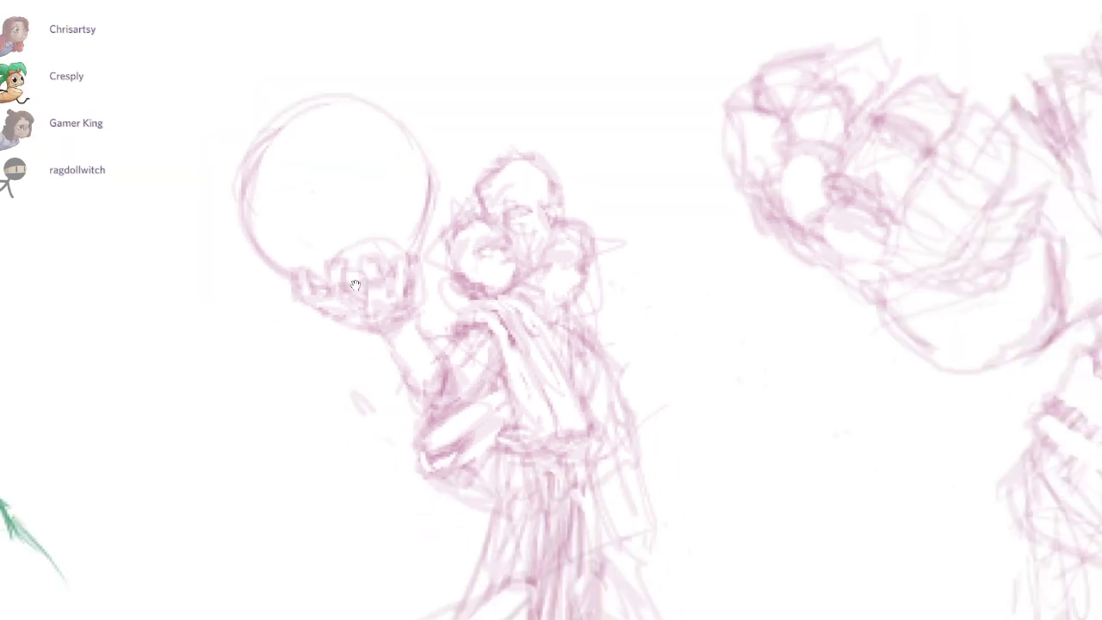
scroll(355, 285, left, 6)
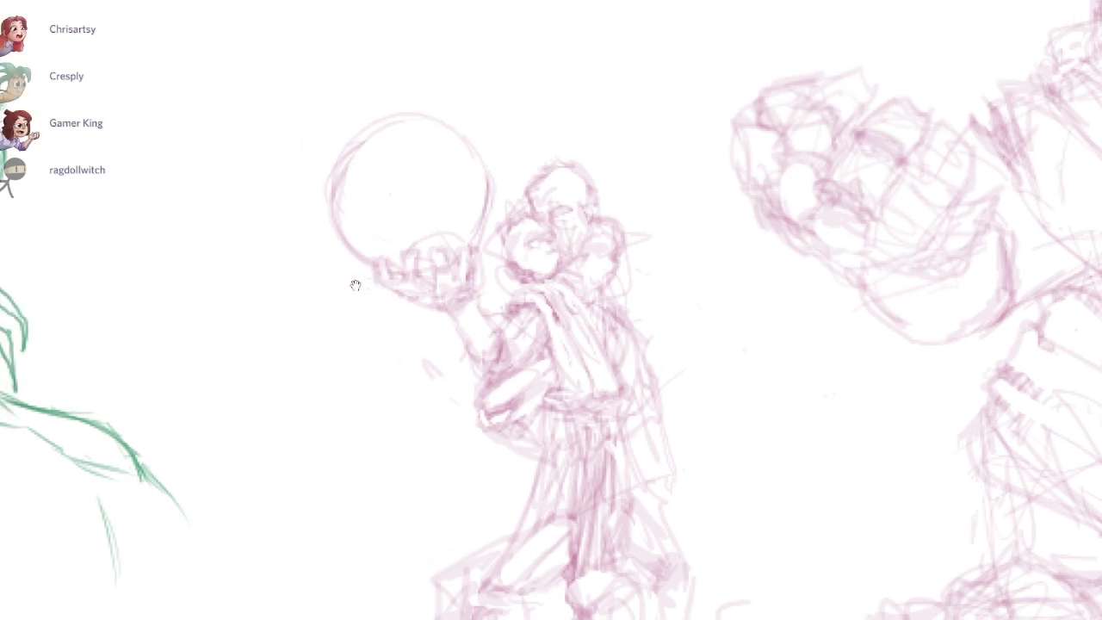
Step: Look over the green character sketches on the canvas, from the scarred portrait to the busts and the crouching figure
scroll(356, 285, left, 4)
scroll(355, 286, up, 1)
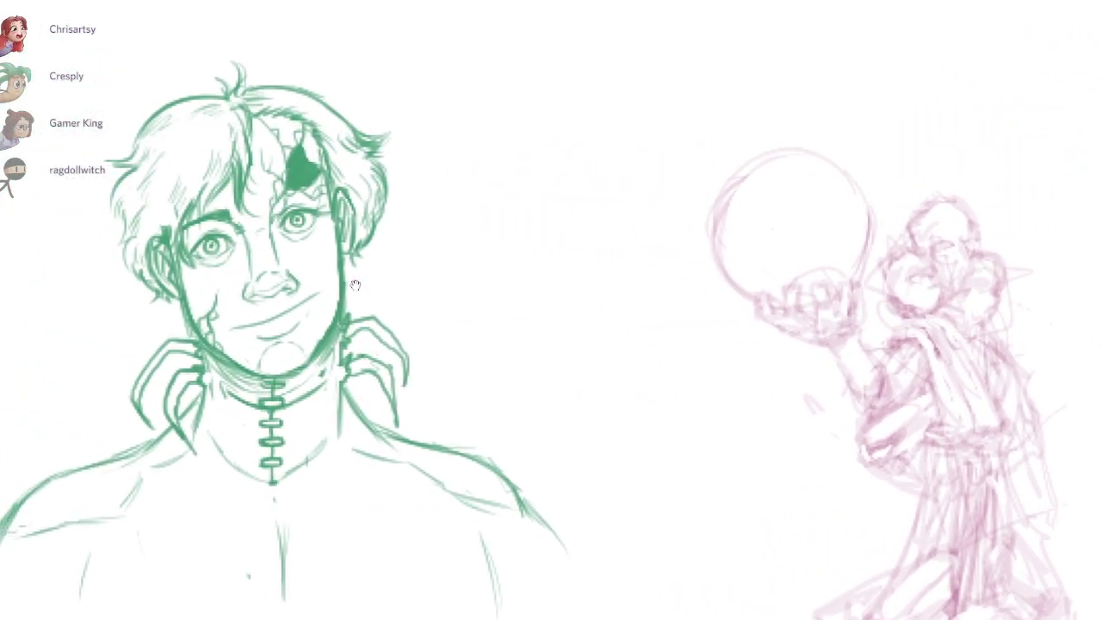
scroll(355, 286, left, 8)
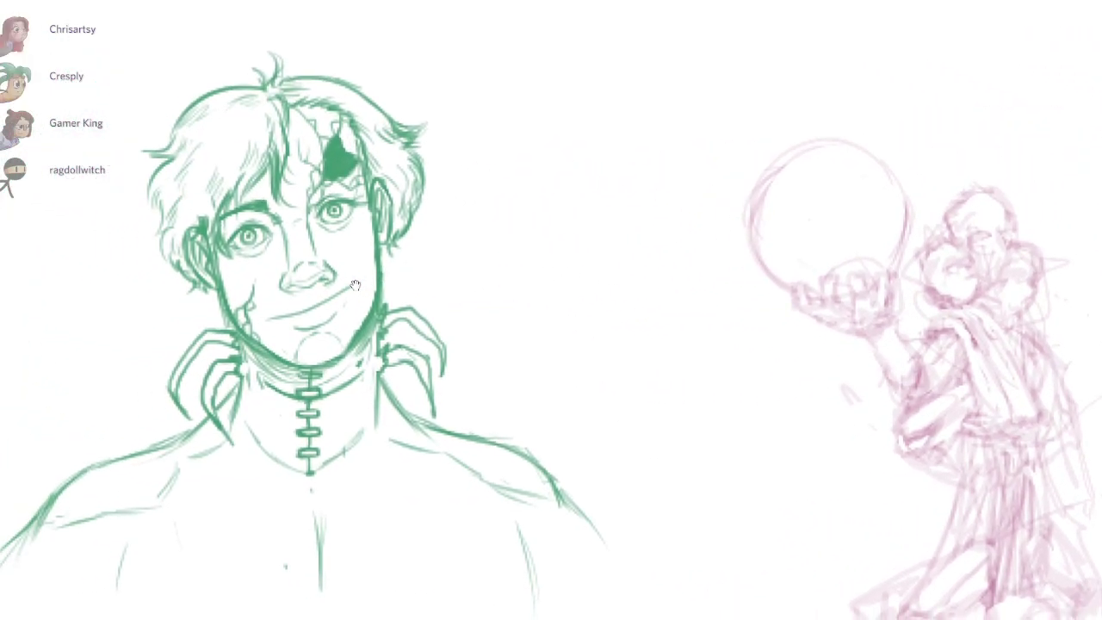
scroll(355, 286, up, 1)
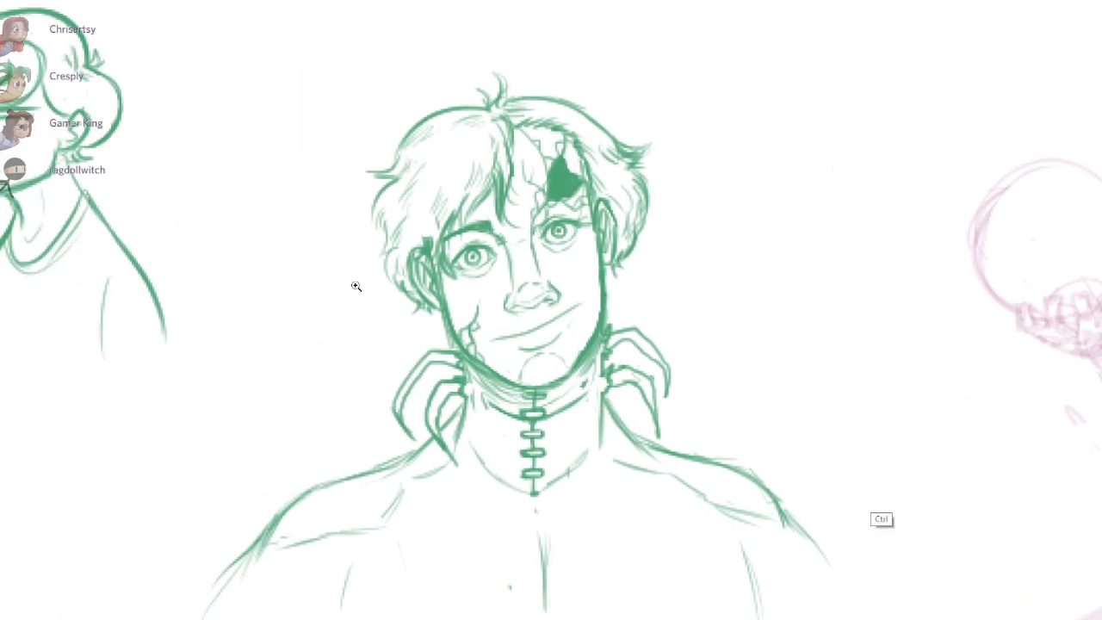
scroll(355, 285, down, 1)
scroll(355, 285, down, 1)
scroll(356, 285, right, 1)
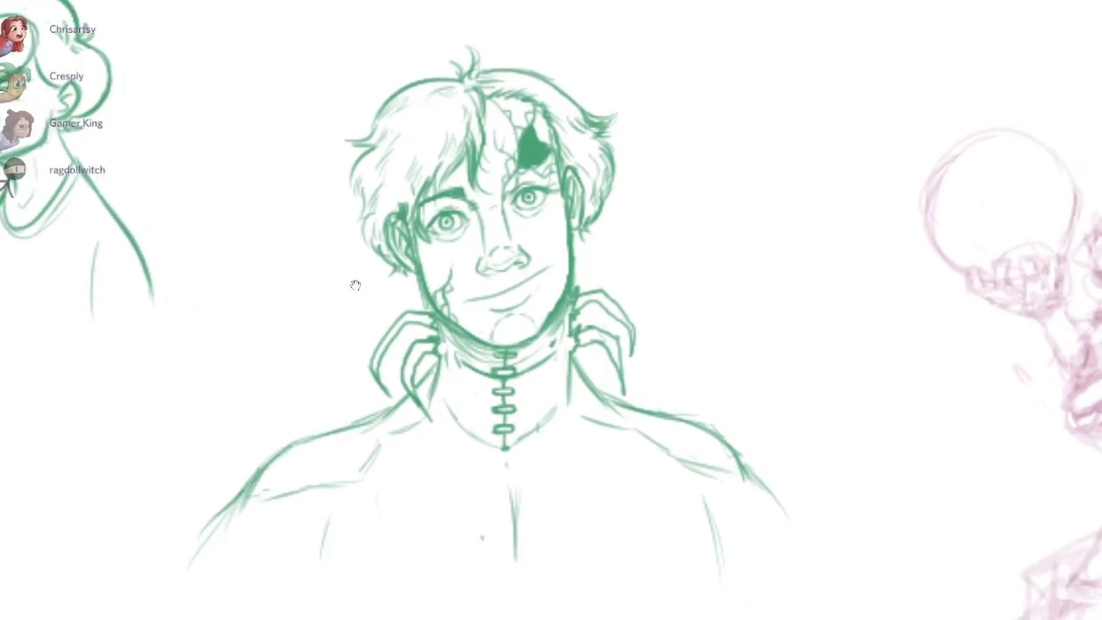
scroll(356, 285, down, 2)
scroll(357, 286, down, 2)
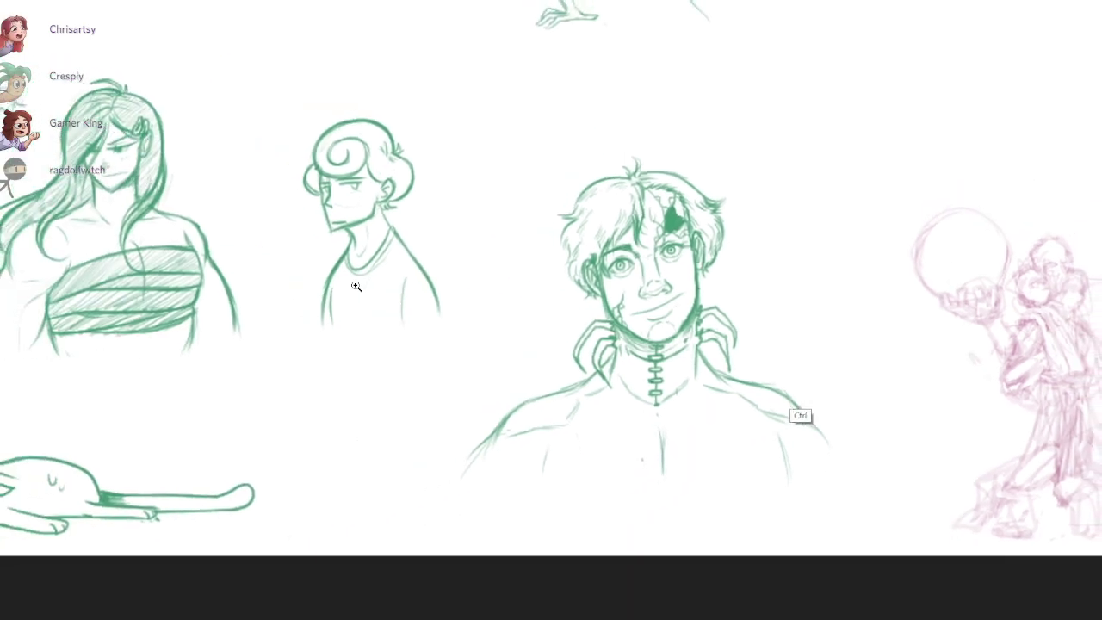
scroll(355, 285, left, 2)
scroll(356, 285, up, 2)
scroll(355, 285, up, 1)
scroll(355, 285, right, 1)
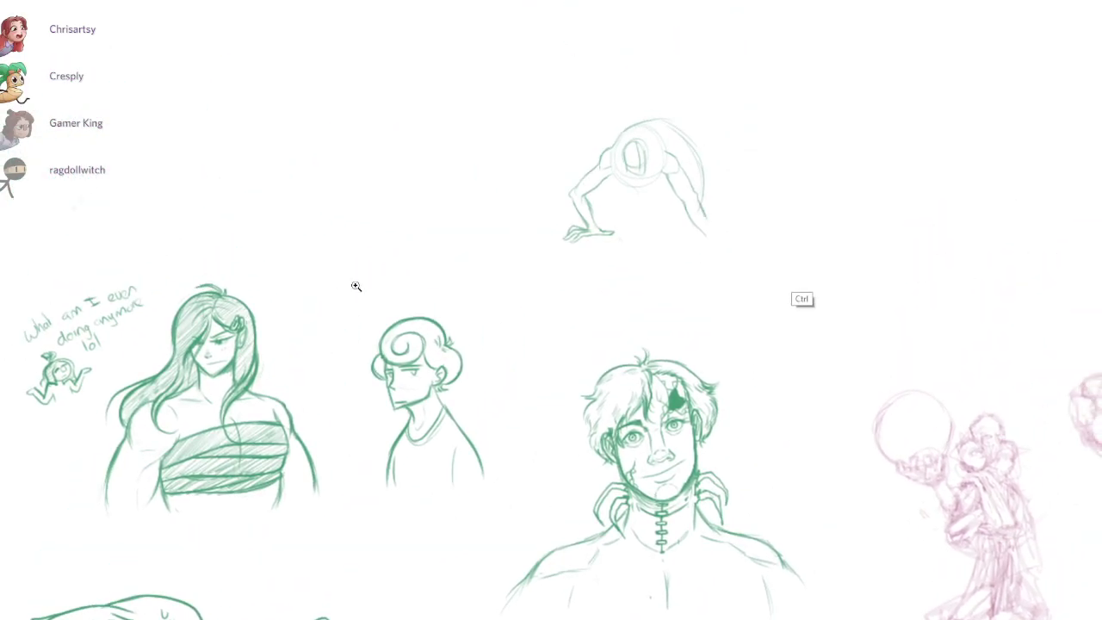
scroll(356, 286, up, 2)
scroll(356, 285, right, 2)
scroll(355, 285, down, 1)
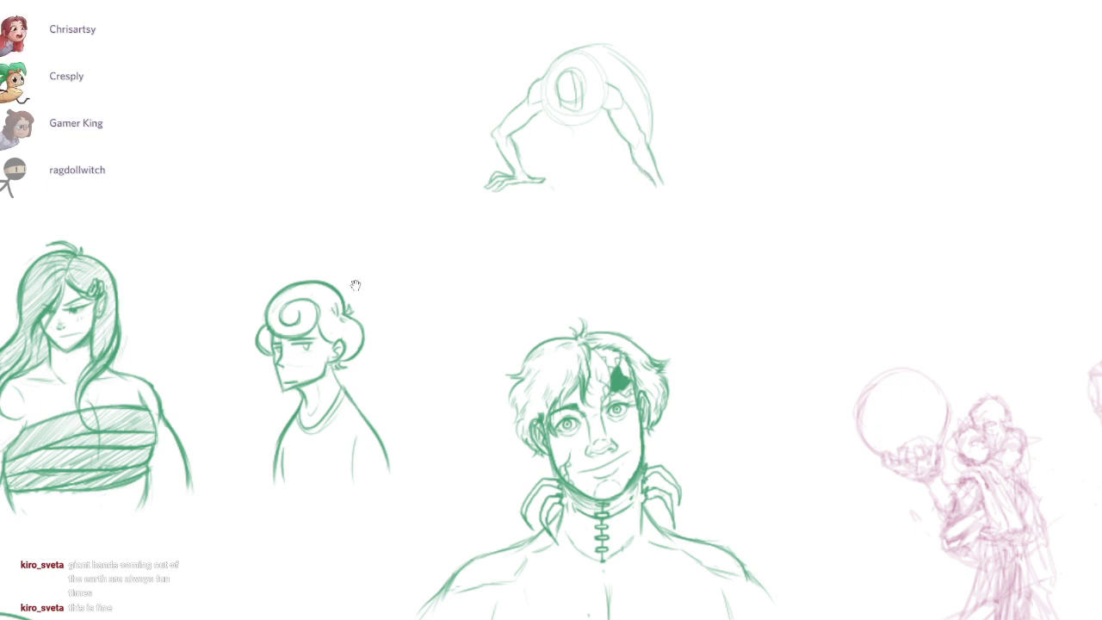
Step: Examine the small sphere-holding figure and the giant together to compare their poses and proportions
drag(824, 328, 452, 225)
scroll(680, 493, up, 2)
drag(663, 438, 671, 375)
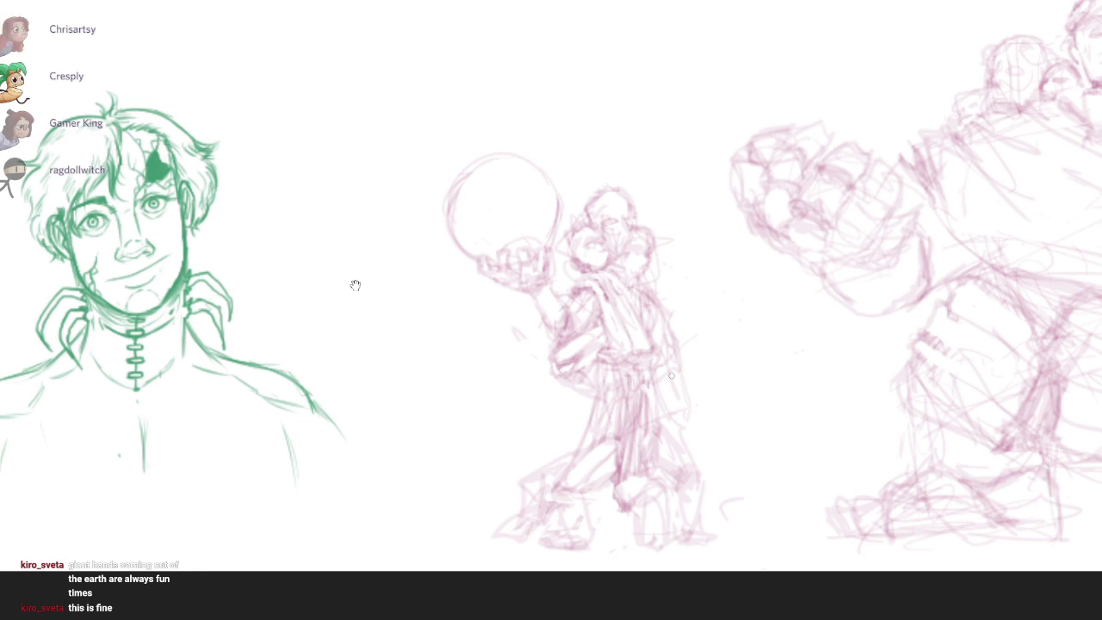
scroll(355, 285, right, 2)
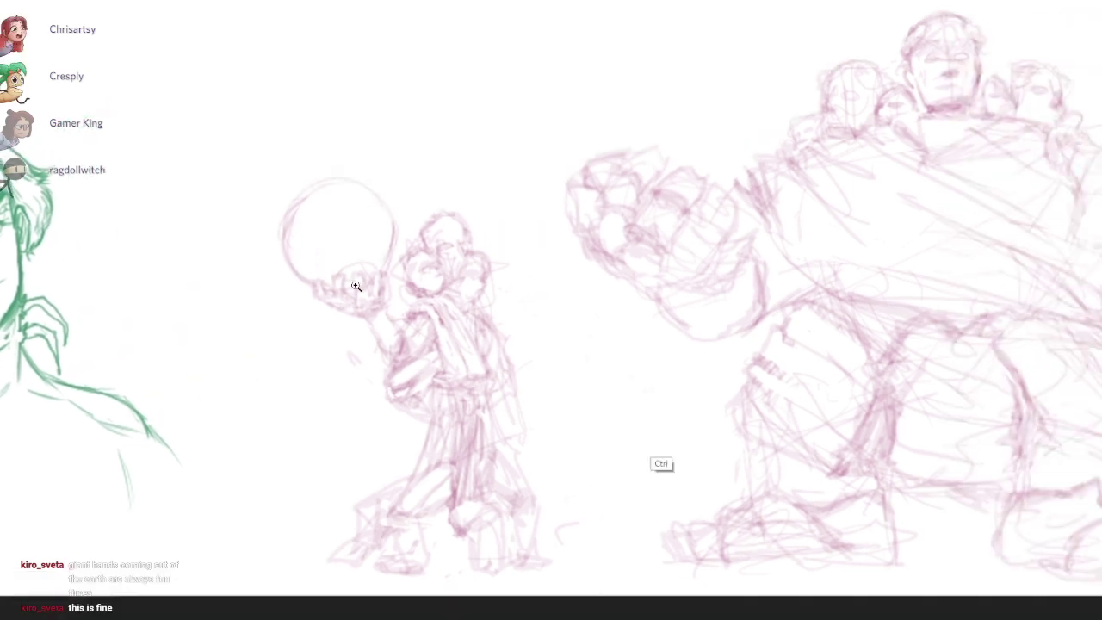
scroll(355, 285, up, 3)
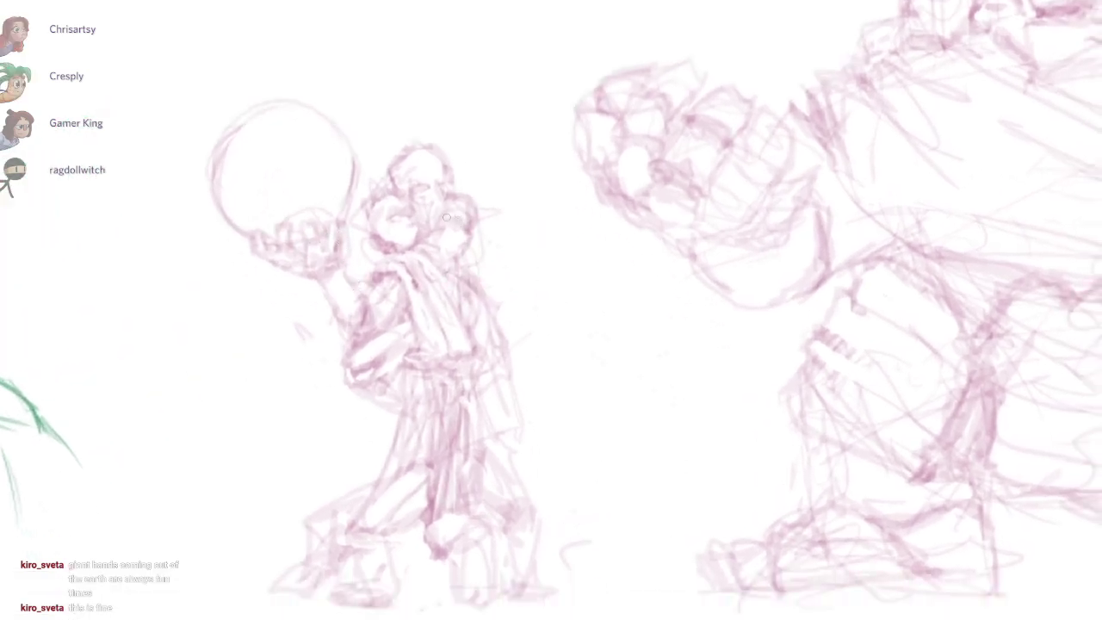
scroll(355, 286, down, 5)
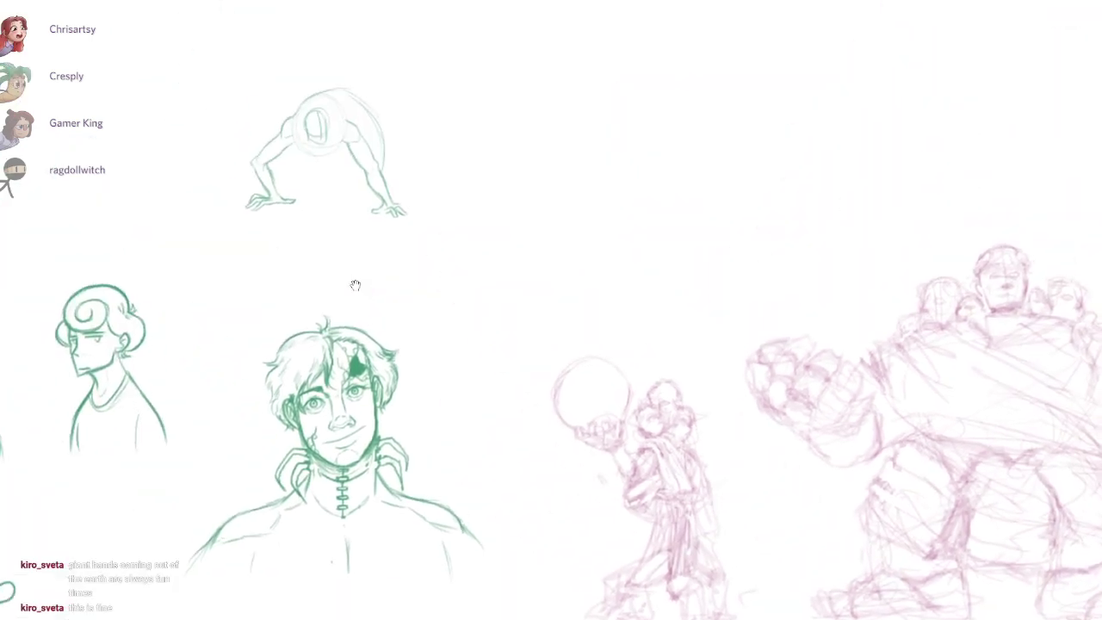
scroll(356, 286, up, 5)
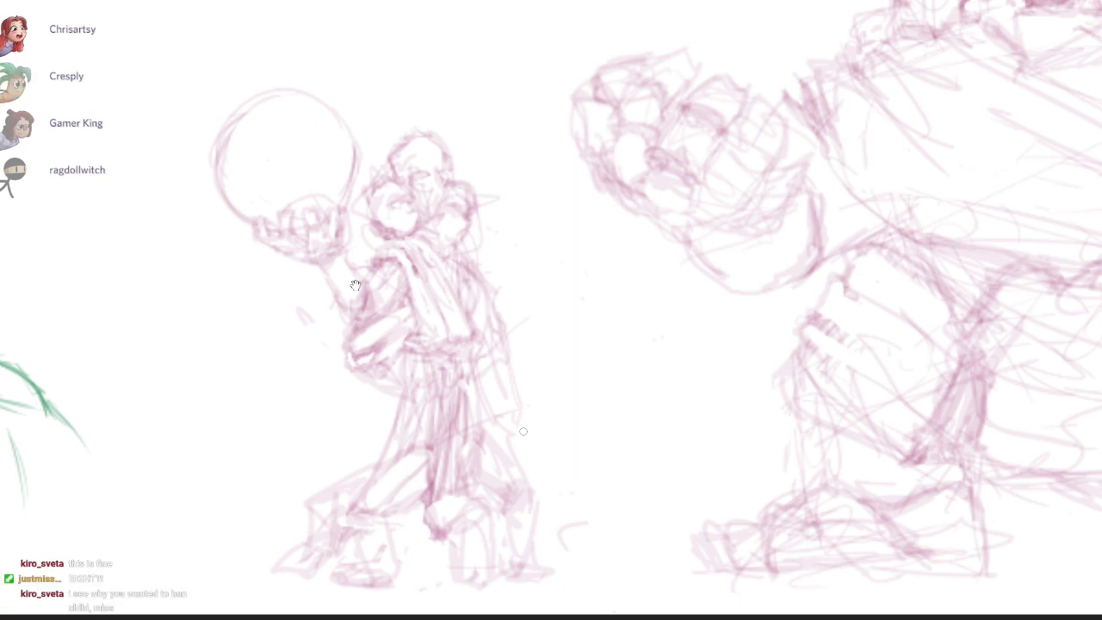
drag(355, 286, 313, 320)
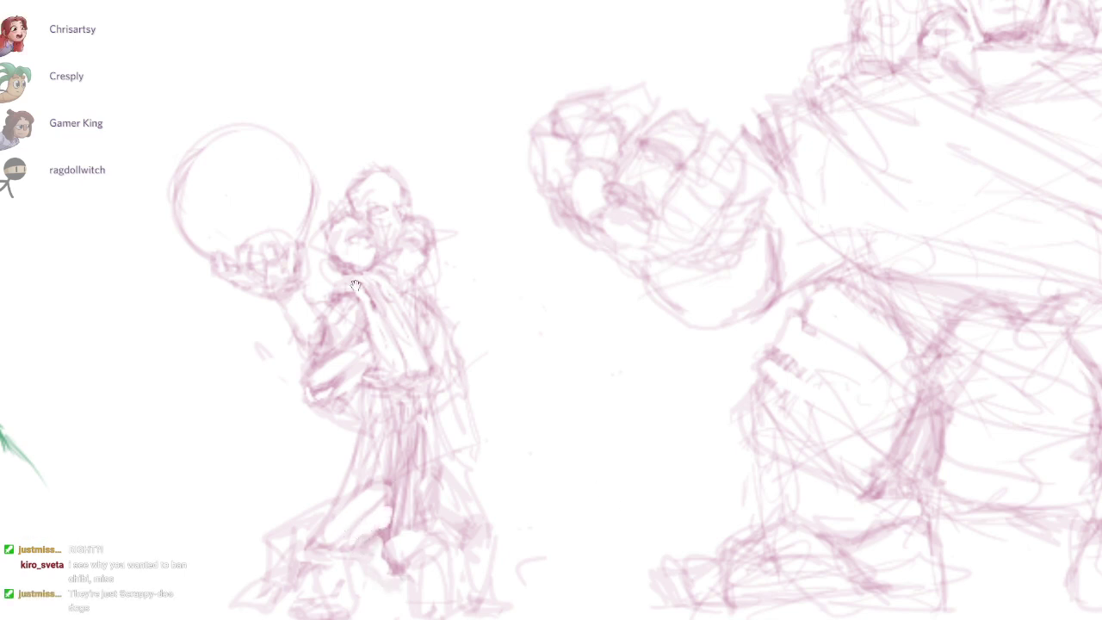
scroll(355, 285, down, 4)
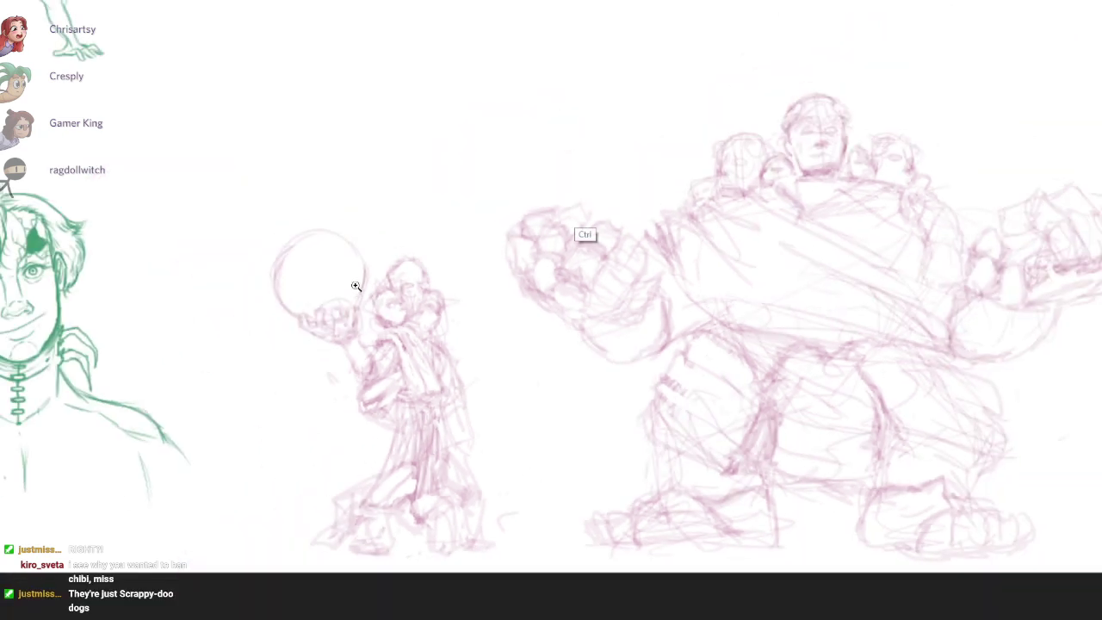
Step: Rough in a loose, ragged-ended sleeve shape extending outward from each of the giant's shoulders above the hands
key(ctrl+plus)
key(ctrl+plus)
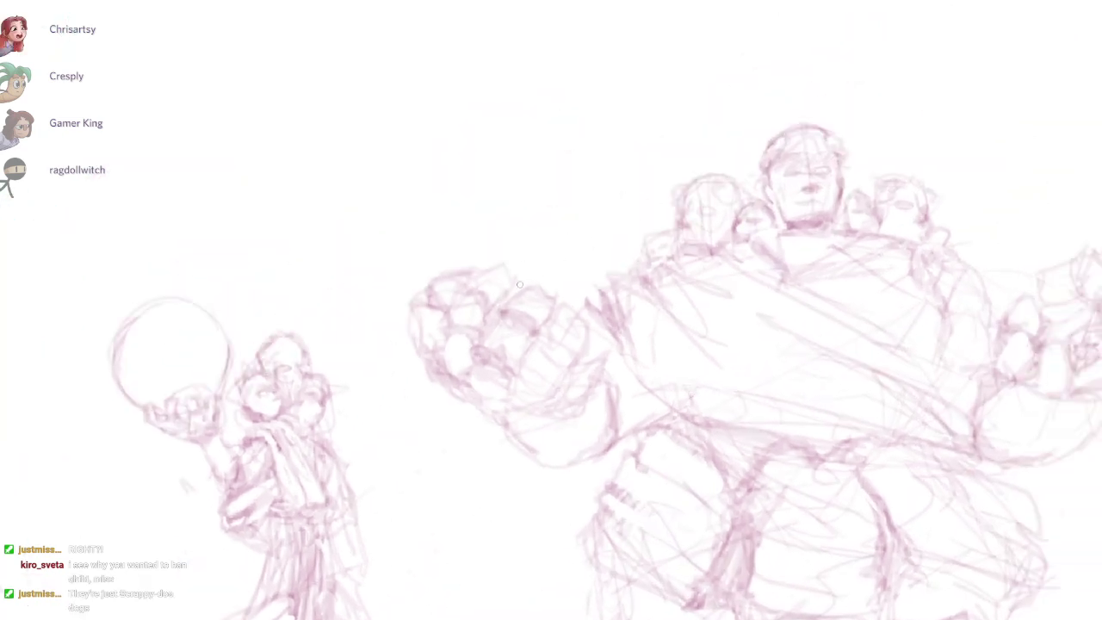
mouse_move(382, 231)
mouse_down()
mouse_move(430, 203)
mouse_move(482, 234)
mouse_move(468, 190)
mouse_move(657, 336)
mouse_up()
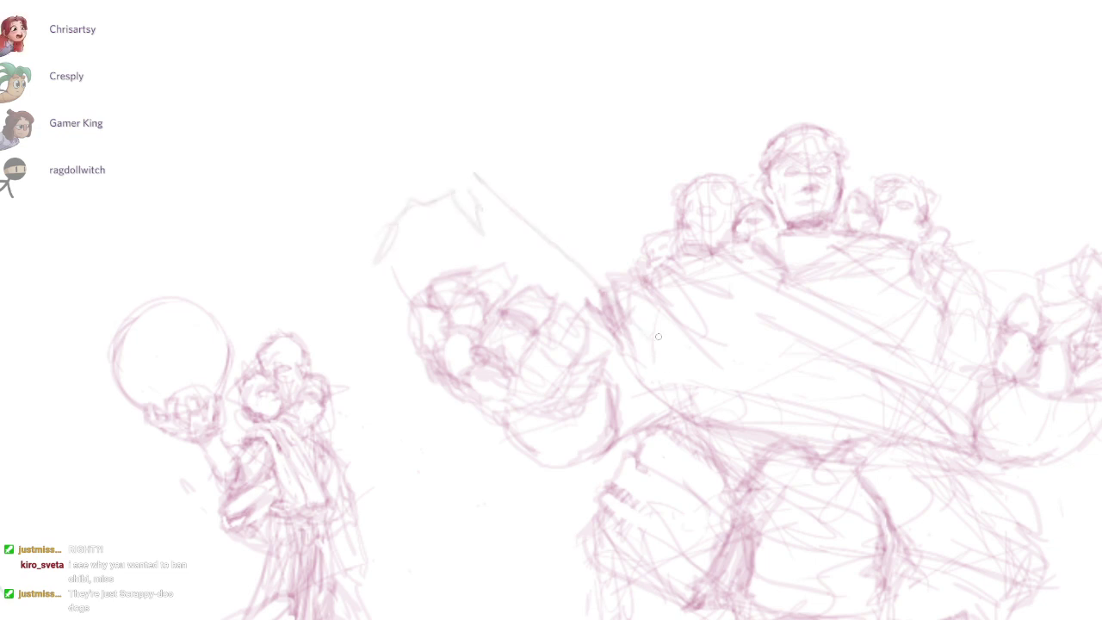
drag(575, 263, 355, 285)
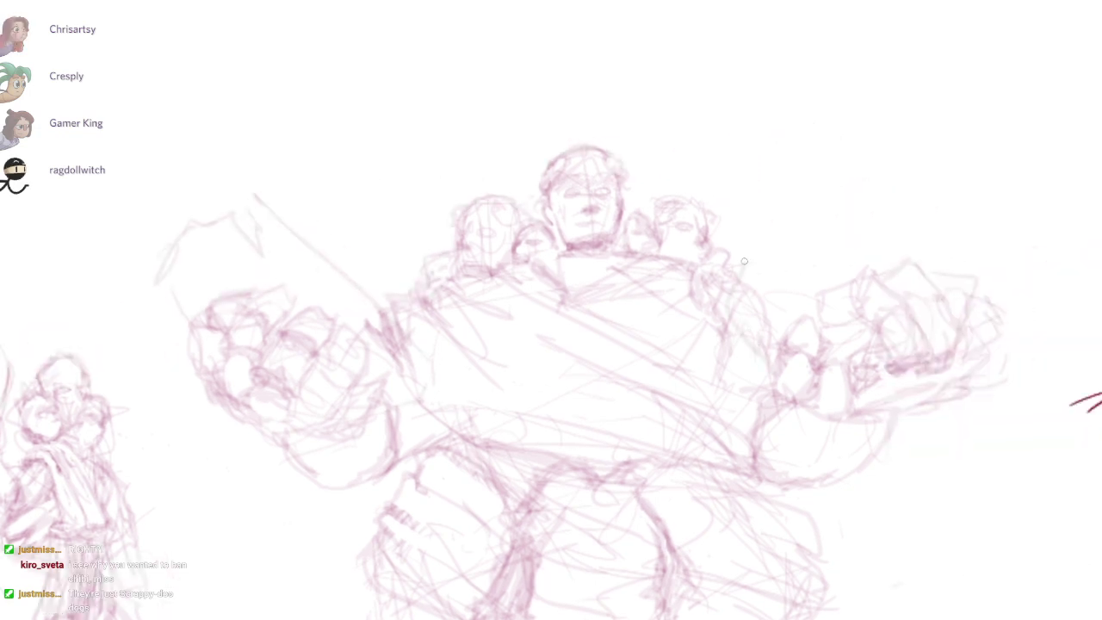
mouse_move(764, 254)
mouse_down()
mouse_move(1003, 182)
mouse_move(1022, 315)
mouse_move(994, 336)
mouse_up()
mouse_move(1012, 221)
mouse_down()
mouse_move(953, 239)
mouse_move(1041, 253)
mouse_up()
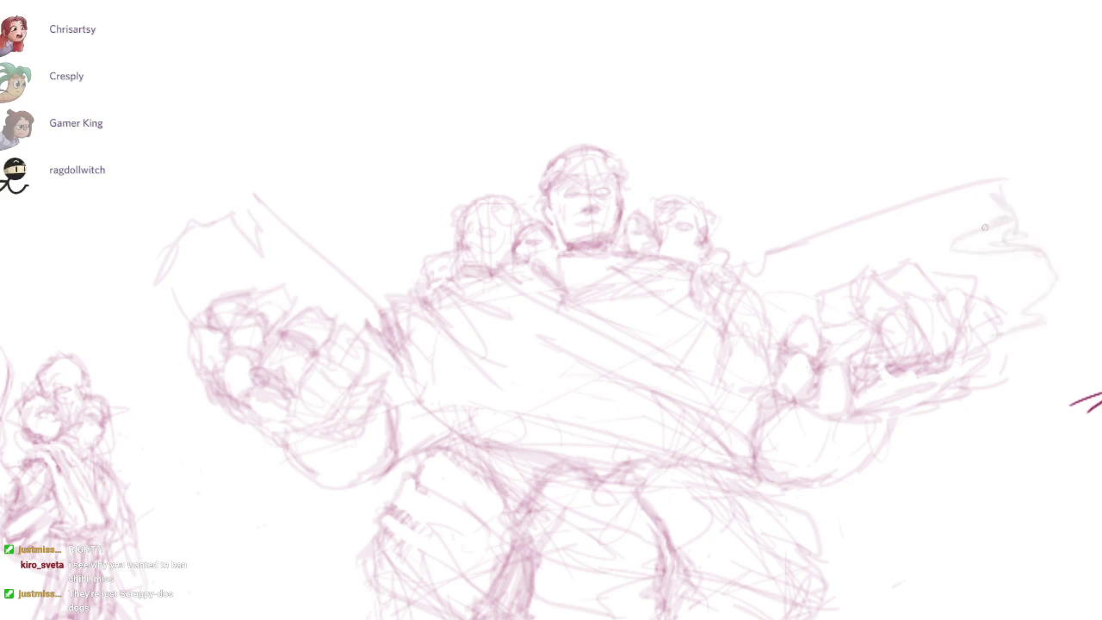
Step: Build up the sketch lines along both of the giant's upper arms, just below the shoulders
drag(745, 267, 788, 338)
drag(768, 300, 784, 333)
drag(736, 287, 764, 358)
drag(758, 290, 783, 364)
drag(382, 318, 390, 383)
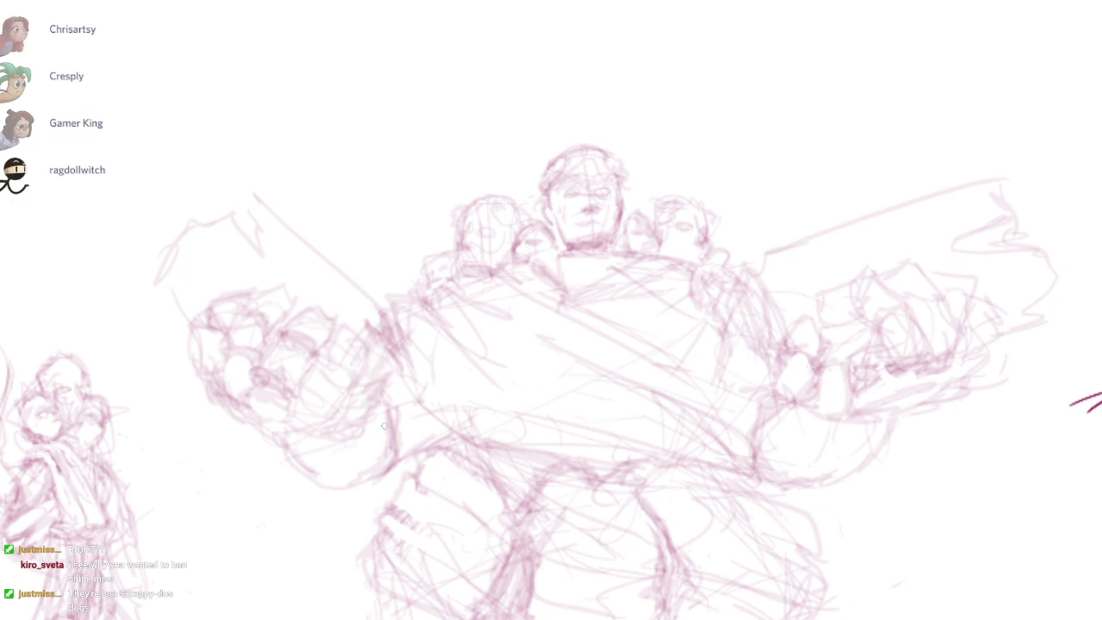
Step: Clean up and redraw the forearm and finger lines of the giant's fist nearest the small figure
mouse_move(334, 441)
mouse_down()
mouse_move(384, 376)
mouse_move(378, 422)
mouse_move(393, 374)
mouse_move(358, 399)
mouse_move(370, 413)
mouse_move(313, 445)
mouse_move(372, 420)
mouse_up()
key(b)
key(e)
key(b)
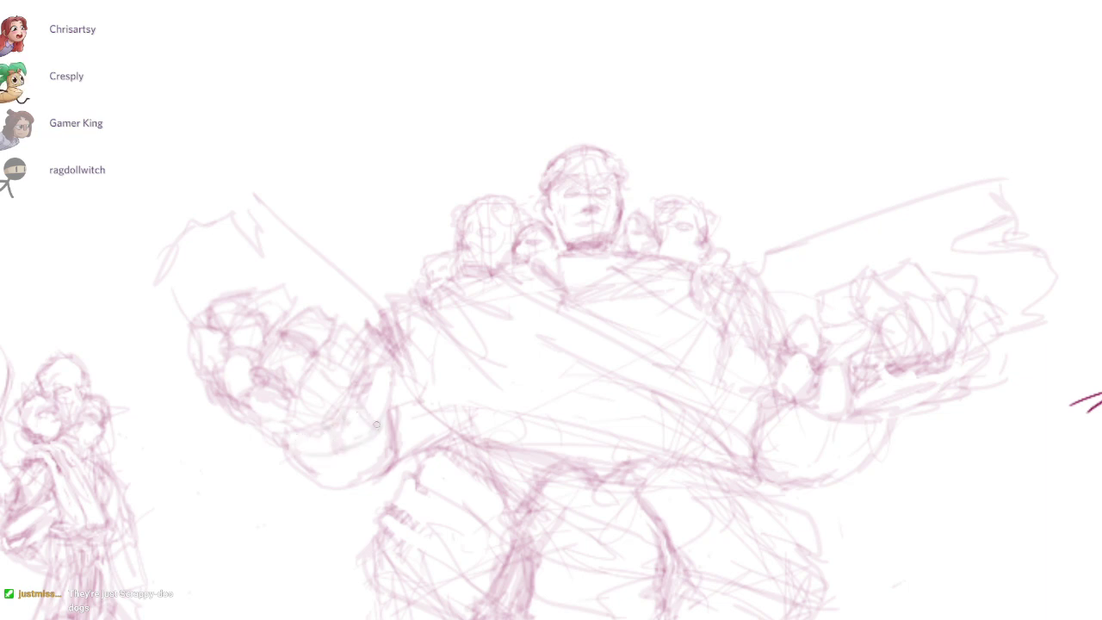
drag(344, 361, 333, 384)
mouse_move(342, 382)
mouse_down()
mouse_move(323, 363)
mouse_move(336, 377)
mouse_up()
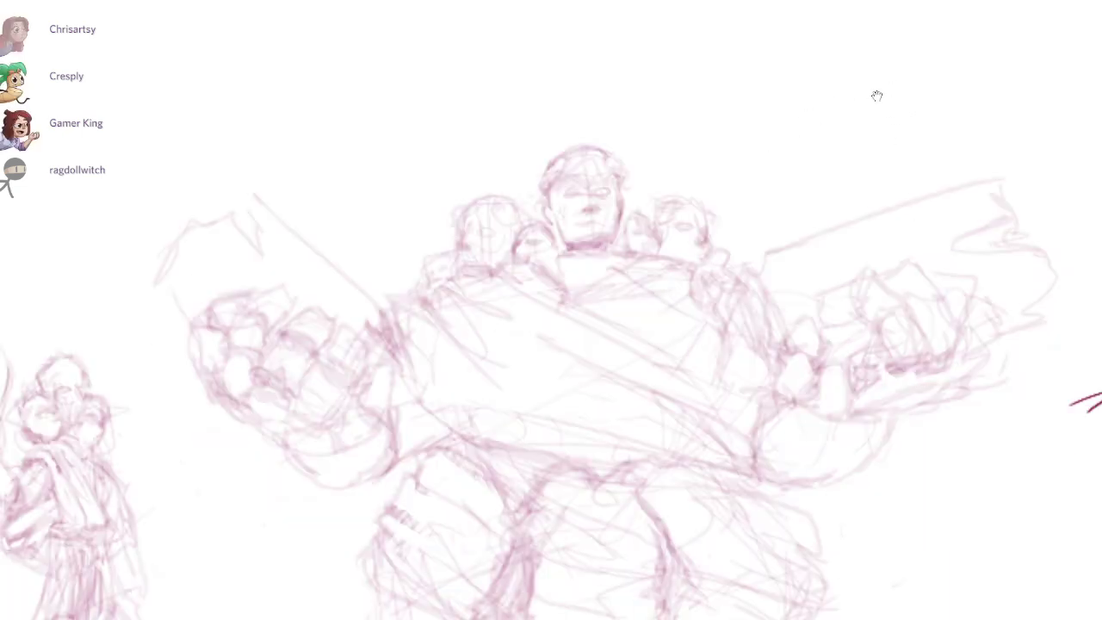
Step: Draw a curved inner opening at the ragged end of the sleeve shape above the giant's fist
scroll(876, 95, down, 3)
drag(676, 362, 768, 376)
scroll(516, 514, up, 2)
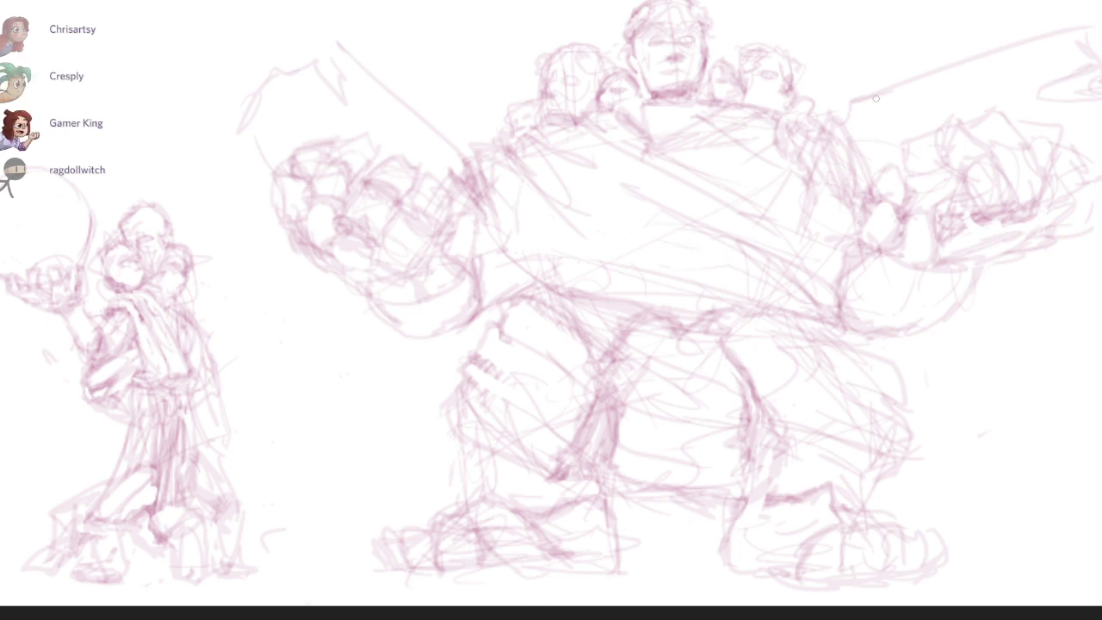
drag(389, 127, 346, 77)
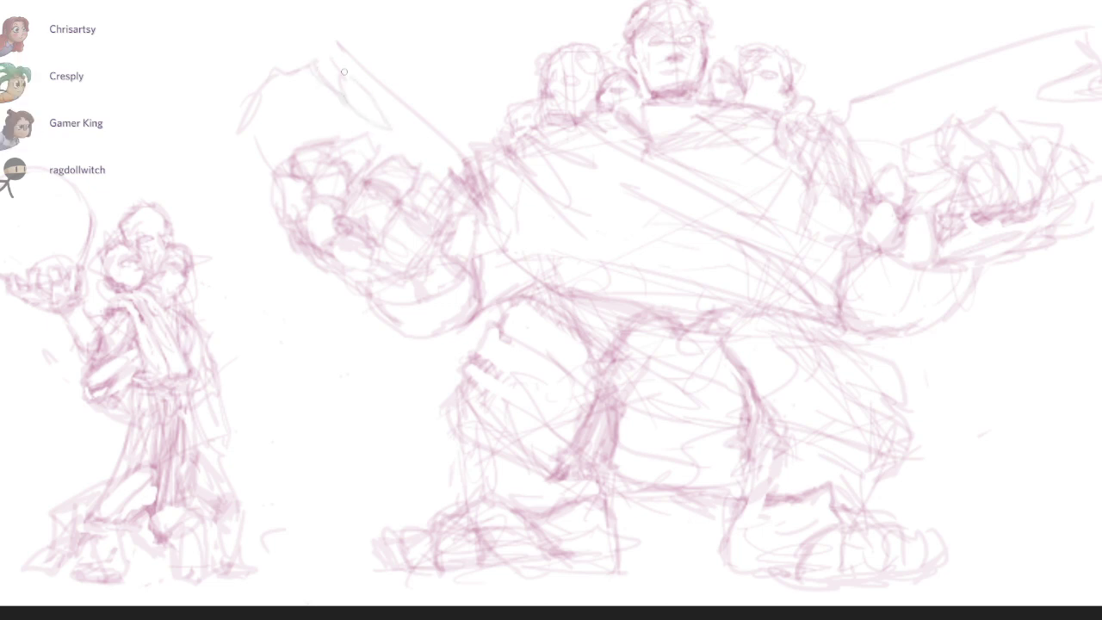
Step: Examine the scarred green portrait's face up close, and compare the small robed figure with the giant
mouse_move(876, 99)
mouse_down()
mouse_move(789, 99)
mouse_move(1101, 197)
mouse_up()
scroll(877, 99, up, 3)
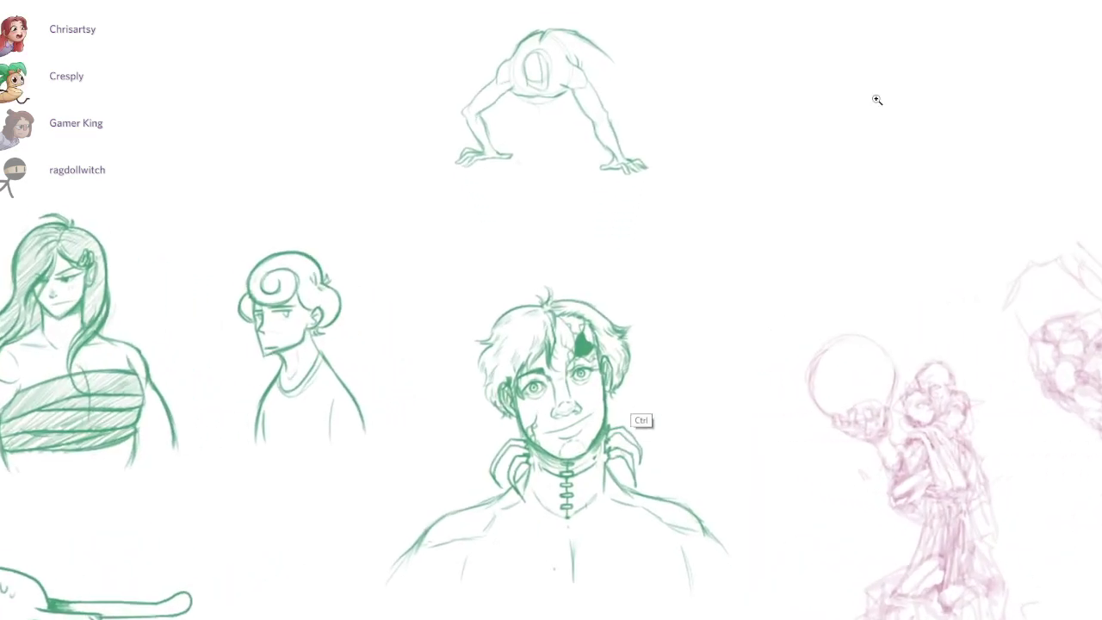
scroll(876, 99, up, 4)
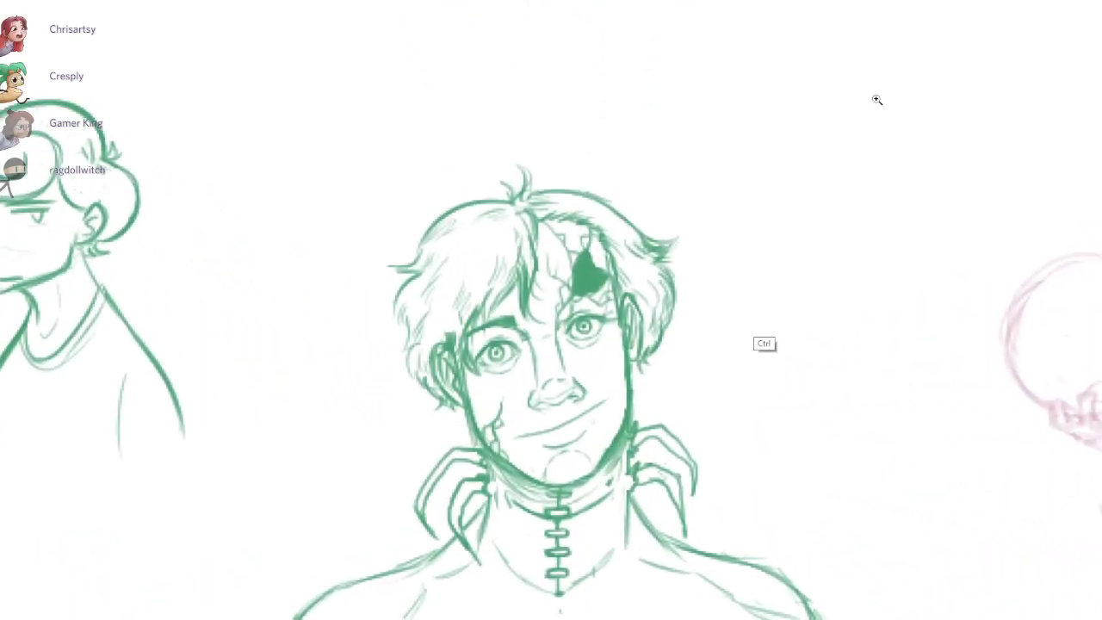
scroll(876, 99, up, 4)
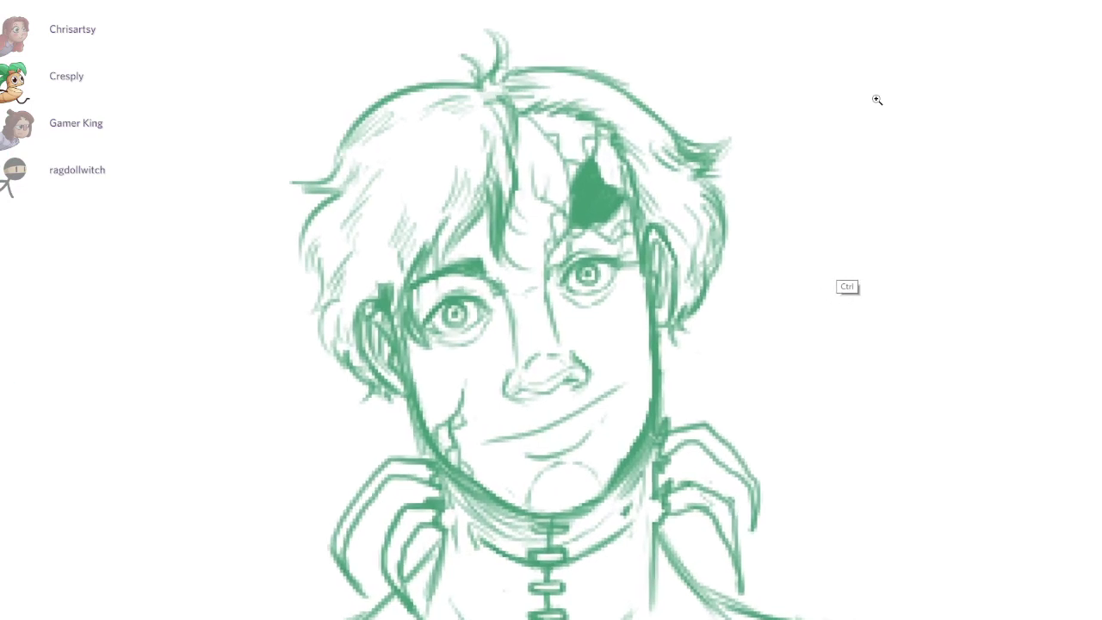
scroll(877, 99, up, 4)
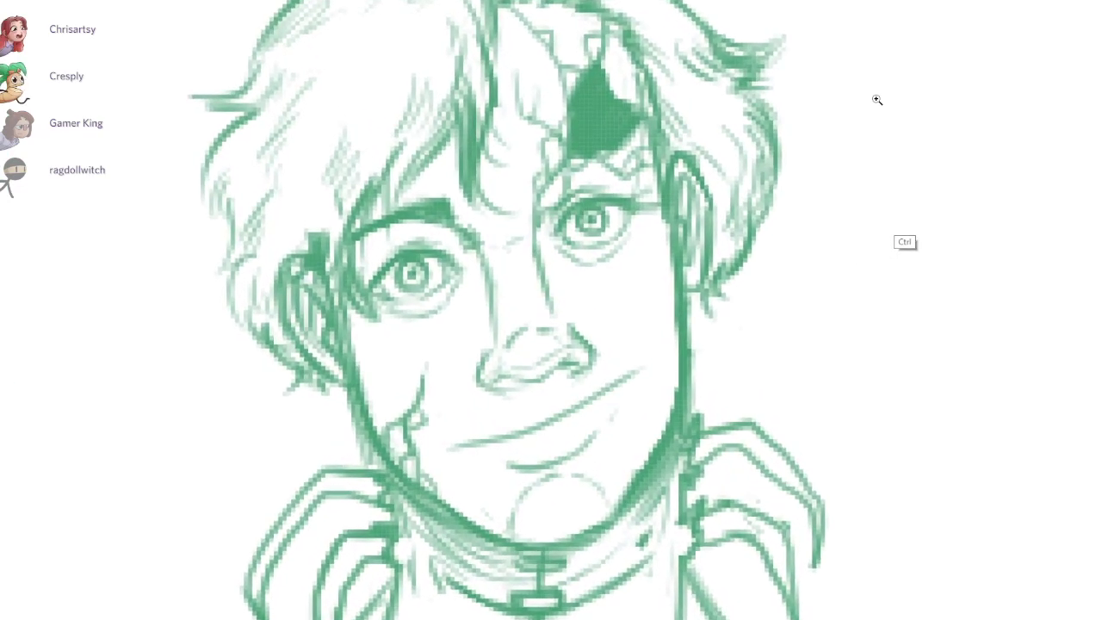
scroll(876, 99, up, 4)
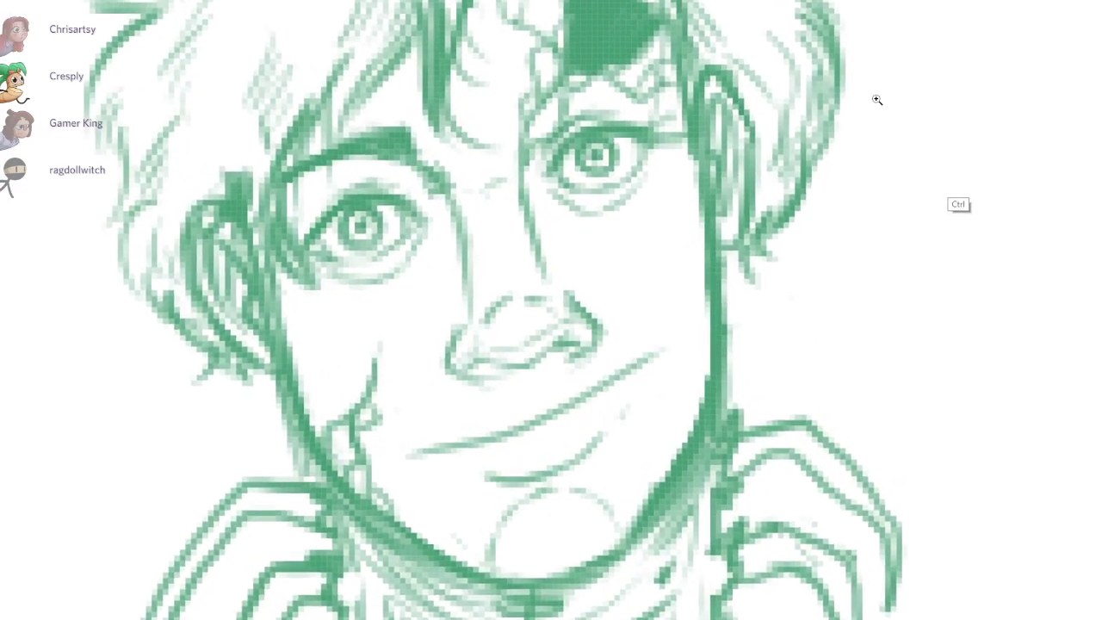
scroll(876, 99, up, 4)
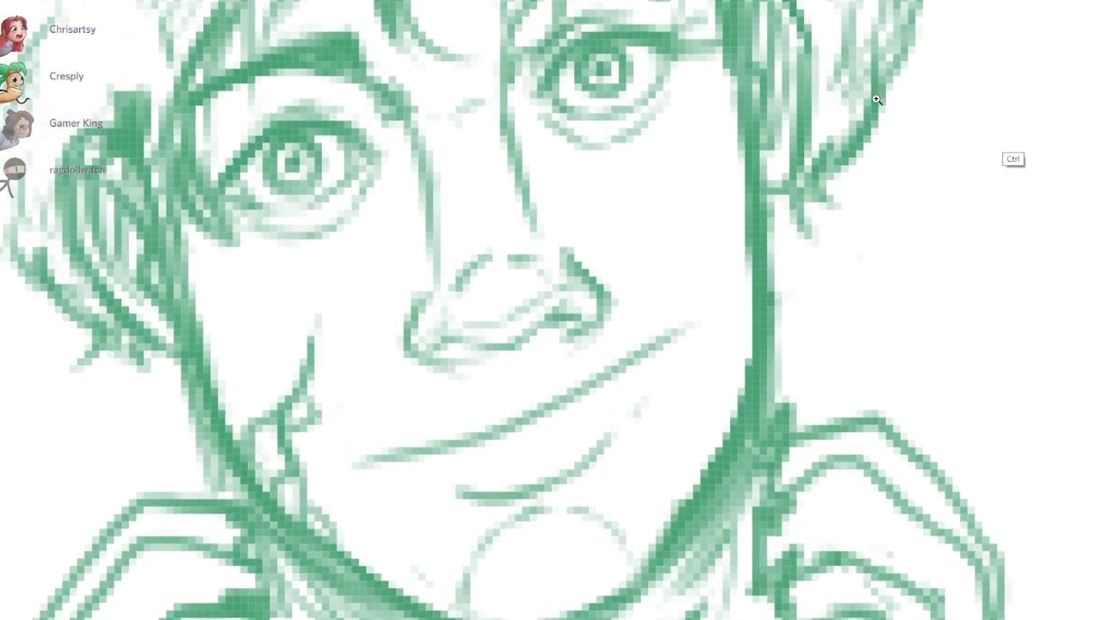
scroll(876, 99, down, 5)
scroll(876, 99, up, 6)
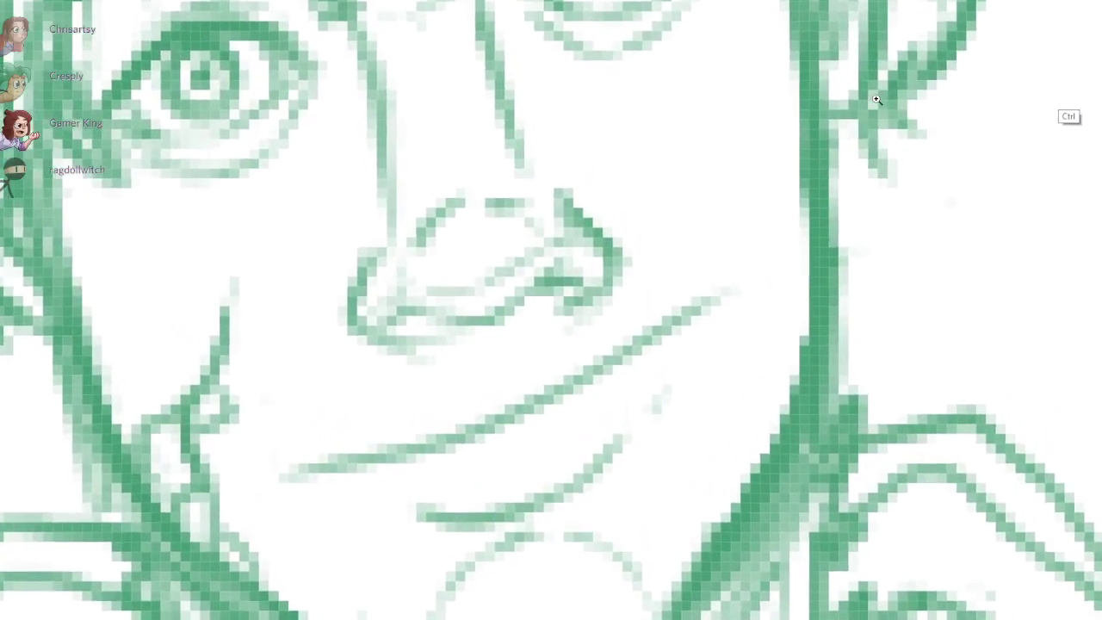
ctrl+drag(1059, 118, 586, 344)
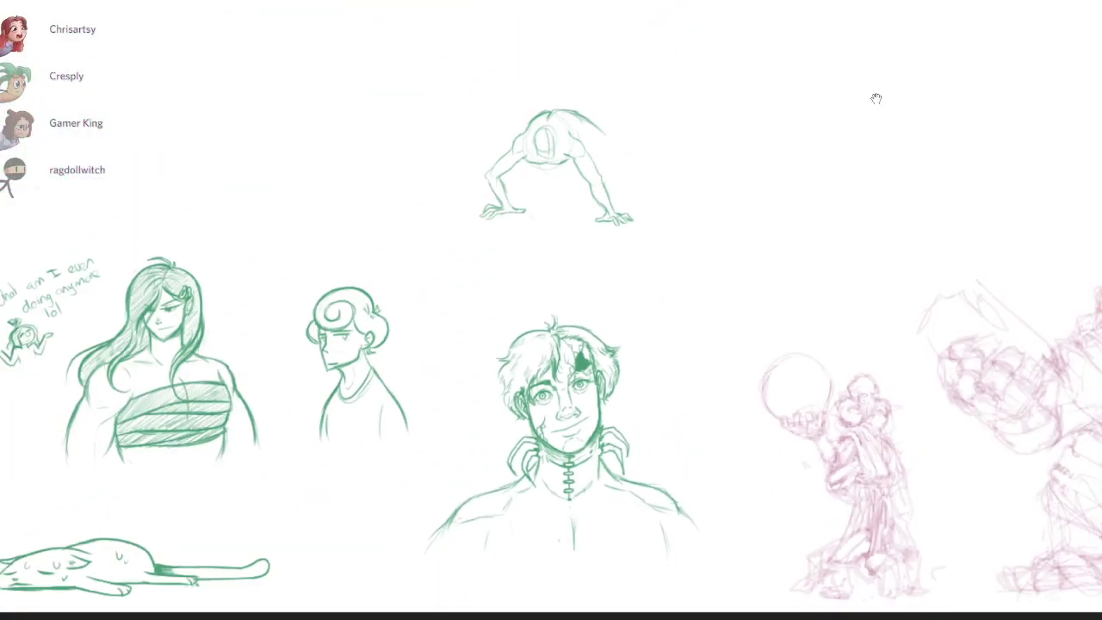
drag(876, 99, 624, 126)
mouse_move(663, 587)
mouse_down()
mouse_move(495, 460)
mouse_move(516, 433)
mouse_move(492, 460)
mouse_up()
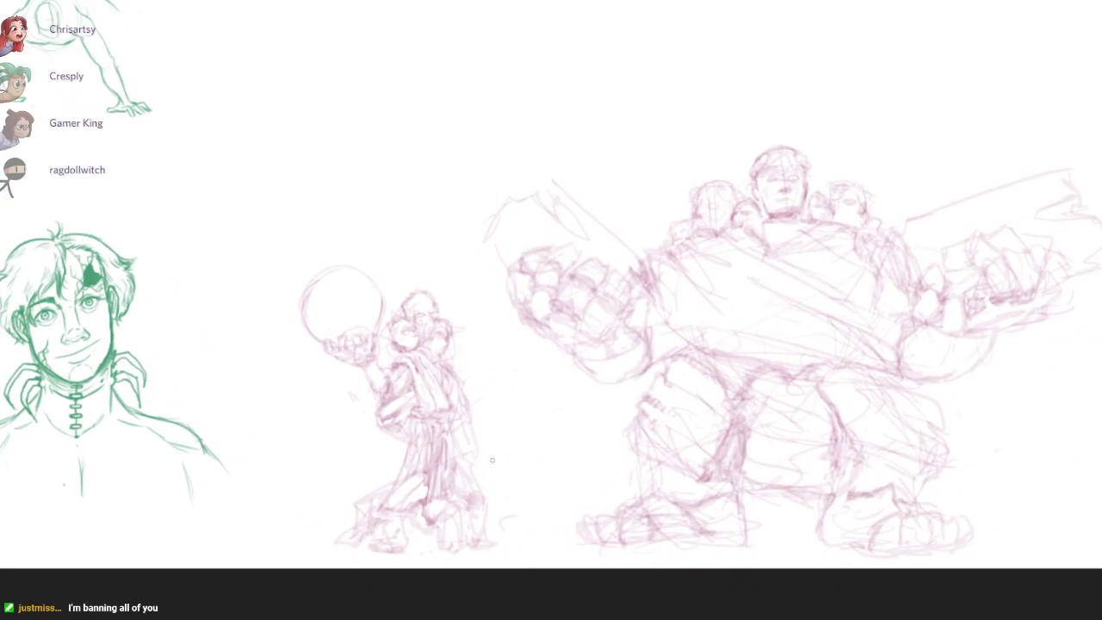
scroll(877, 99, down, 2)
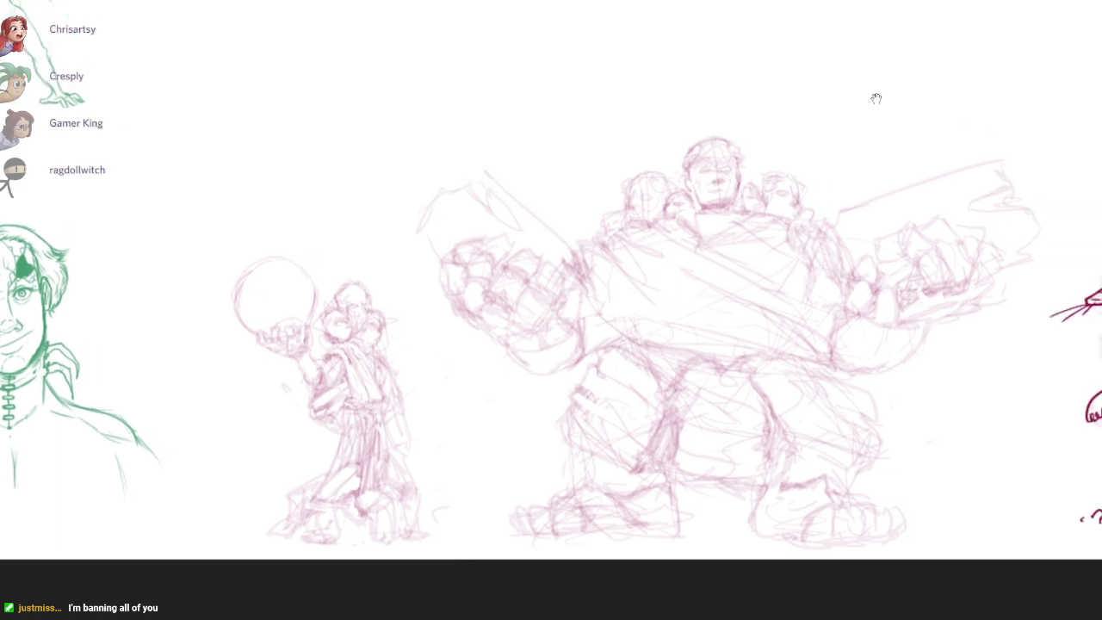
scroll(876, 99, up, 4)
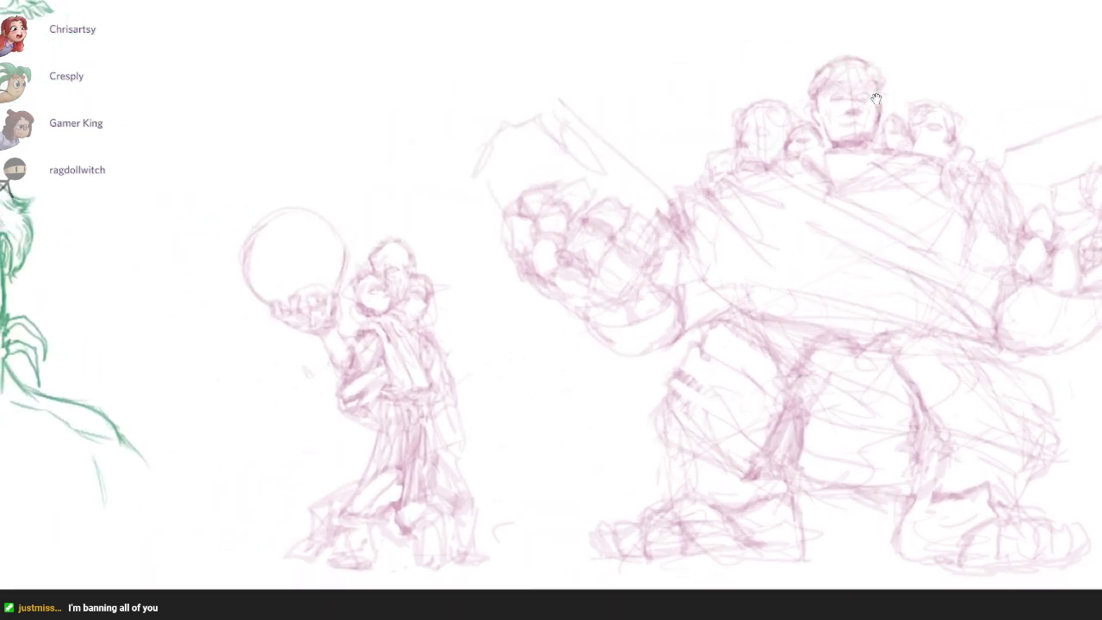
mouse_move(609, 448)
mouse_down()
mouse_move(650, 453)
mouse_move(631, 495)
mouse_up()
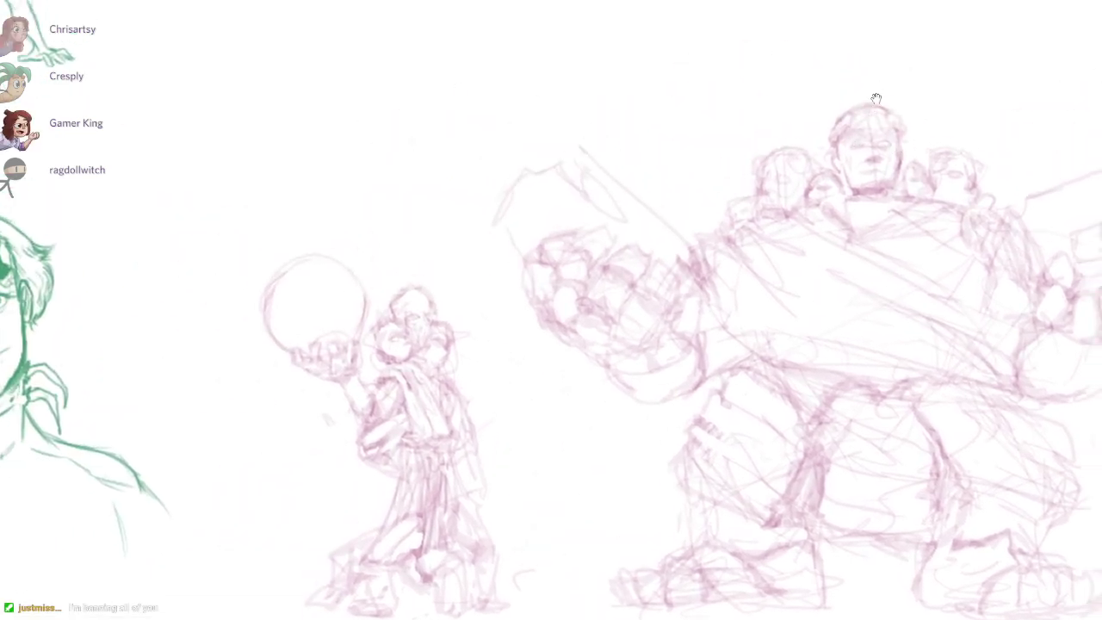
Step: Examine the green sketches on the canvas, from the flattened cat to the character portraits, alongside the pink giant and robed figure
scroll(875, 101, up, 4)
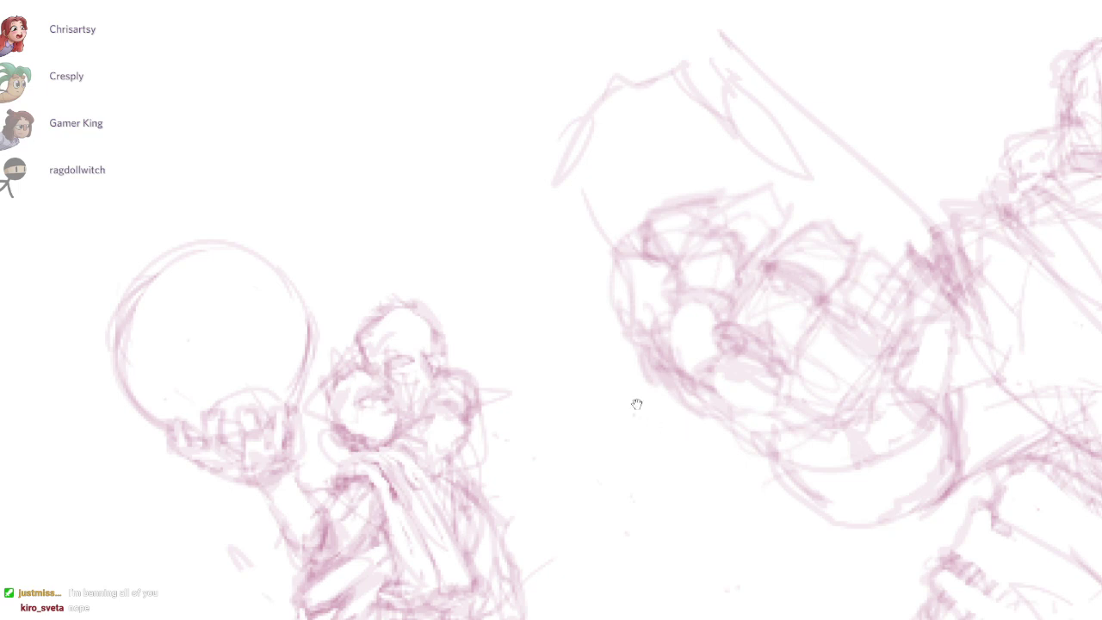
scroll(636, 404, down, 5)
drag(345, 478, 1037, 331)
scroll(636, 404, up, 5)
drag(588, 410, 636, 404)
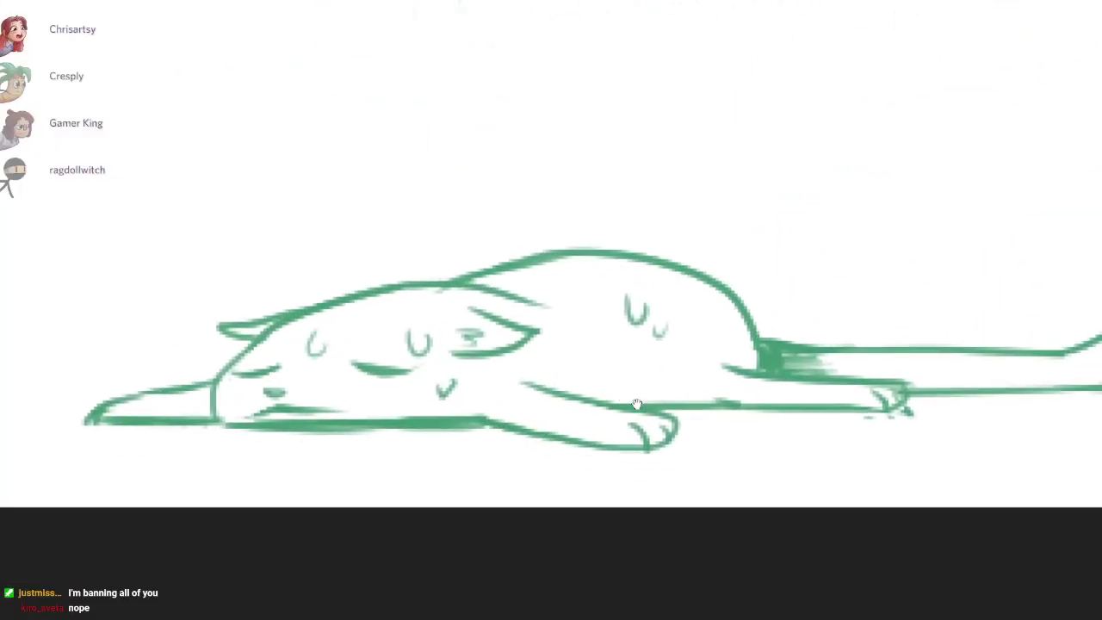
scroll(636, 404, down, 2)
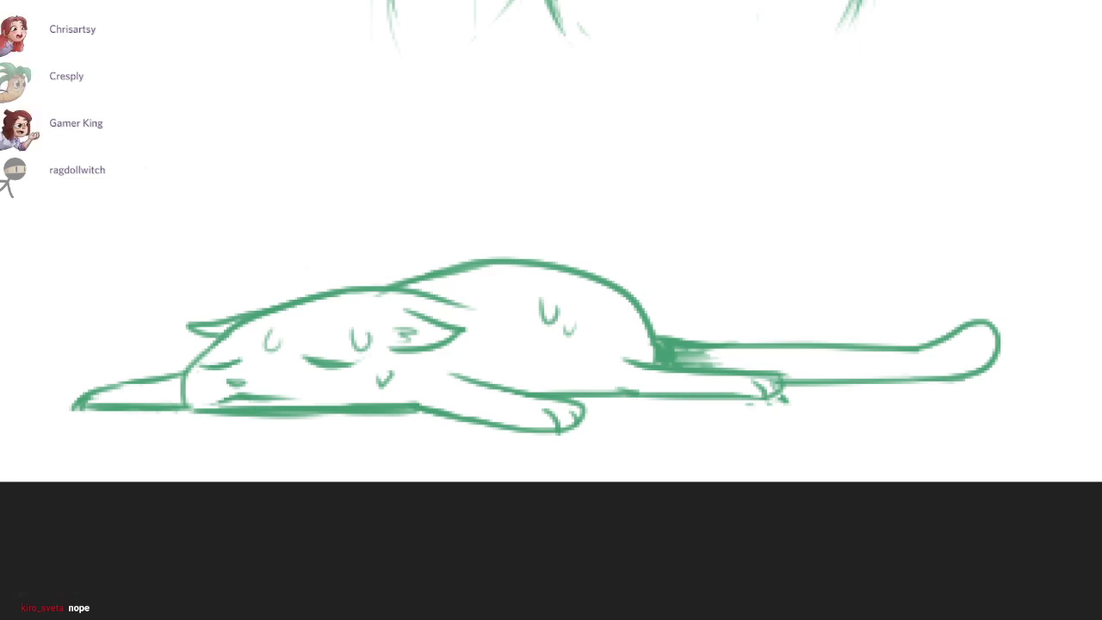
scroll(801, 516, down, 5)
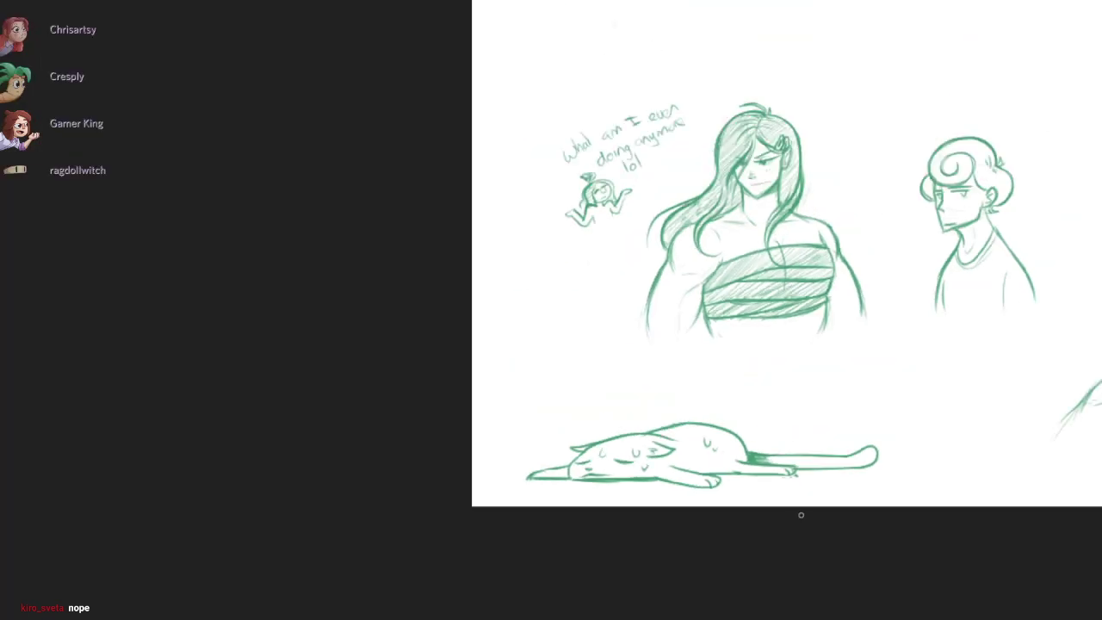
drag(801, 513, 379, 508)
scroll(450, 457, down, 3)
drag(824, 344, 605, 426)
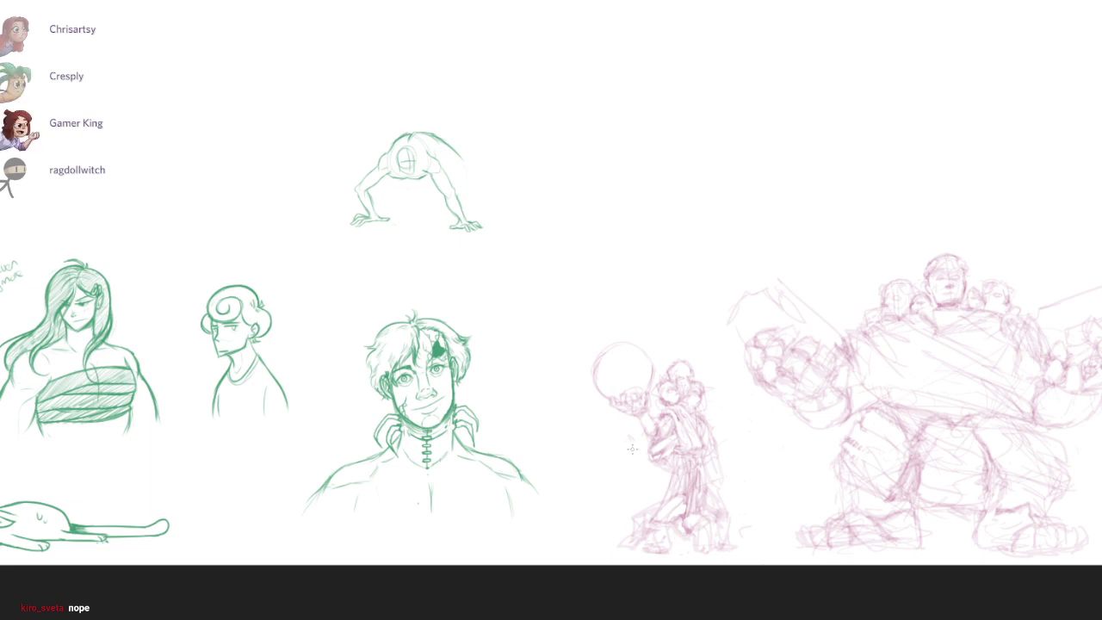
Step: Break up the robed figure's sphere with a deep notch in its upper edge and redraw the outer side of its outline
scroll(632, 450, up, 4)
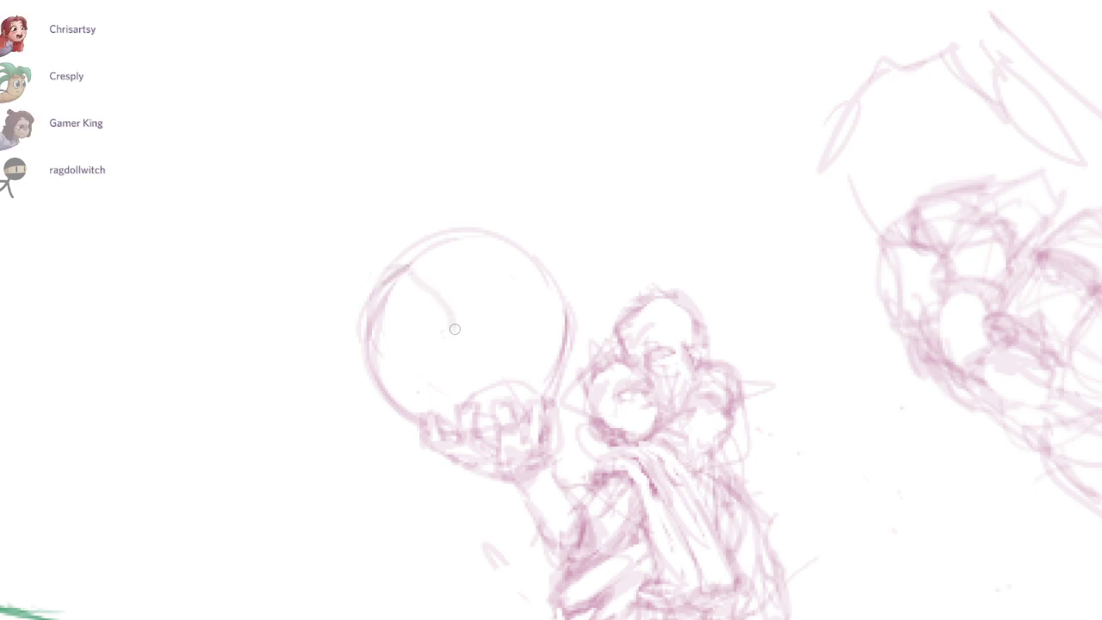
mouse_move(452, 324)
mouse_down()
mouse_move(434, 246)
mouse_move(455, 319)
mouse_up()
key(e)
mouse_move(406, 243)
mouse_down()
mouse_move(361, 291)
mouse_move(383, 368)
mouse_up()
key(b)
key(e)
key(b)
drag(378, 288, 411, 422)
drag(370, 344, 431, 423)
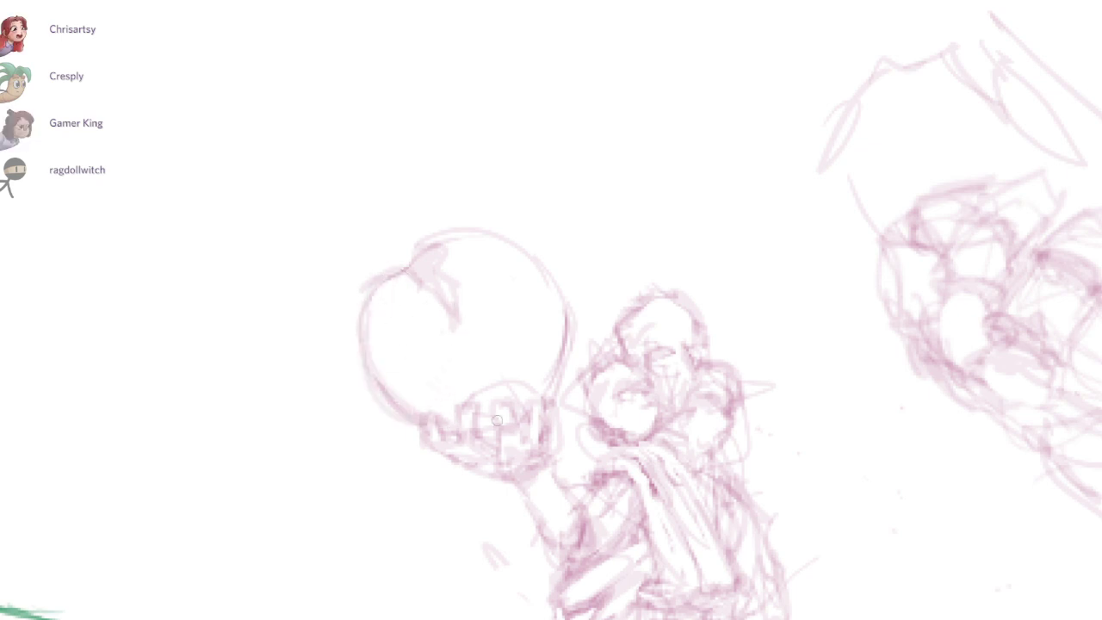
Step: Add small shaded marks on the sphere's surface and rough up its outline on the side nearest the robed figure
drag(512, 248, 523, 257)
drag(415, 319, 409, 341)
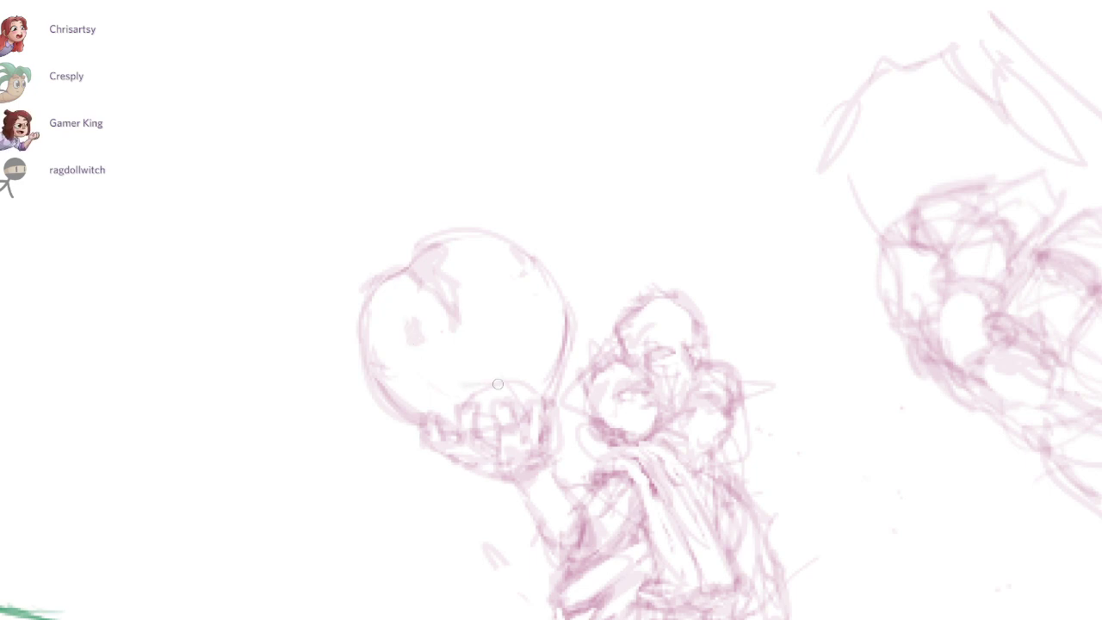
mouse_move(565, 320)
mouse_down()
mouse_move(553, 336)
mouse_move(561, 367)
mouse_move(564, 344)
mouse_move(566, 360)
mouse_move(552, 383)
mouse_up()
key(e)
key(b)
mouse_move(643, 286)
mouse_down()
mouse_move(634, 450)
mouse_move(574, 382)
mouse_up()
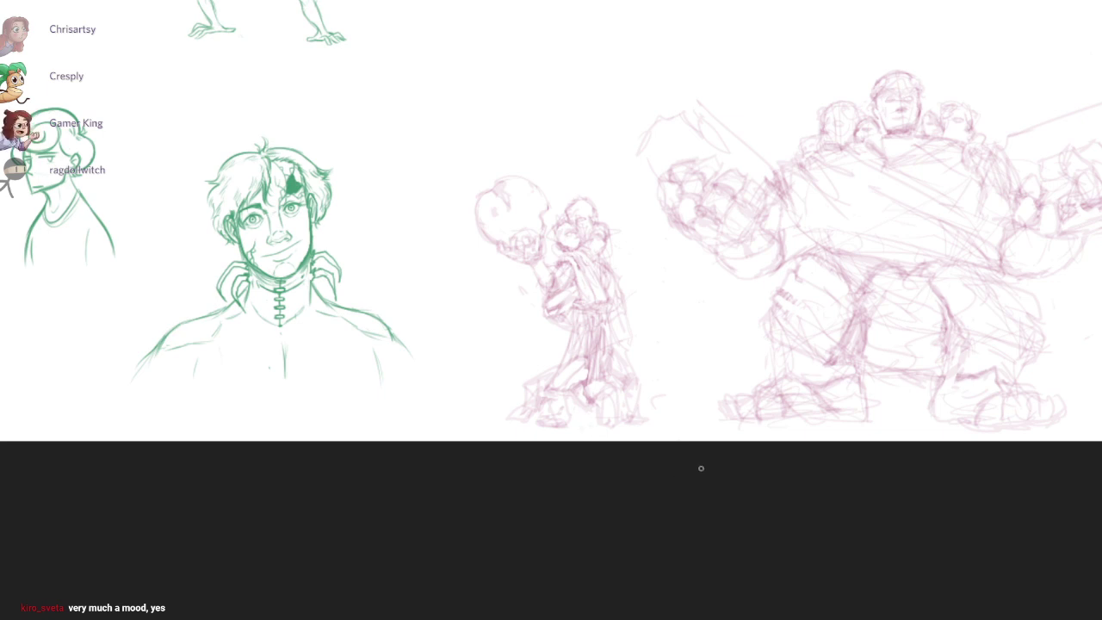
Step: Rework the giant's upper arm farthest from the small figure with erasing and diagonal hatching, adding a short stroke at the sleeve edge
drag(695, 318, 584, 426)
scroll(583, 426, up, 3)
drag(505, 249, 443, 315)
drag(585, 427, 371, 362)
mouse_move(779, 232)
mouse_down()
mouse_move(802, 253)
mouse_move(815, 304)
mouse_up()
key(e)
mouse_move(797, 267)
mouse_down()
mouse_move(775, 302)
mouse_move(797, 288)
mouse_move(774, 297)
mouse_up()
drag(758, 247, 787, 302)
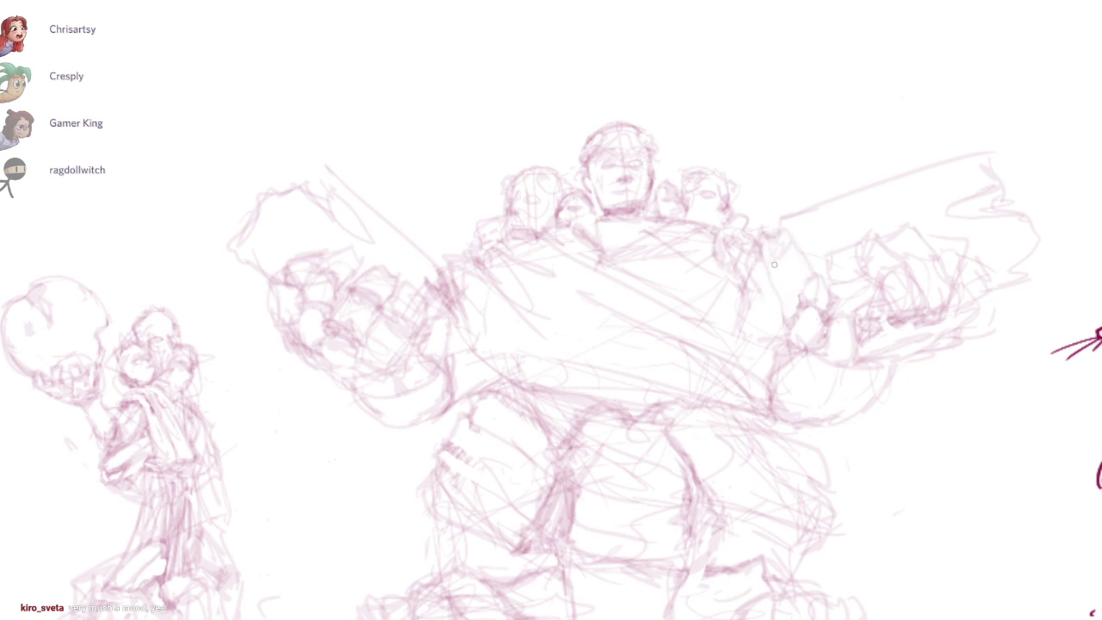
mouse_move(773, 264)
mouse_down()
mouse_move(790, 285)
mouse_move(788, 312)
mouse_up()
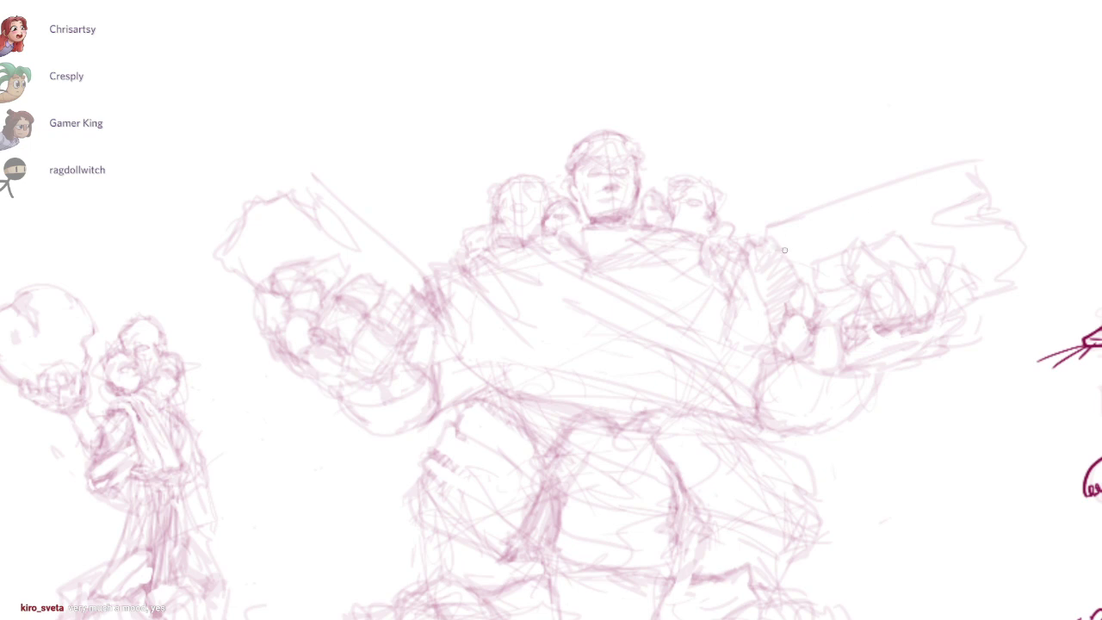
drag(784, 251, 815, 245)
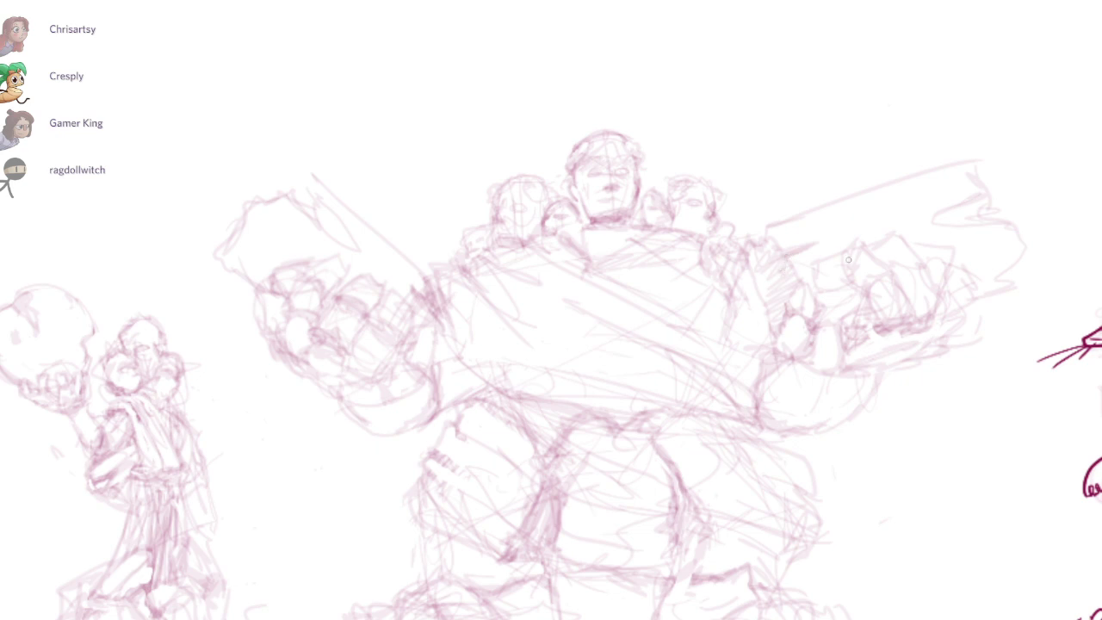
mouse_move(382, 434)
mouse_down()
mouse_move(583, 425)
mouse_move(533, 427)
mouse_move(586, 303)
mouse_up()
scroll(583, 426, down, 2)
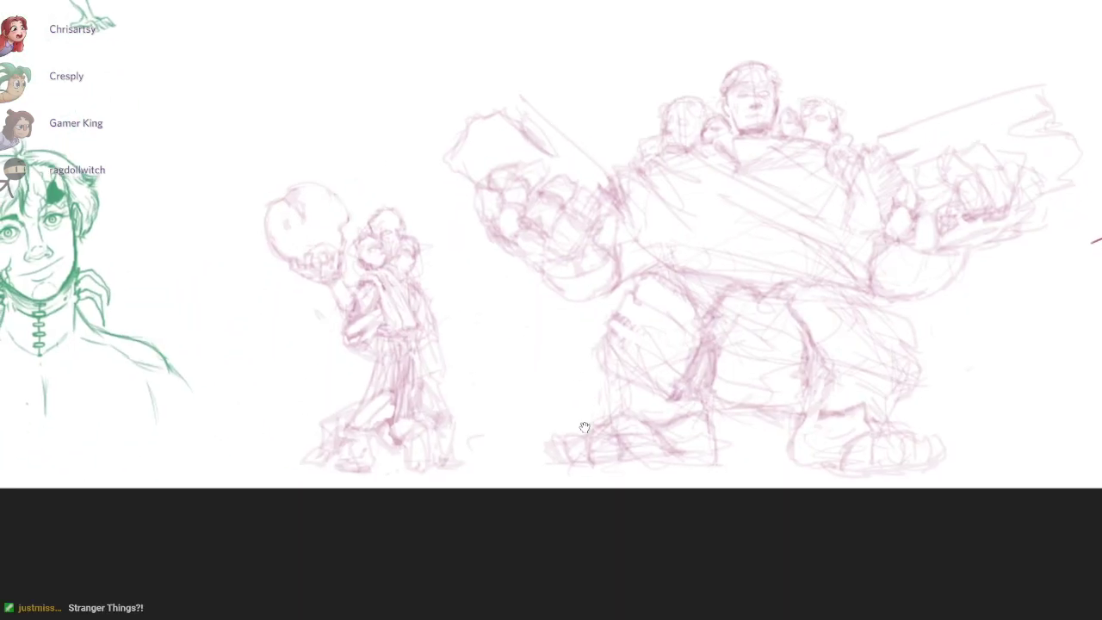
scroll(469, 335, up, 2)
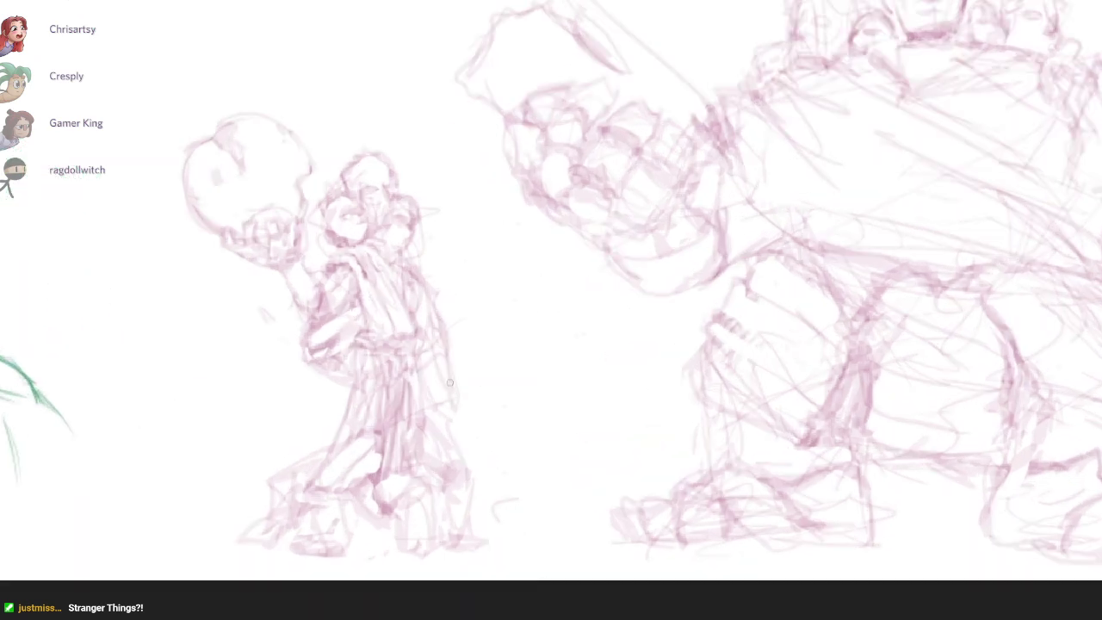
scroll(582, 426, down, 3)
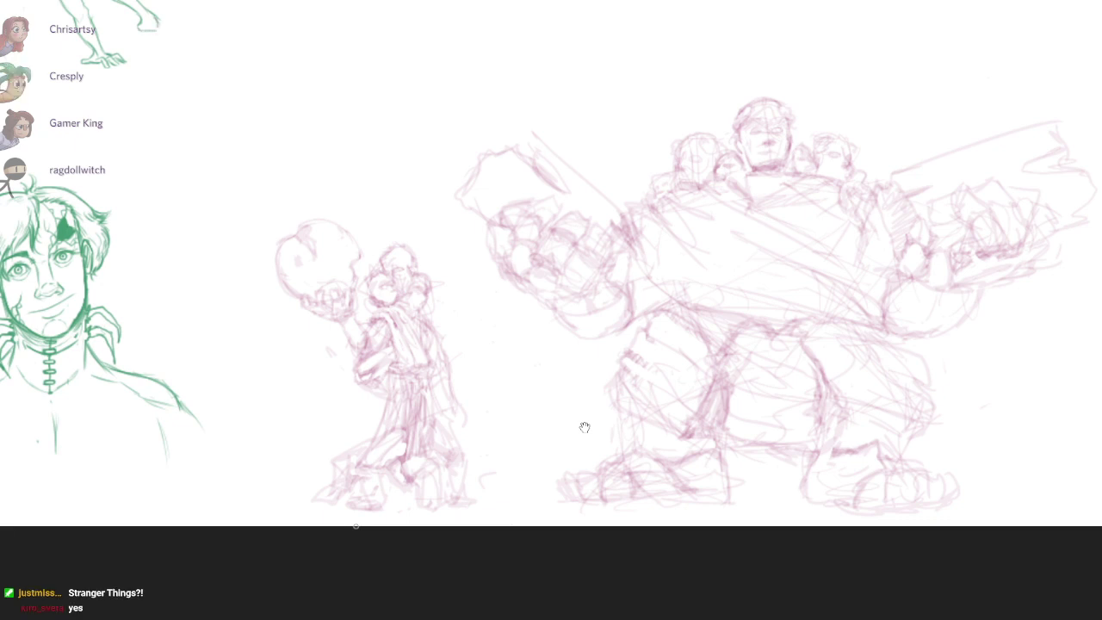
scroll(584, 427, down, 2)
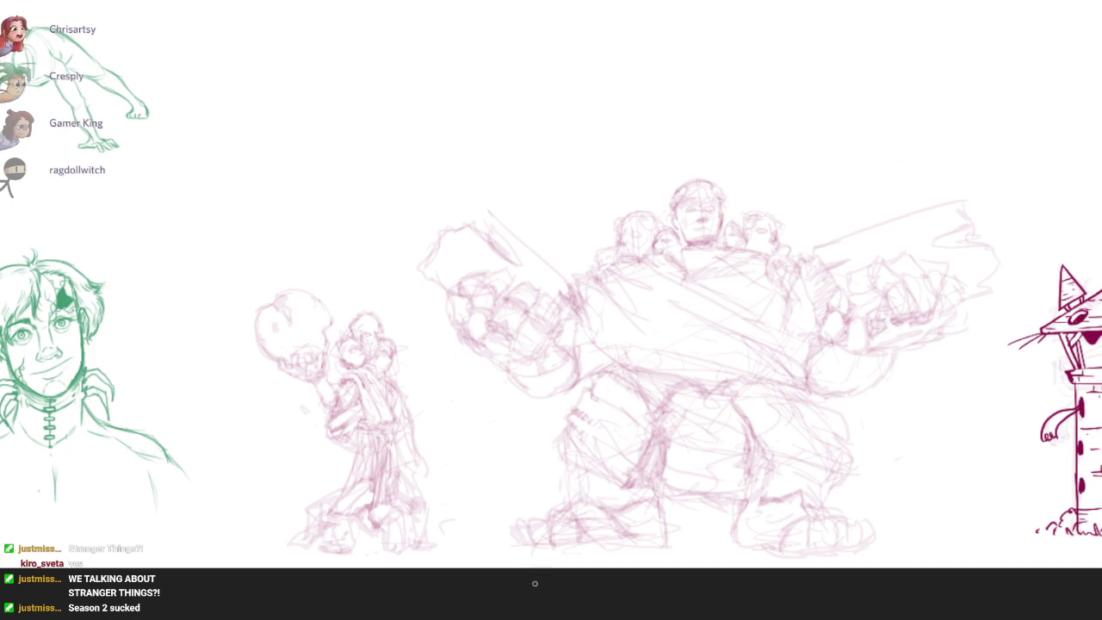
Step: Ink both sides of the jaw and the chin of the giant's central head in dark magenta
drag(695, 215, 934, 155)
drag(712, 271, 809, 258)
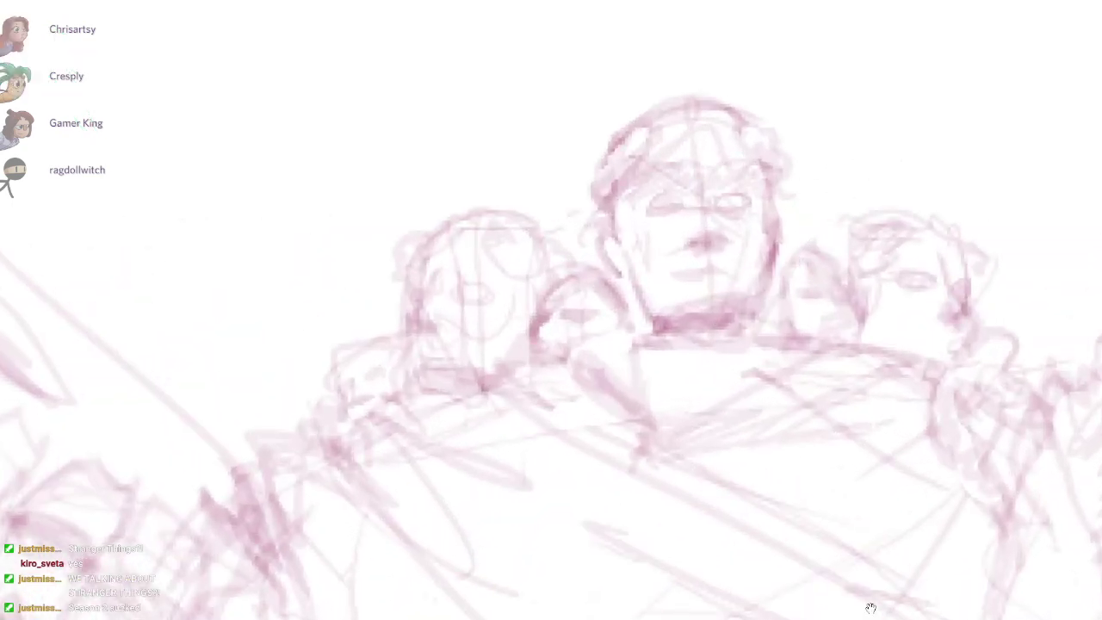
scroll(869, 606, up, 2)
mouse_move(593, 251)
mouse_down()
mouse_move(621, 327)
mouse_move(723, 311)
mouse_move(714, 323)
mouse_up()
key(ctrl+z)
mouse_move(784, 233)
mouse_down()
mouse_move(761, 324)
mouse_move(736, 355)
mouse_up()
drag(631, 338, 656, 368)
drag(869, 609, 846, 618)
key(ctrl+z)
drag(596, 385, 612, 397)
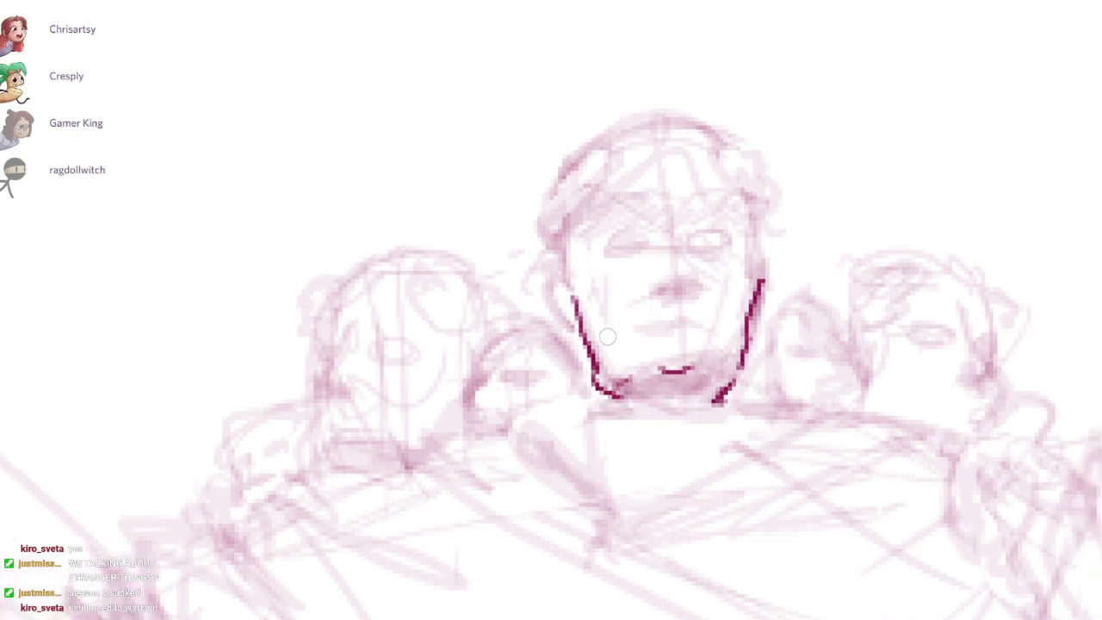
Step: Ink the ears on both sides of the central head
drag(561, 288, 573, 338)
drag(767, 281, 753, 332)
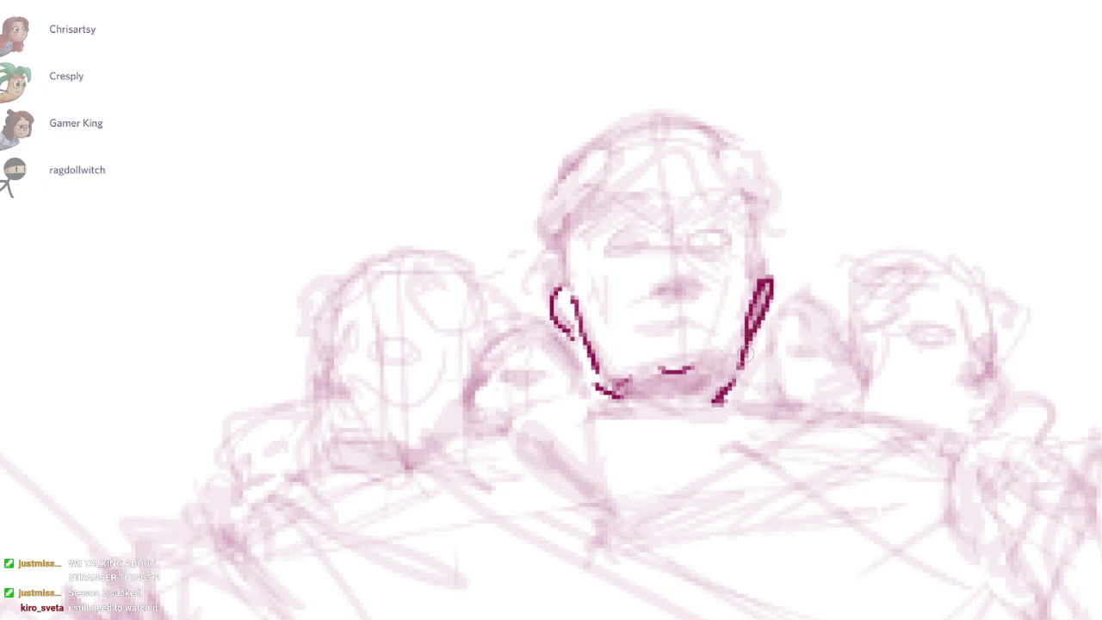
key(ctrl+z)
drag(765, 288, 756, 328)
Step: Ink the temple, the hairline across the forehead and the two almond-shaped eyes of the central head
mouse_move(555, 284)
mouse_down()
mouse_move(556, 227)
mouse_move(542, 213)
mouse_move(555, 176)
mouse_move(613, 138)
mouse_move(561, 248)
mouse_up()
mouse_move(593, 206)
mouse_down()
mouse_move(652, 195)
mouse_move(687, 211)
mouse_up()
scroll(655, 276, up, 2)
click(638, 272)
mouse_move(592, 273)
mouse_down()
mouse_move(604, 278)
mouse_move(631, 233)
mouse_move(611, 256)
mouse_move(651, 244)
mouse_move(604, 257)
mouse_up()
key(ctrl+z)
key(ctrl+z)
mouse_move(730, 256)
mouse_down()
mouse_move(749, 237)
mouse_move(722, 256)
mouse_up()
key(ctrl+z)
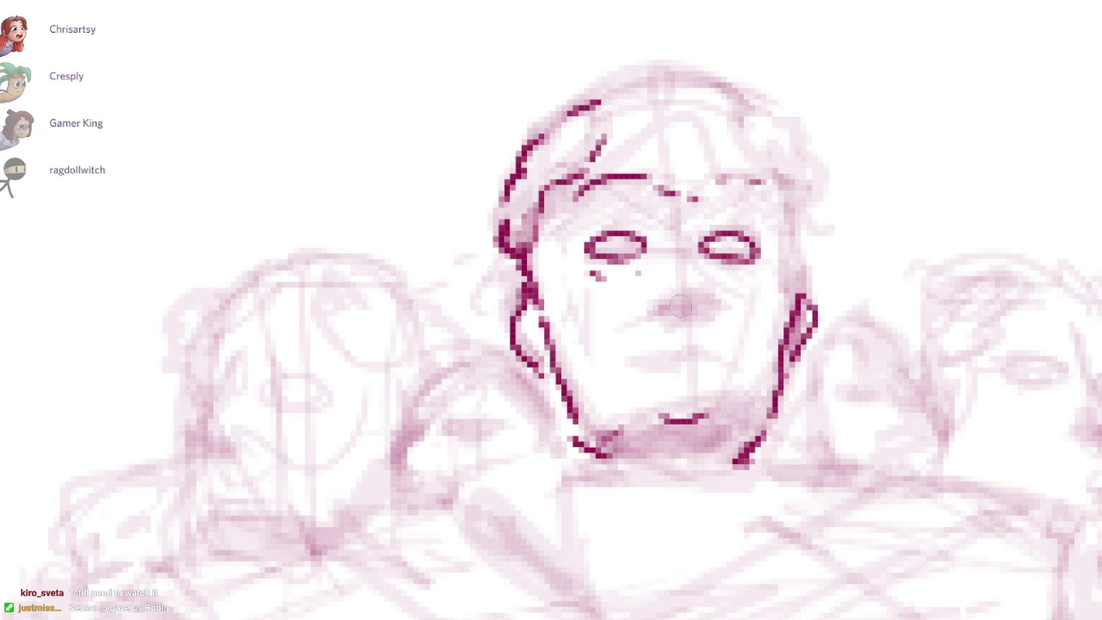
Step: Ink the nose and a straight, broken mouth line on the central face
mouse_move(662, 303)
mouse_down()
mouse_move(680, 319)
mouse_move(699, 301)
mouse_move(713, 317)
mouse_up()
mouse_move(646, 360)
mouse_down()
mouse_move(747, 366)
mouse_move(656, 359)
mouse_move(705, 359)
mouse_move(689, 350)
mouse_move(725, 360)
mouse_up()
key(ctrl+z)
key(ctrl+z)
key(ctrl+z)
key(ctrl+z)
key(ctrl+z)
Step: Ink the crown outline of the central head and the hair down the side farthest from the small robed figure
drag(698, 136, 657, 172)
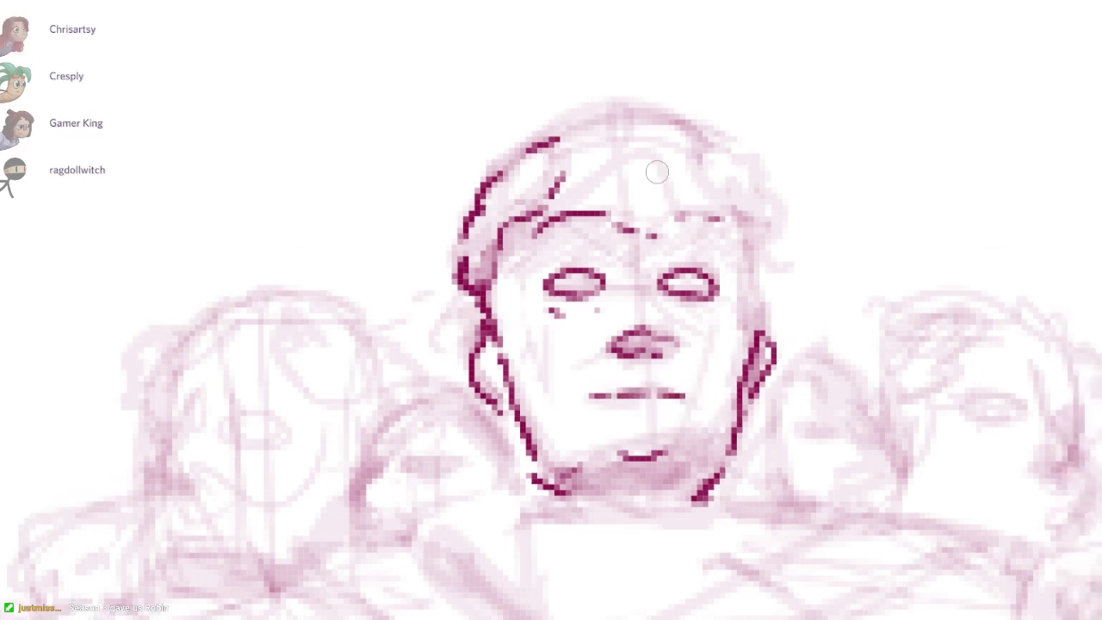
mouse_move(516, 156)
mouse_down()
mouse_move(544, 124)
mouse_move(701, 122)
mouse_move(724, 160)
mouse_move(706, 158)
mouse_up()
mouse_move(716, 178)
mouse_down()
mouse_move(780, 246)
mouse_move(751, 278)
mouse_up()
mouse_move(733, 207)
mouse_down()
mouse_move(760, 272)
mouse_move(760, 370)
mouse_up()
key(ctrl+z)
drag(747, 241, 754, 277)
drag(775, 227, 764, 242)
Step: Add wavy curls to the hair around the temples and above the ears on both sides of the central head
mouse_move(465, 287)
mouse_down()
mouse_move(459, 316)
mouse_move(475, 342)
mouse_move(459, 261)
mouse_move(482, 324)
mouse_up()
drag(823, 291, 794, 271)
mouse_move(437, 234)
mouse_down()
mouse_move(472, 149)
mouse_move(515, 181)
mouse_move(451, 221)
mouse_up()
mouse_move(682, 175)
mouse_down()
mouse_move(742, 225)
mouse_move(735, 305)
mouse_up()
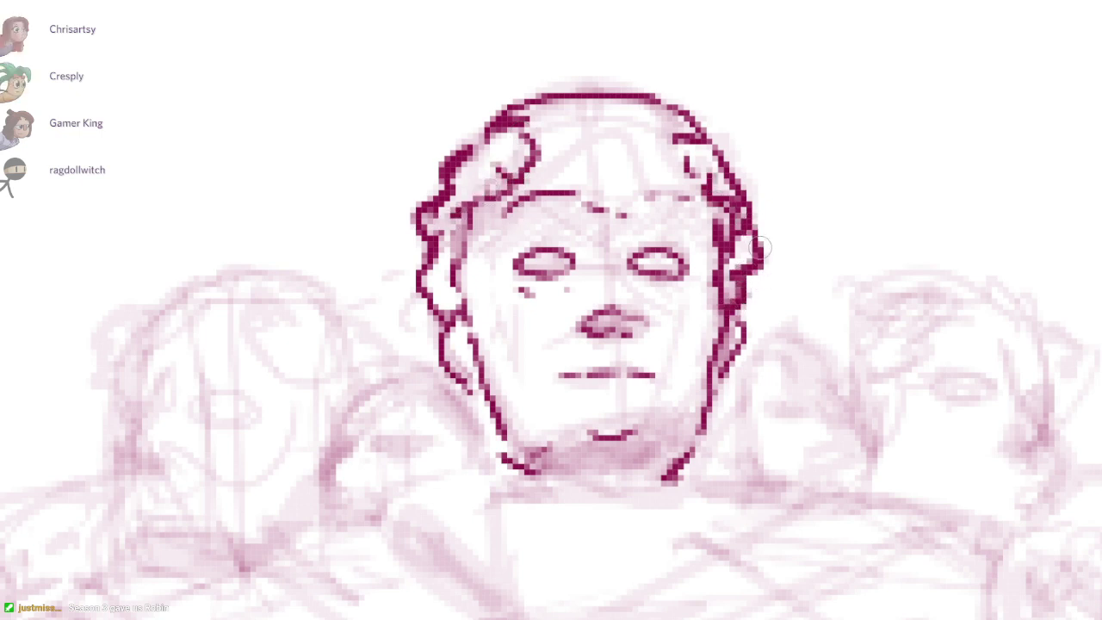
drag(760, 248, 707, 273)
drag(409, 192, 428, 172)
Step: Ink the rounded outline of the small head tucked beside the central head and the robe edge beneath it
drag(643, 185, 620, 93)
mouse_move(533, 411)
mouse_down()
mouse_move(634, 326)
mouse_move(746, 282)
mouse_up()
mouse_move(612, 235)
mouse_down()
mouse_move(611, 214)
mouse_move(508, 190)
mouse_move(469, 213)
mouse_move(477, 248)
mouse_move(457, 325)
mouse_up()
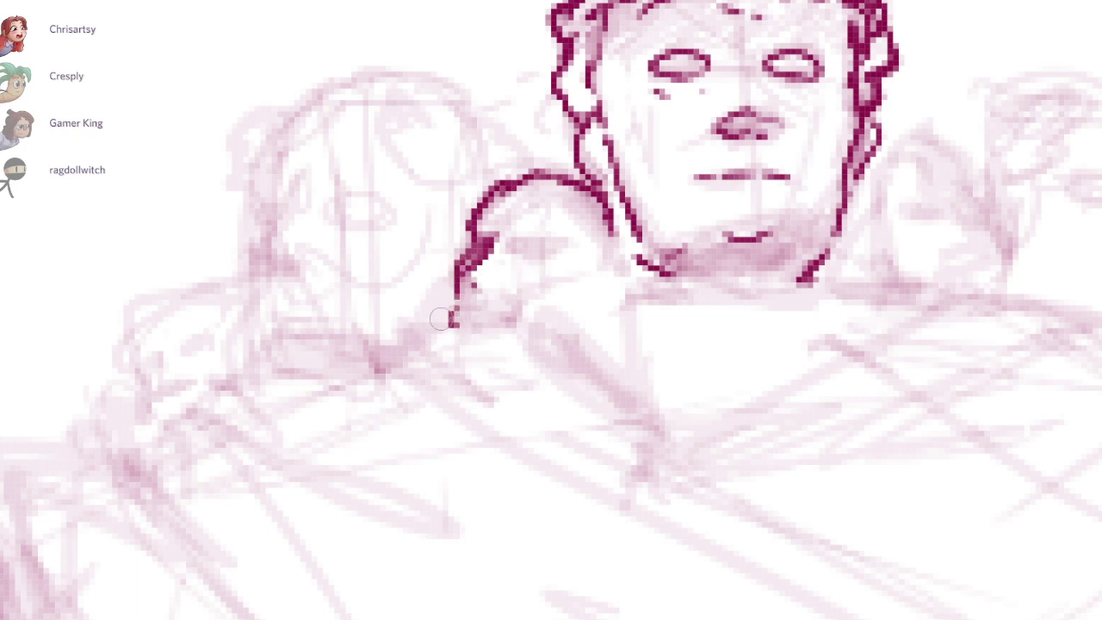
mouse_move(381, 329)
mouse_down()
mouse_move(487, 320)
mouse_move(517, 290)
mouse_move(627, 266)
mouse_move(650, 294)
mouse_up()
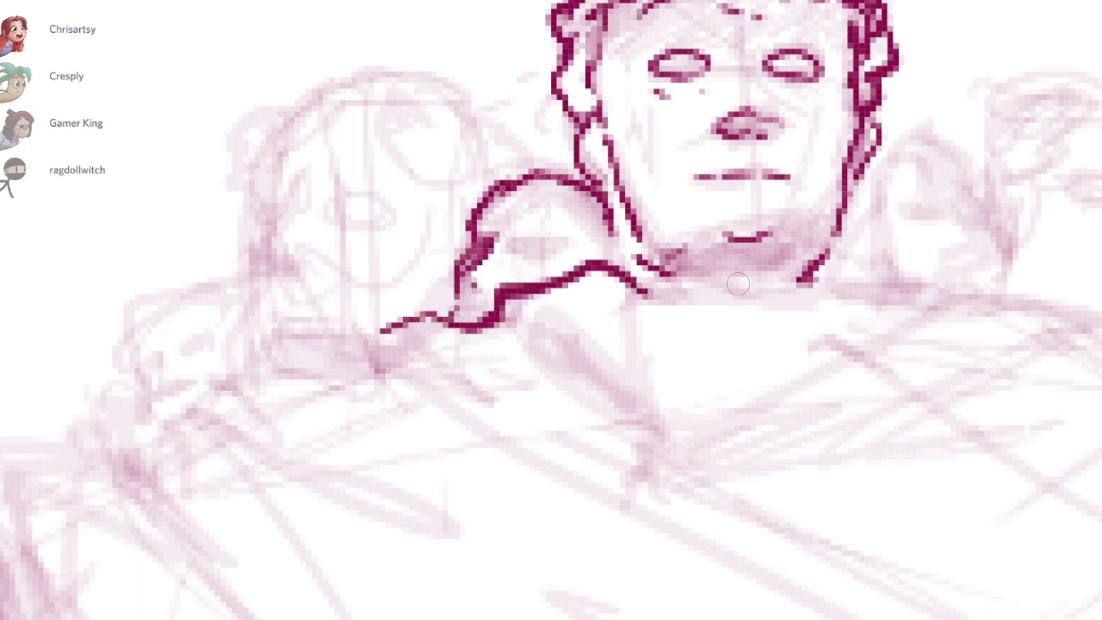
Step: Ink the small head's eye and brow, and darken the neck corners beneath the central head's jaw
drag(737, 283, 615, 372)
drag(518, 326, 515, 379)
drag(691, 349, 706, 369)
drag(487, 319, 514, 341)
mouse_move(412, 346)
mouse_down()
mouse_move(394, 336)
mouse_move(433, 334)
mouse_move(422, 363)
mouse_move(471, 349)
mouse_up()
key(ctrl+z)
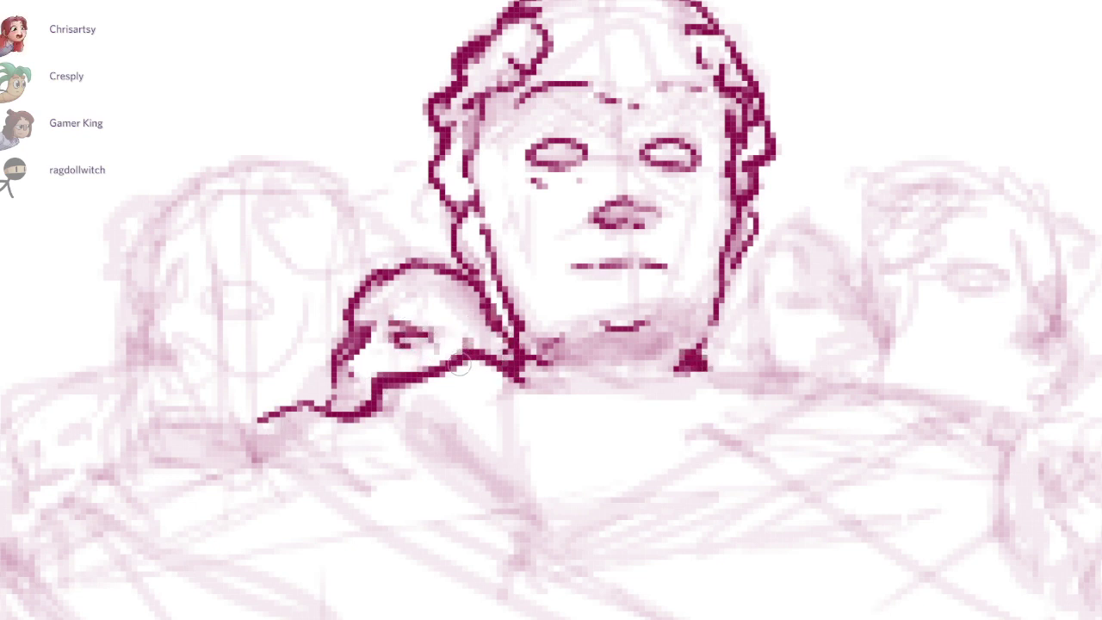
drag(432, 382, 579, 335)
scroll(580, 331, down, 2)
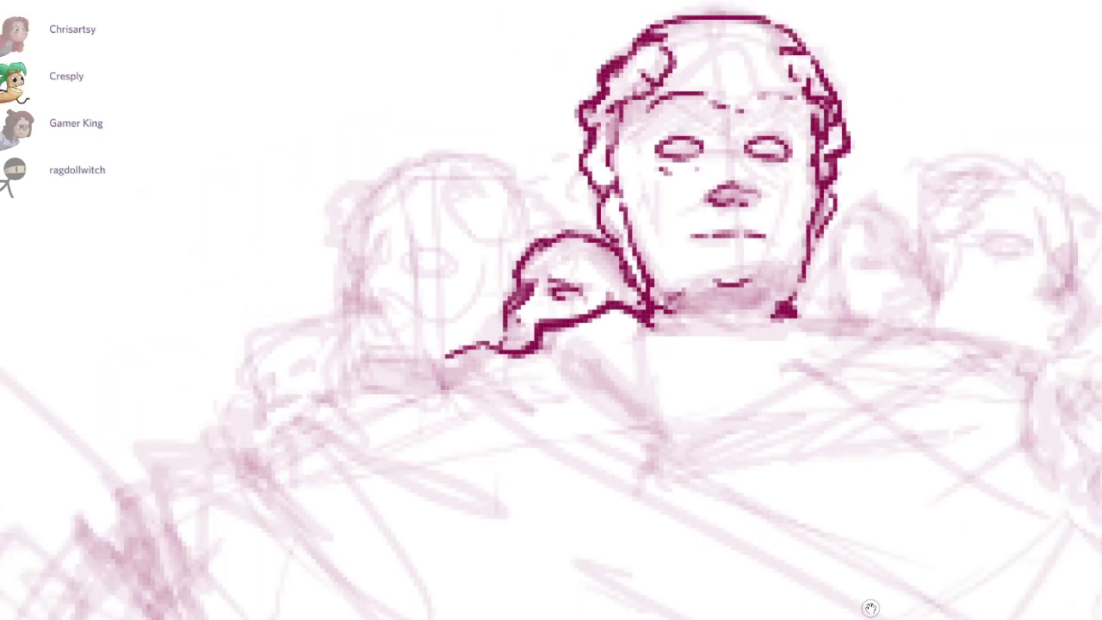
drag(640, 319, 733, 324)
drag(738, 323, 767, 321)
key(ctrl+z)
key(ctrl+z)
Step: Ink the stepped shoulder contour of the giant's robe from the small inked head out to the arm
drag(821, 594, 922, 496)
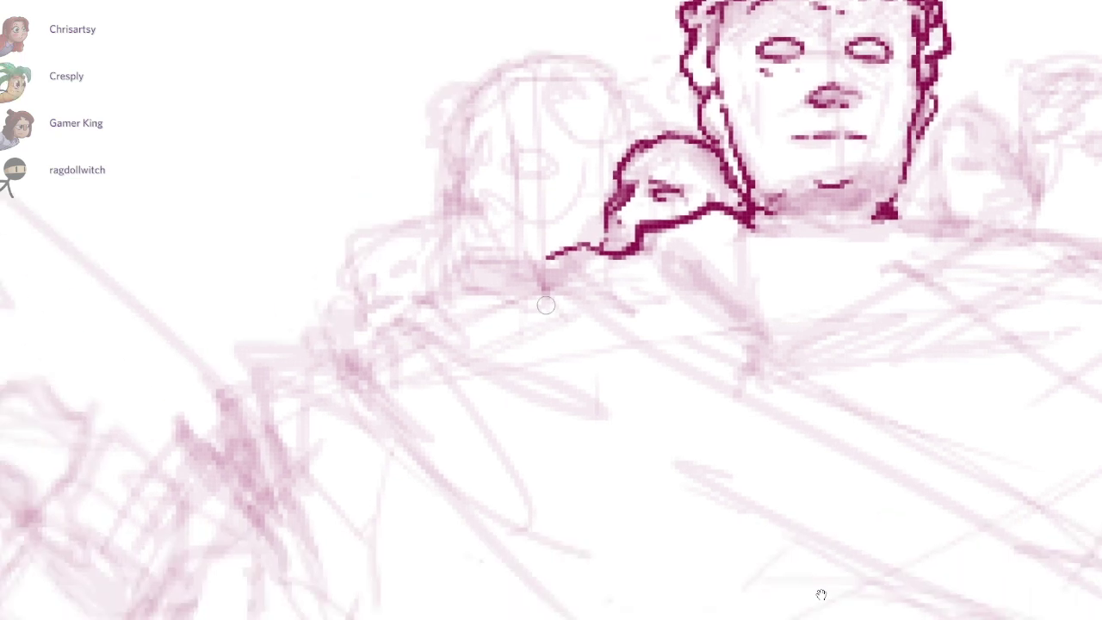
mouse_move(546, 305)
mouse_down()
mouse_move(562, 243)
mouse_move(543, 228)
mouse_up()
drag(820, 594, 803, 568)
mouse_move(290, 265)
mouse_down()
mouse_move(349, 237)
mouse_move(389, 241)
mouse_move(492, 172)
mouse_move(558, 160)
mouse_up()
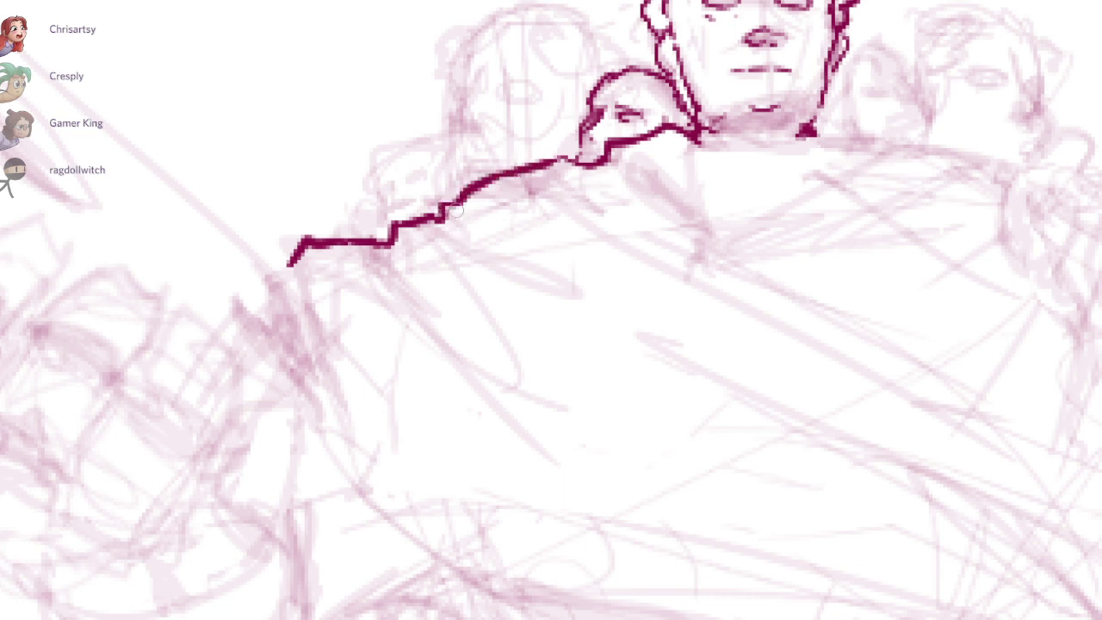
Step: Ink curved drapery folds falling from the inked shoulder contour across the side of the giant's chest
drag(449, 204, 483, 228)
drag(512, 246, 570, 290)
mouse_move(432, 226)
mouse_down()
mouse_move(532, 288)
mouse_move(606, 303)
mouse_up()
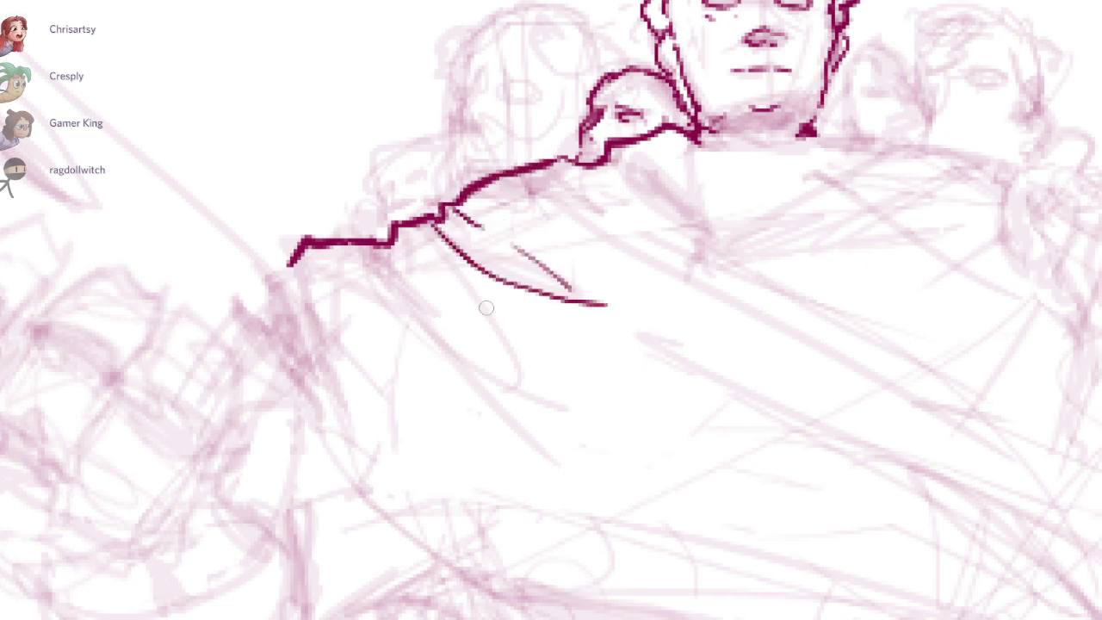
mouse_move(371, 247)
mouse_down()
mouse_move(549, 410)
mouse_move(419, 265)
mouse_move(583, 445)
mouse_up()
key(ctrl+z)
key(ctrl+z)
drag(430, 277, 611, 445)
drag(417, 314, 525, 370)
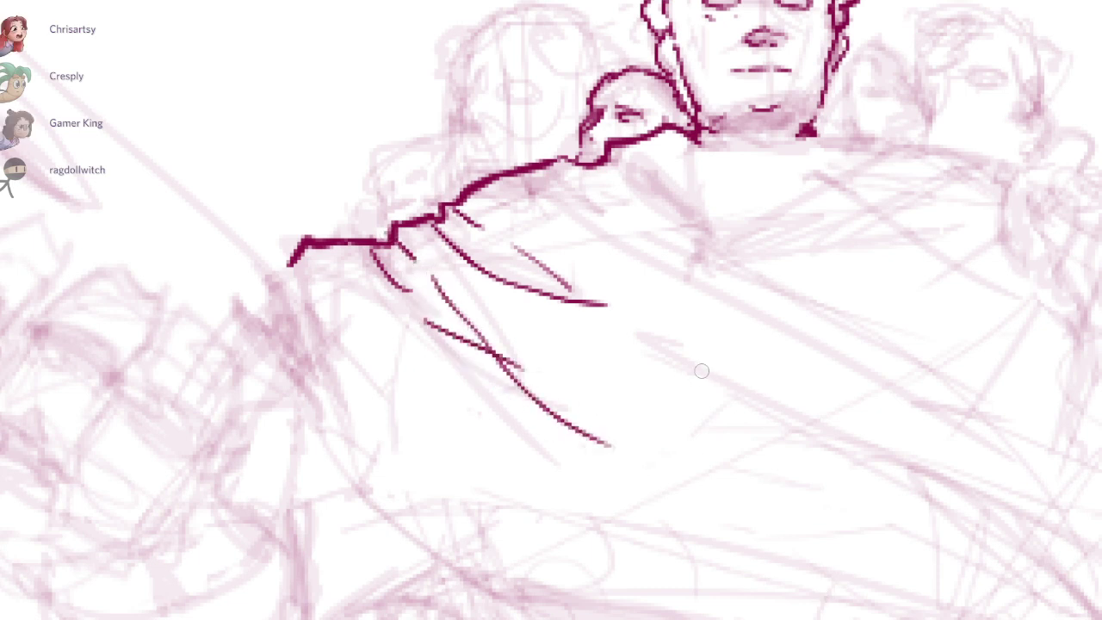
key(ctrl+z)
drag(461, 353, 557, 428)
Step: Ink a long diagonal fold across the giant's chest and straighten the robe's neckline between the small and central heads
mouse_move(568, 178)
mouse_down()
mouse_move(377, 193)
mouse_move(405, 208)
mouse_up()
drag(443, 247, 697, 380)
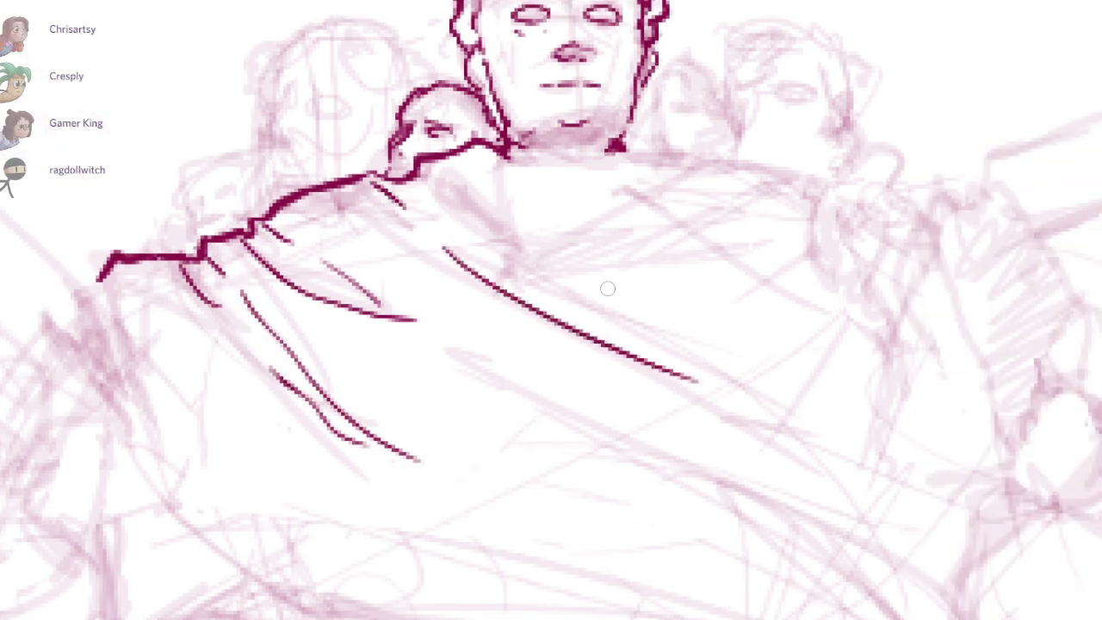
key(ctrl+z)
drag(420, 179, 450, 197)
drag(494, 150, 546, 225)
key(ctrl+z)
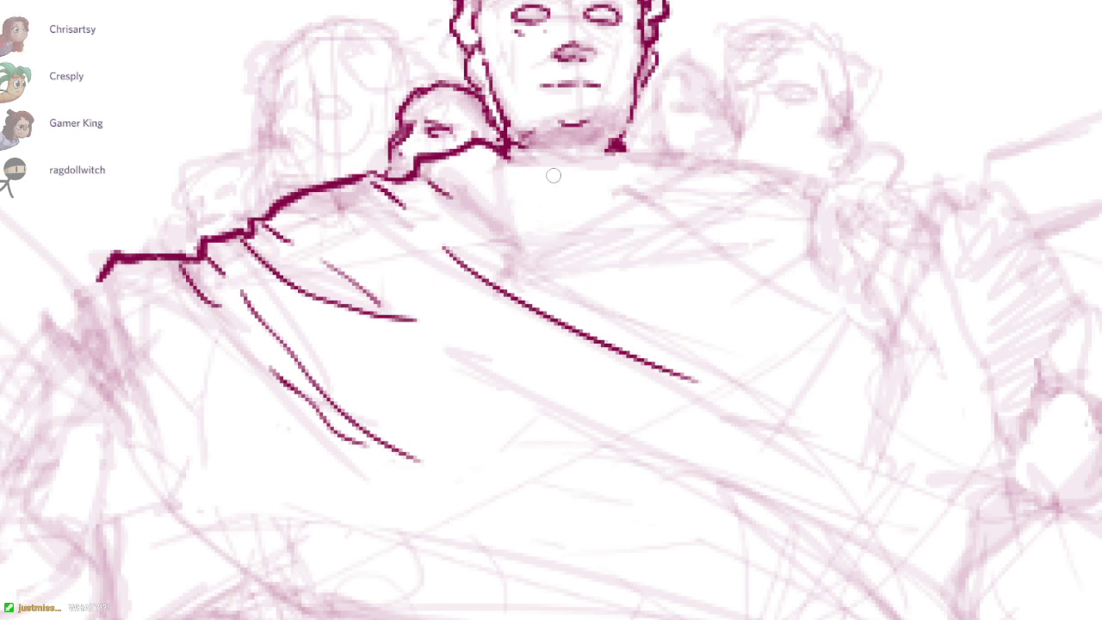
drag(474, 142, 509, 161)
mouse_move(443, 155)
mouse_down()
mouse_move(532, 145)
mouse_move(459, 148)
mouse_up()
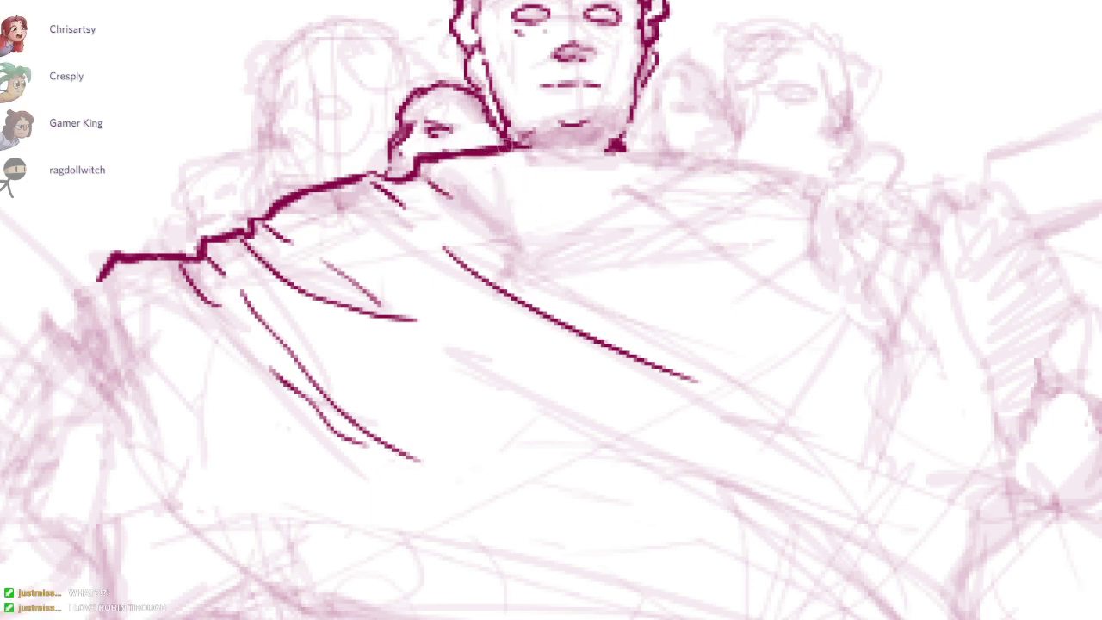
Step: Ink a peaked fold at the robe's neckline below the small head and extend it in broken diagonal lines across the chest
drag(432, 186, 482, 240)
key(ctrl+z)
mouse_move(418, 160)
mouse_down()
mouse_move(402, 176)
mouse_move(417, 172)
mouse_move(416, 158)
mouse_move(612, 278)
mouse_up()
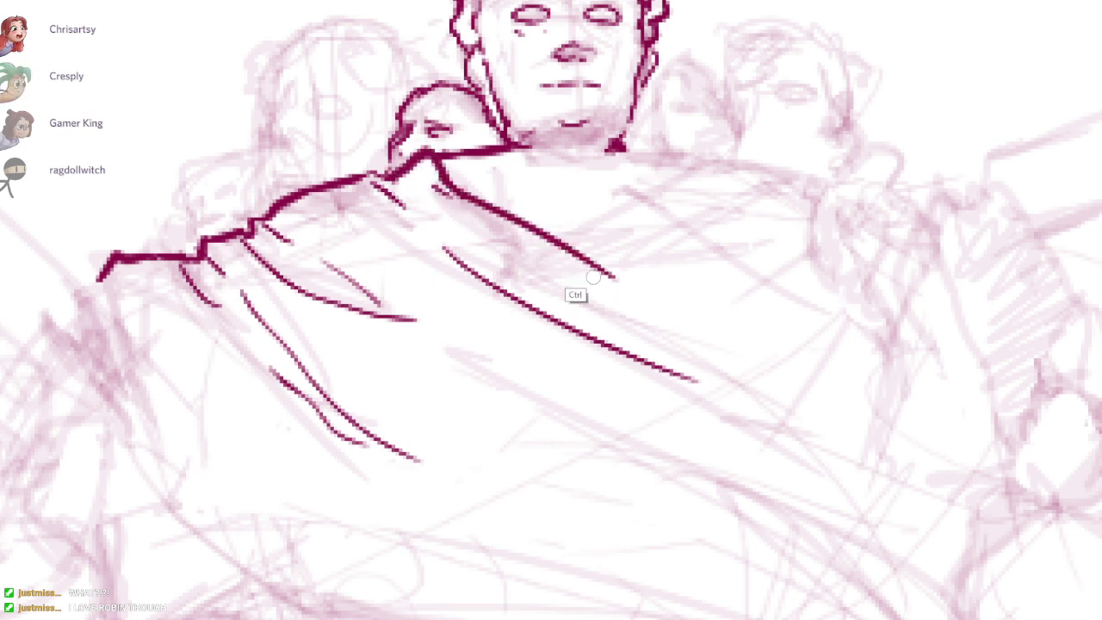
key(ctrl+z)
drag(449, 179, 817, 362)
mouse_move(968, 468)
mouse_down()
mouse_move(822, 595)
mouse_move(856, 619)
mouse_up()
drag(856, 619, 820, 594)
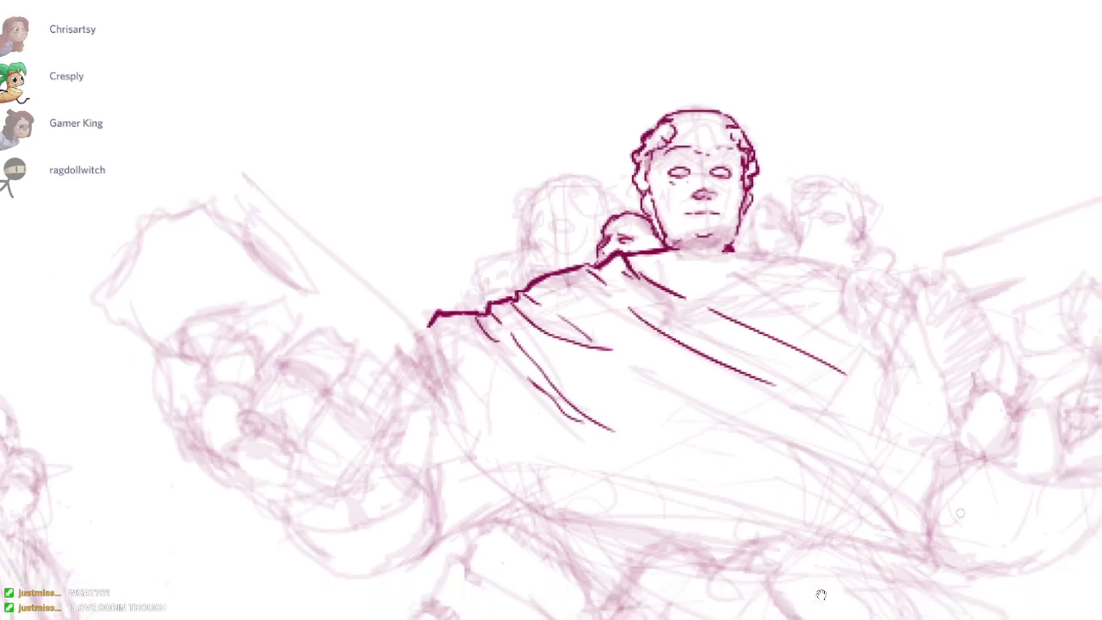
Step: Ink a thick, stepped fold line from the robe's neckline peak diagonally across the giant's chest
drag(821, 594, 788, 590)
drag(602, 259, 673, 287)
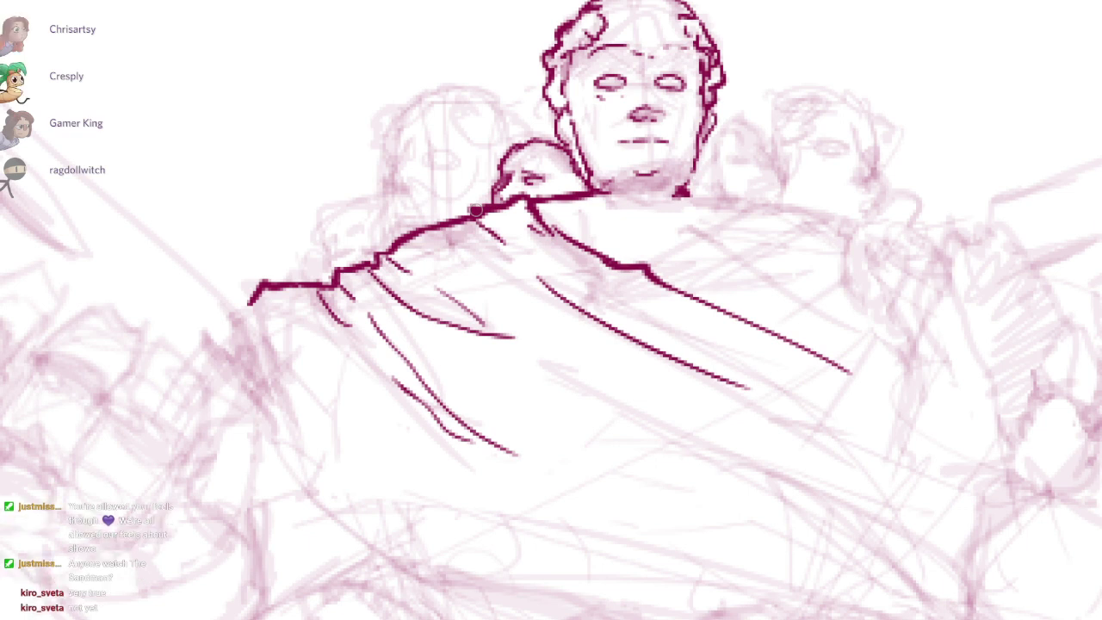
drag(529, 225, 637, 255)
drag(563, 243, 665, 282)
drag(598, 243, 796, 358)
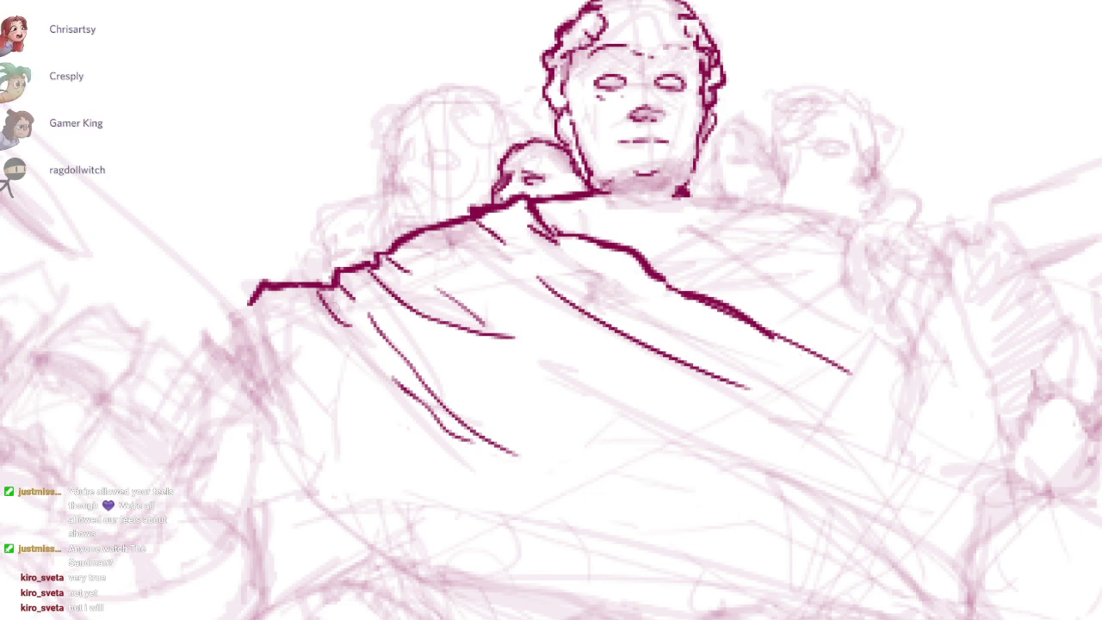
Step: Ink the jagged outer edge of the robe falling from the tip of the giant's shoulder down beside the arm
drag(566, 198, 566, 469)
drag(616, 379, 616, 246)
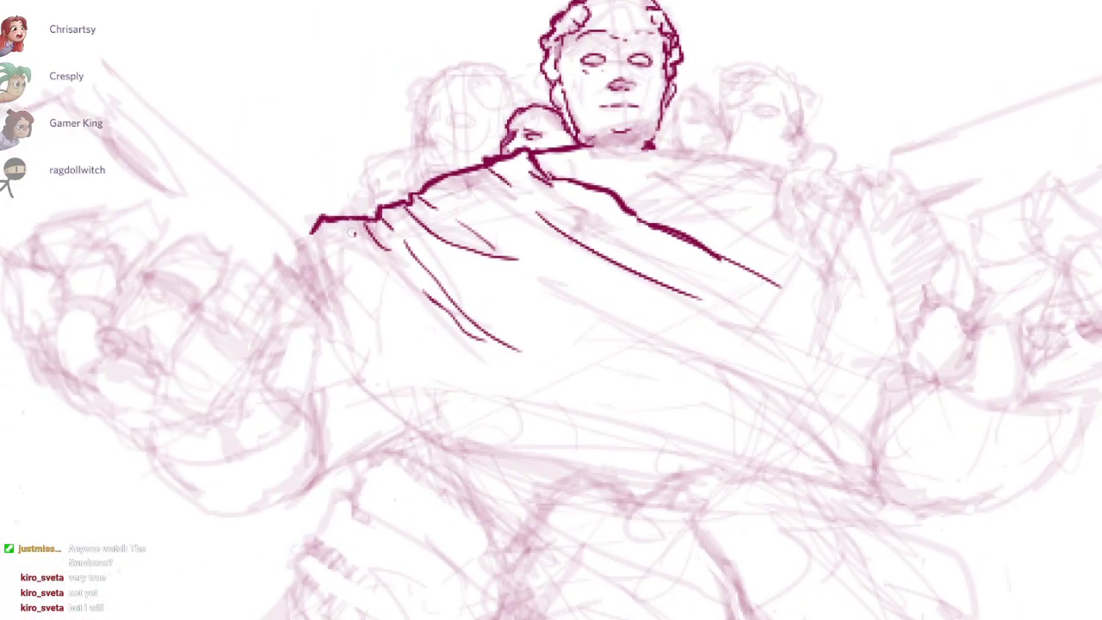
mouse_move(315, 225)
mouse_down()
mouse_move(373, 277)
mouse_move(379, 342)
mouse_up()
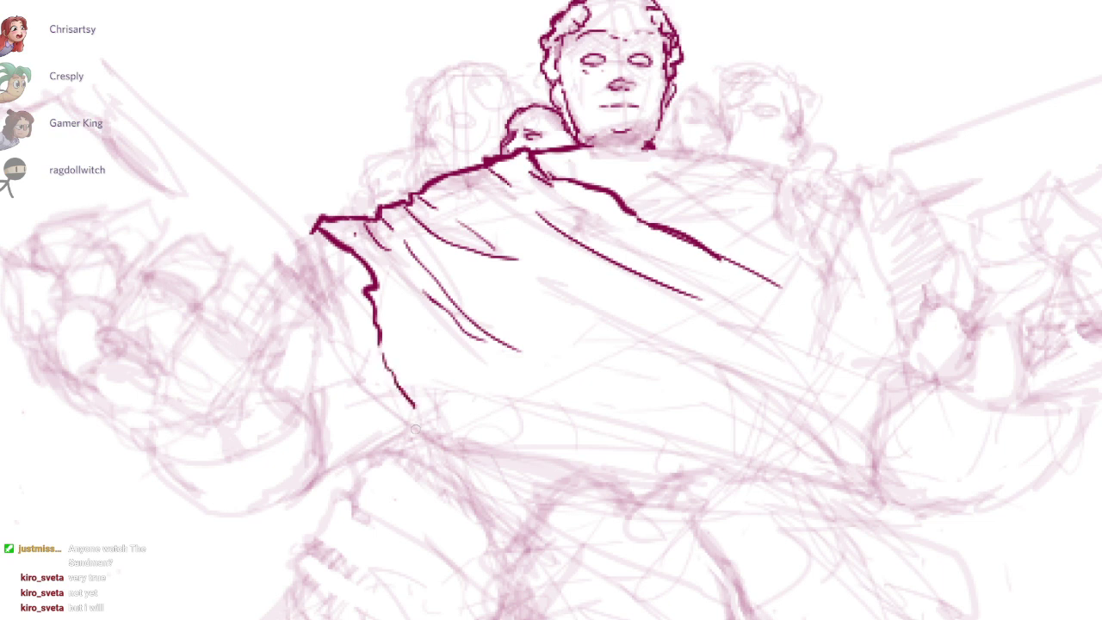
drag(481, 462, 821, 592)
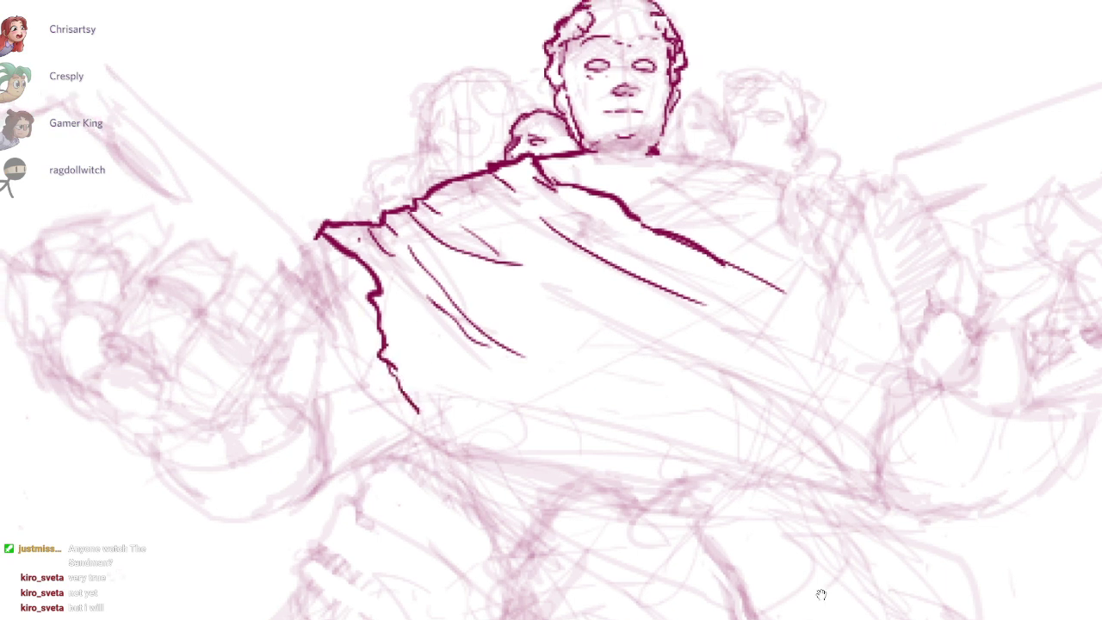
Step: Ink the slab at the giant's outstretched hand with a jagged top, a notched crack and a long straight edge reaching the shoulder
mouse_move(293, 344)
mouse_down()
mouse_move(314, 282)
mouse_move(368, 223)
mouse_move(414, 228)
mouse_up()
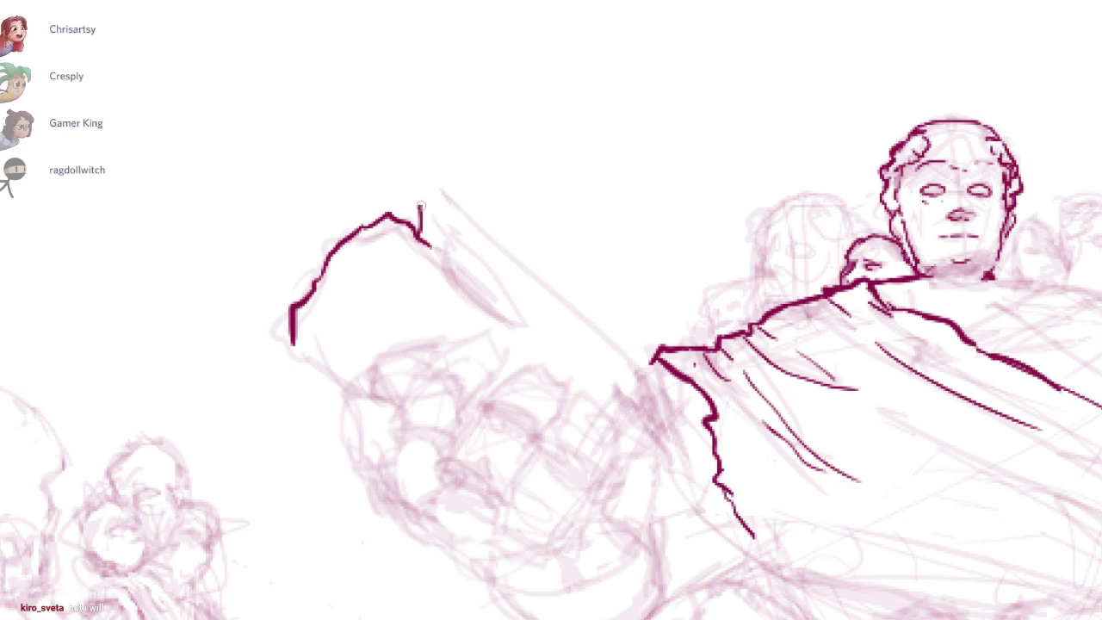
drag(484, 281, 502, 298)
drag(426, 245, 502, 299)
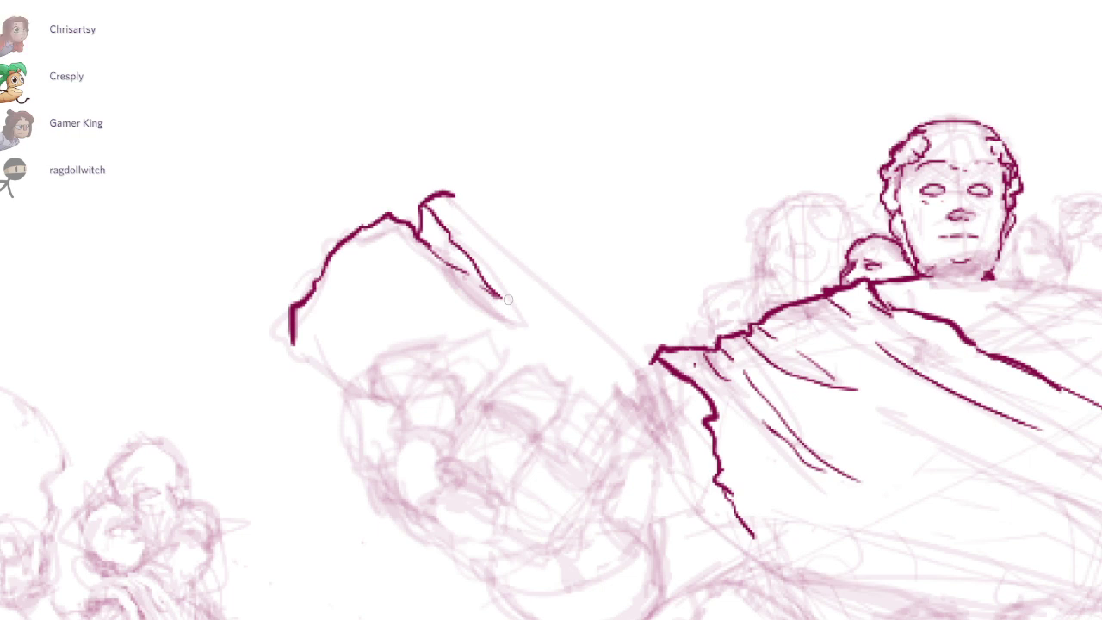
drag(293, 346, 351, 394)
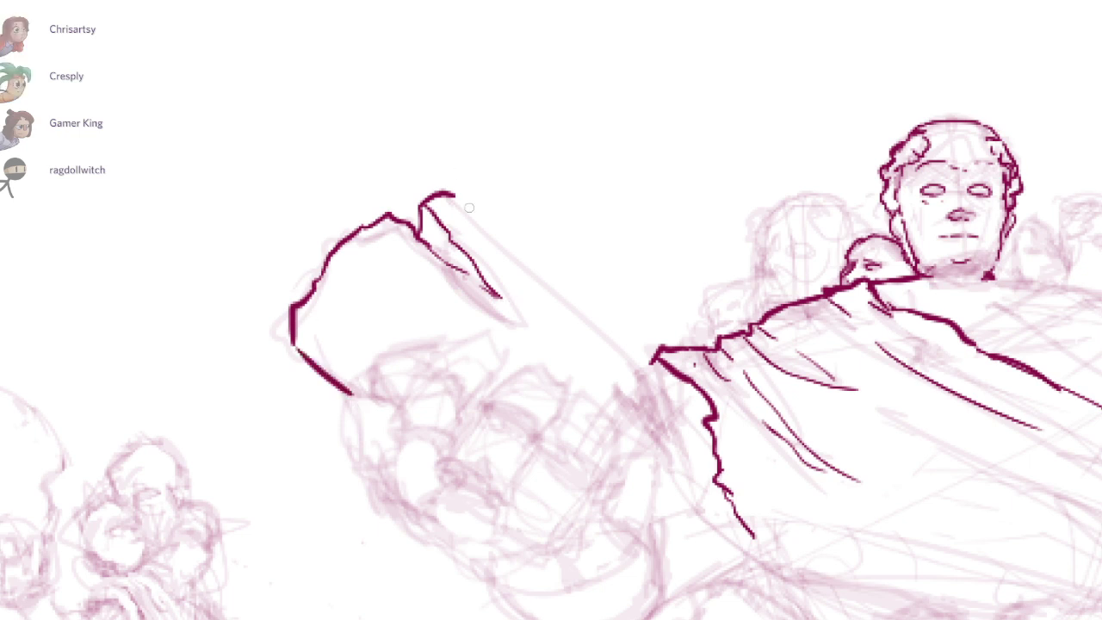
drag(452, 198, 677, 413)
key(ctrl+z)
drag(448, 195, 678, 398)
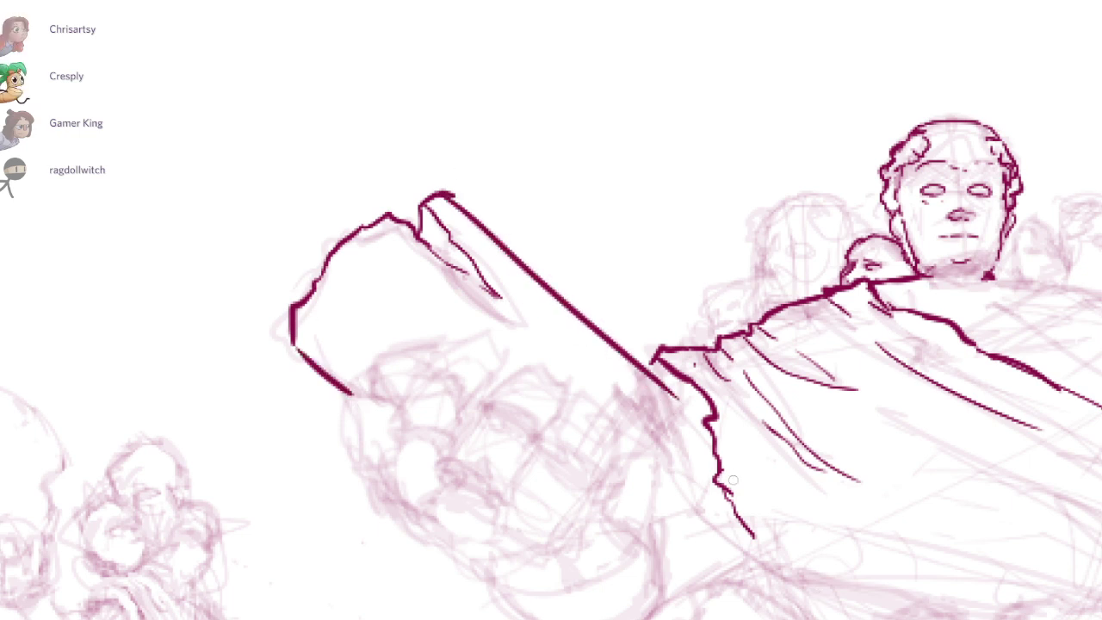
Step: Ink the first curled finger over the slab's lower edge, with its angular fingertip and the segment below
click(603, 407)
scroll(820, 595, up, 1)
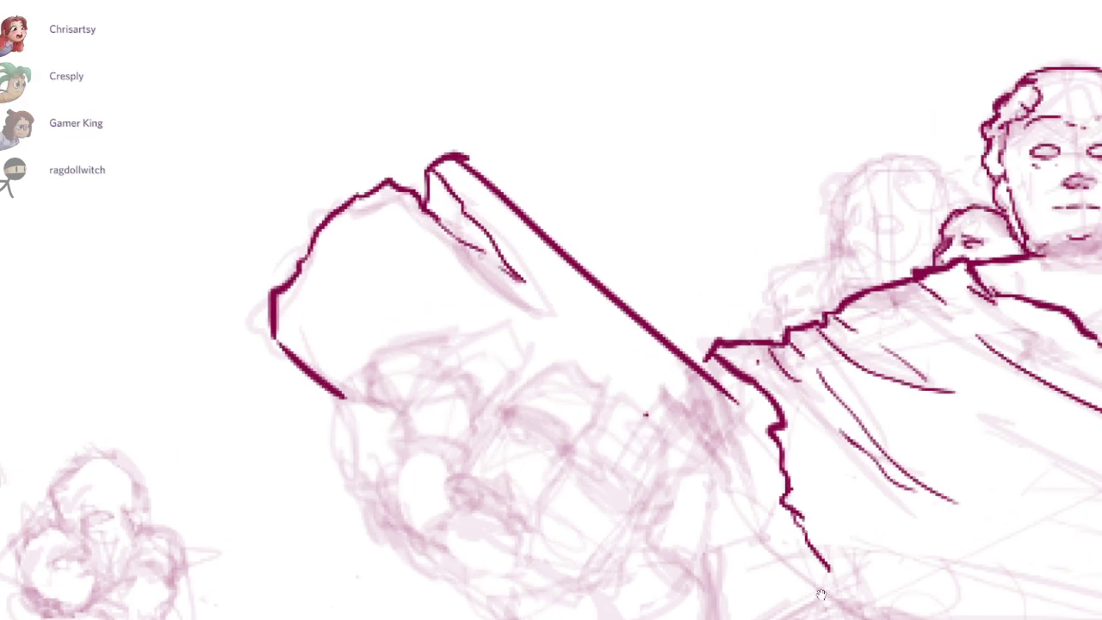
mouse_move(355, 391)
mouse_down()
mouse_move(356, 367)
mouse_move(379, 359)
mouse_up()
mouse_move(377, 360)
mouse_down()
mouse_move(456, 327)
mouse_move(445, 341)
mouse_up()
key(ctrl+z)
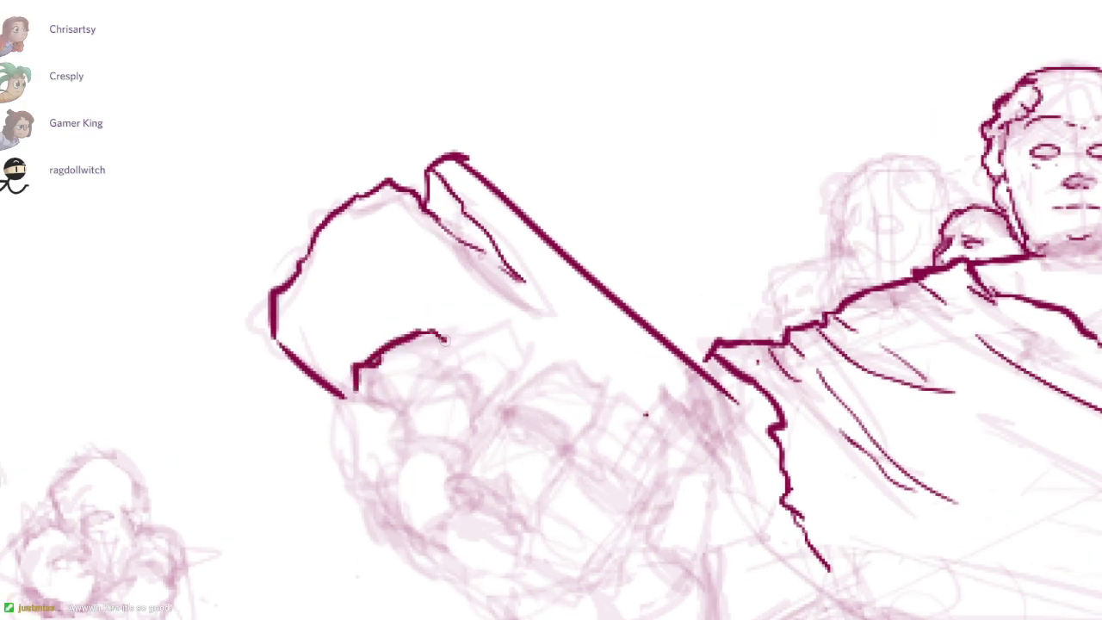
mouse_move(361, 365)
mouse_down()
mouse_move(401, 399)
mouse_move(342, 401)
mouse_move(359, 506)
mouse_up()
key(ctrl+z)
drag(339, 415, 355, 500)
drag(399, 411, 405, 444)
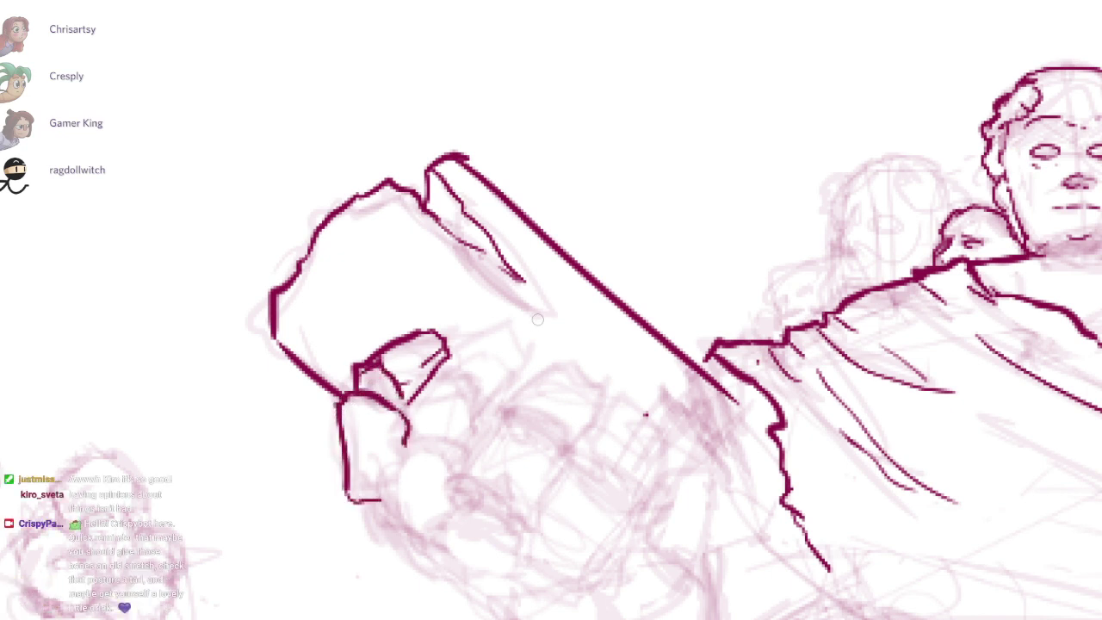
Step: Ink the second curled finger with an angular tip, creased middle joints and the start of its lower segment
mouse_move(430, 391)
mouse_down()
mouse_move(474, 343)
mouse_move(516, 343)
mouse_move(497, 411)
mouse_up()
drag(436, 395, 480, 390)
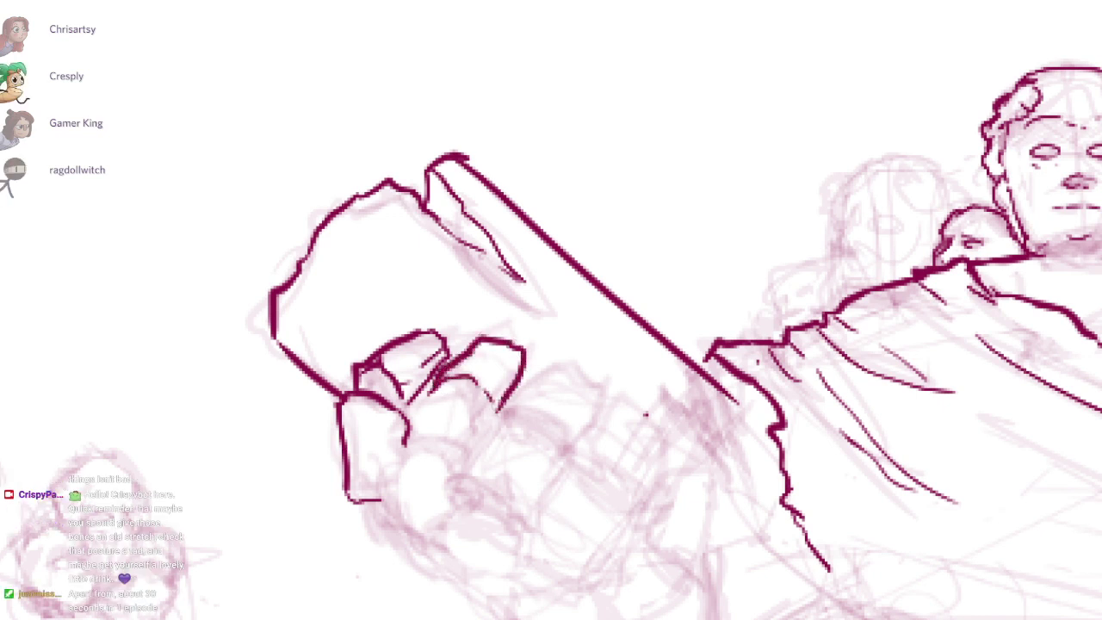
mouse_move(416, 407)
mouse_down()
mouse_move(474, 419)
mouse_move(468, 451)
mouse_up()
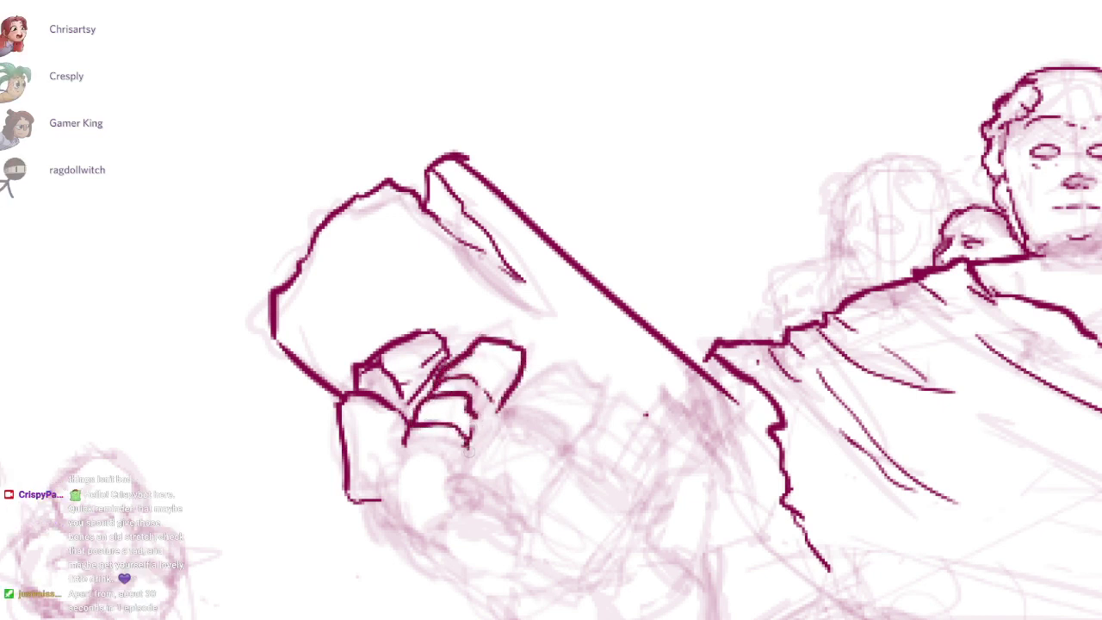
mouse_move(392, 480)
mouse_down()
mouse_move(474, 457)
mouse_move(392, 499)
mouse_move(429, 560)
mouse_up()
key(ctrl+z)
Step: Ink the angular tips of the third and fourth curled fingers on the giant's hand
drag(573, 361, 568, 348)
mouse_move(492, 411)
mouse_down()
mouse_move(536, 396)
mouse_move(558, 411)
mouse_move(551, 358)
mouse_move(592, 372)
mouse_up()
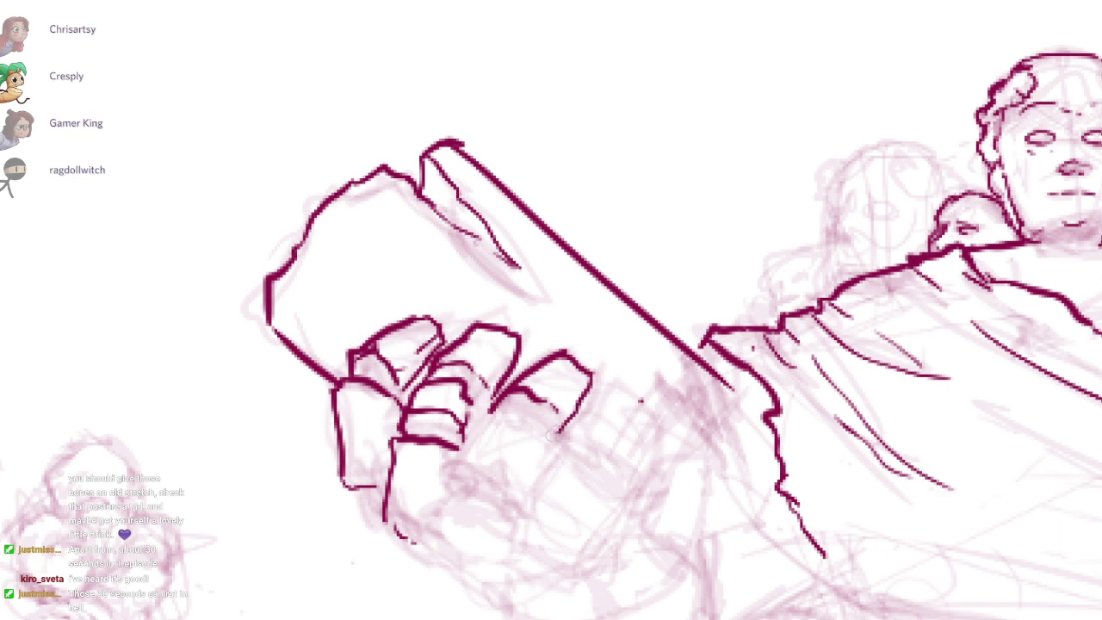
drag(820, 594, 810, 503)
mouse_move(571, 352)
mouse_down()
mouse_move(595, 301)
mouse_move(624, 321)
mouse_move(557, 360)
mouse_up()
key(ctrl+z)
key(ctrl+z)
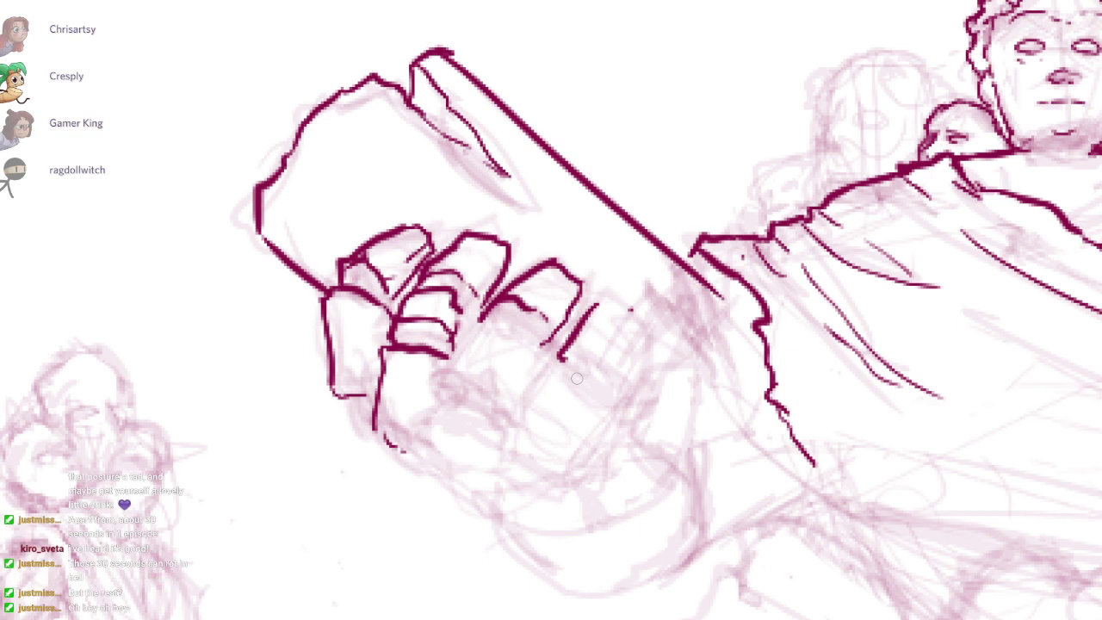
drag(582, 333, 608, 303)
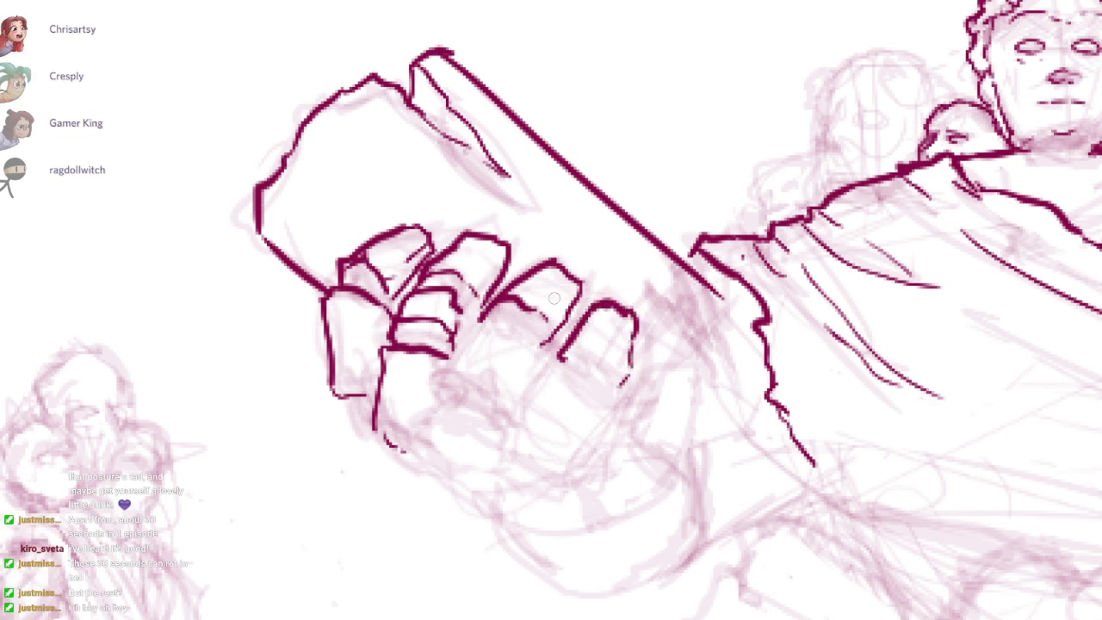
key(ctrl+z)
Step: Ink the knuckle creases of the third finger and the middle and lower segments of the fourth finger
drag(468, 337, 497, 320)
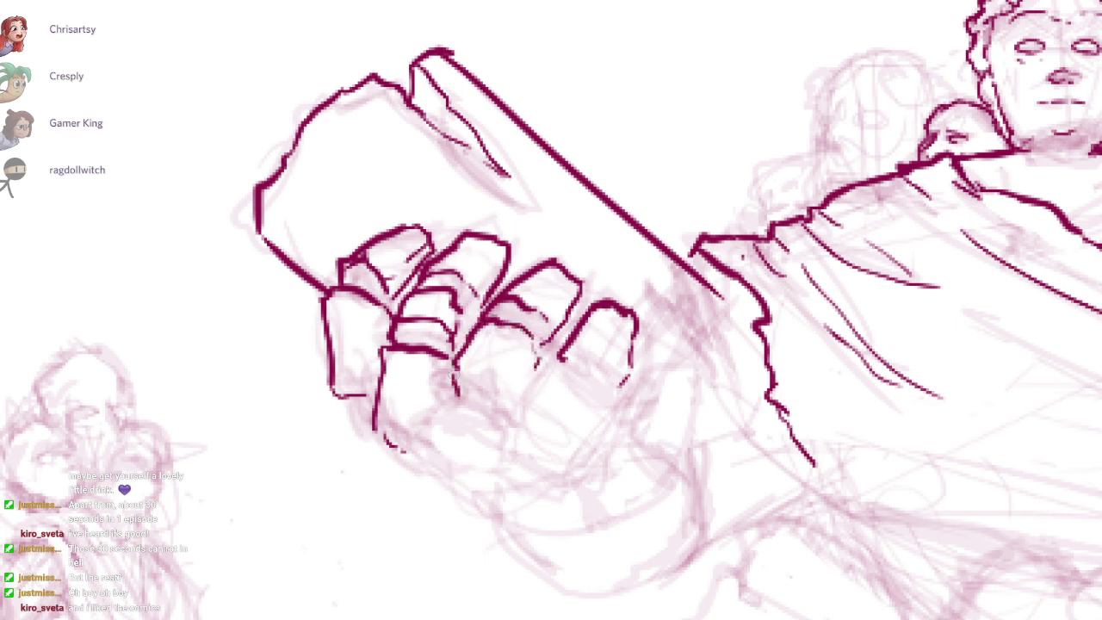
key(ctrl+z)
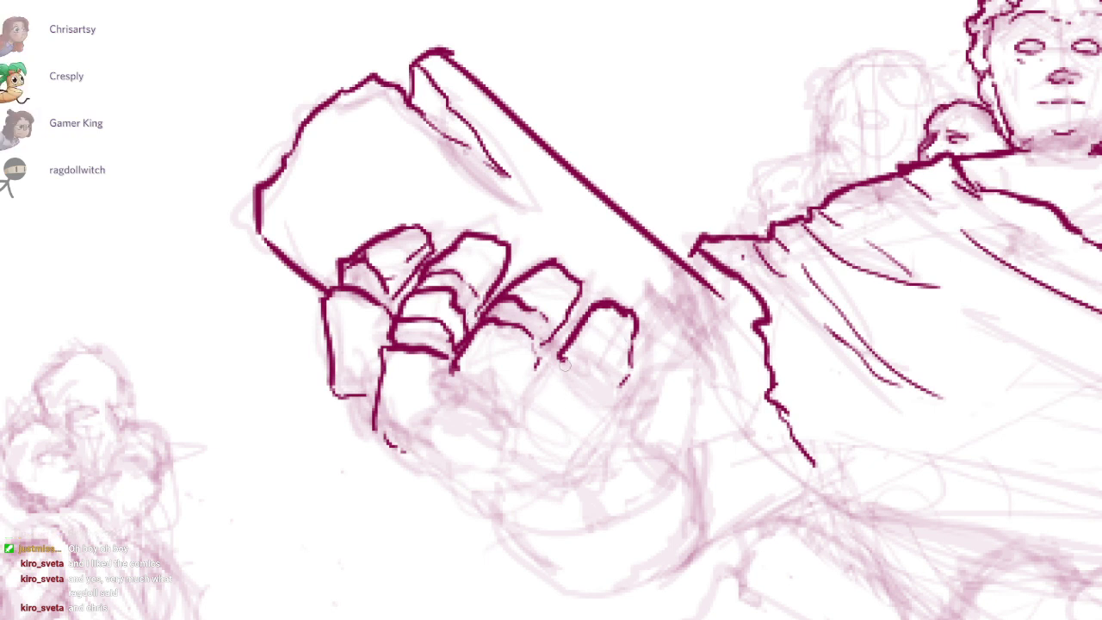
mouse_move(541, 374)
mouse_down()
mouse_move(594, 375)
mouse_move(602, 431)
mouse_move(527, 412)
mouse_up()
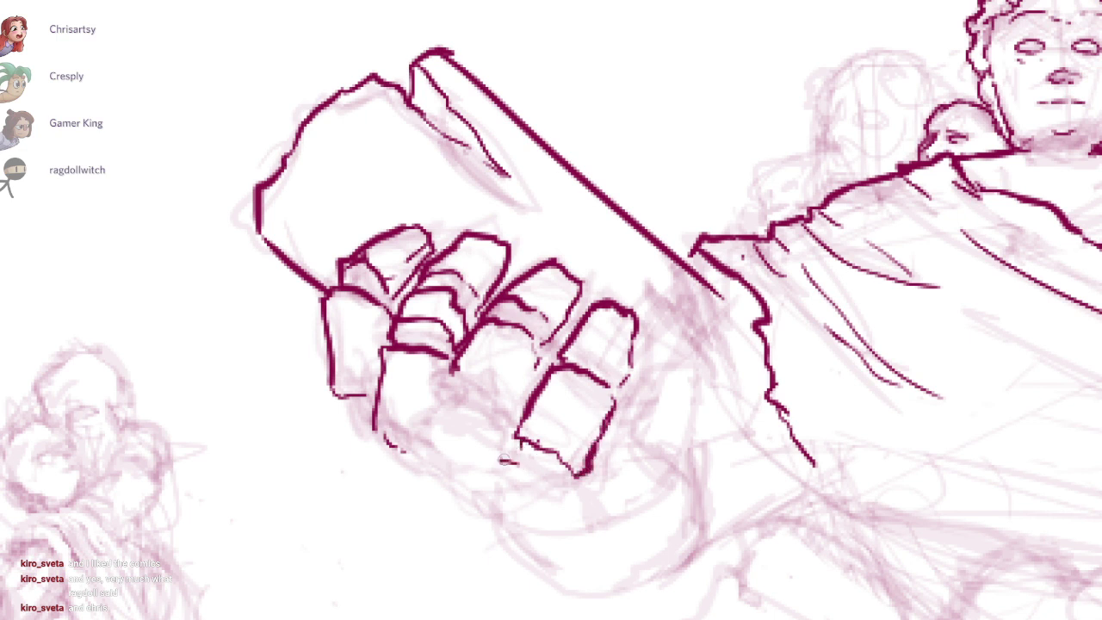
key(ctrl+z)
mouse_move(514, 448)
mouse_down()
mouse_move(521, 482)
mouse_move(570, 467)
mouse_up()
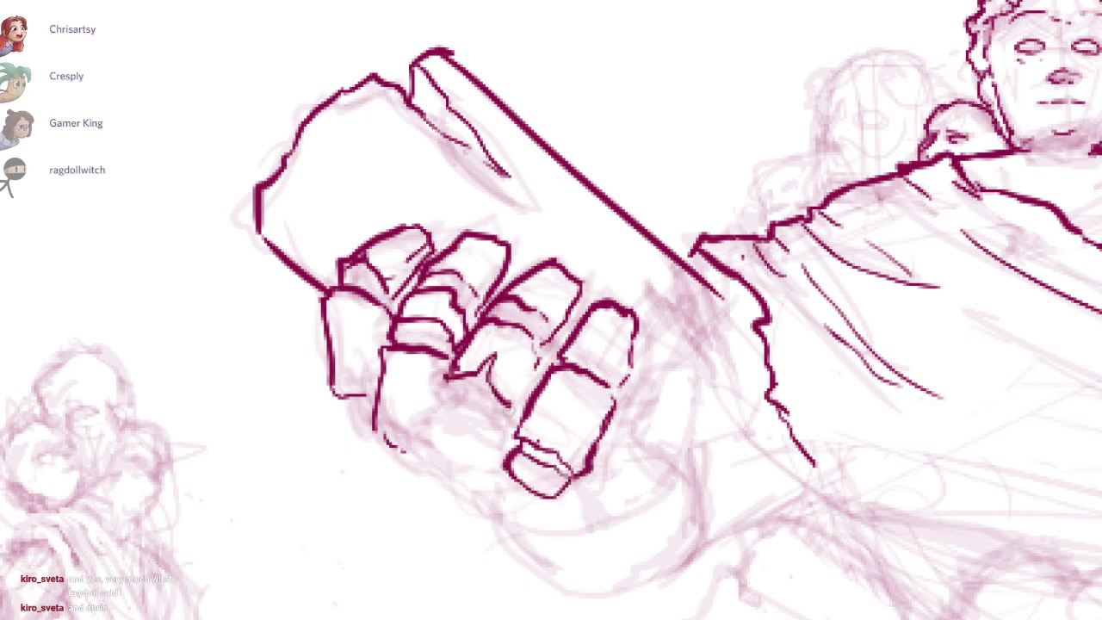
mouse_move(433, 405)
mouse_down()
mouse_move(428, 470)
mouse_move(434, 404)
mouse_move(506, 444)
mouse_move(515, 423)
mouse_move(514, 441)
mouse_up()
key(ctrl+z)
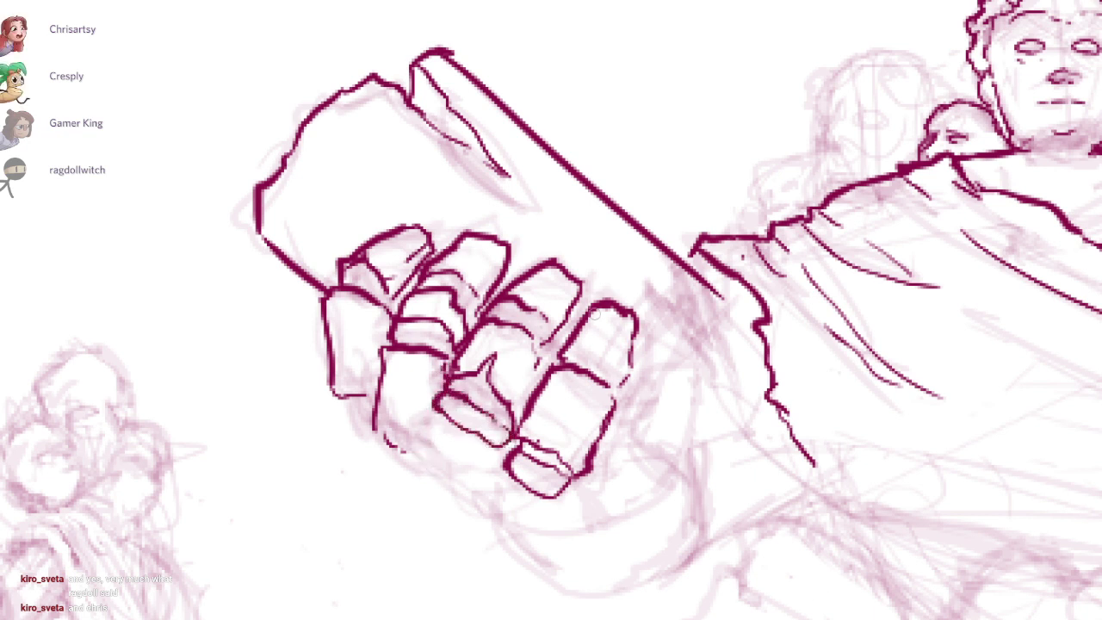
Step: Ink the inner edge of the third finger and the curved outer contour of its lowest segment
drag(549, 332, 539, 375)
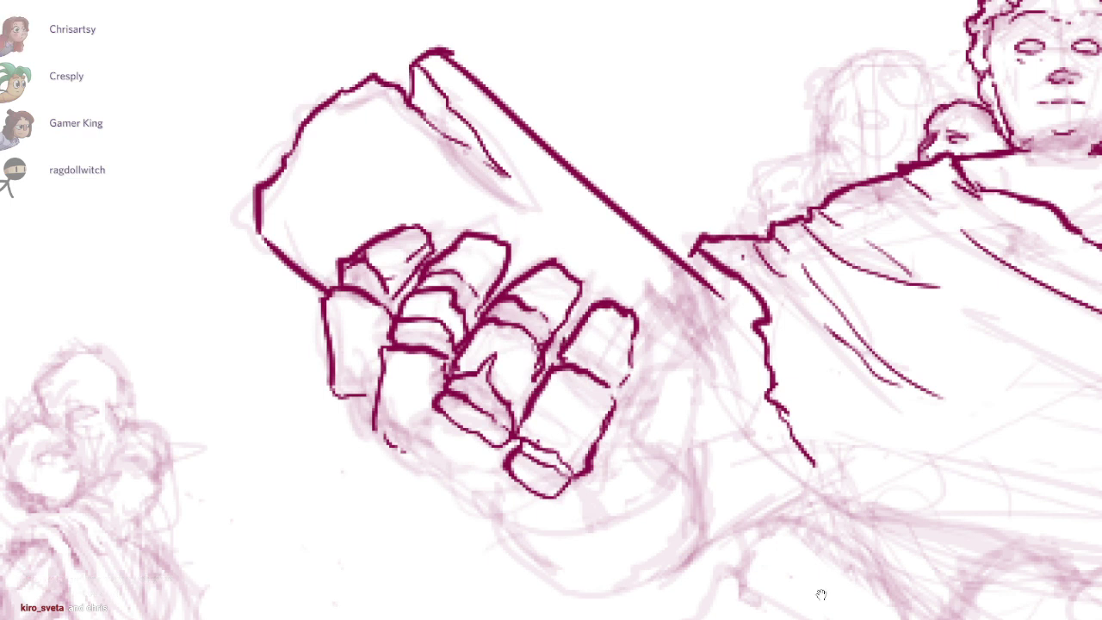
drag(821, 595, 809, 517)
mouse_move(423, 327)
mouse_down()
mouse_move(411, 391)
mouse_move(467, 441)
mouse_up()
drag(475, 366, 479, 451)
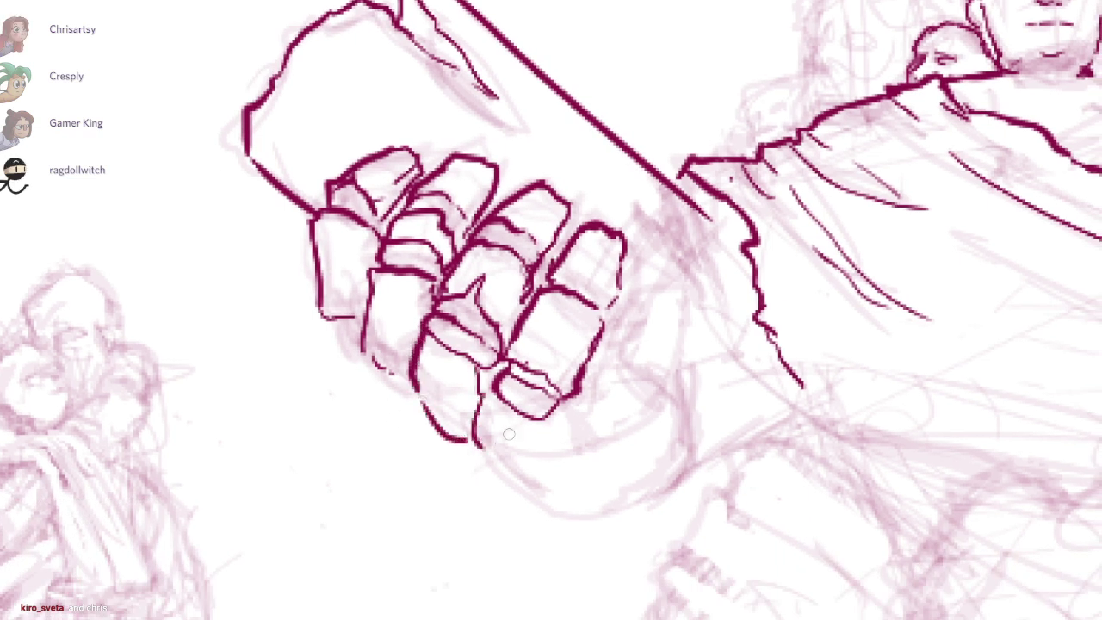
key(ctrl+z)
drag(493, 368, 476, 447)
key(ctrl+z)
mouse_move(416, 348)
mouse_down()
mouse_move(439, 416)
mouse_move(471, 427)
mouse_up()
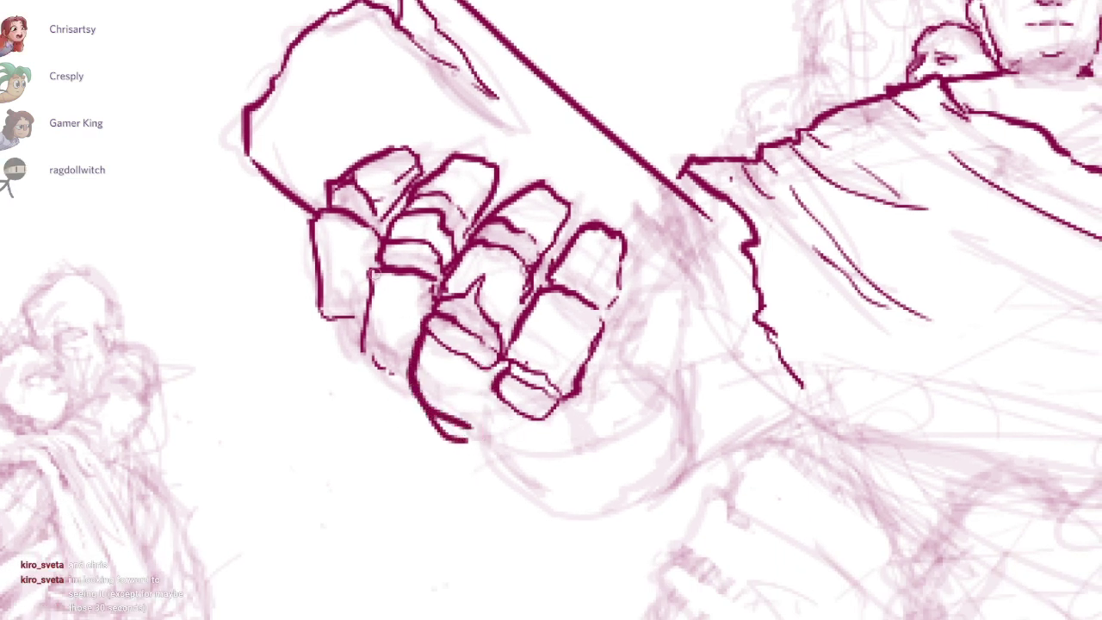
Step: Thicken and close the outer contours of the lower segments of the first and second fingers
mouse_move(373, 270)
mouse_down()
mouse_move(365, 349)
mouse_move(420, 373)
mouse_up()
drag(314, 215, 356, 324)
drag(820, 594, 763, 619)
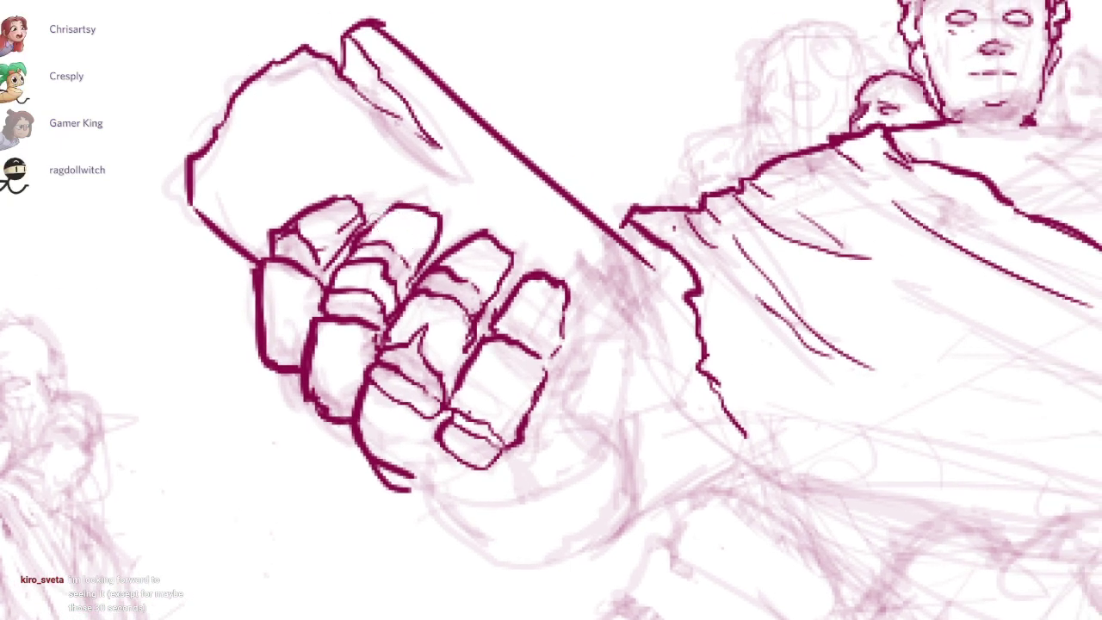
Step: Reshape the second, third and fourth fingertips into heavier rounded ends and add joint creases below them
mouse_move(440, 222)
mouse_down()
mouse_move(423, 256)
mouse_move(435, 262)
mouse_up()
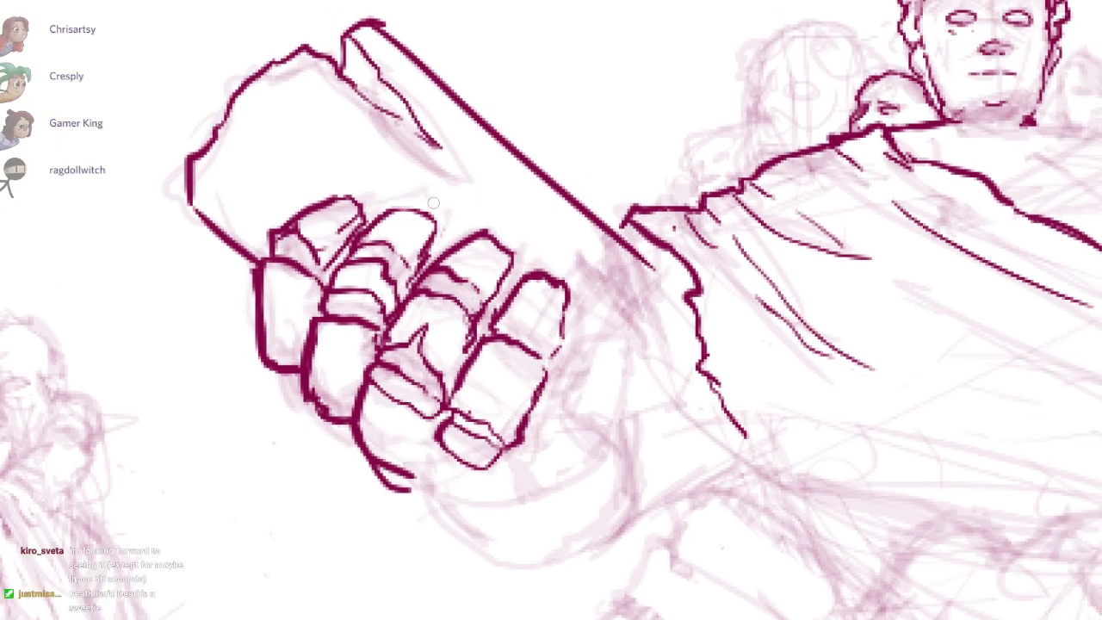
mouse_move(387, 209)
mouse_down()
mouse_move(434, 248)
mouse_move(423, 226)
mouse_move(466, 260)
mouse_move(508, 259)
mouse_up()
mouse_move(476, 247)
mouse_down()
mouse_move(497, 241)
mouse_move(512, 292)
mouse_move(456, 274)
mouse_up()
key(ctrl+z)
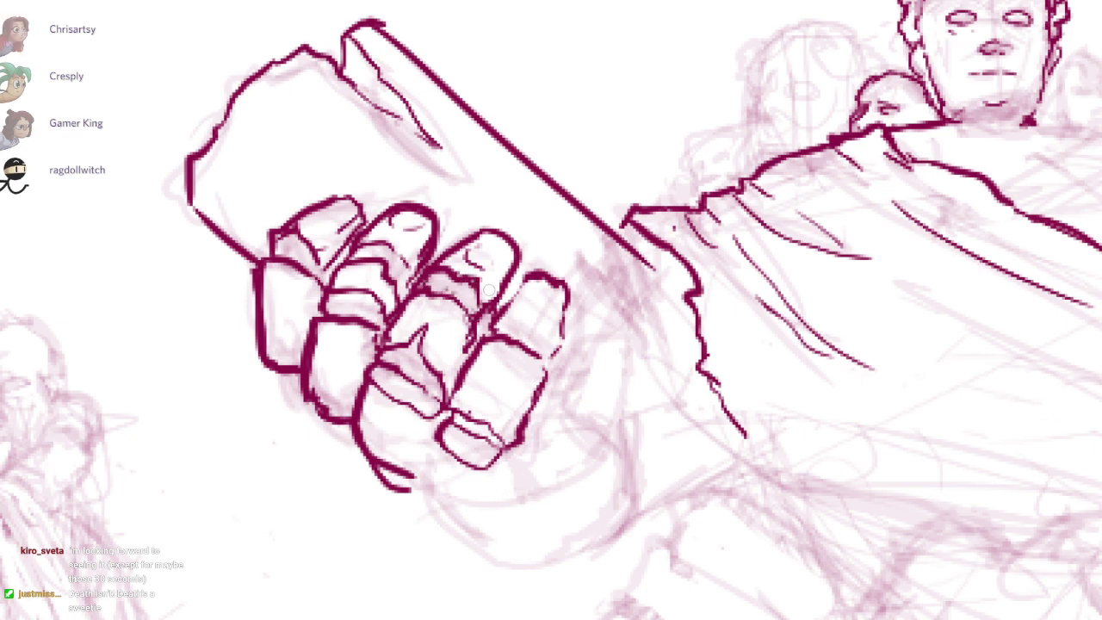
mouse_move(497, 333)
mouse_down()
mouse_move(539, 328)
mouse_move(544, 350)
mouse_up()
mouse_move(498, 313)
mouse_down()
mouse_move(563, 295)
mouse_move(551, 355)
mouse_up()
Step: Extend the slab's long edge past the robe and ink the hand's outer contour curving back under the fourth finger
drag(820, 593, 774, 594)
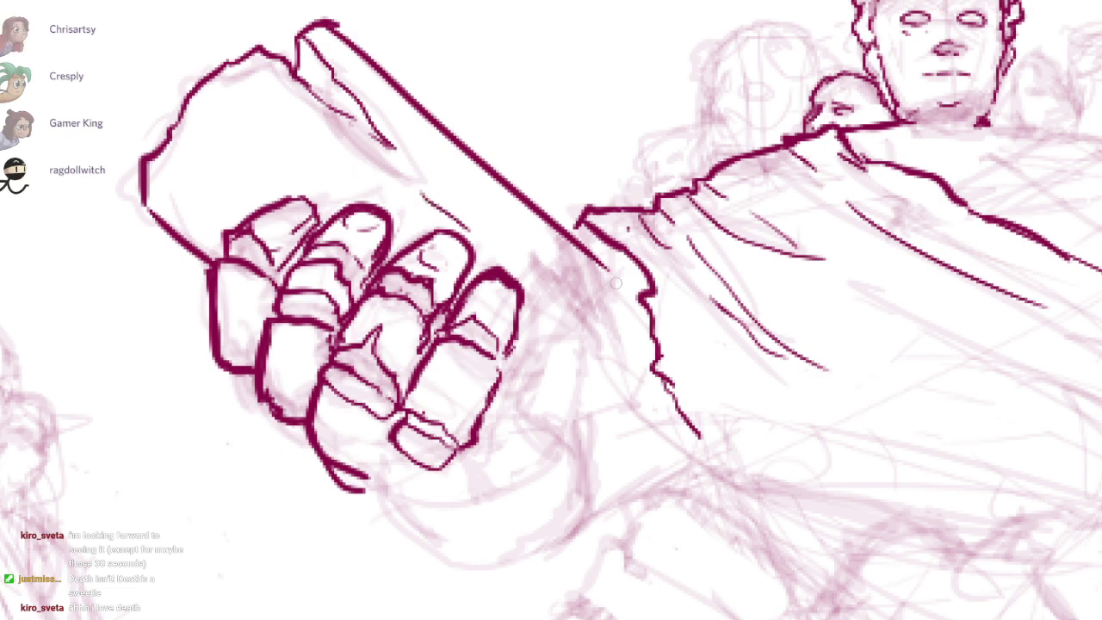
drag(604, 256, 664, 334)
mouse_move(624, 364)
mouse_down()
mouse_move(657, 330)
mouse_move(554, 471)
mouse_move(481, 479)
mouse_up()
mouse_move(456, 463)
mouse_down()
mouse_move(499, 483)
mouse_move(478, 501)
mouse_move(509, 484)
mouse_up()
key(ctrl+z)
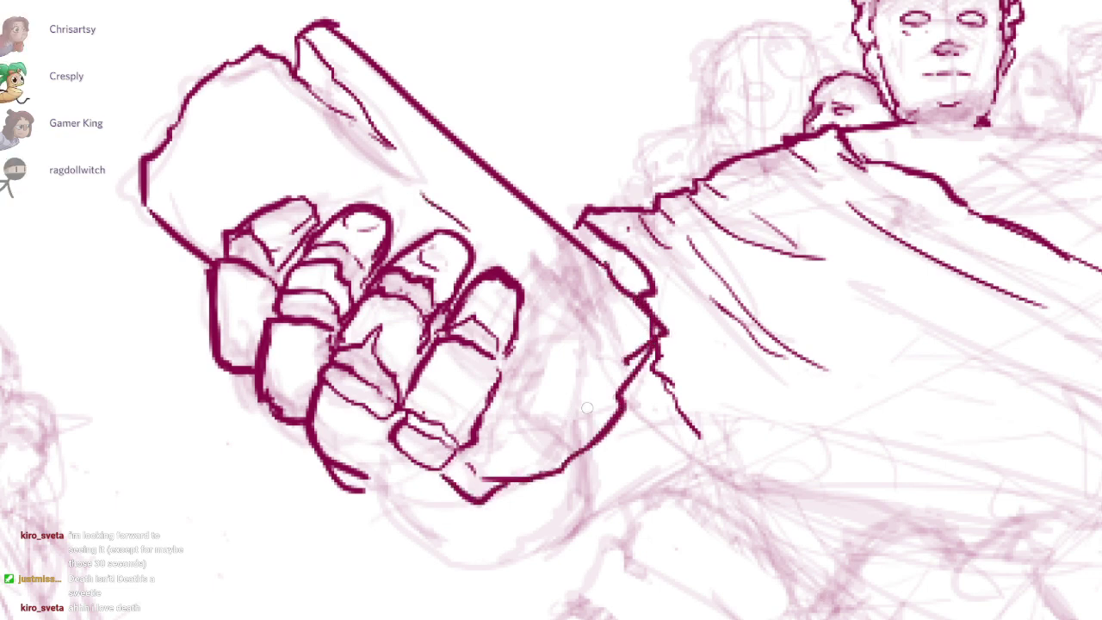
Step: Clean up the hand's outer edge and ink inner contour lines between the fourth finger and the wrist
key(e)
drag(638, 334, 551, 439)
key(b)
drag(508, 469, 479, 467)
mouse_move(496, 452)
mouse_down()
mouse_move(498, 422)
mouse_move(560, 347)
mouse_up()
drag(572, 341, 637, 322)
mouse_move(635, 323)
mouse_down()
mouse_move(575, 271)
mouse_move(635, 301)
mouse_up()
mouse_move(529, 363)
mouse_down()
mouse_move(560, 333)
mouse_move(587, 252)
mouse_up()
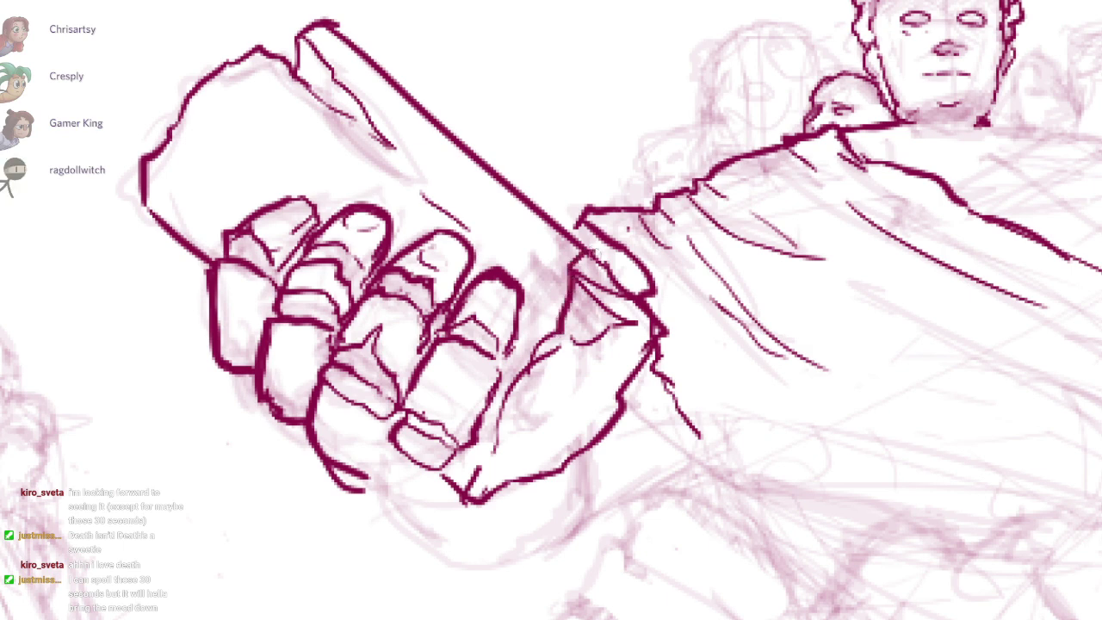
Step: Erase the angular lines near the wrist and replace them with curved skin folds and short crease marks
key(ctrl+z)
key(e)
drag(633, 324, 576, 277)
key(b)
drag(582, 275, 538, 354)
key(e)
drag(600, 336, 531, 375)
key(b)
mouse_move(584, 278)
mouse_down()
mouse_move(594, 306)
mouse_move(559, 370)
mouse_up()
drag(554, 414, 546, 419)
drag(591, 370, 619, 331)
drag(575, 431, 567, 439)
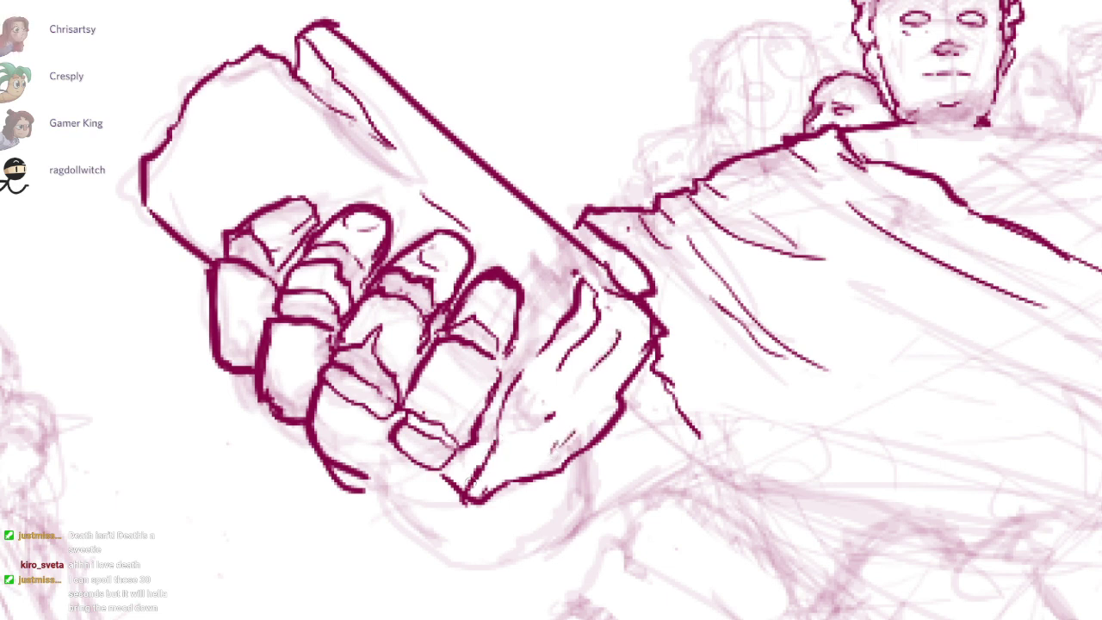
Step: Close the third finger's lower end and ink the thumb curling beneath the hand, erasing overlapping strokes
drag(365, 491, 378, 477)
mouse_move(402, 418)
mouse_down()
mouse_move(377, 459)
mouse_move(387, 508)
mouse_up()
key(e)
mouse_move(390, 435)
mouse_down()
mouse_move(434, 477)
mouse_move(444, 538)
mouse_move(594, 484)
mouse_move(568, 380)
mouse_move(538, 407)
mouse_move(536, 449)
mouse_up()
key(e)
mouse_move(566, 394)
mouse_down()
mouse_move(568, 438)
mouse_move(566, 388)
mouse_move(597, 446)
mouse_move(531, 418)
mouse_move(547, 465)
mouse_move(595, 446)
mouse_move(564, 465)
mouse_move(597, 479)
mouse_move(594, 498)
mouse_move(603, 484)
mouse_move(563, 501)
mouse_move(534, 496)
mouse_up()
key(b)
key(b)
key(e)
key(b)
mouse_move(559, 444)
mouse_down()
mouse_move(549, 466)
mouse_move(595, 452)
mouse_move(594, 470)
mouse_move(516, 482)
mouse_move(497, 527)
mouse_move(518, 534)
mouse_move(480, 530)
mouse_move(493, 551)
mouse_up()
key(b)
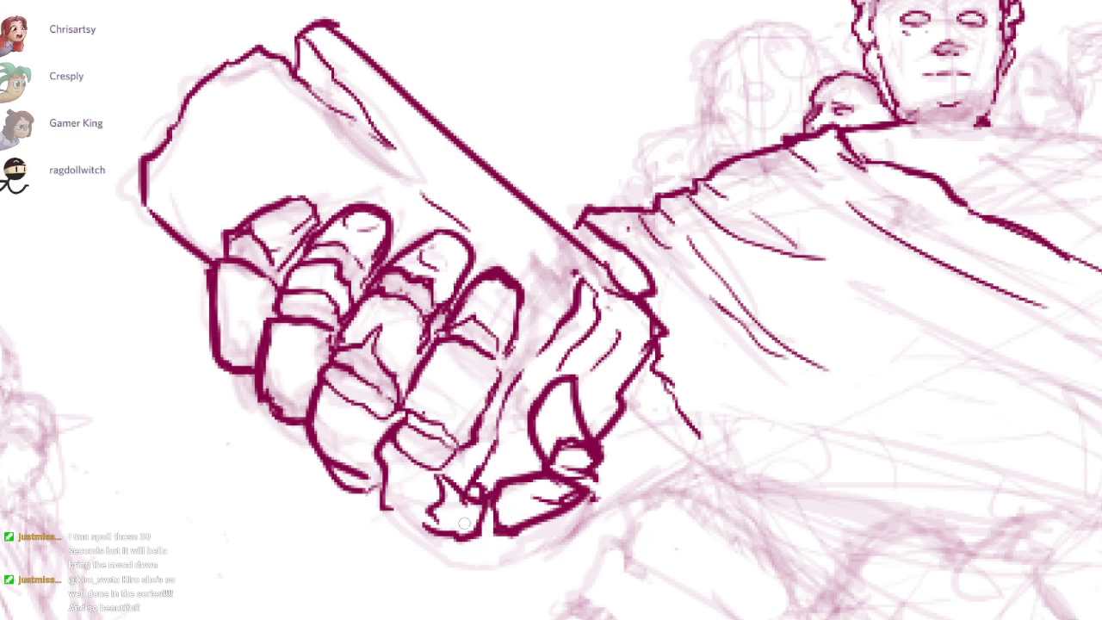
Step: Ink small folds between the thumb tip and the fourth finger, and erase the excess strokes there
drag(425, 506, 449, 539)
drag(442, 465, 457, 530)
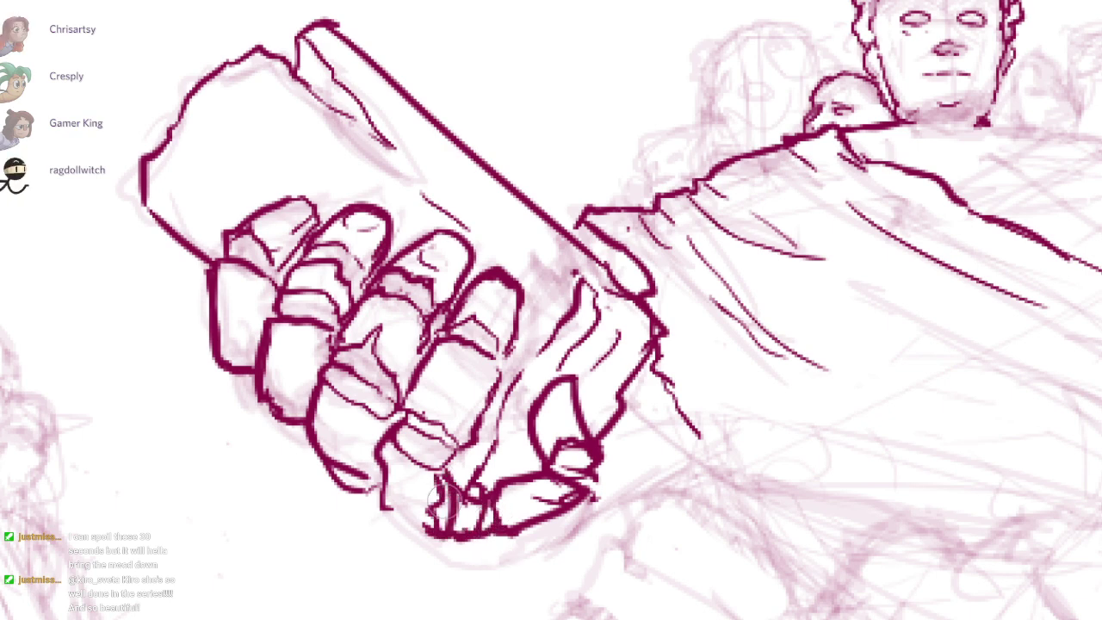
key(e)
drag(440, 493, 441, 534)
drag(393, 457, 409, 496)
Step: Ink the rounded lowest segment of the fourth finger with a heavy outline, cleaning up stray lines around it
key(b)
mouse_move(397, 422)
mouse_down()
mouse_move(388, 516)
mouse_move(442, 520)
mouse_up()
key(e)
key(b)
mouse_move(388, 440)
mouse_down()
mouse_move(410, 524)
mouse_move(451, 487)
mouse_move(445, 534)
mouse_up()
key(e)
mouse_move(394, 430)
mouse_down()
mouse_move(442, 468)
mouse_move(454, 456)
mouse_up()
key(e)
mouse_move(381, 459)
mouse_down()
mouse_move(377, 435)
mouse_move(377, 503)
mouse_move(352, 471)
mouse_move(380, 490)
mouse_up()
key(b)
key(e)
key(b)
drag(519, 345, 447, 349)
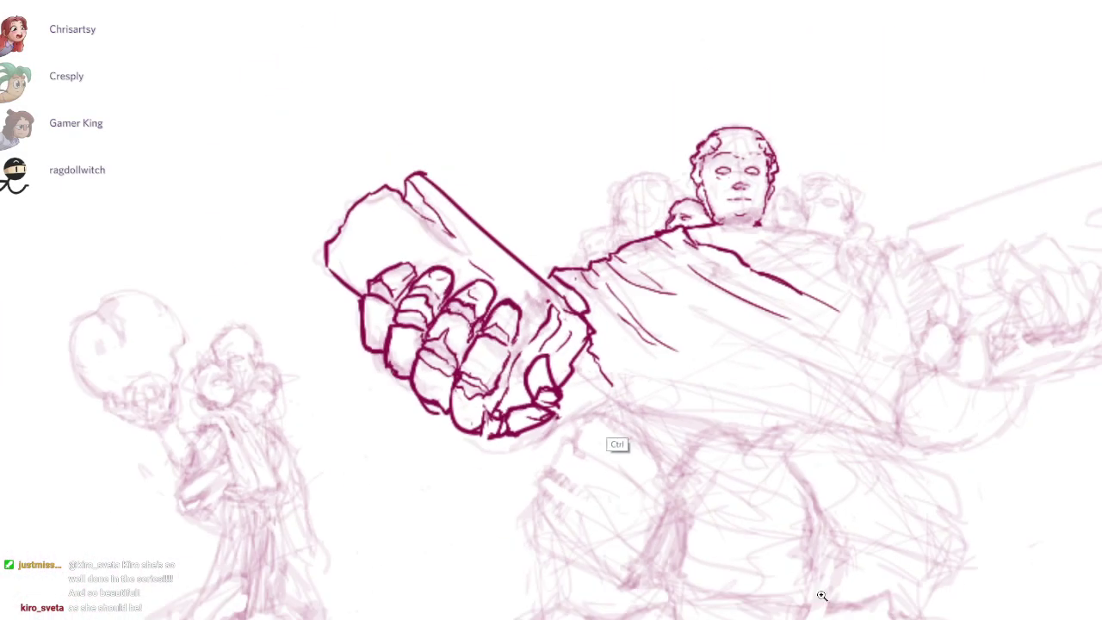
Step: Ink the skull, ear, cheek and wavy hair patch of the large head beside the giant's central head
drag(619, 426, 550, 430)
drag(493, 493, 441, 496)
scroll(738, 364, up, 2)
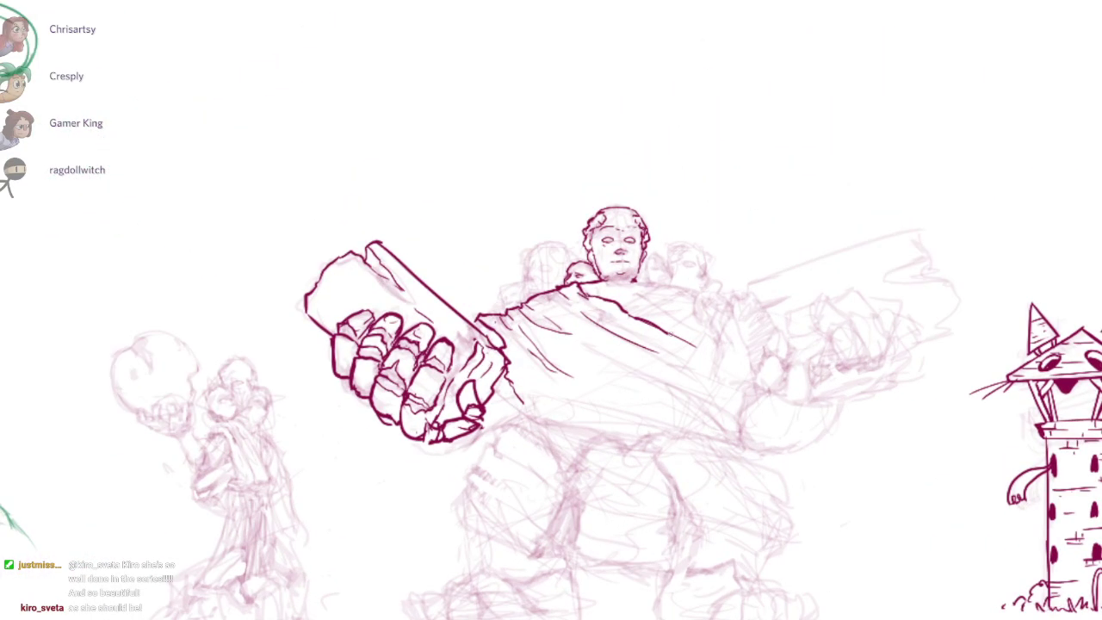
scroll(740, 177, up, 3)
scroll(597, 271, up, 1)
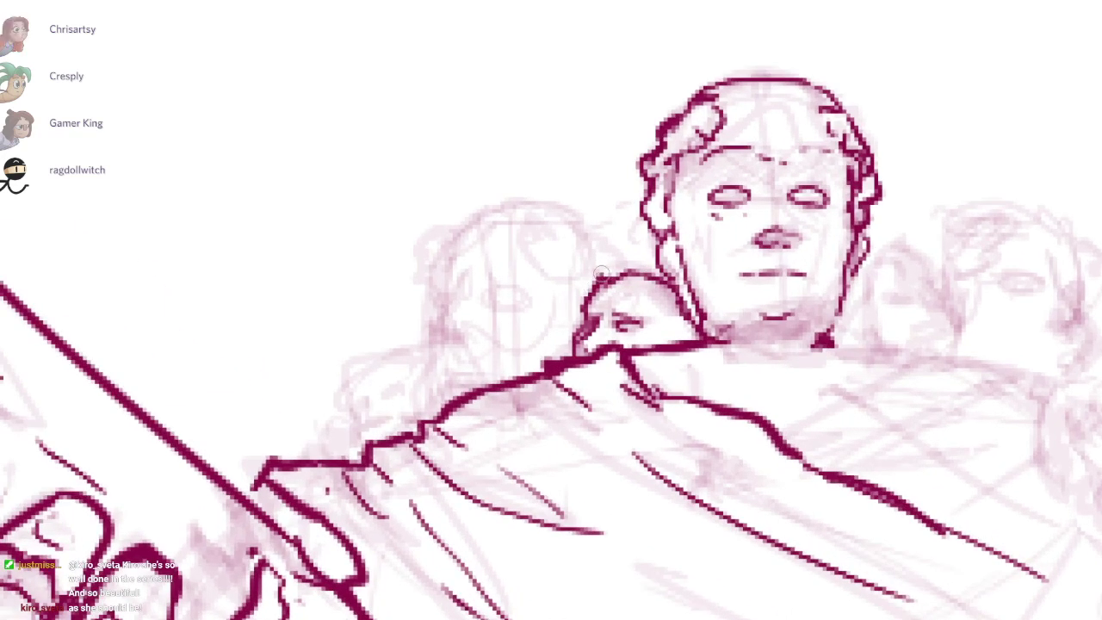
mouse_move(600, 280)
mouse_down()
mouse_move(548, 243)
mouse_move(520, 255)
mouse_move(588, 292)
mouse_move(613, 274)
mouse_up()
mouse_move(448, 239)
mouse_down()
mouse_move(418, 262)
mouse_move(461, 213)
mouse_move(594, 243)
mouse_move(609, 264)
mouse_up()
mouse_move(433, 267)
mouse_down()
mouse_move(415, 320)
mouse_move(421, 394)
mouse_move(452, 297)
mouse_move(432, 346)
mouse_up()
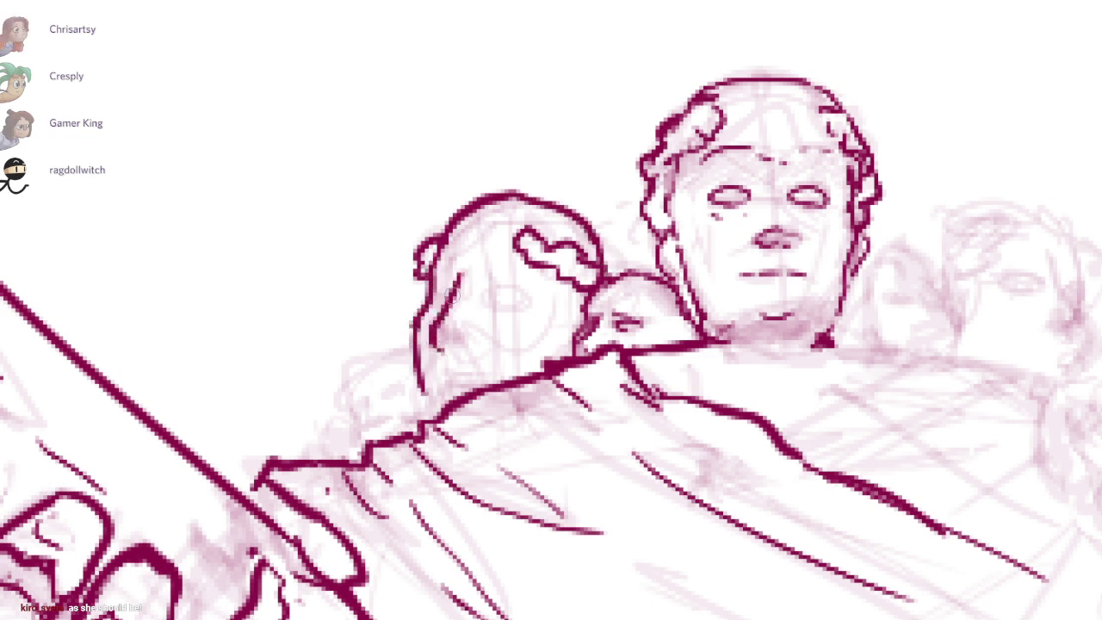
Step: Ink that head's oval eye and short mouth line, and close its jaw down to the robe edge
mouse_move(451, 296)
mouse_down()
mouse_move(429, 298)
mouse_move(524, 291)
mouse_up()
key(ctrl+z)
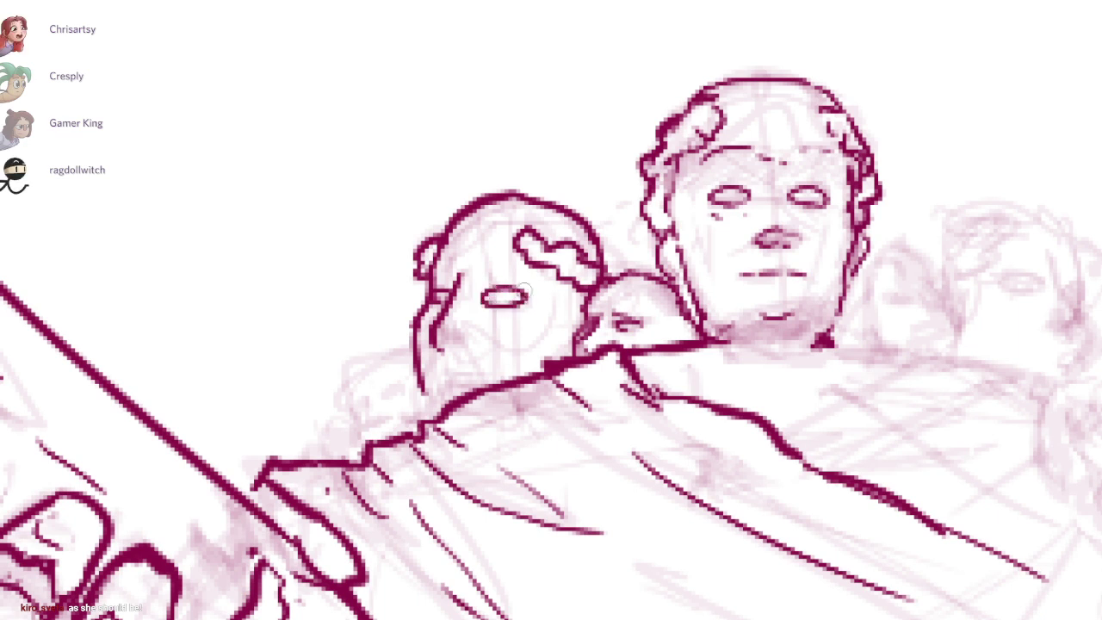
drag(435, 373, 492, 372)
key(ctrl+z)
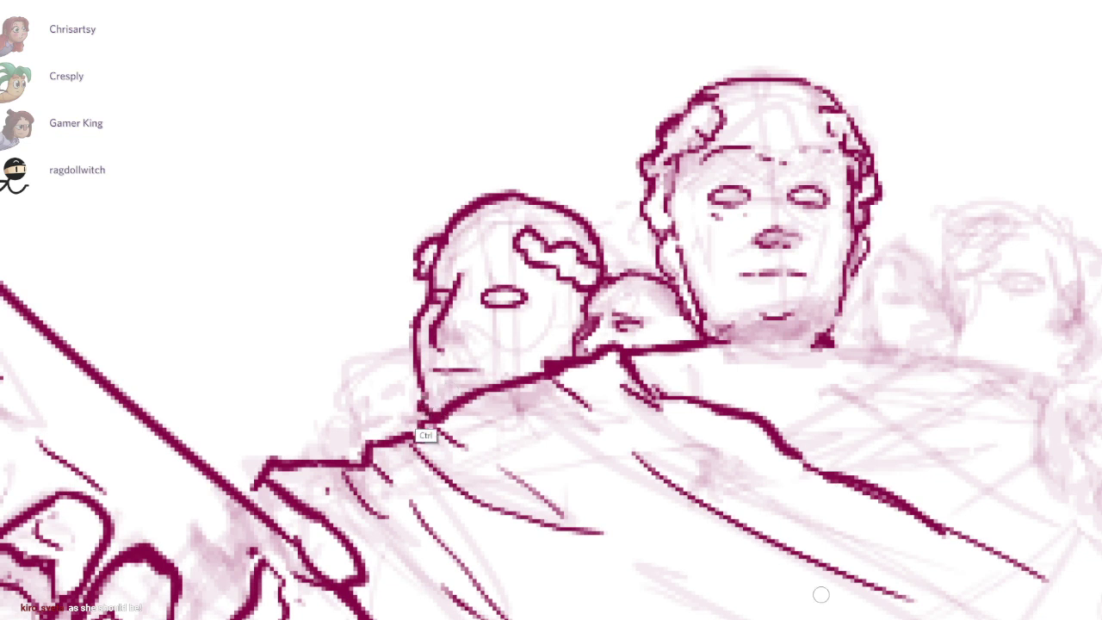
drag(560, 353, 594, 332)
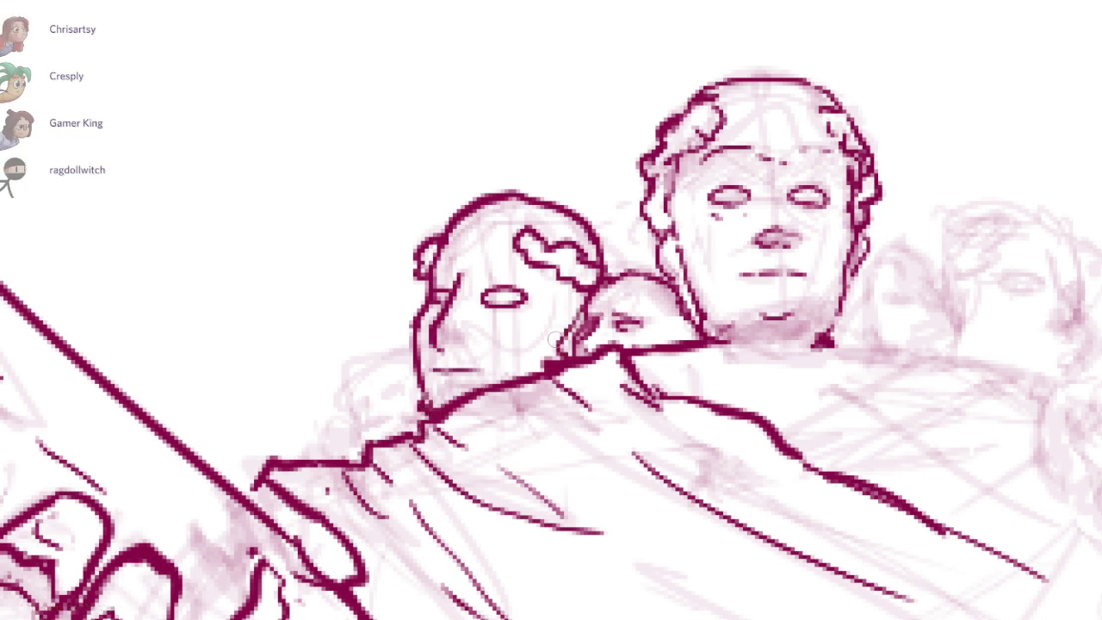
Step: Ink the small blocky head at the outer end of the shoulder, with its eye and facial profile
drag(785, 619, 826, 591)
mouse_move(454, 302)
mouse_down()
mouse_move(391, 347)
mouse_move(391, 365)
mouse_move(423, 376)
mouse_move(407, 377)
mouse_move(407, 365)
mouse_up()
drag(433, 342, 403, 416)
key(ctrl+z)
mouse_move(399, 368)
mouse_down()
mouse_move(398, 404)
mouse_move(380, 384)
mouse_move(372, 418)
mouse_up()
Step: Ink the small head on the other side of the central head, with its outline, narrow eye, nose and mouth
drag(683, 431, 524, 462)
key(ctrl+z)
drag(713, 366, 581, 399)
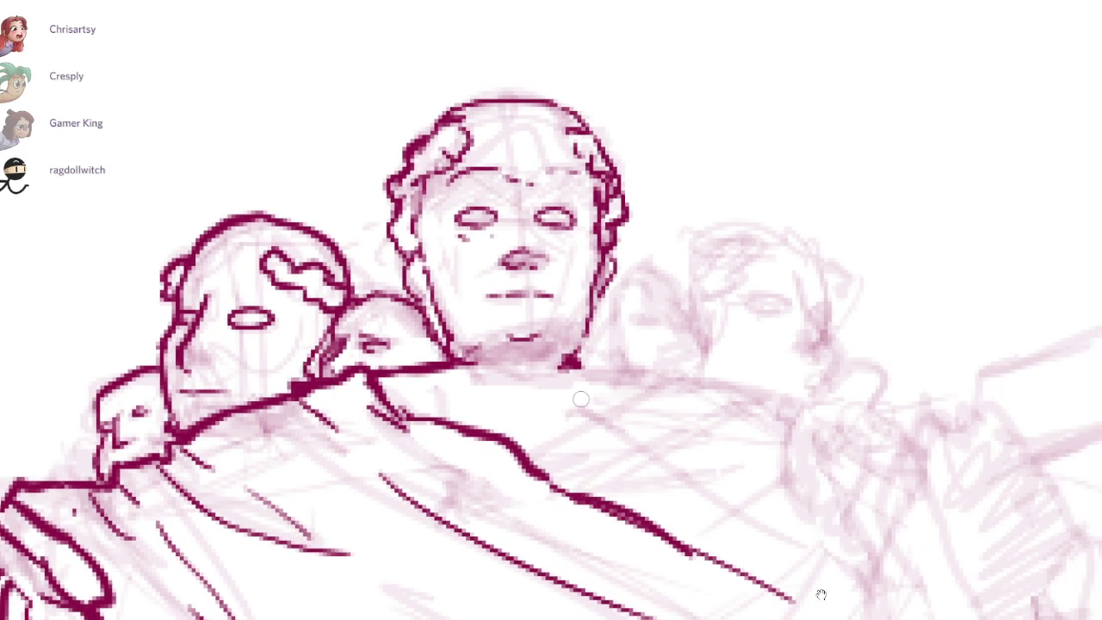
mouse_move(603, 303)
mouse_down()
mouse_move(658, 267)
mouse_move(682, 298)
mouse_move(693, 379)
mouse_move(639, 378)
mouse_up()
drag(626, 310, 648, 311)
key(ctrl+z)
drag(680, 301, 670, 309)
click(659, 295)
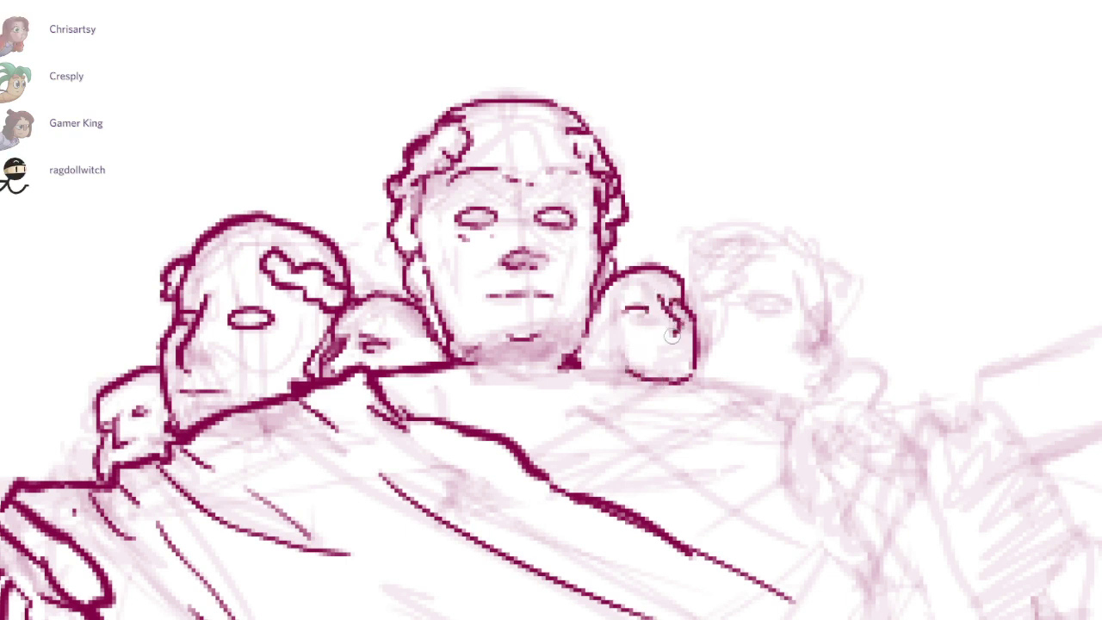
mouse_move(645, 355)
mouse_down()
mouse_move(686, 354)
mouse_move(656, 348)
mouse_move(676, 350)
mouse_up()
key(ctrl+z)
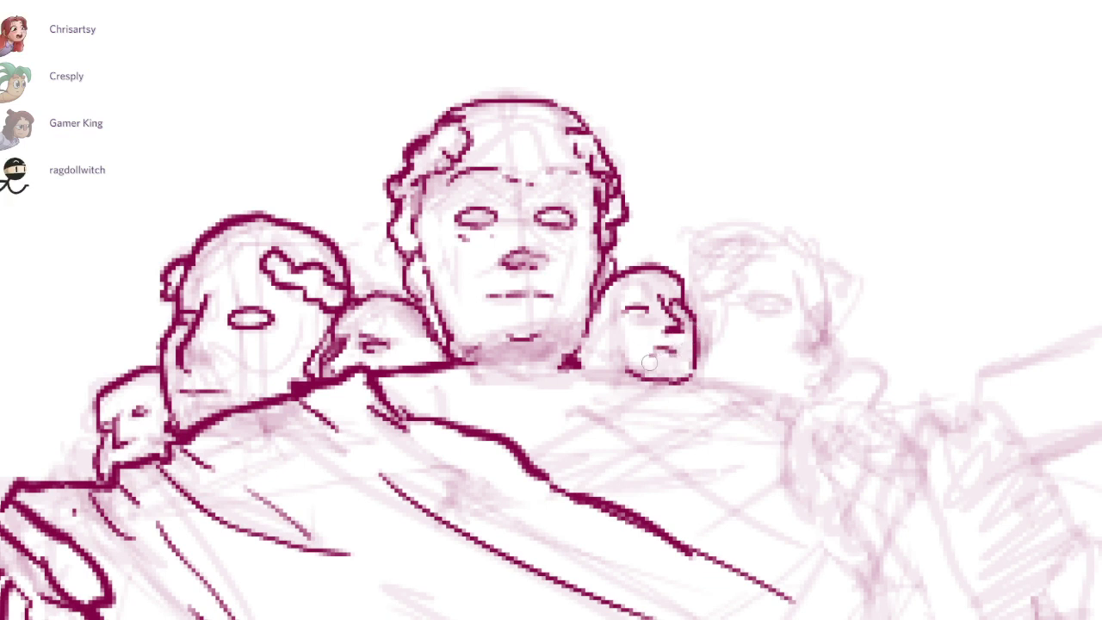
drag(599, 330, 607, 365)
Step: Add a short nose-bridge line between the central head's eyes and small marks below its chin
drag(828, 534, 821, 600)
drag(575, 392, 517, 436)
drag(914, 280, 880, 213)
drag(486, 212, 487, 220)
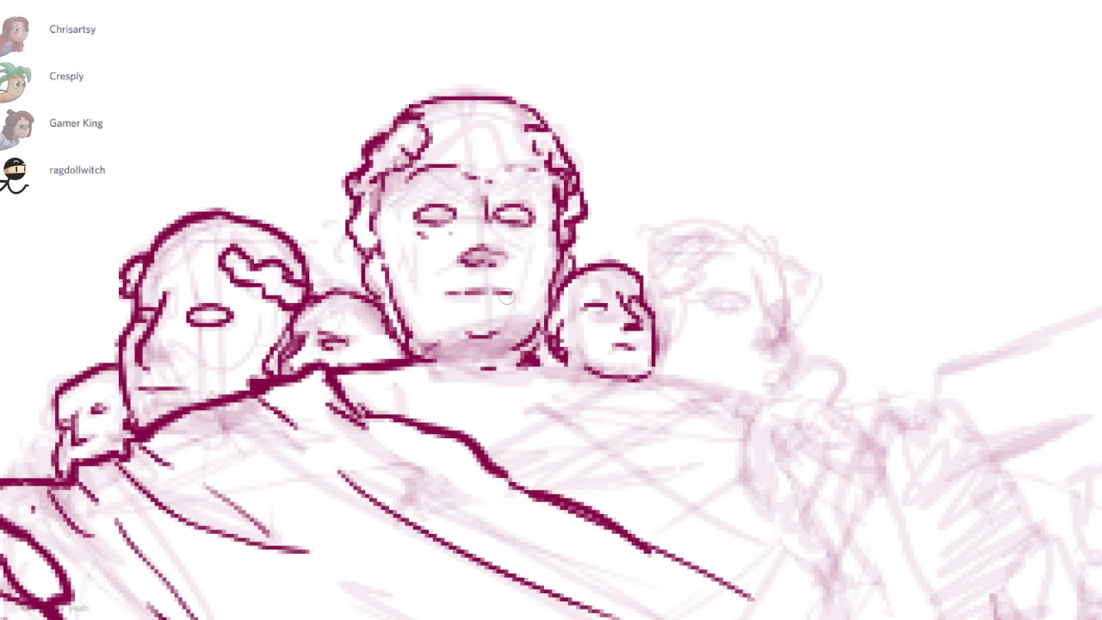
Step: Ink the eye, nose and cheek-to-chin profile of the outermost head on the right shoulder
drag(864, 238, 823, 228)
drag(718, 265, 734, 319)
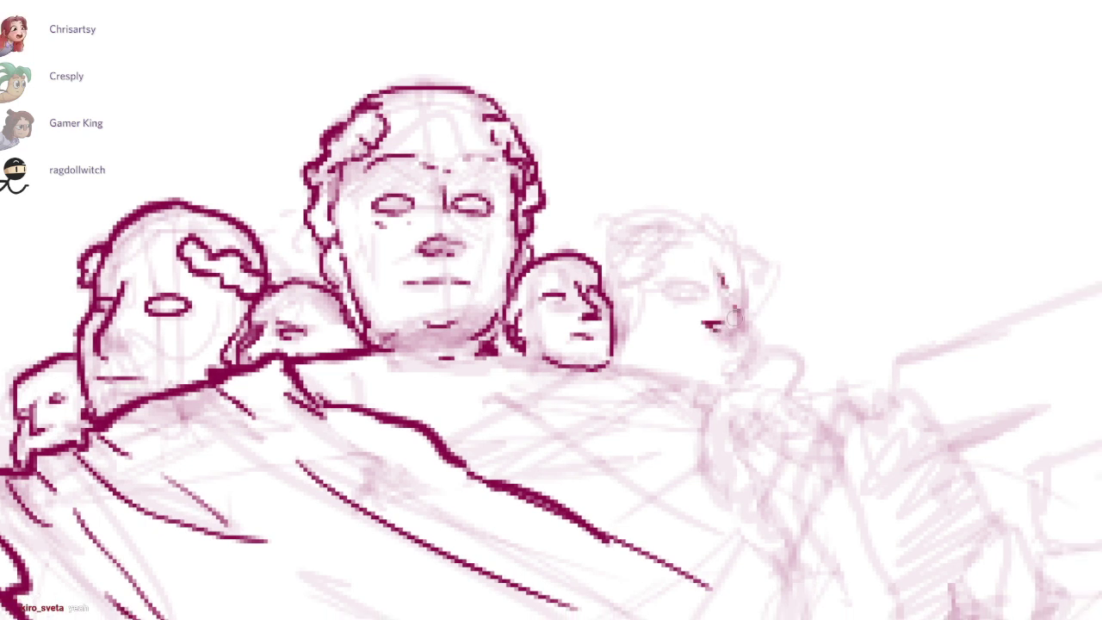
mouse_move(673, 289)
mouse_down()
mouse_move(662, 296)
mouse_move(741, 305)
mouse_move(733, 393)
mouse_up()
key(ctrl+z)
key(ctrl+z)
Step: Replace the thin shoulder line with a heavy robe edge rising beneath the two heads on the right
mouse_move(602, 359)
mouse_down()
mouse_move(688, 394)
mouse_move(661, 369)
mouse_up()
key(ctrl+z)
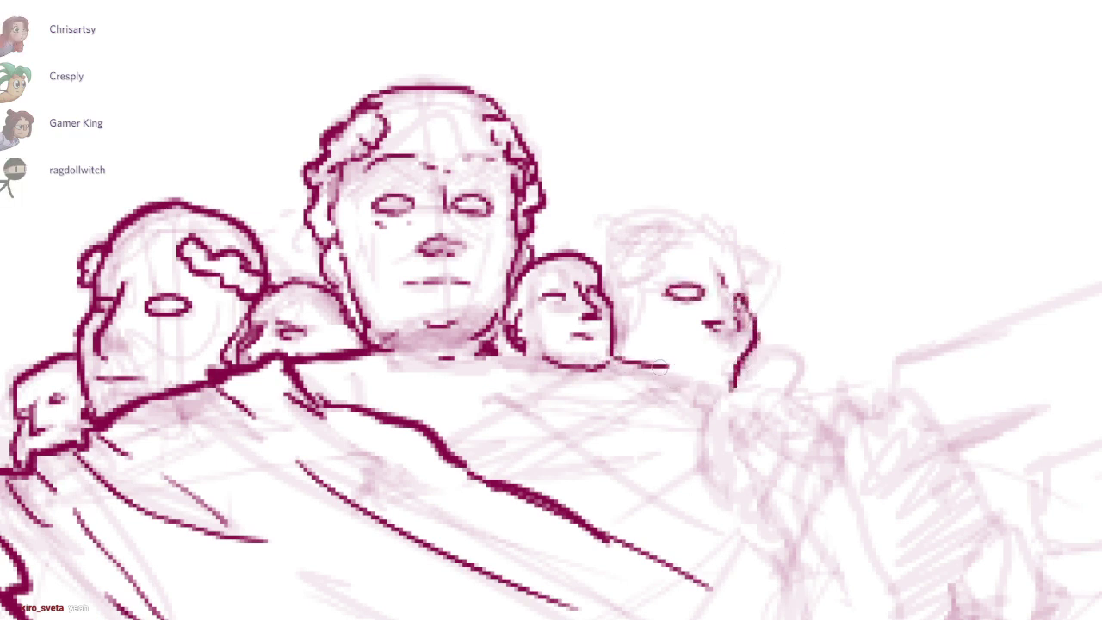
key(ctrl+z)
mouse_move(514, 405)
mouse_down()
mouse_move(619, 351)
mouse_move(696, 376)
mouse_up()
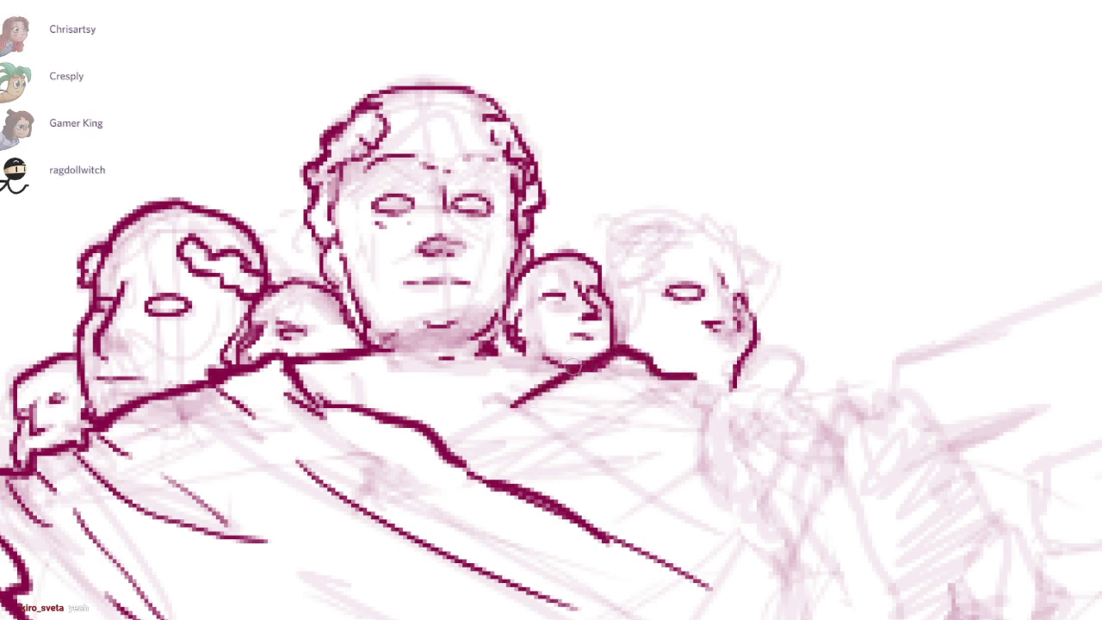
Step: Extend the robe edge down into a V-shaped collar and ink the neckline beneath the central head
drag(574, 367, 469, 462)
mouse_move(323, 367)
mouse_down()
mouse_move(384, 403)
mouse_move(361, 349)
mouse_move(348, 365)
mouse_move(363, 351)
mouse_move(456, 346)
mouse_move(523, 368)
mouse_up()
key(ctrl+z)
mouse_move(373, 352)
mouse_down()
mouse_move(567, 369)
mouse_move(354, 355)
mouse_move(578, 370)
mouse_move(594, 362)
mouse_up()
key(ctrl+z)
key(ctrl+z)
Step: Ink diagonal fold lines on the right shoulder's drapery and a small fold at the collar
drag(661, 385, 447, 404)
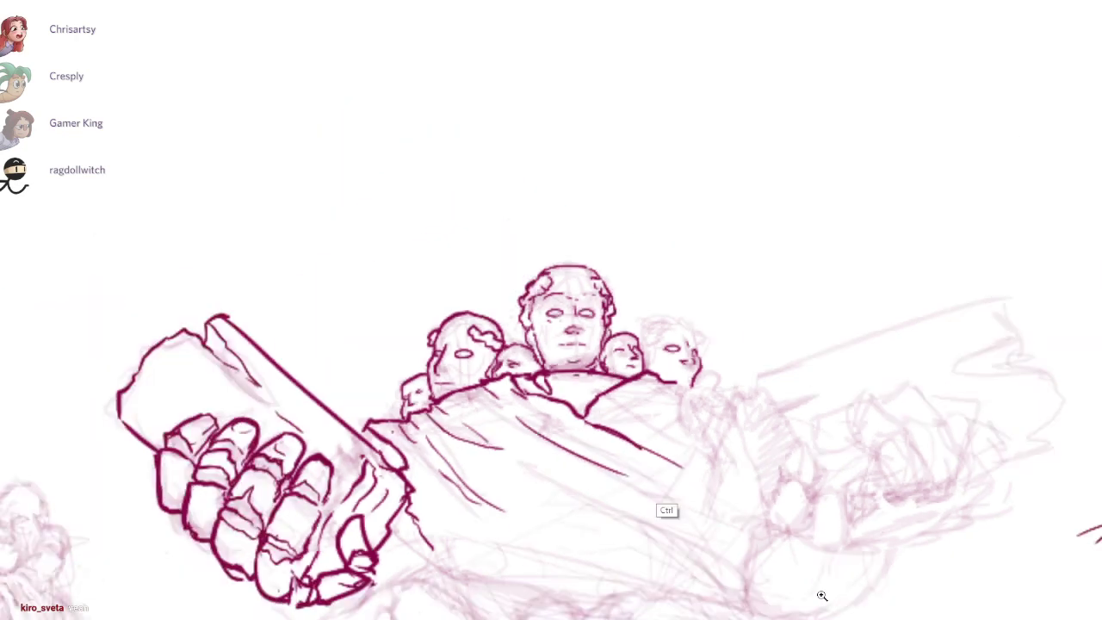
scroll(821, 595, down, 2)
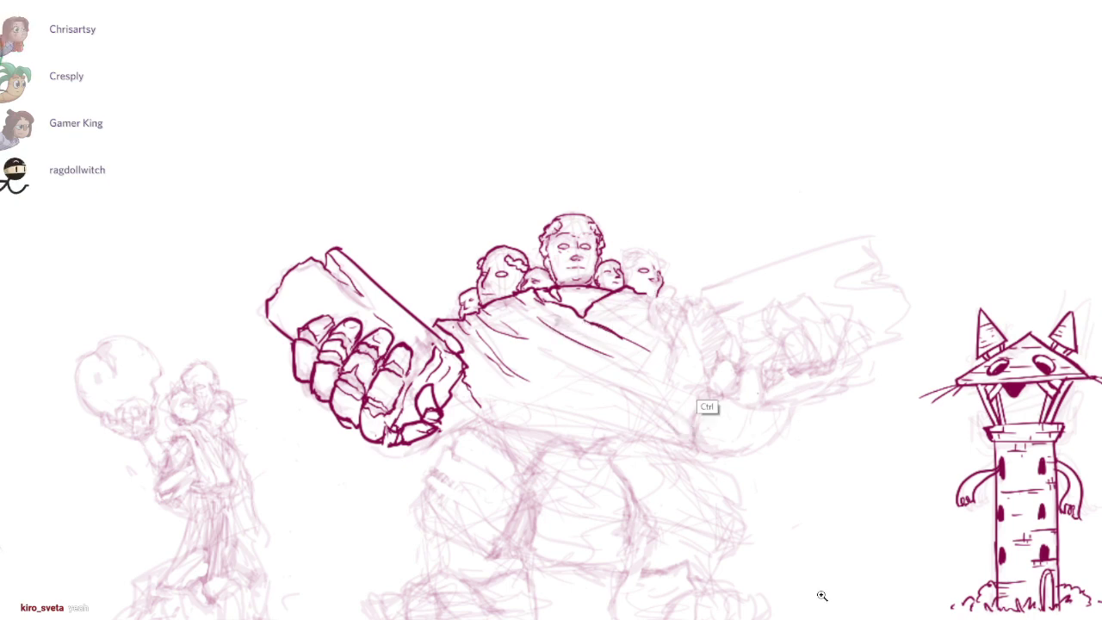
scroll(668, 345, up, 3)
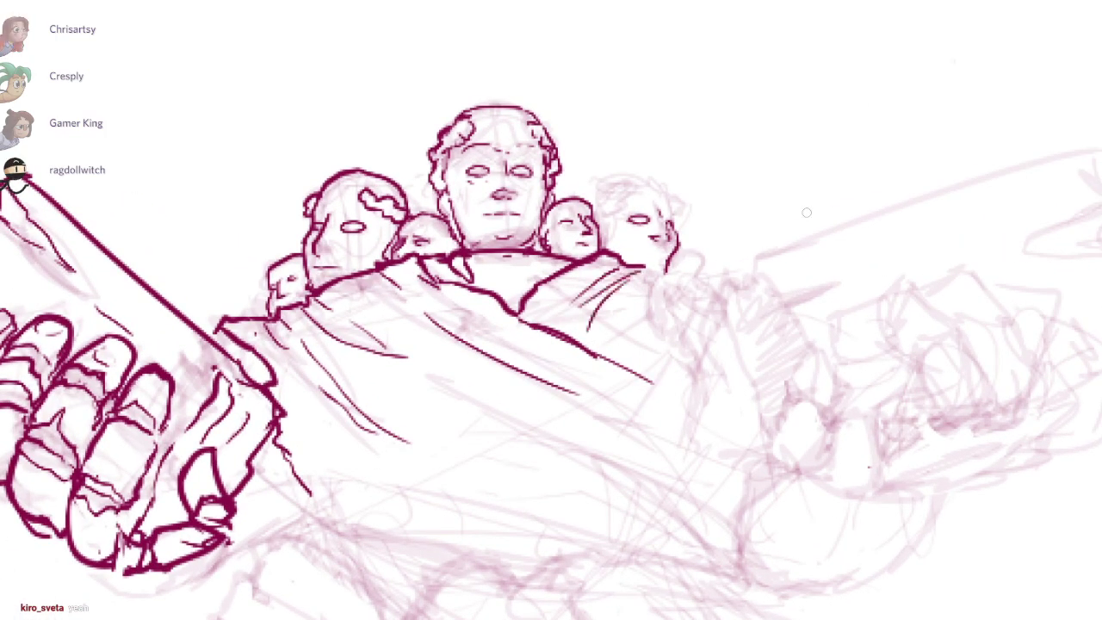
scroll(807, 212, up, 2)
drag(564, 291, 630, 304)
scroll(626, 260, up, 2)
Step: Ink the outermost right head's skull, wavy hair tuft, ear and short mouth line
drag(582, 184, 604, 291)
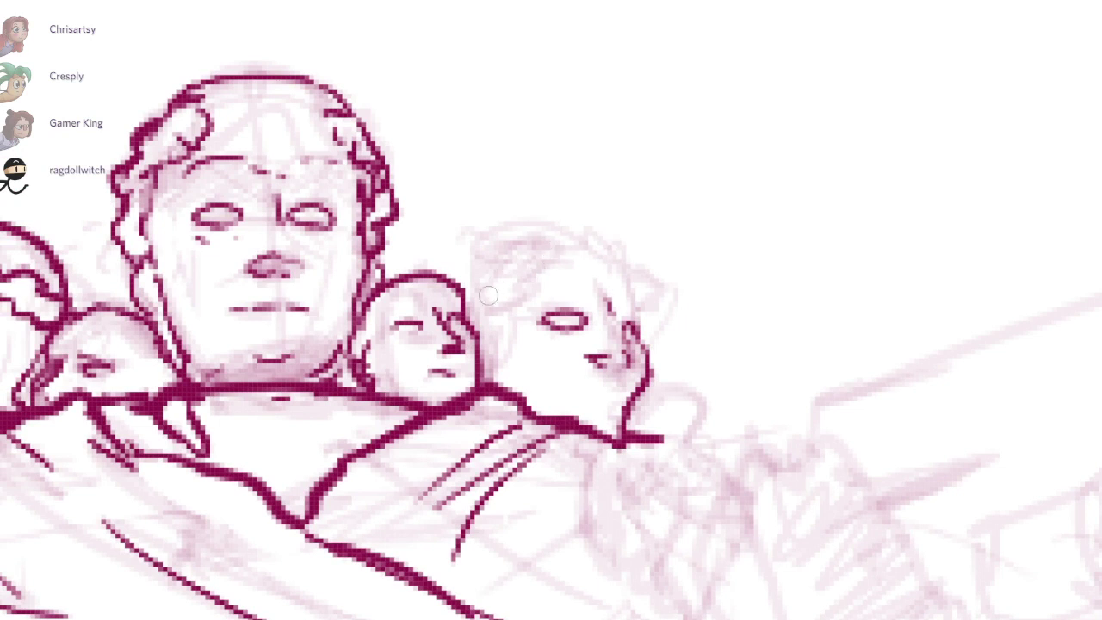
mouse_move(472, 289)
mouse_down()
mouse_move(544, 251)
mouse_move(551, 263)
mouse_move(621, 258)
mouse_move(644, 337)
mouse_up()
key(ctrl+z)
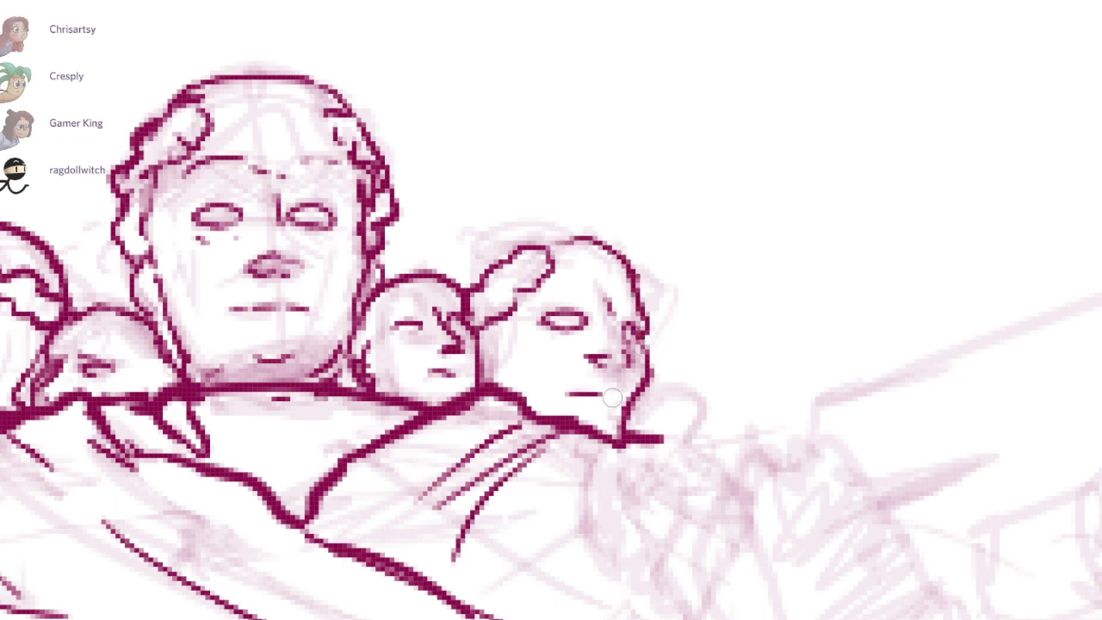
mouse_move(473, 289)
mouse_down()
mouse_move(555, 231)
mouse_move(599, 249)
mouse_move(654, 306)
mouse_up()
Step: Ink the long, slightly curved upper edge of the slab held in the giant's second hand
drag(828, 617, 790, 474)
scroll(747, 278, down, 1)
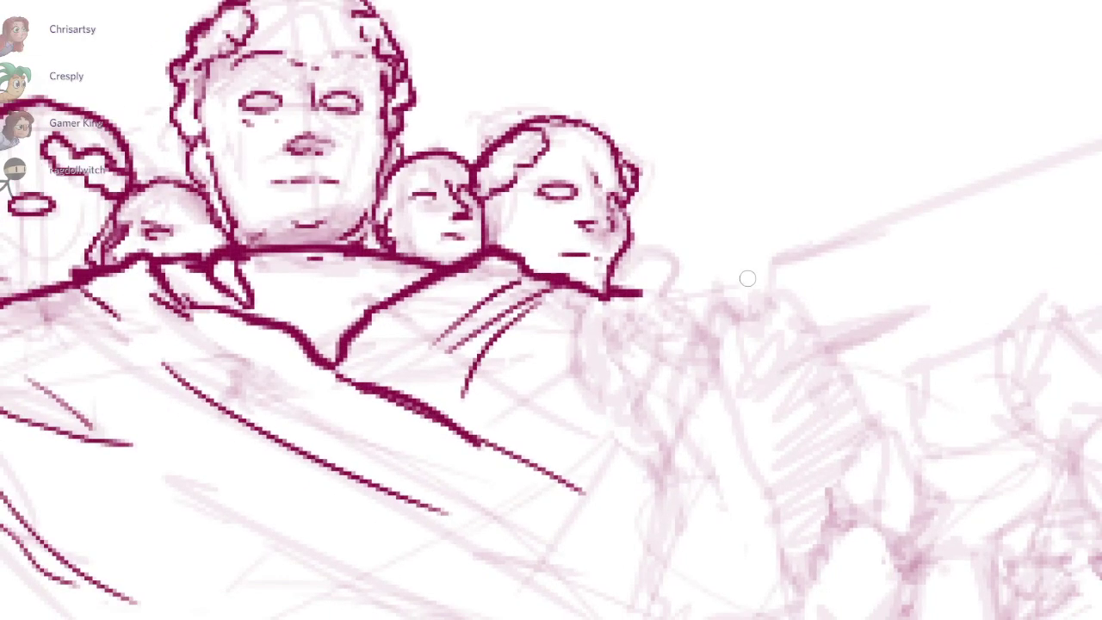
scroll(776, 344, down, 4)
mouse_move(746, 410)
mouse_down()
mouse_move(826, 211)
mouse_move(798, 277)
mouse_up()
scroll(826, 211, up, 1)
mouse_move(758, 158)
mouse_down()
mouse_move(726, 198)
mouse_move(803, 376)
mouse_up()
drag(1080, 508, 821, 594)
key(ctrl+z)
mouse_move(549, 255)
mouse_down()
mouse_move(953, 110)
mouse_move(987, 160)
mouse_up()
key(ctrl+z)
Step: Ink the second slab's jagged far end with an inner break line and a short lower edge
mouse_move(948, 109)
mouse_down()
mouse_move(1005, 155)
mouse_move(987, 254)
mouse_move(1067, 322)
mouse_up()
drag(1008, 158, 1009, 293)
mouse_move(1008, 294)
mouse_down()
mouse_move(964, 249)
mouse_move(1021, 287)
mouse_move(902, 341)
mouse_up()
drag(995, 315, 921, 336)
drag(921, 337, 932, 350)
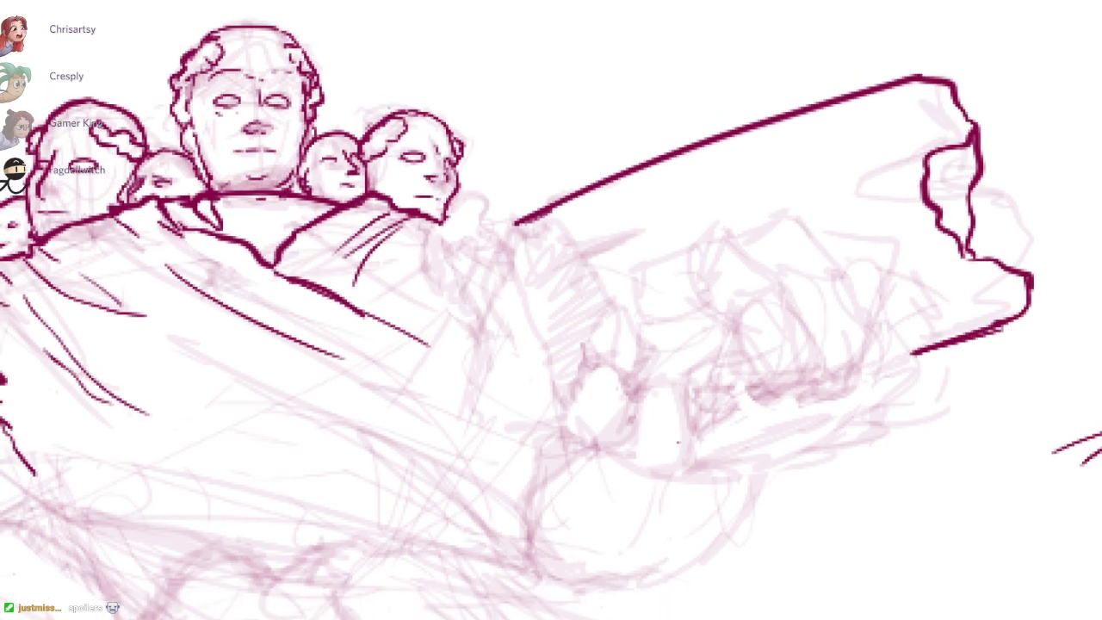
Step: Ink the second slab's near end with a heavy outer contour and a jagged inner edge
mouse_move(516, 222)
mouse_down()
mouse_move(584, 430)
mouse_move(556, 258)
mouse_move(607, 326)
mouse_move(622, 383)
mouse_up()
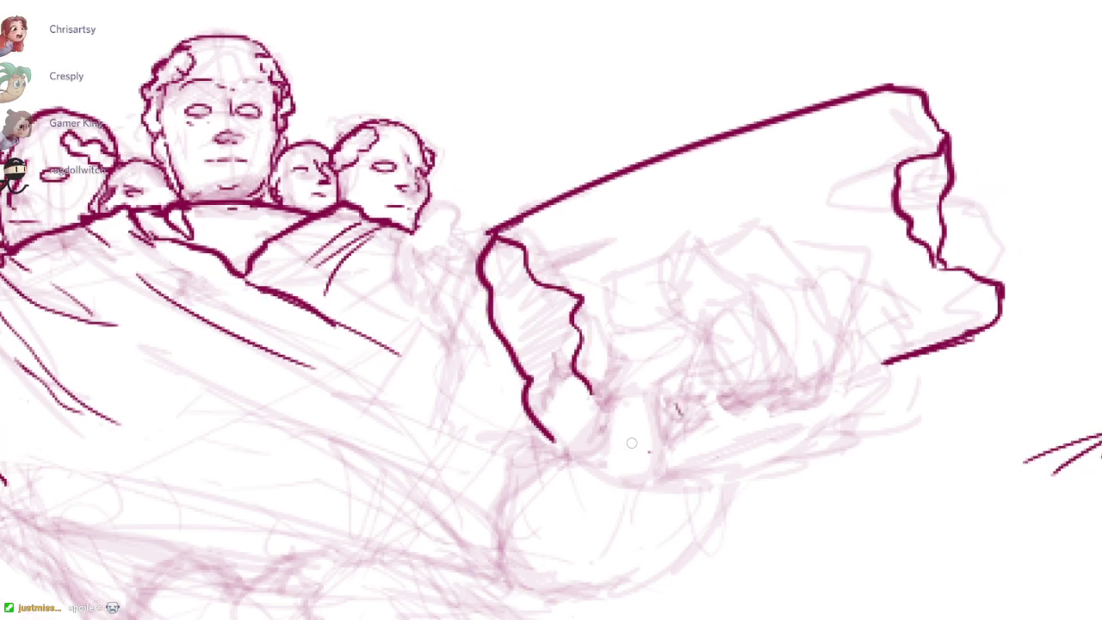
drag(632, 443, 578, 454)
drag(578, 452, 708, 347)
key(ctrl+z)
Step: Ink the curved underside of the second hand and the large rounded form hanging below it
mouse_move(820, 387)
mouse_down()
mouse_move(725, 441)
mouse_move(858, 392)
mouse_move(759, 471)
mouse_move(607, 476)
mouse_up()
key(ctrl+z)
mouse_move(839, 367)
mouse_down()
mouse_move(823, 406)
mouse_move(630, 471)
mouse_up()
mouse_move(820, 593)
mouse_down()
mouse_move(1093, 606)
mouse_move(1100, 618)
mouse_up()
drag(181, 487, 301, 522)
drag(487, 397, 339, 506)
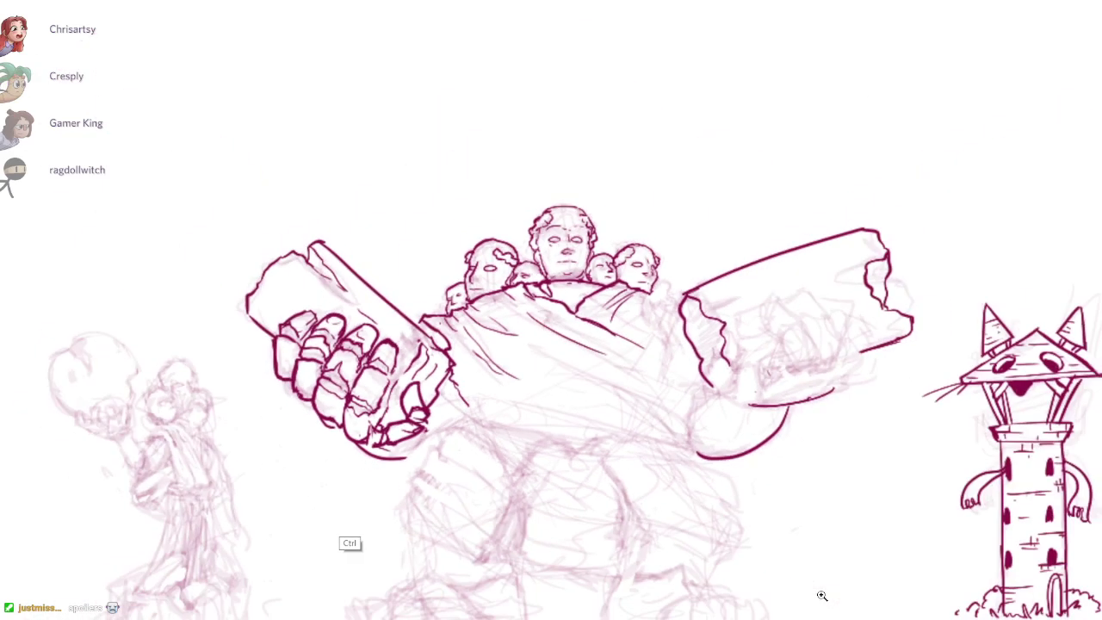
Step: Ink an angular corner at the second hand's thumb base and a rounded thumb tip over the slab's jagged edge
drag(813, 359, 740, 340)
scroll(741, 385, up, 2)
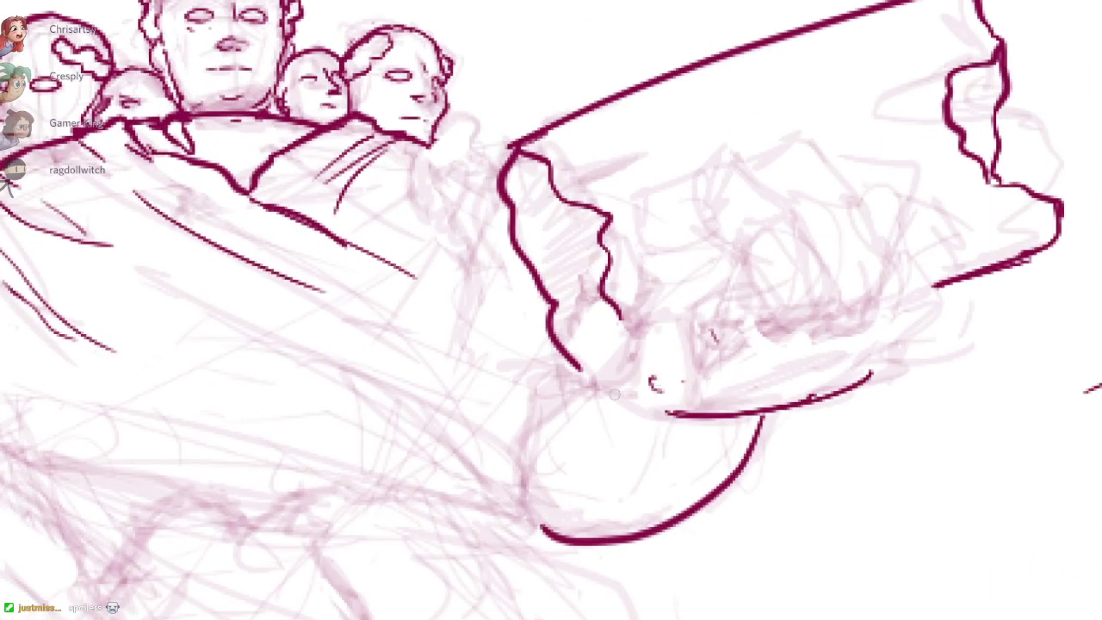
drag(641, 413, 656, 355)
drag(583, 291, 594, 249)
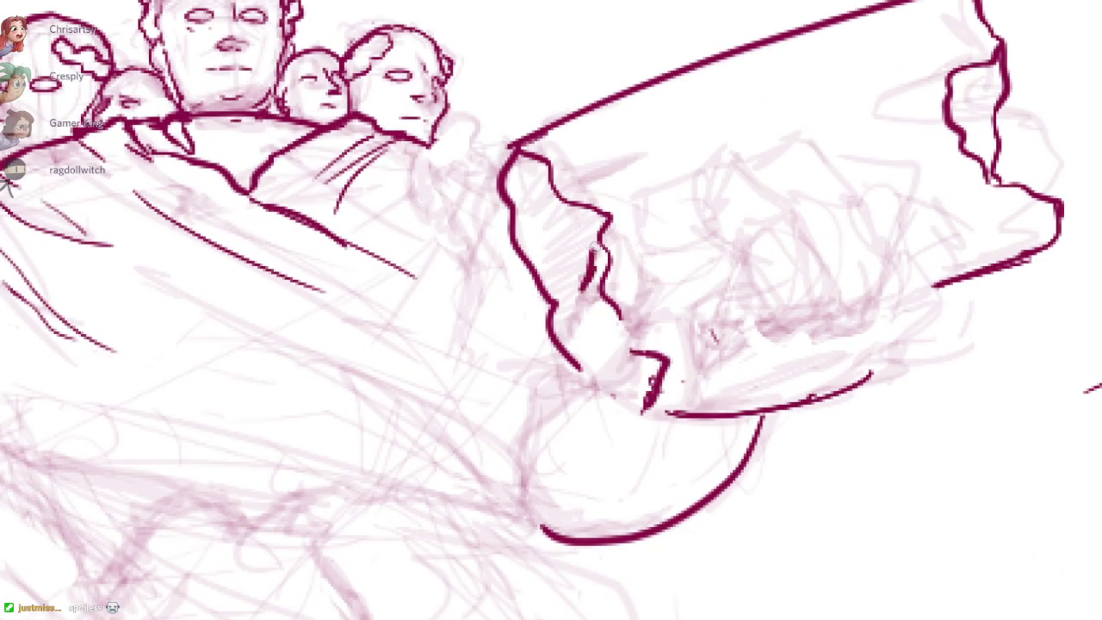
key(ctrl+z)
drag(580, 306, 574, 336)
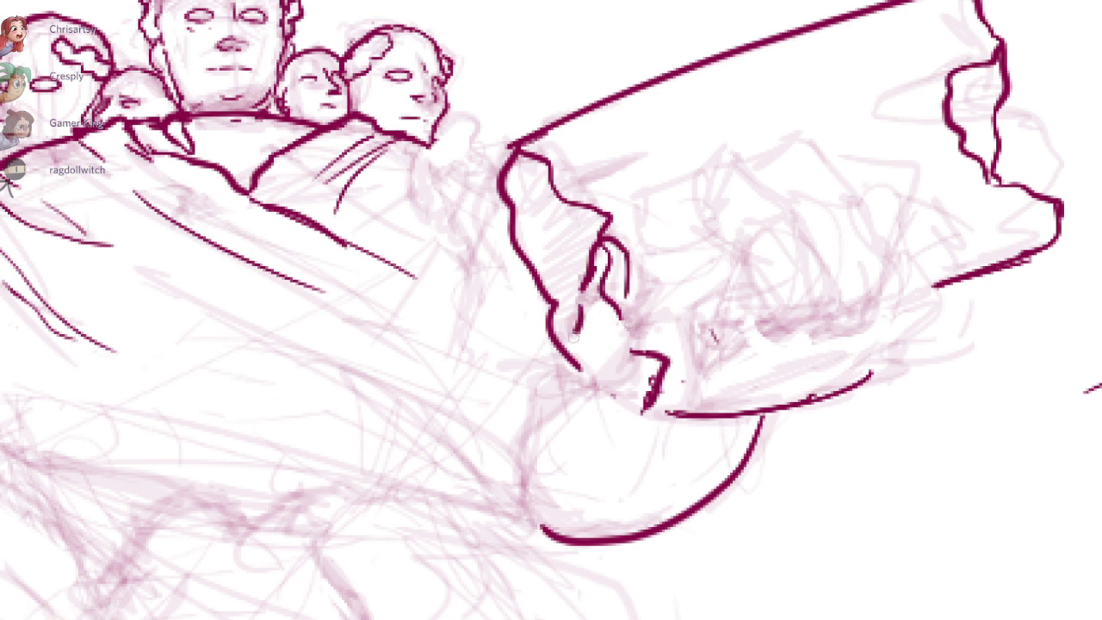
mouse_move(610, 257)
mouse_down()
mouse_move(603, 294)
mouse_move(613, 280)
mouse_up()
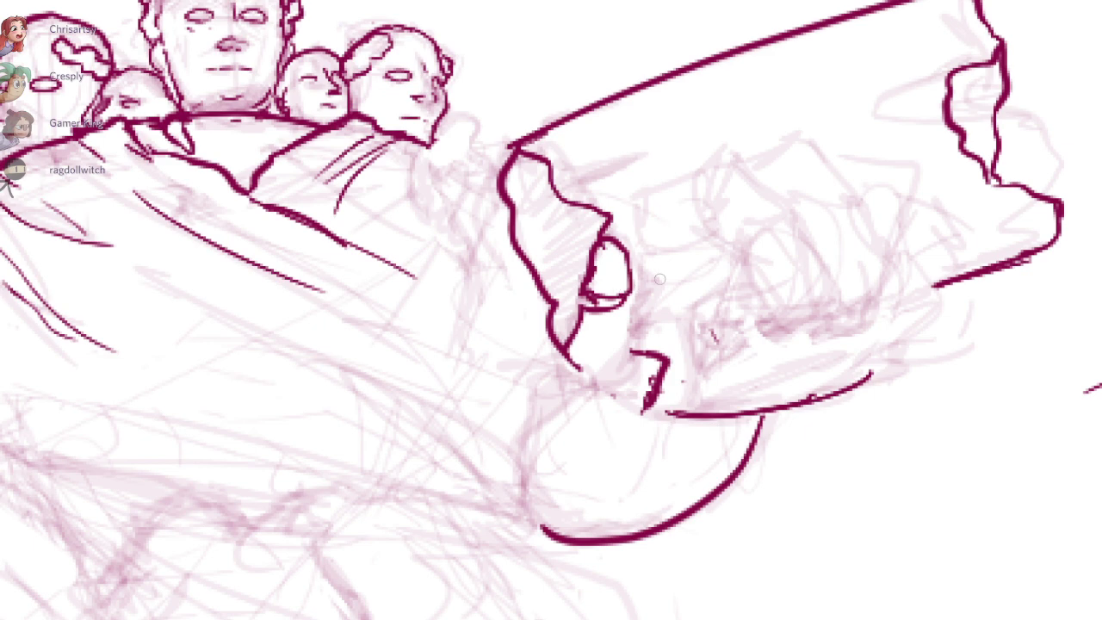
Step: Ink the thumb's lower segment and connect its curved base to the angular corner of the palm
mouse_move(627, 298)
mouse_down()
mouse_move(619, 361)
mouse_move(633, 396)
mouse_up()
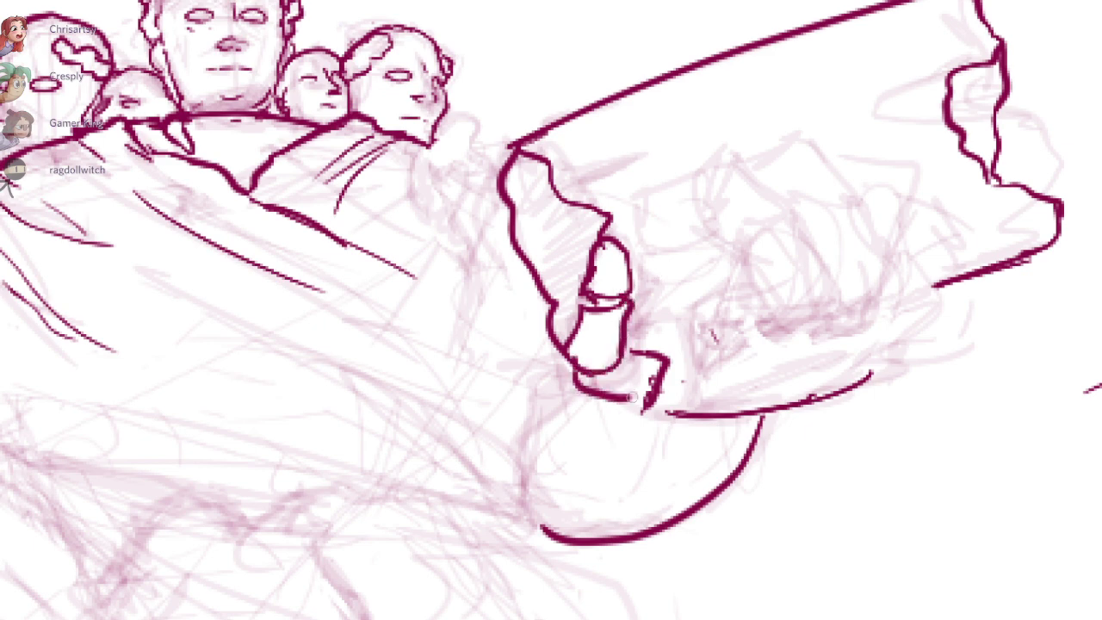
drag(841, 560, 814, 594)
drag(656, 393, 629, 415)
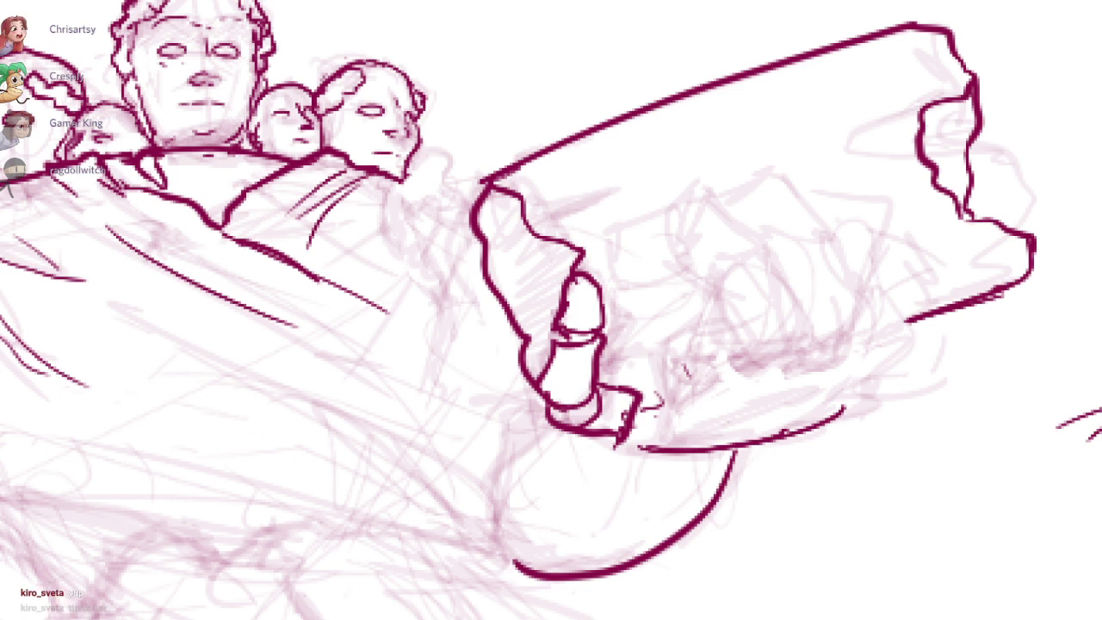
key(ctrl+z)
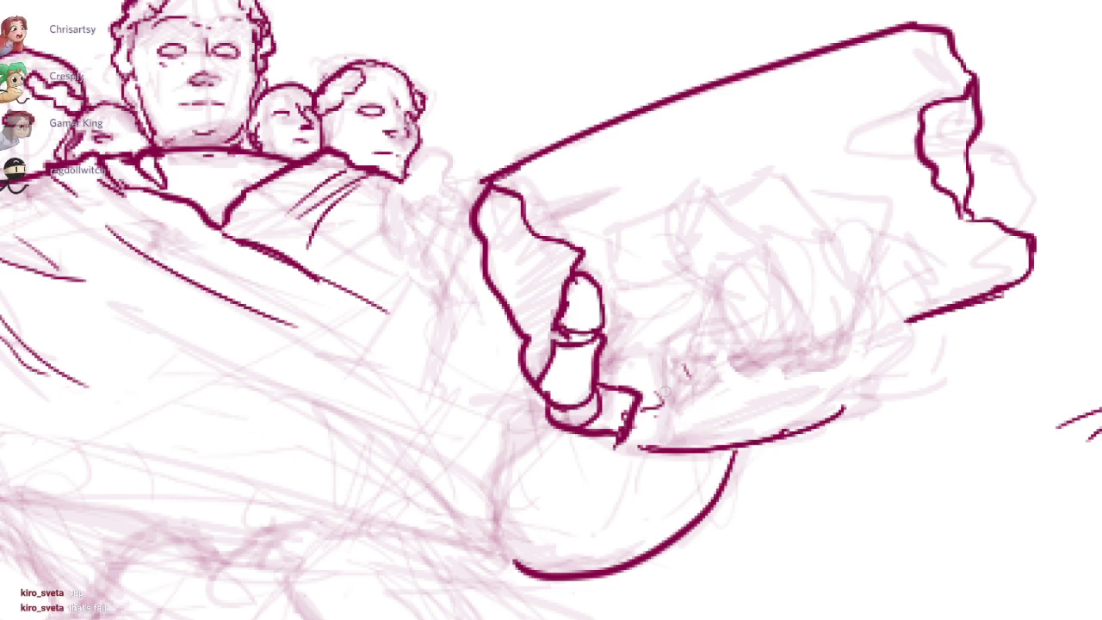
Step: Ink the lowest segment of the second hand's nearest finger and reshape its lower contour
drag(663, 390, 733, 362)
key(ctrl+z)
mouse_move(666, 359)
mouse_down()
mouse_move(729, 392)
mouse_move(706, 410)
mouse_move(760, 372)
mouse_up()
key(ctrl+z)
key(ctrl+z)
mouse_move(716, 325)
mouse_down()
mouse_move(663, 371)
mouse_move(770, 363)
mouse_up()
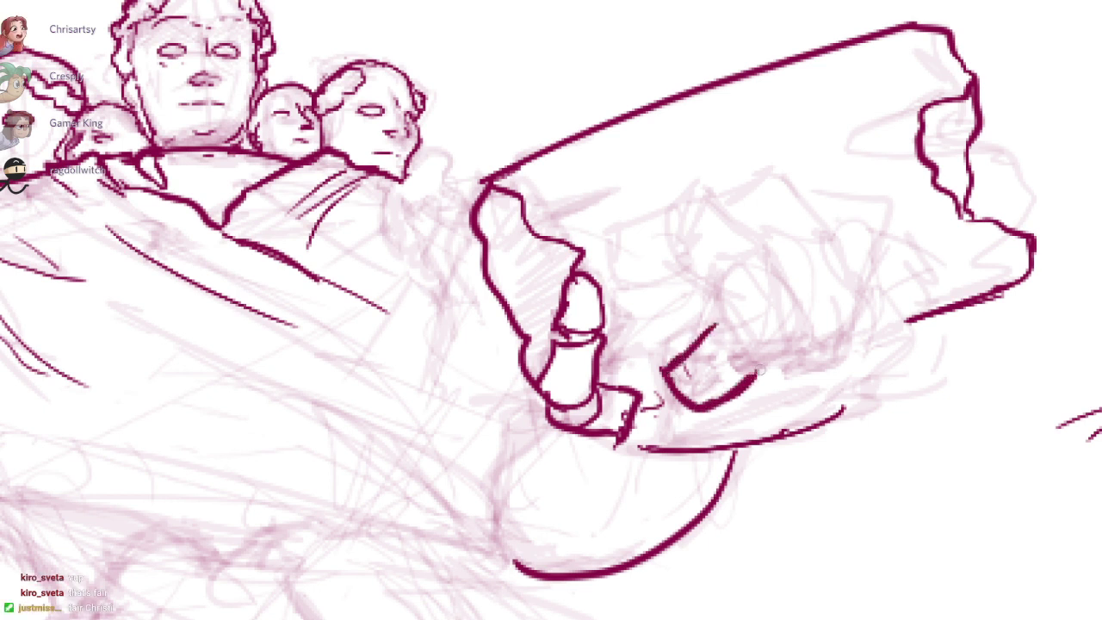
mouse_move(685, 373)
mouse_down()
mouse_move(712, 382)
mouse_move(679, 401)
mouse_move(742, 392)
mouse_up()
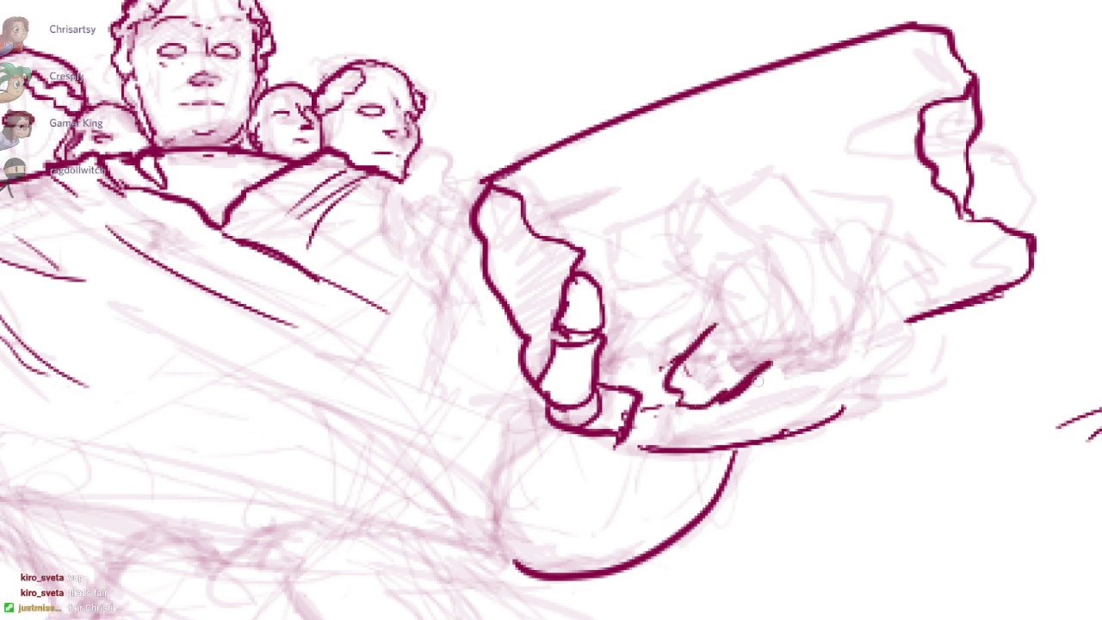
Step: Ink the crease folds above the nearest finger's lowest segment and the tapered middle segment over them
mouse_move(715, 320)
mouse_down()
mouse_move(770, 363)
mouse_move(740, 333)
mouse_move(811, 338)
mouse_move(737, 354)
mouse_up()
mouse_move(730, 337)
mouse_down()
mouse_move(723, 345)
mouse_move(754, 351)
mouse_up()
drag(715, 323, 729, 350)
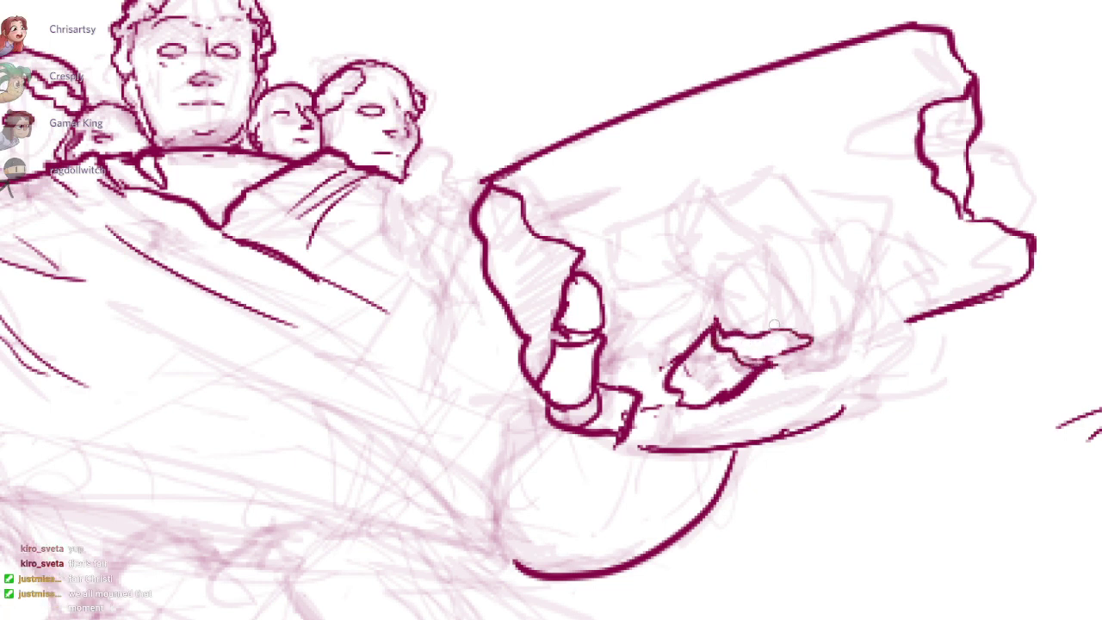
mouse_move(719, 286)
mouse_down()
mouse_move(779, 258)
mouse_move(814, 341)
mouse_up()
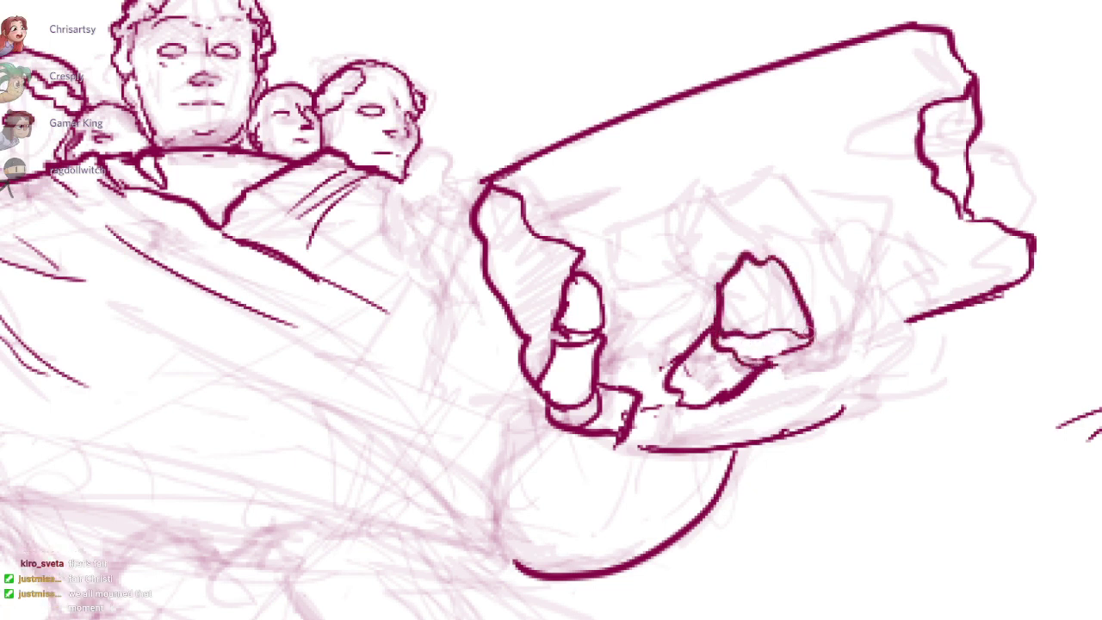
Step: Ink the nearest finger's bent upper segment and its tip resting on the slab, with a jagged joint crease
mouse_move(720, 285)
mouse_down()
mouse_move(775, 259)
mouse_move(711, 200)
mouse_move(685, 260)
mouse_up()
mouse_move(687, 198)
mouse_down()
mouse_move(609, 255)
mouse_move(659, 282)
mouse_move(614, 271)
mouse_move(659, 272)
mouse_up()
key(ctrl+z)
key(ctrl+z)
mouse_move(663, 209)
mouse_down()
mouse_move(632, 236)
mouse_move(659, 277)
mouse_move(688, 262)
mouse_up()
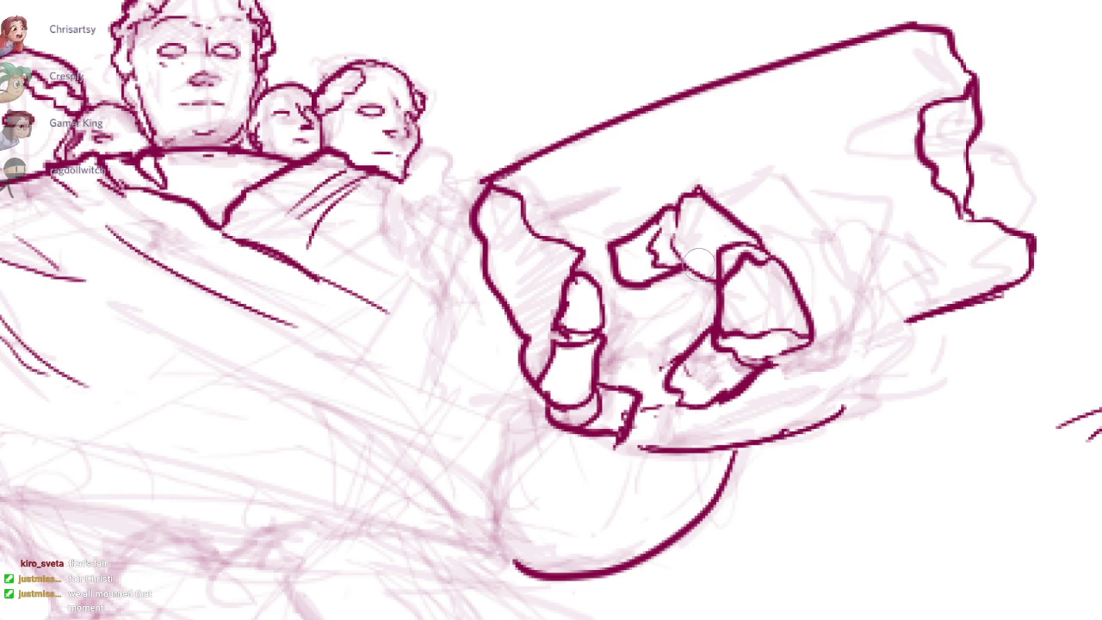
Step: Redraw the nearest finger's lowest segment with a fuller rounded base and add a curved contour behind it
mouse_move(689, 389)
mouse_down()
mouse_move(585, 407)
mouse_move(620, 416)
mouse_move(595, 426)
mouse_up()
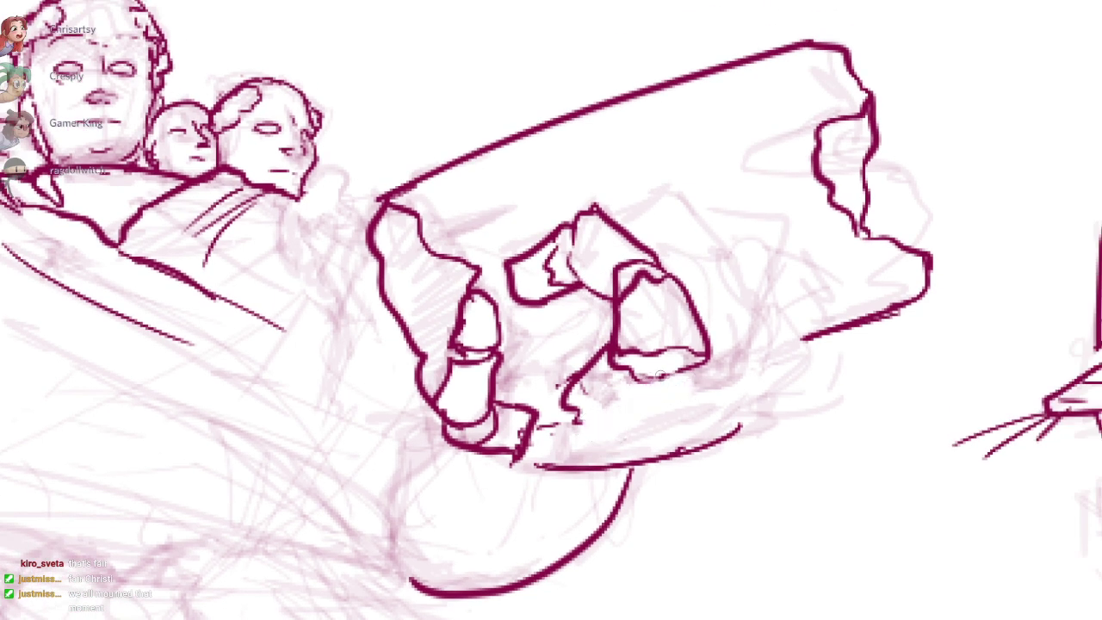
mouse_move(665, 403)
mouse_down()
mouse_move(612, 434)
mouse_move(645, 425)
mouse_move(619, 430)
mouse_move(675, 392)
mouse_move(651, 420)
mouse_up()
drag(719, 405, 735, 386)
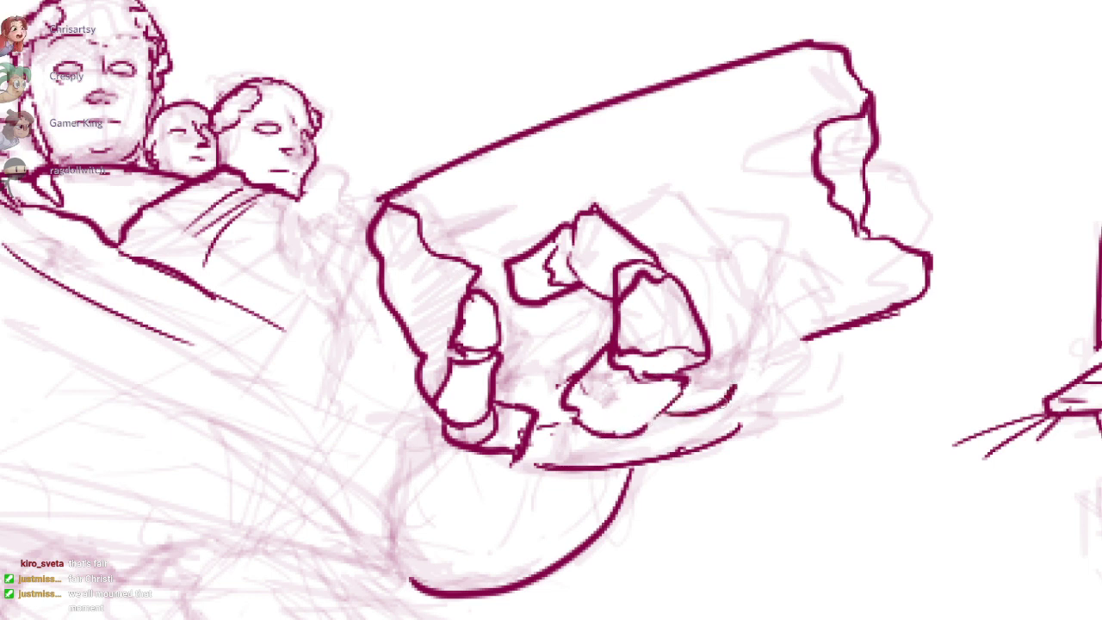
Step: Ink the second finger curled behind the nearest one, plus the upper contour of the following finger
mouse_move(697, 354)
mouse_down()
mouse_move(747, 288)
mouse_move(702, 225)
mouse_move(647, 243)
mouse_move(768, 213)
mouse_move(733, 282)
mouse_up()
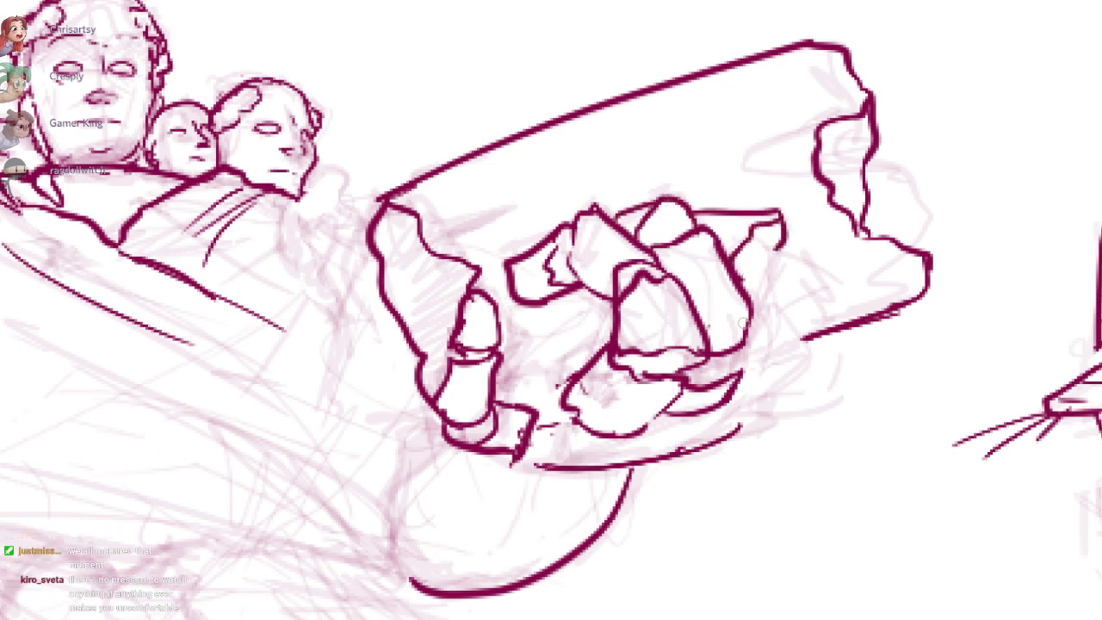
key(ctrl+z)
drag(749, 367, 733, 391)
key(ctrl+z)
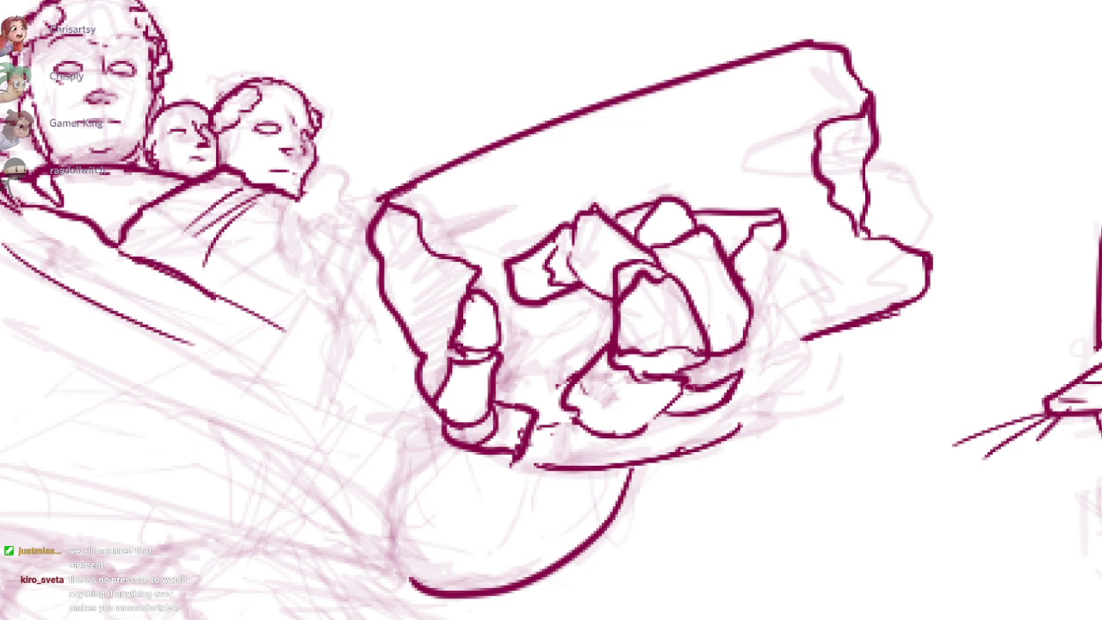